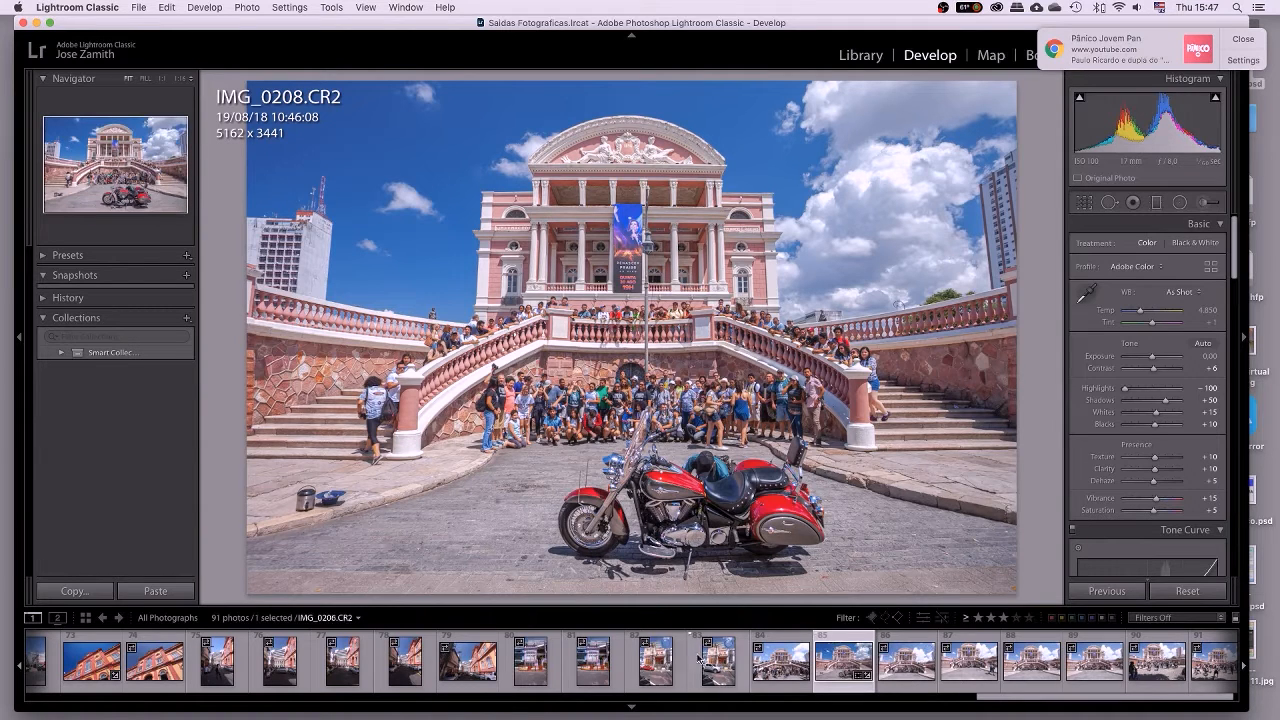
Select the IMG_0182.CR2 street photo in the filmstrip and raise its exposure slightly.
scroll(347, 658, "up", 3)
scroll(347, 658, "up", 5)
scroll(347, 658, "up", 5)
scroll(347, 658, "up", 5)
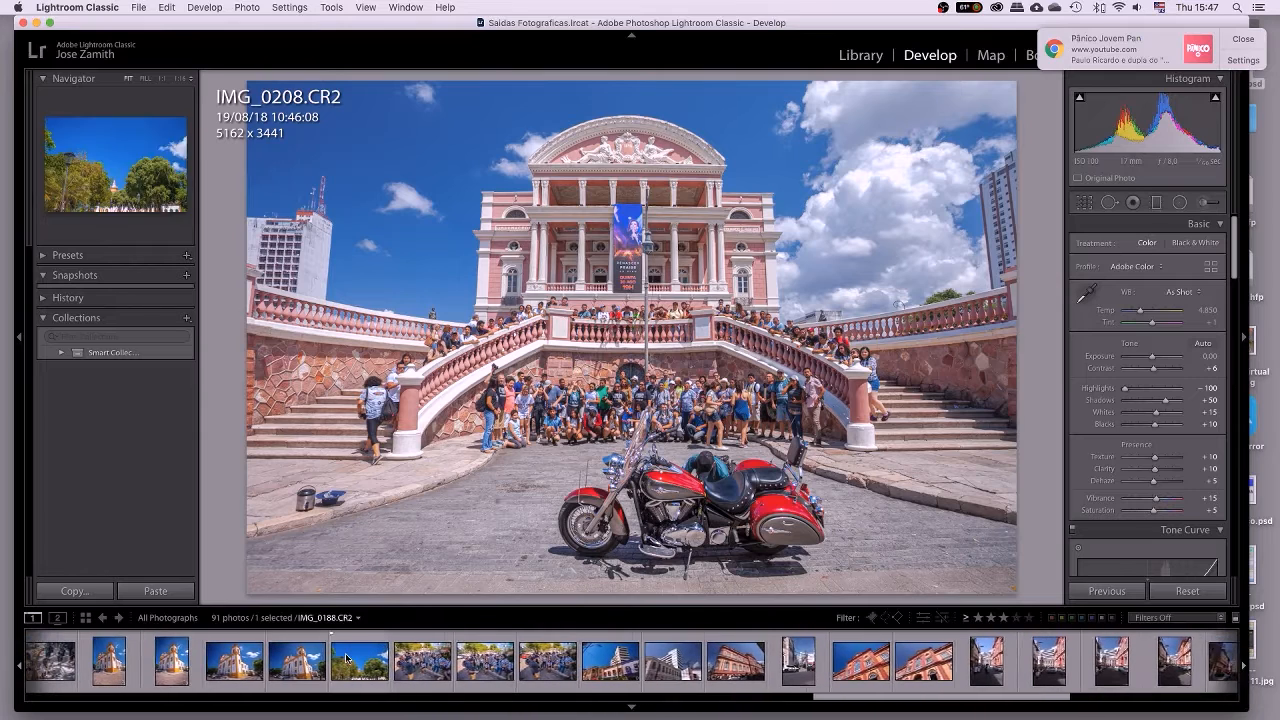
scroll(347, 658, "up", 5)
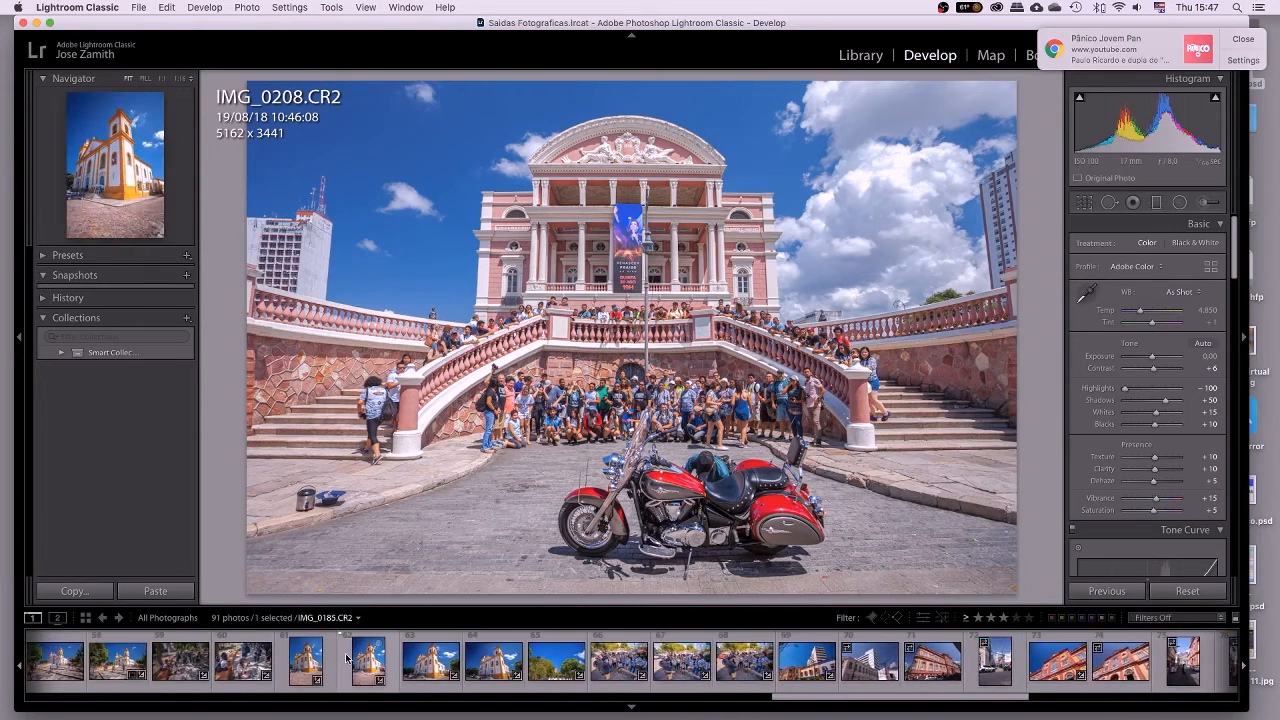
scroll(347, 658, "up", 5)
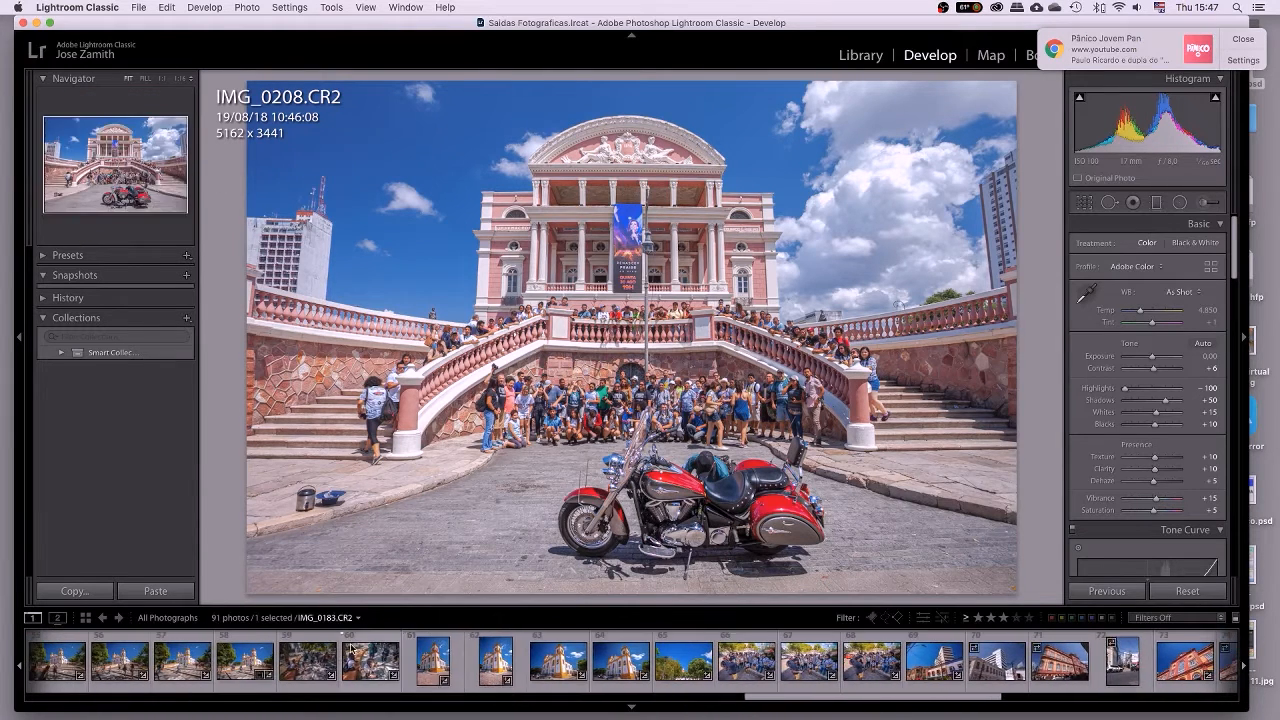
left_click(321, 640)
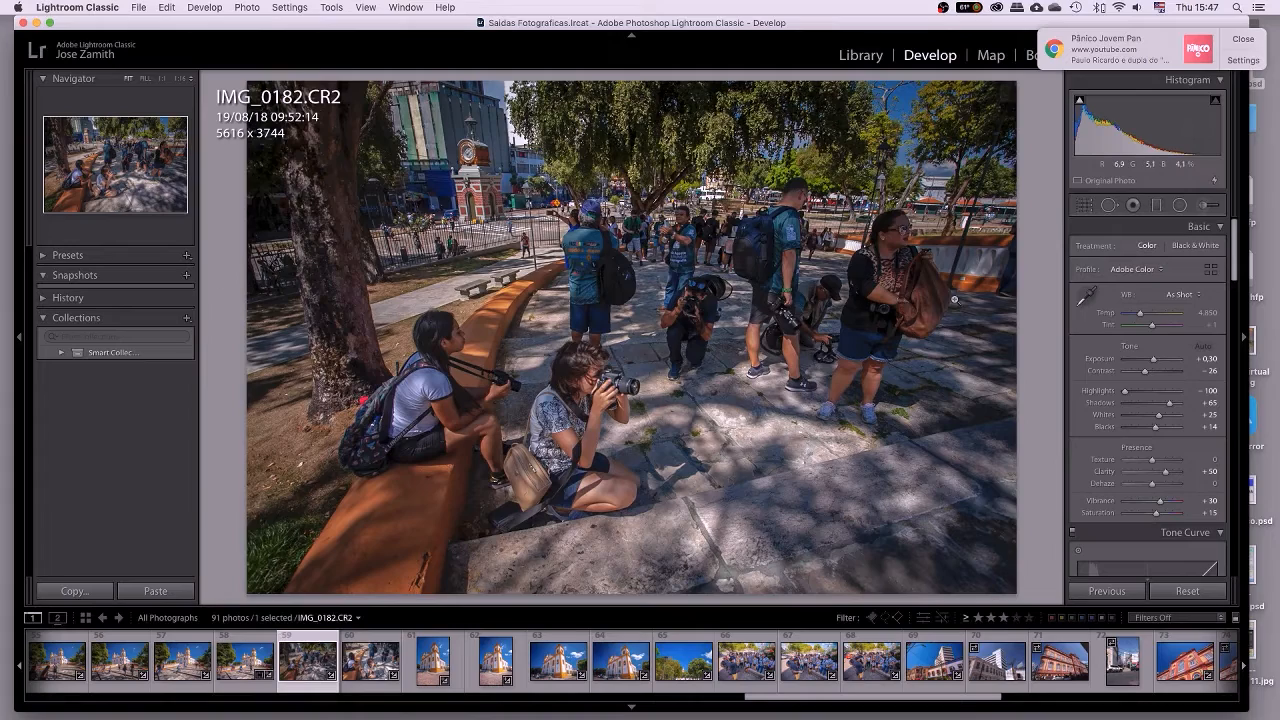
left_click_drag(1155, 360, 1159, 360)
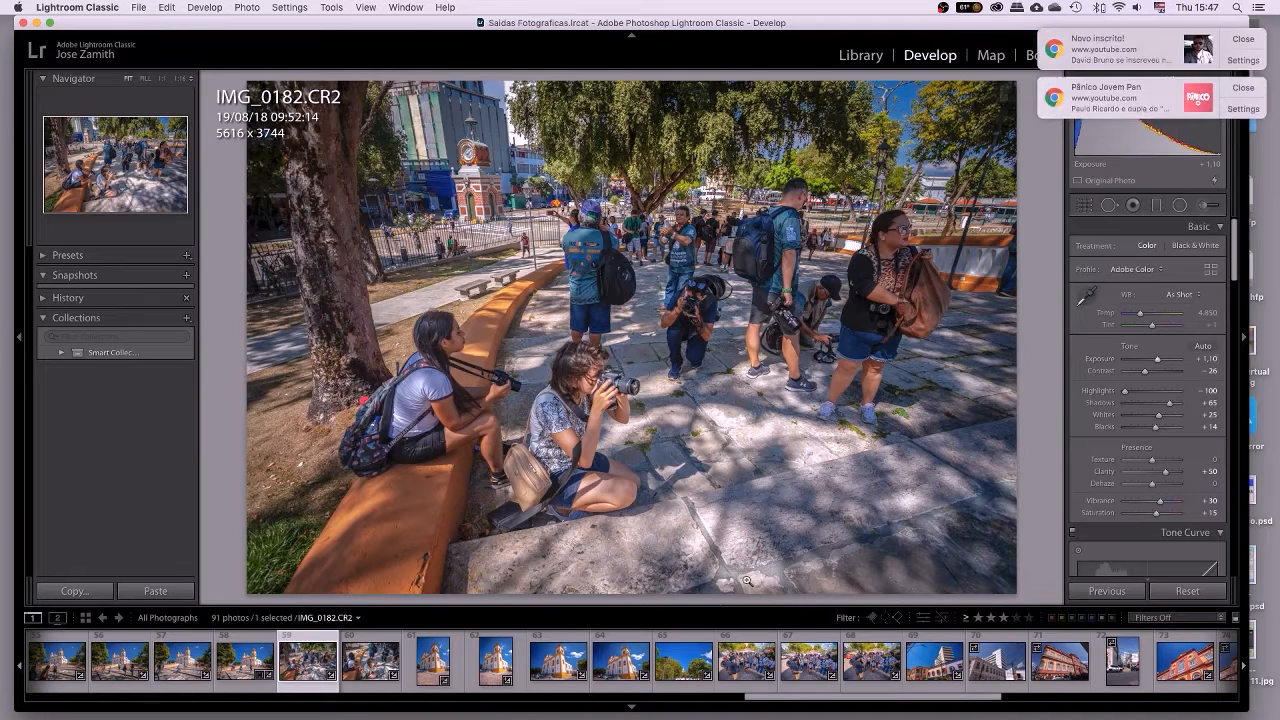
Step through the church and group photos to IMG_0193.CR2, then dismiss the browser notifications.
left_click(623, 648)
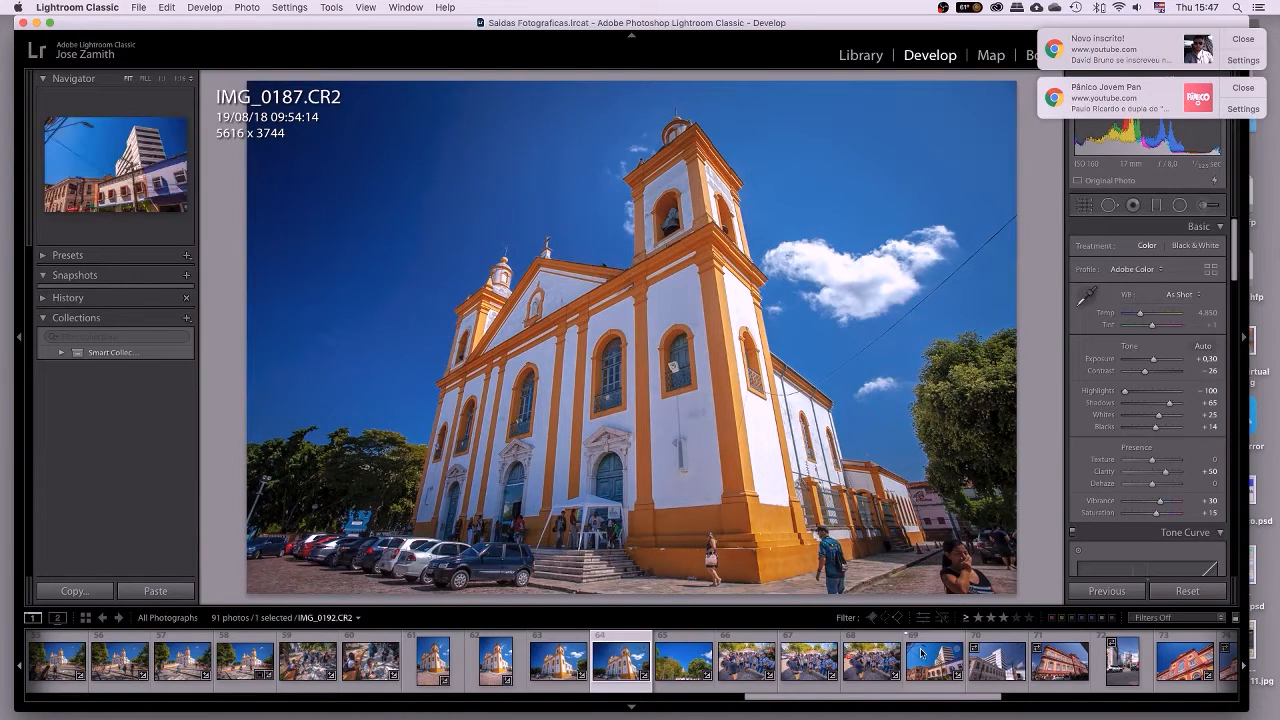
left_click(871, 647)
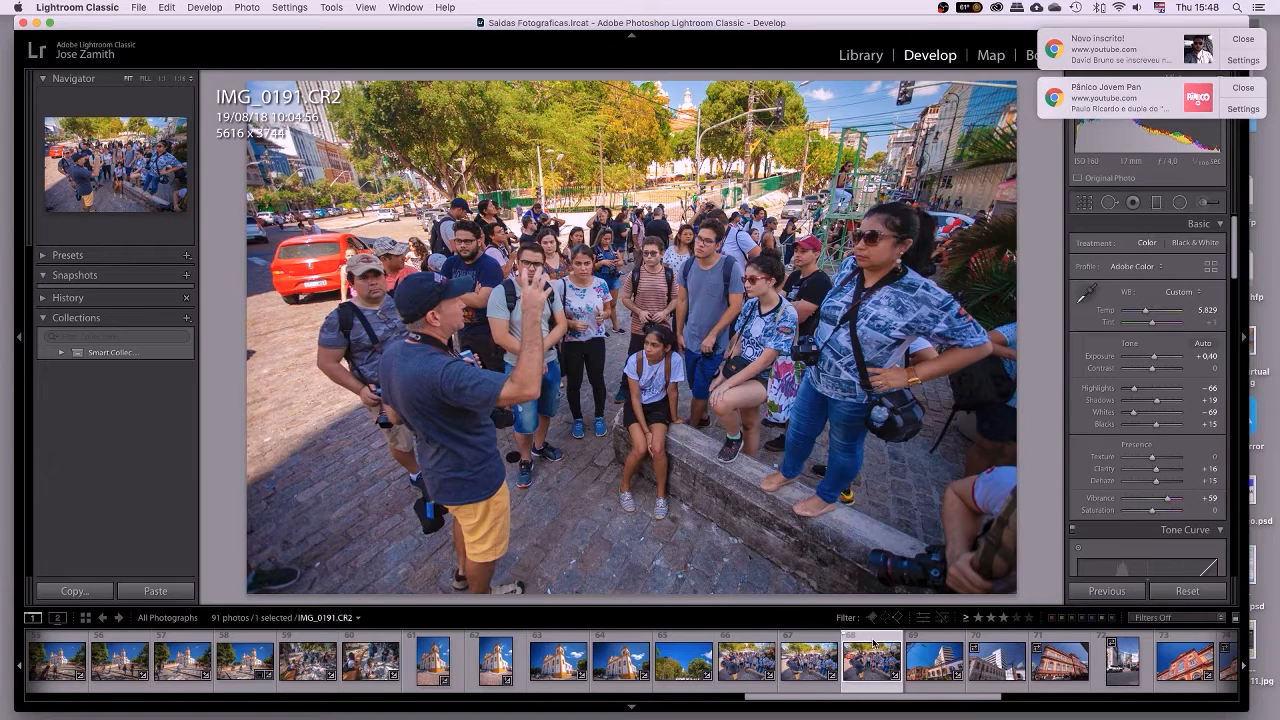
left_click(999, 672)
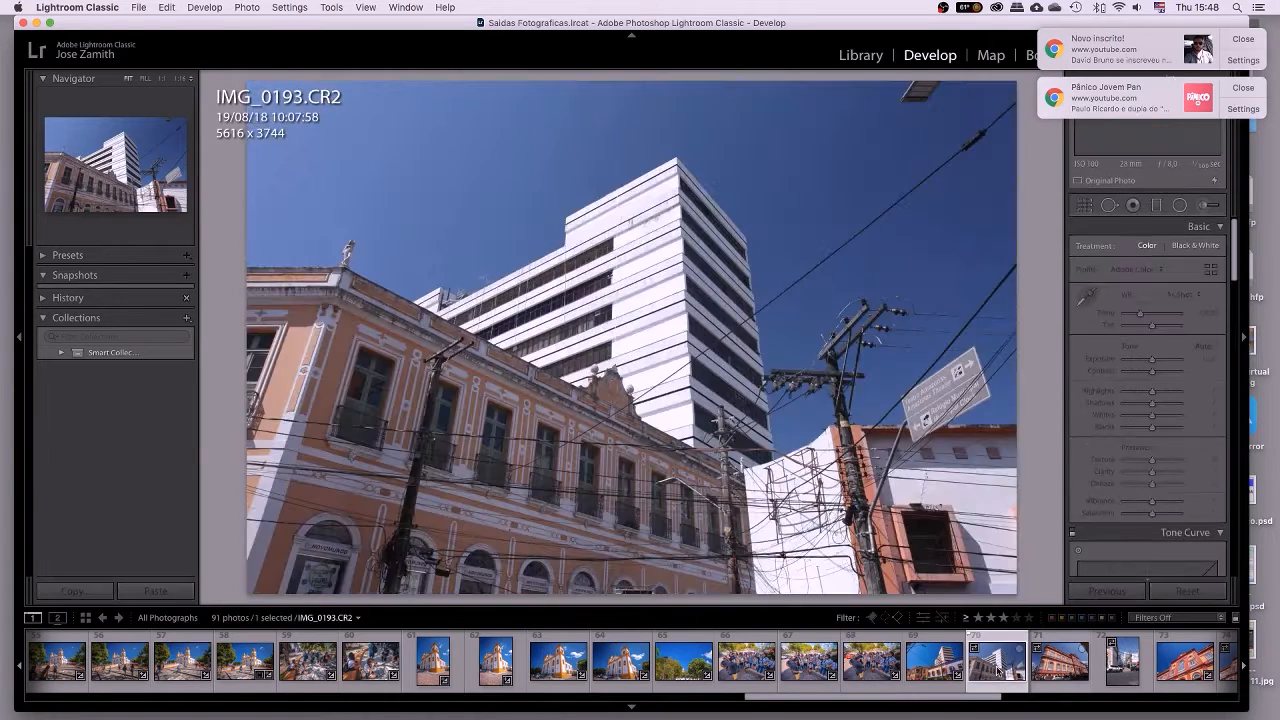
key("Right")
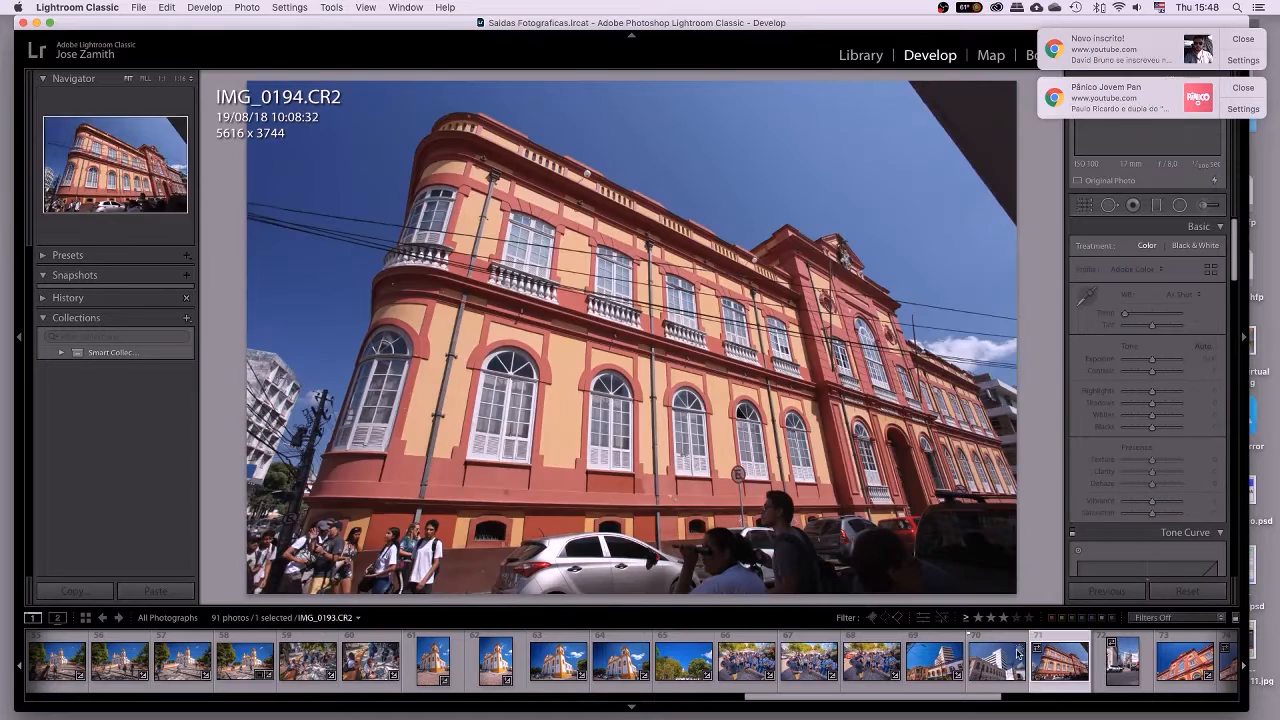
left_click(1019, 652)
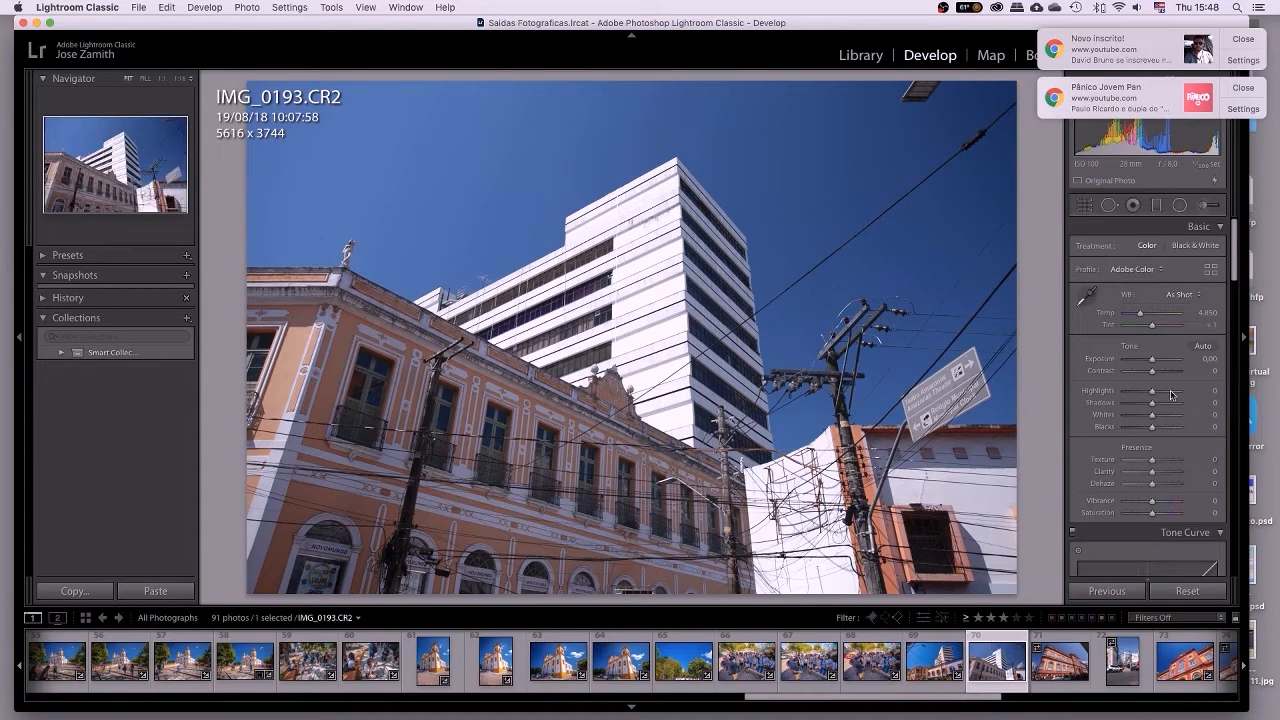
left_click(1243, 40)
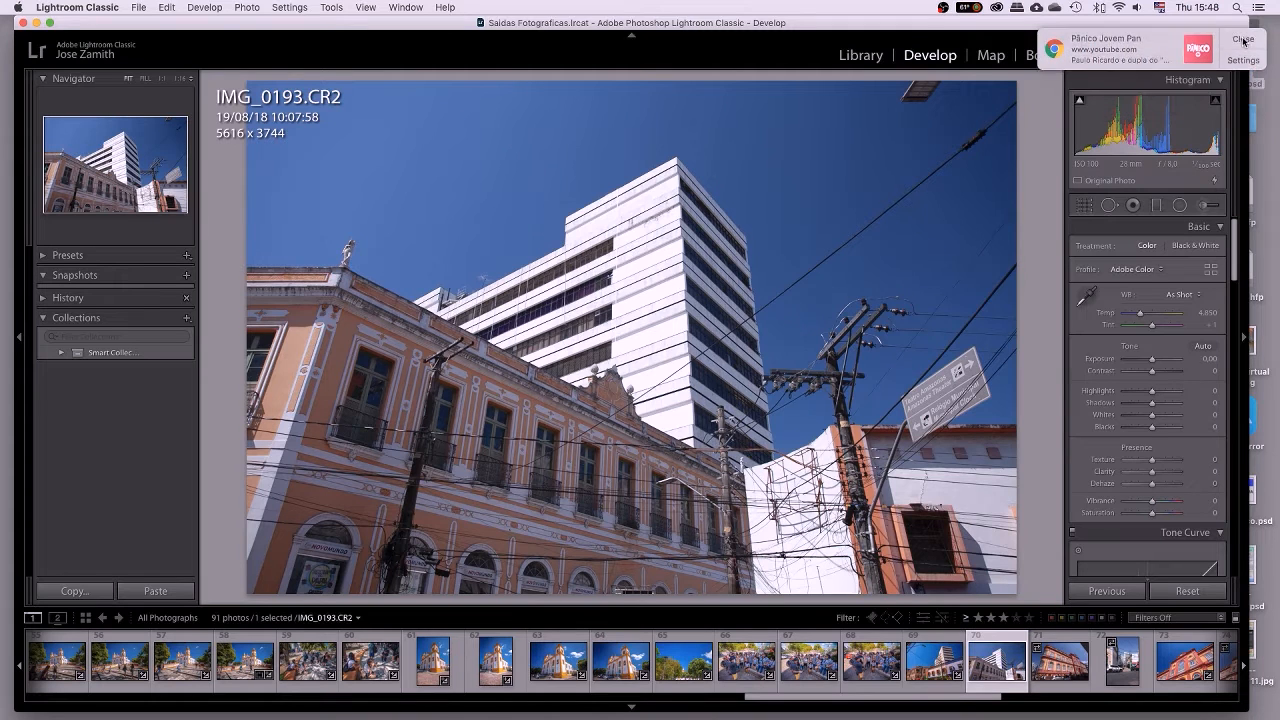
left_click(1243, 40)
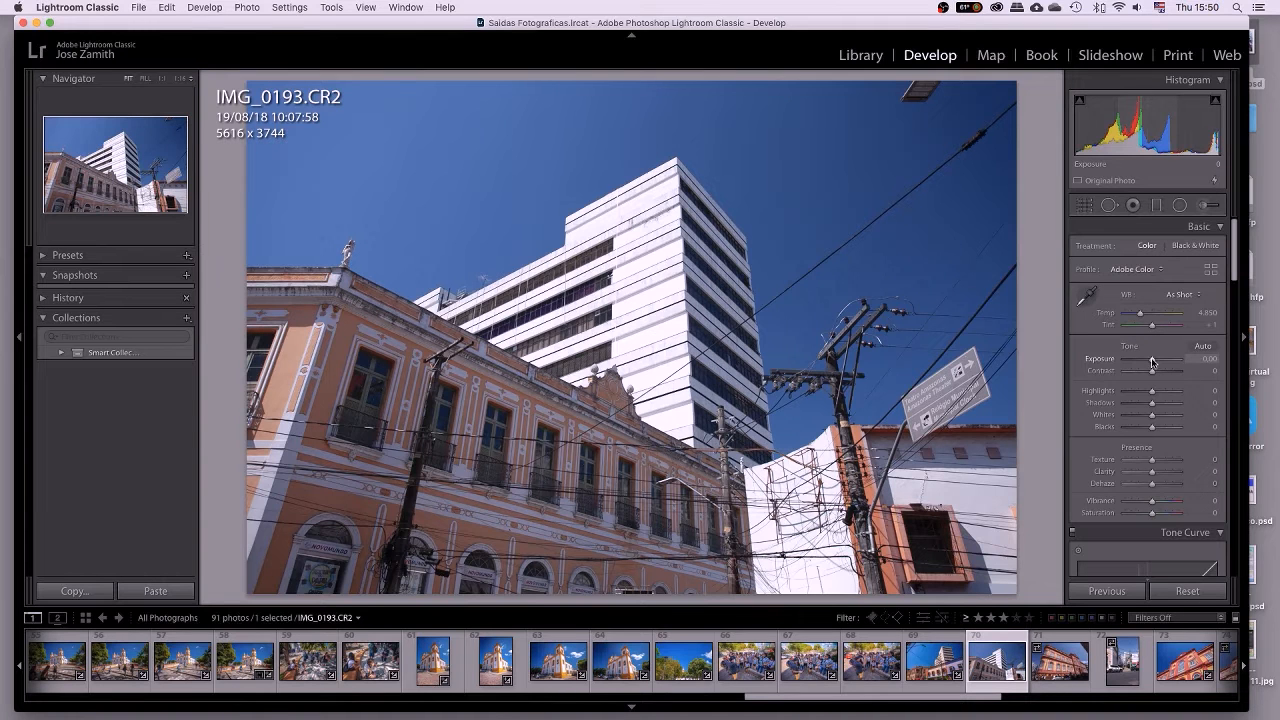
Drag Exposure to -4.05, then +4.20, reset it, and drop it to -5.00 before zooming 1:1.
left_click_drag(1152, 362, 1131, 361)
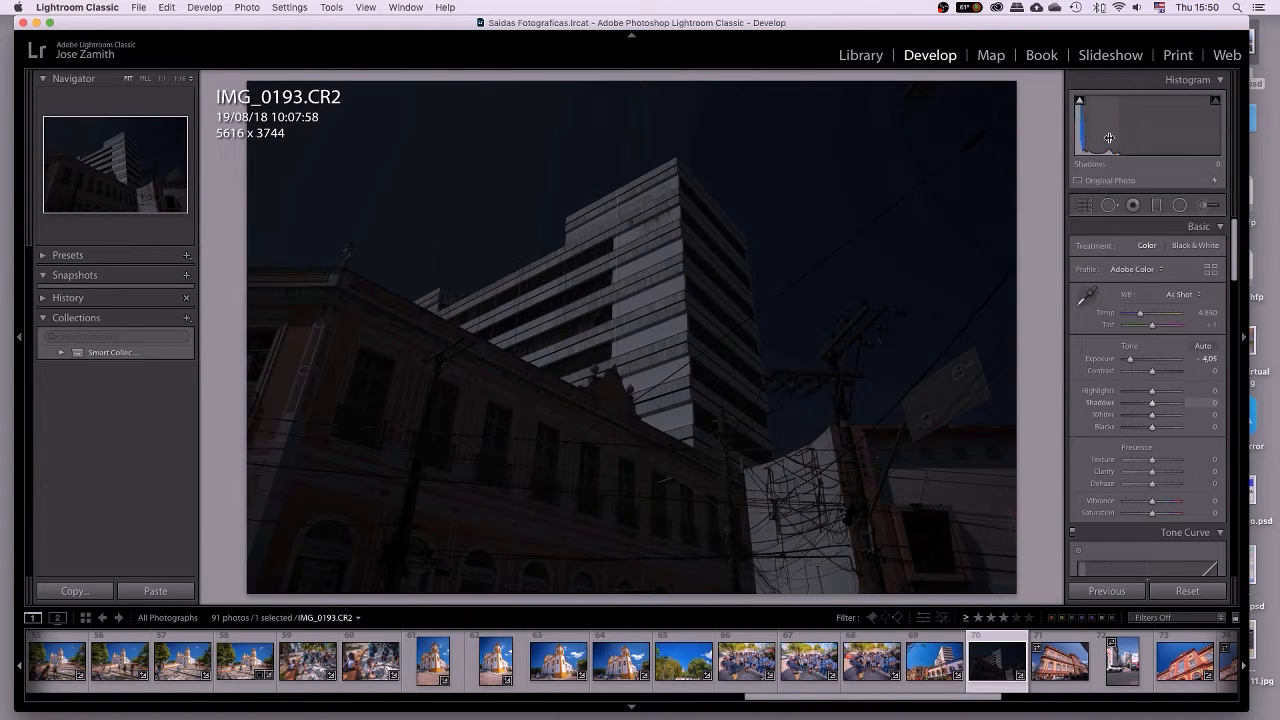
left_click_drag(1129, 361, 1175, 361)
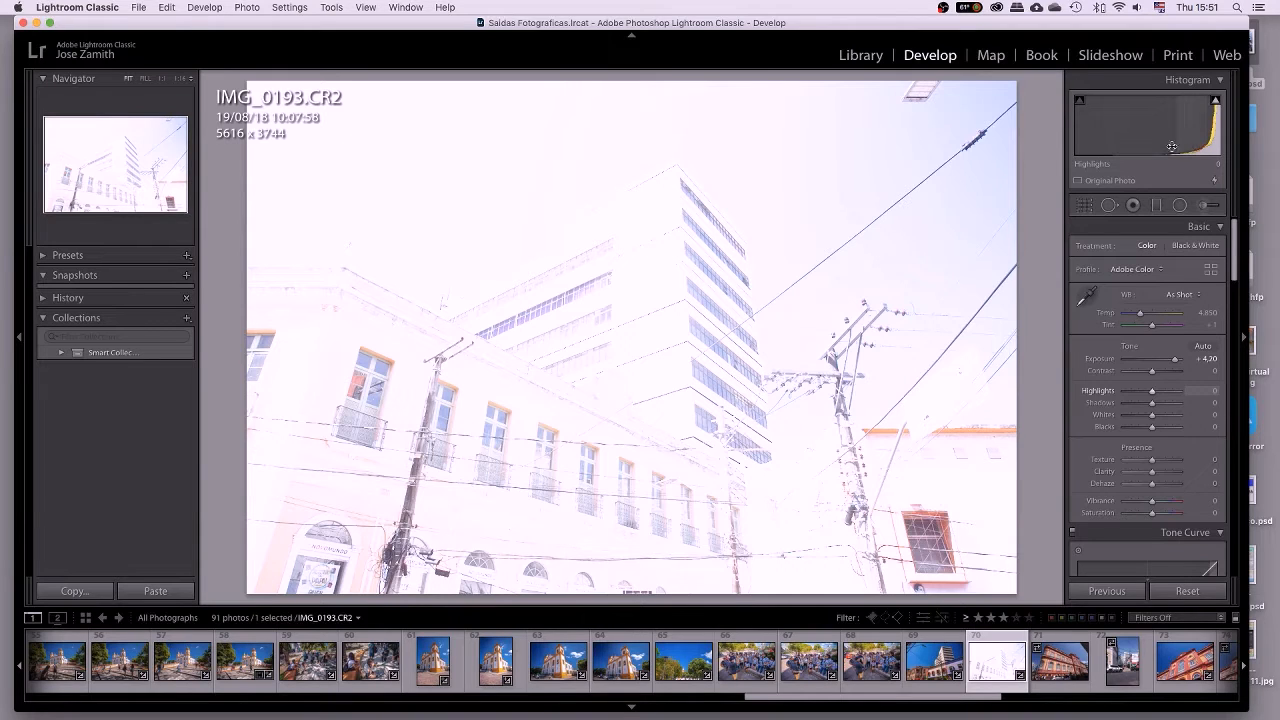
double_click(1102, 363)
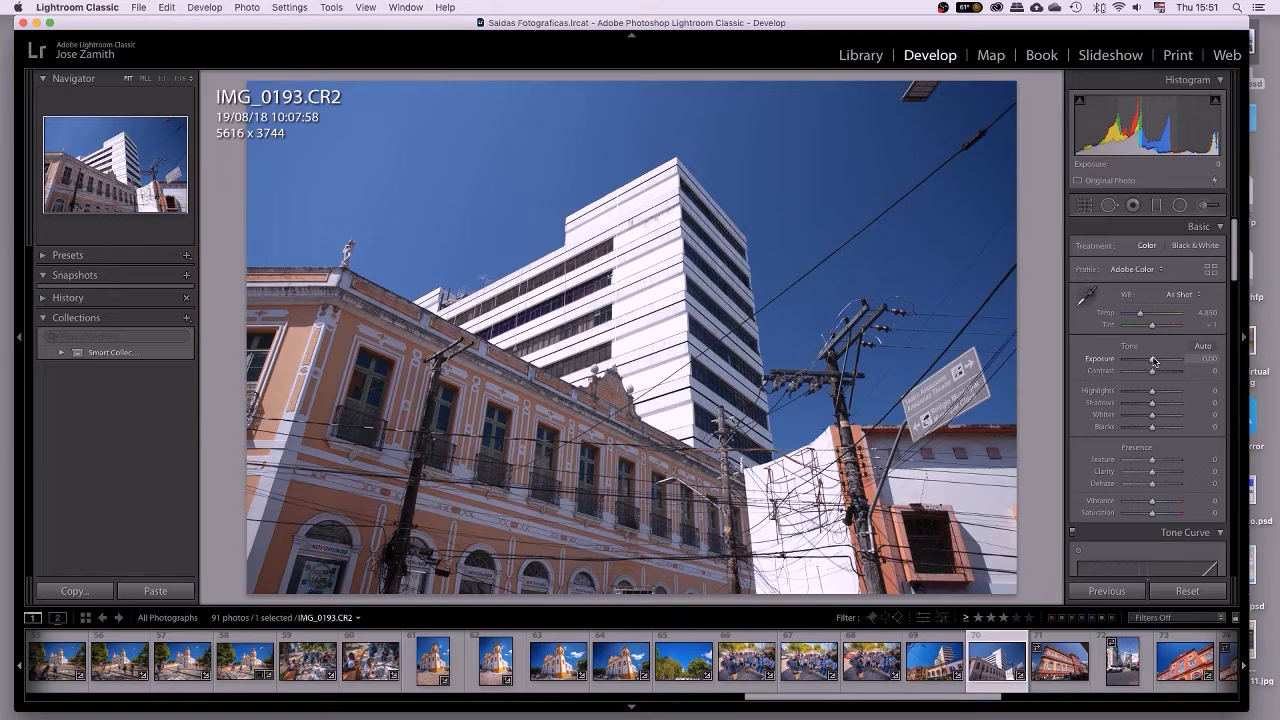
left_click_drag(1154, 361, 1090, 365)
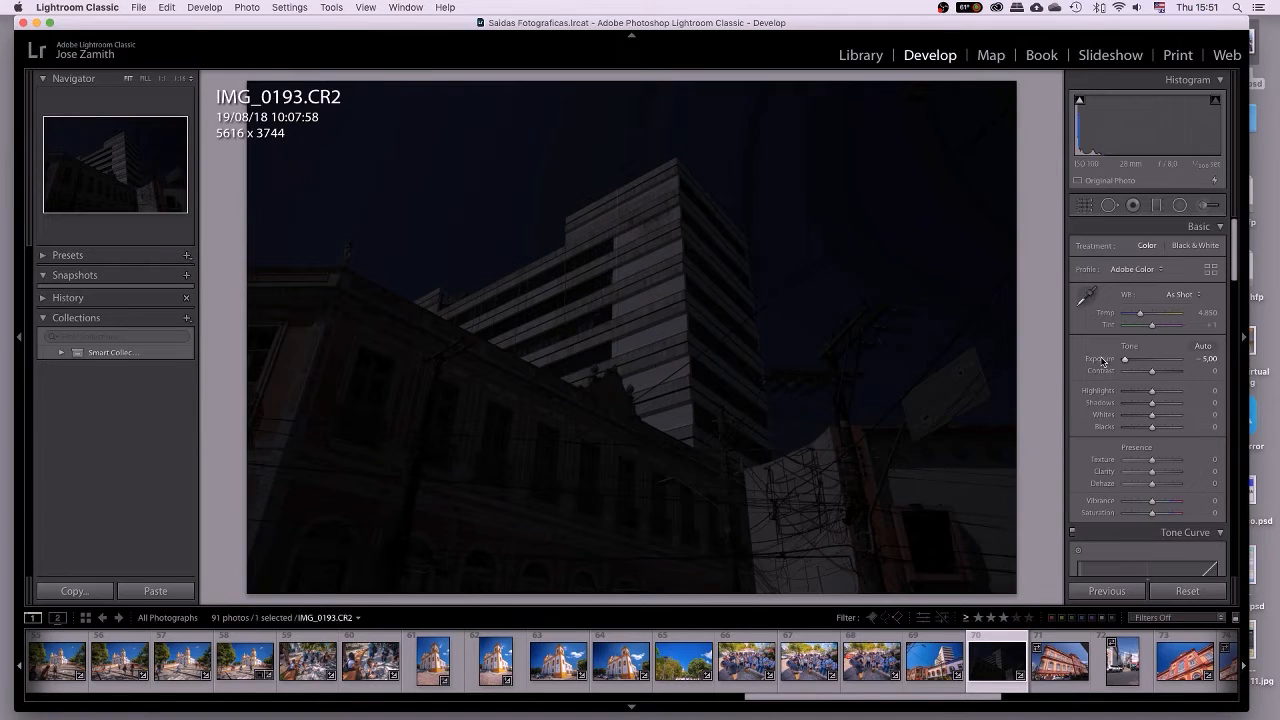
left_click(642, 297)
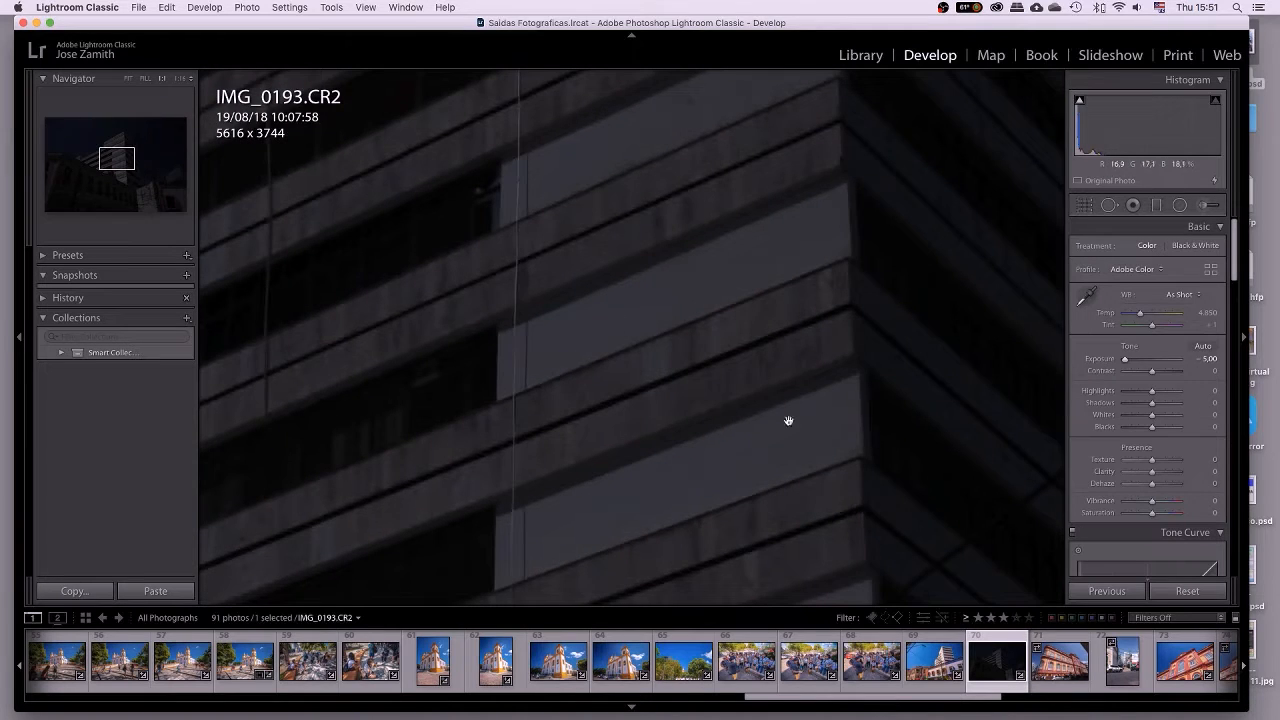
Raise Exposure to -3.45 and pan the 1:1 close-up across the building facade.
left_click_drag(1124, 359, 1134, 361)
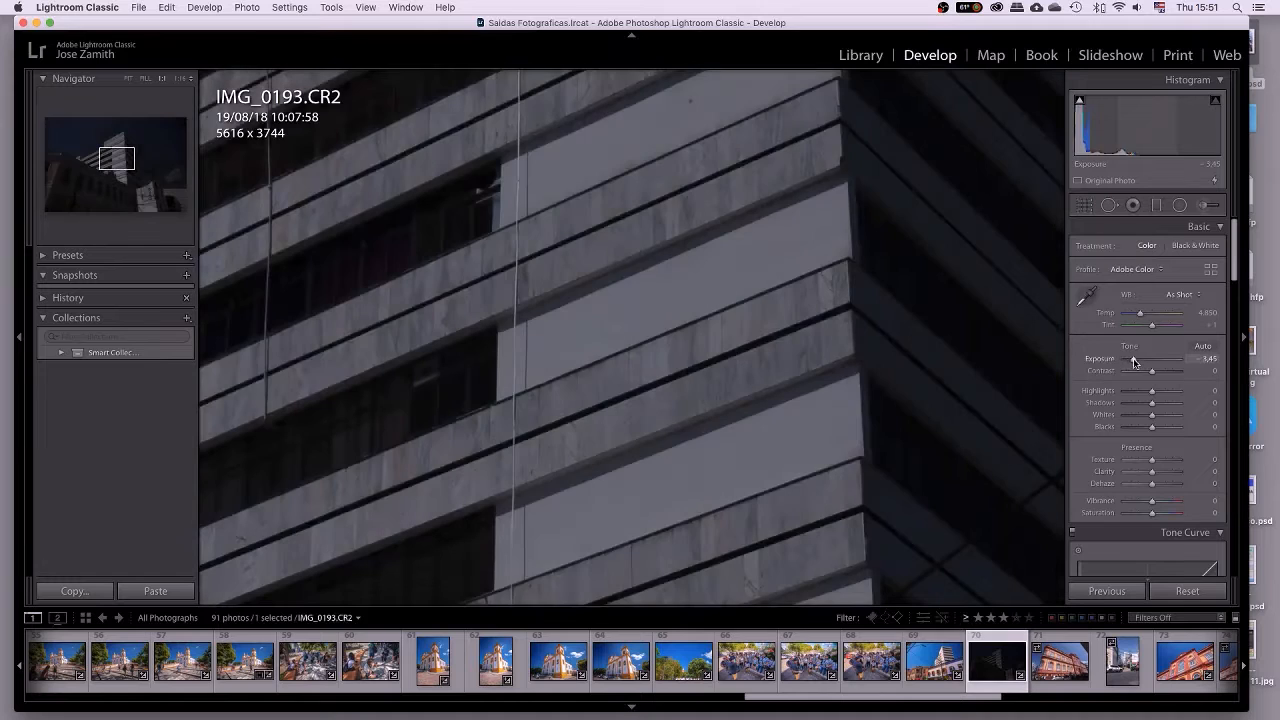
left_click_drag(609, 534, 558, 479)
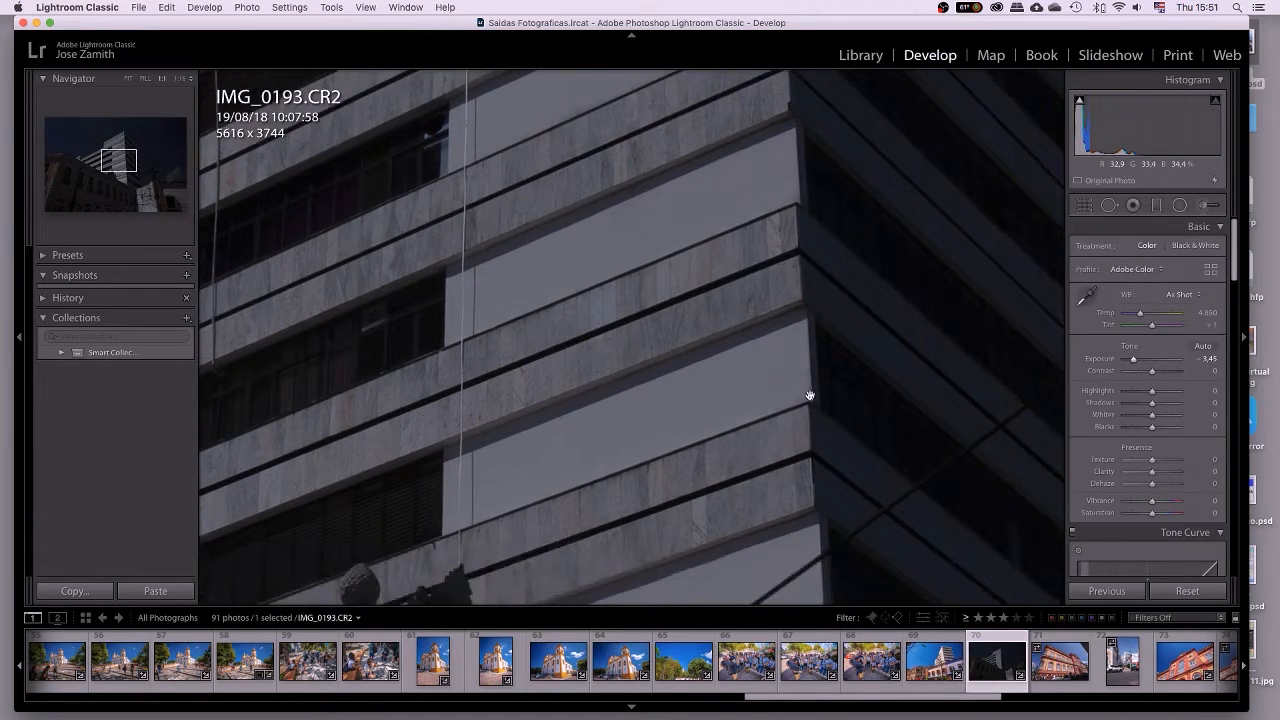
left_click_drag(794, 400, 726, 334)
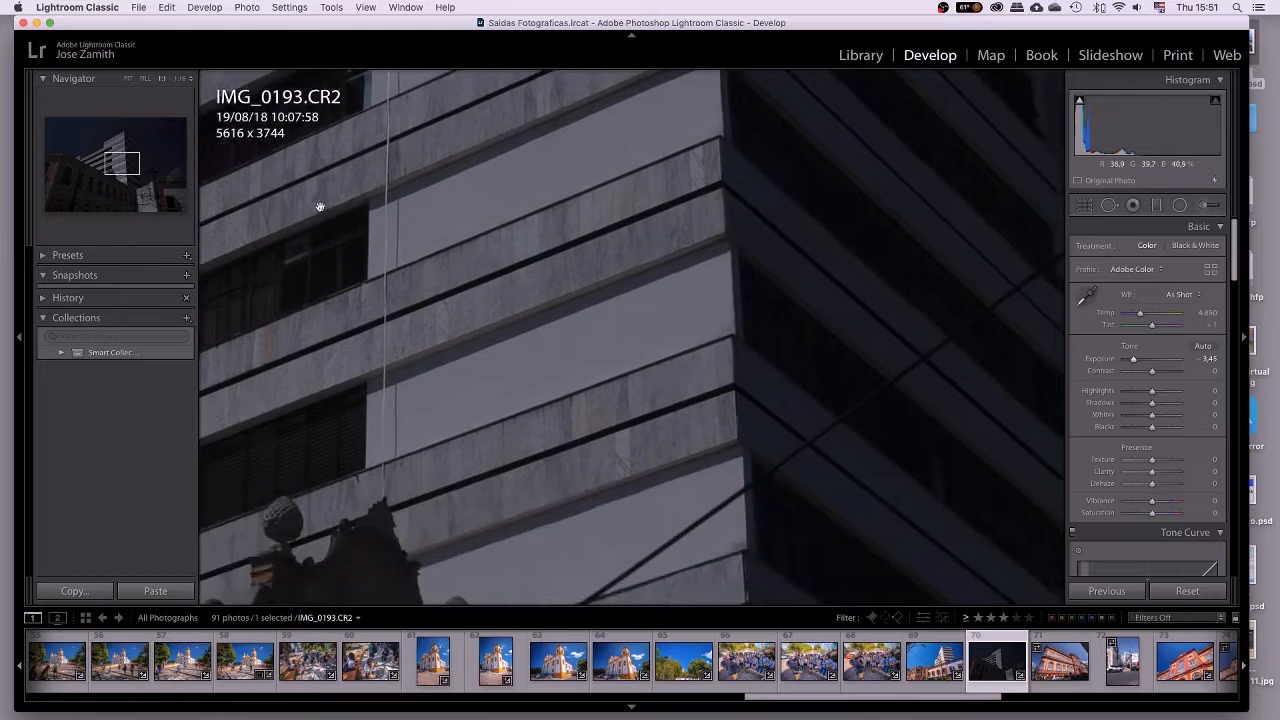
Inspect the building at 2:1, return to the full photo, show the info overlay, and reset Exposure to 0.00.
left_click(183, 78)
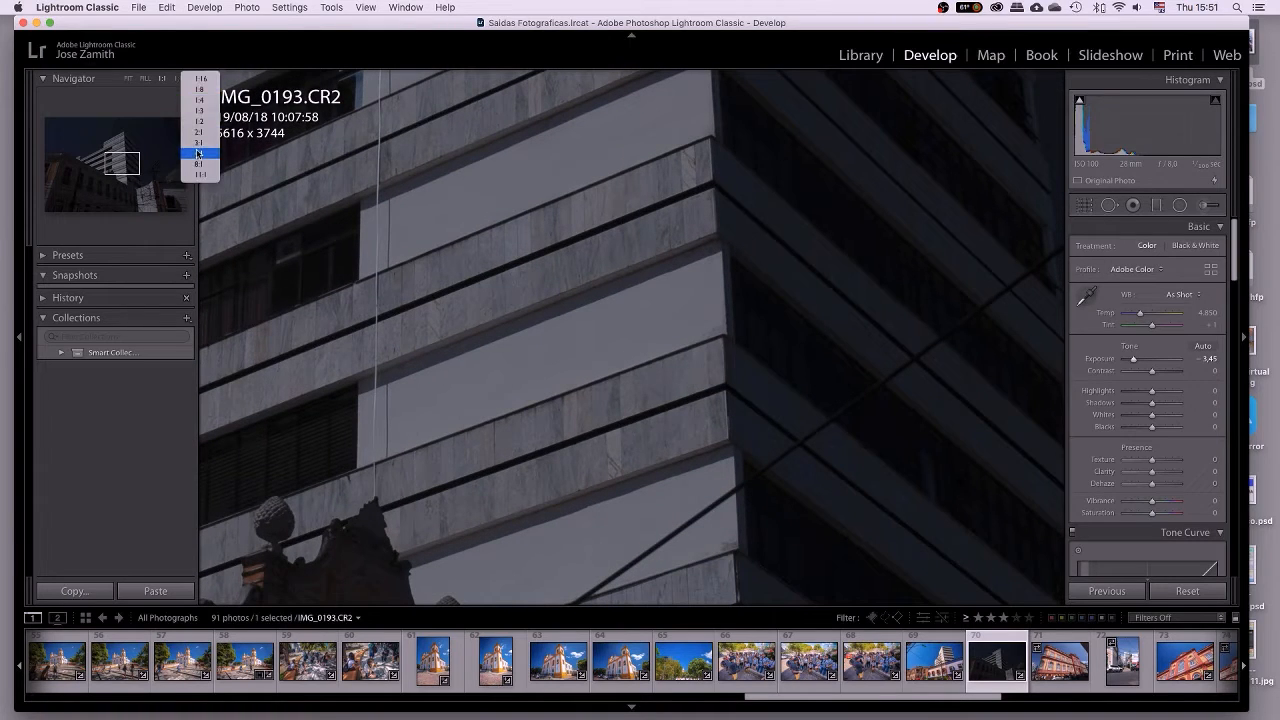
left_click(200, 136)
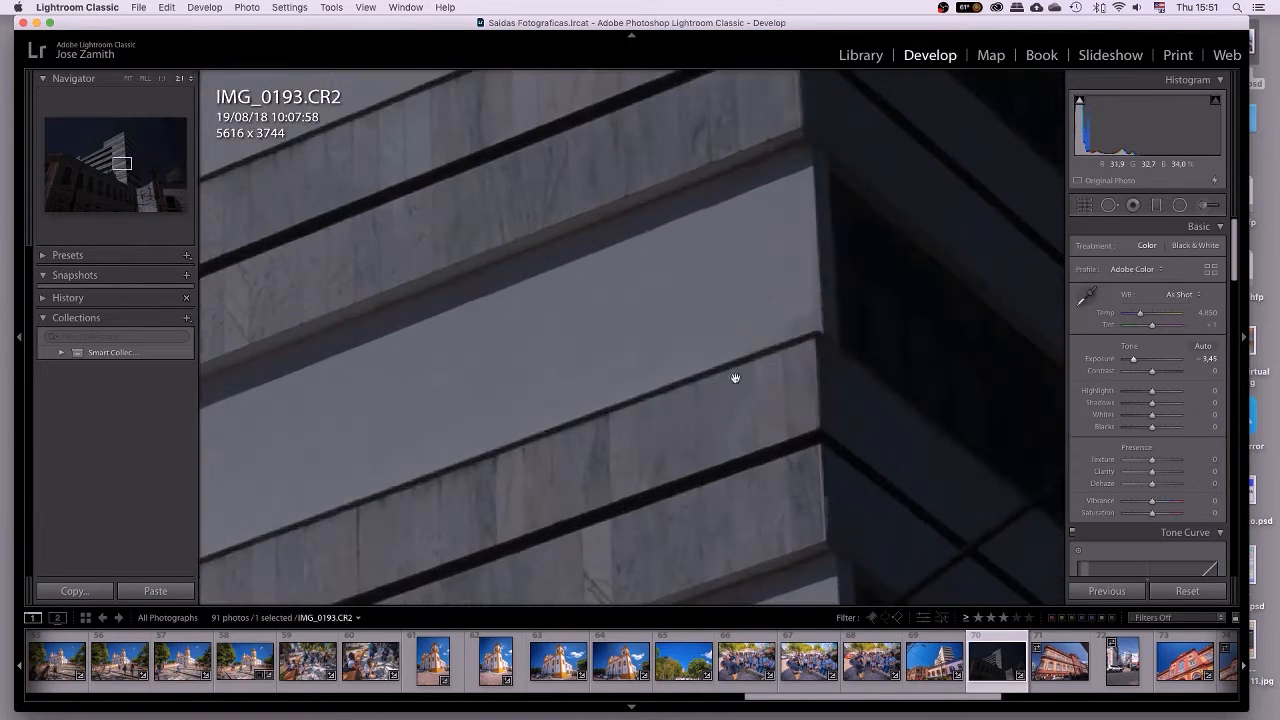
left_click_drag(749, 330, 726, 298)
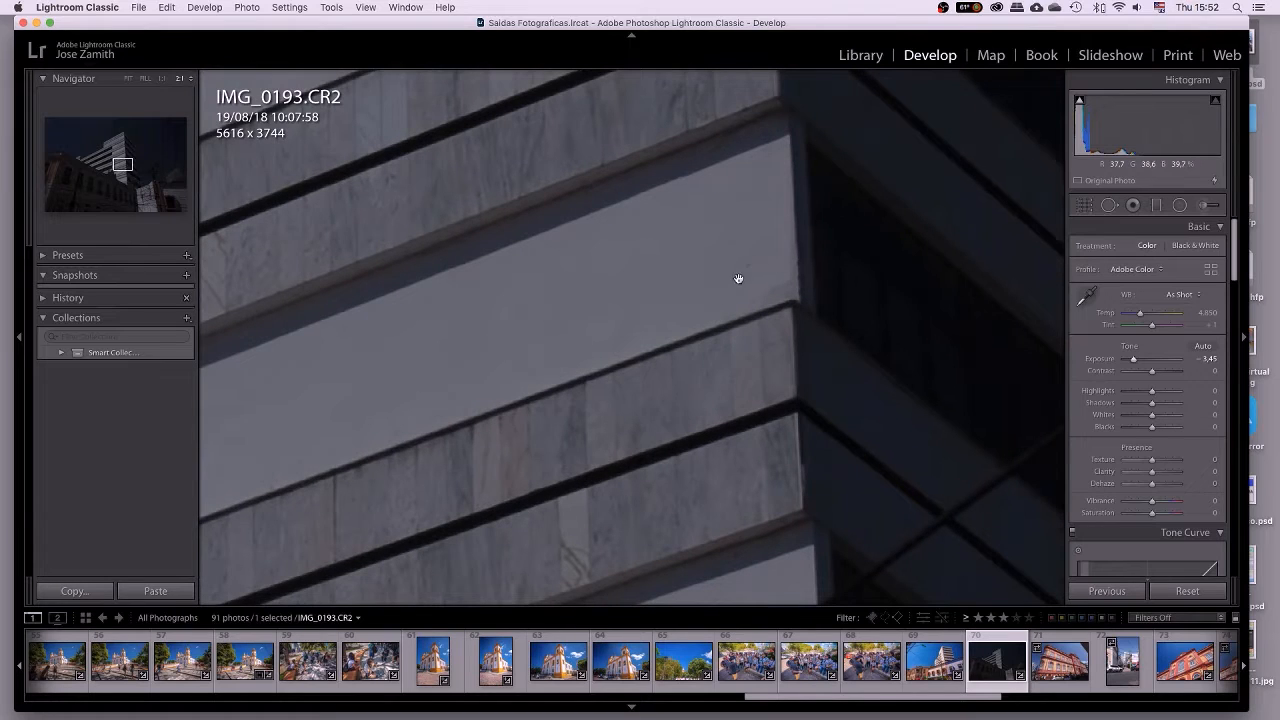
left_click(639, 305)
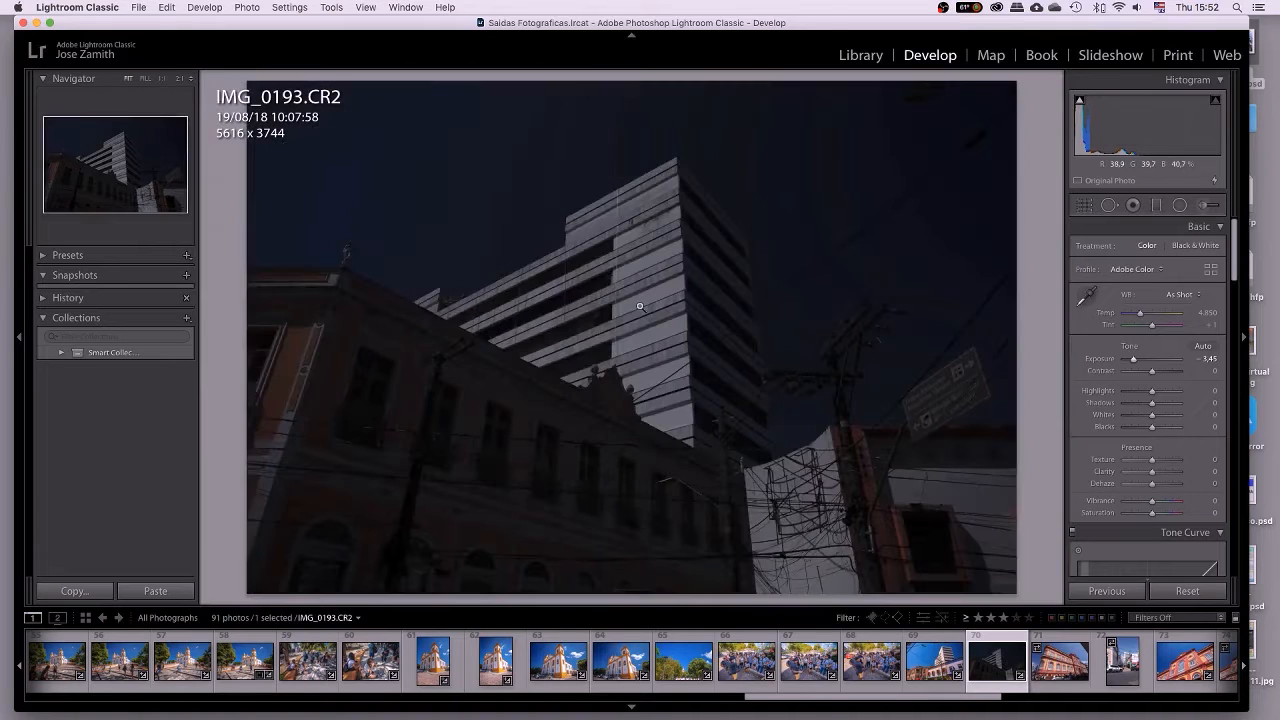
key("i")
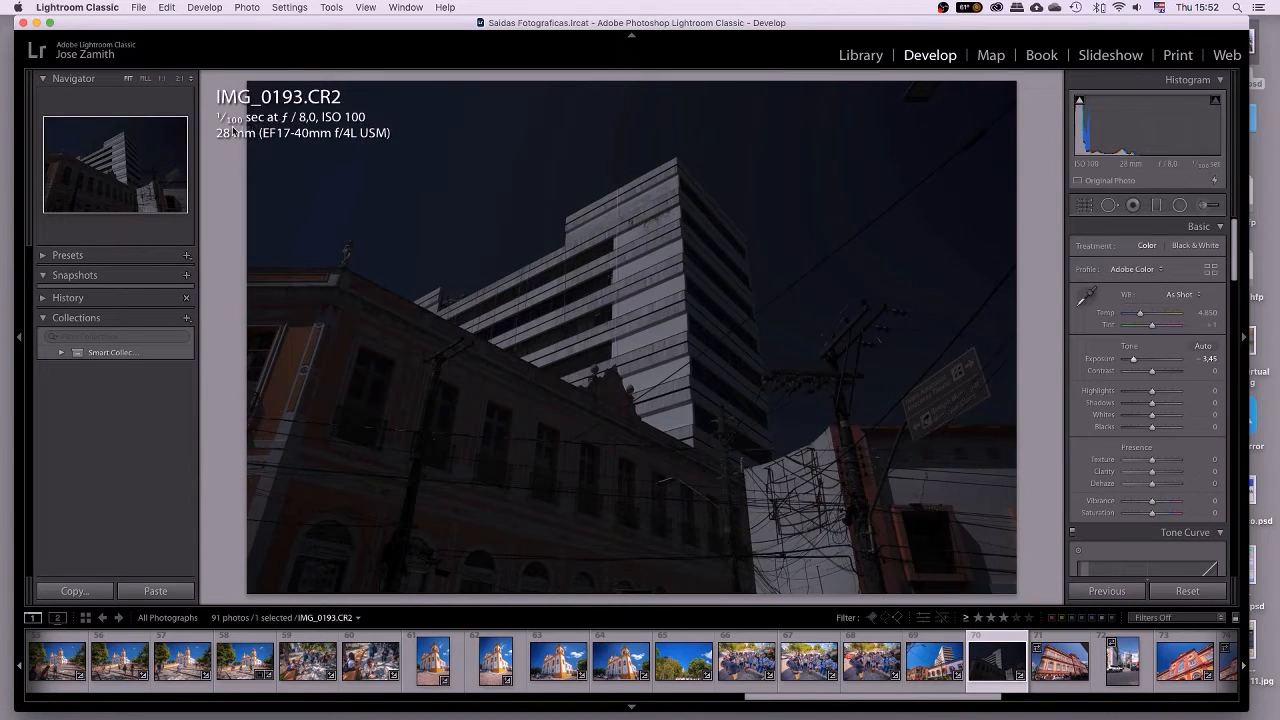
double_click(1103, 357)
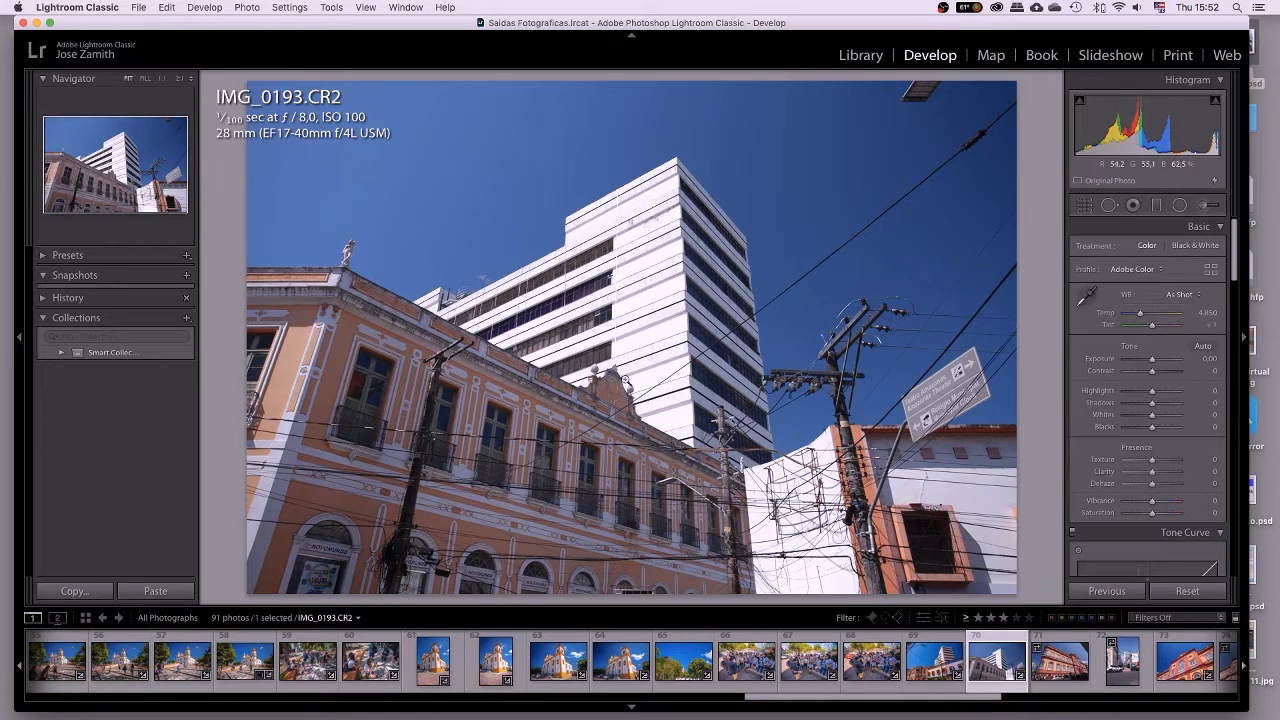
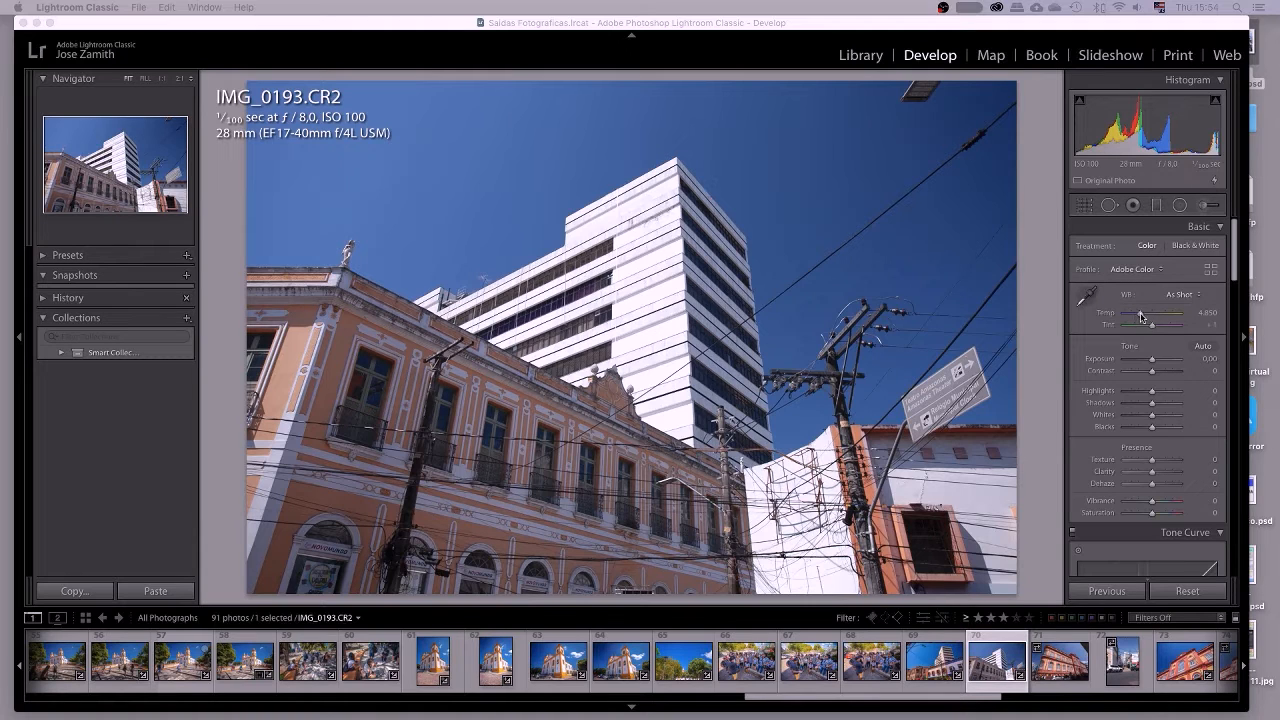
Set white balance to Daylight (5,500, tint +10) after a brief comparison with As Shot.
left_click(1182, 296)
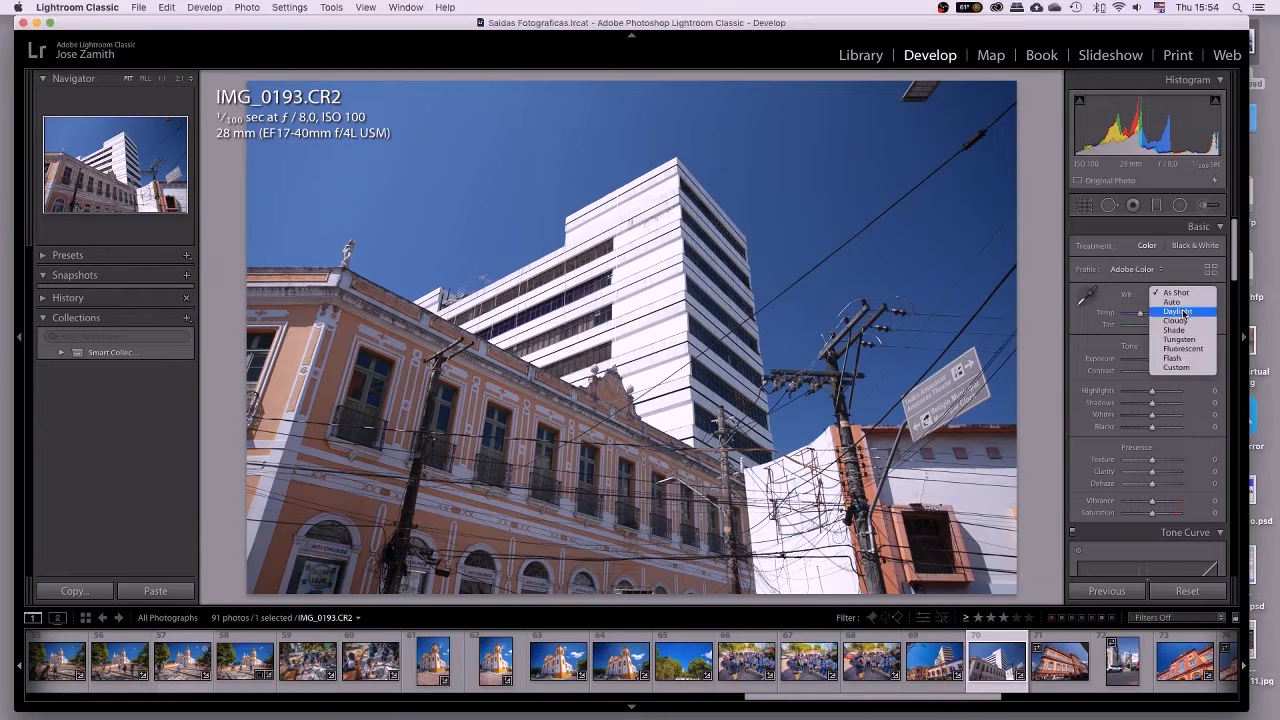
left_click(1182, 312)
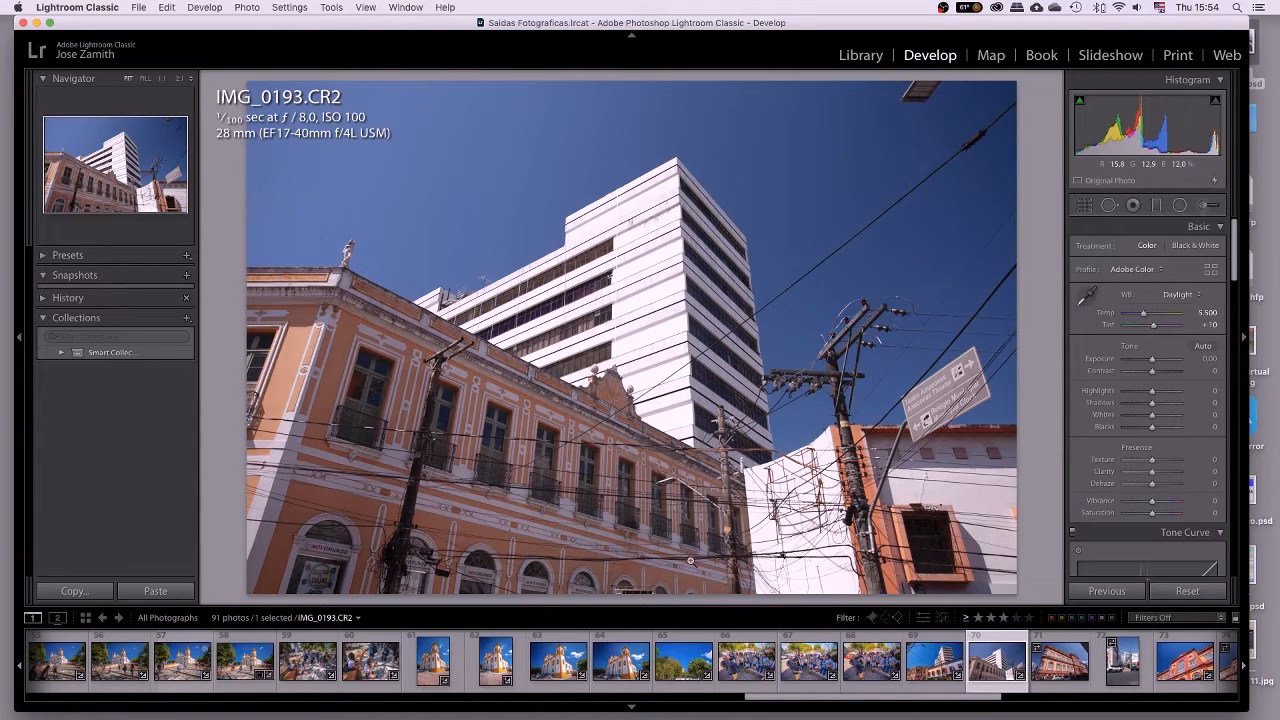
left_click(1187, 299)
left_click(1178, 272)
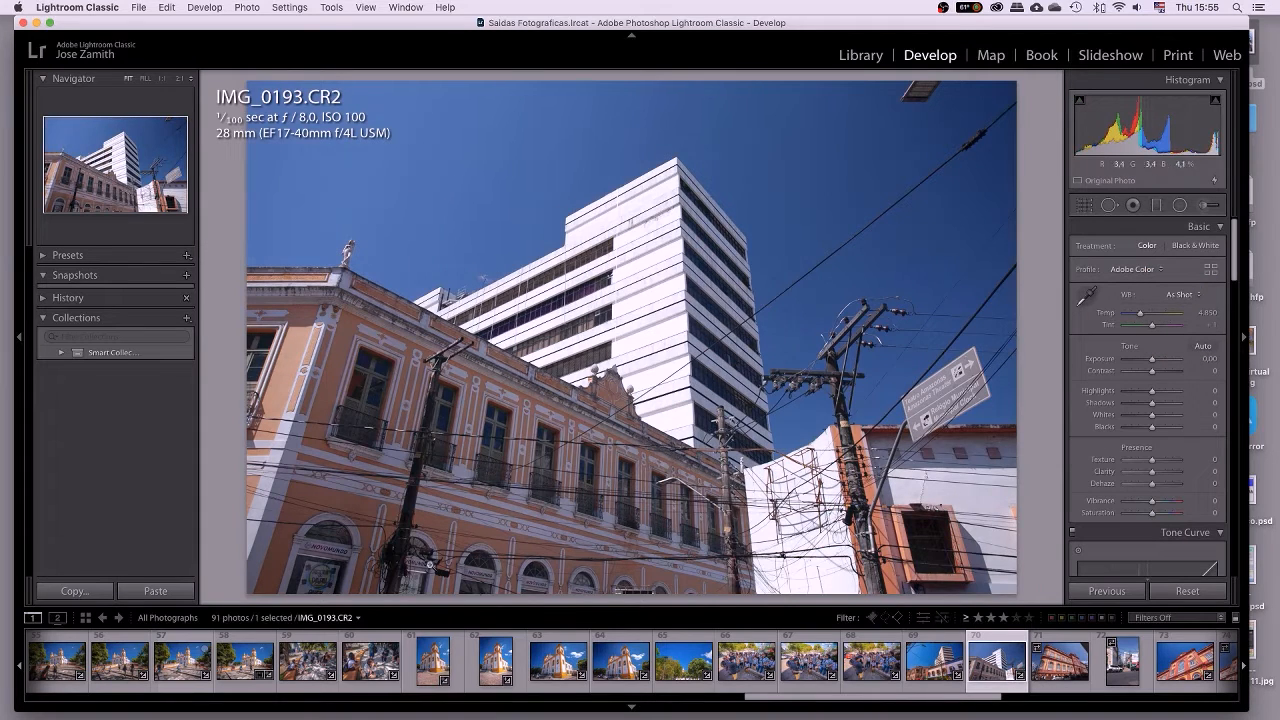
left_click(1182, 295)
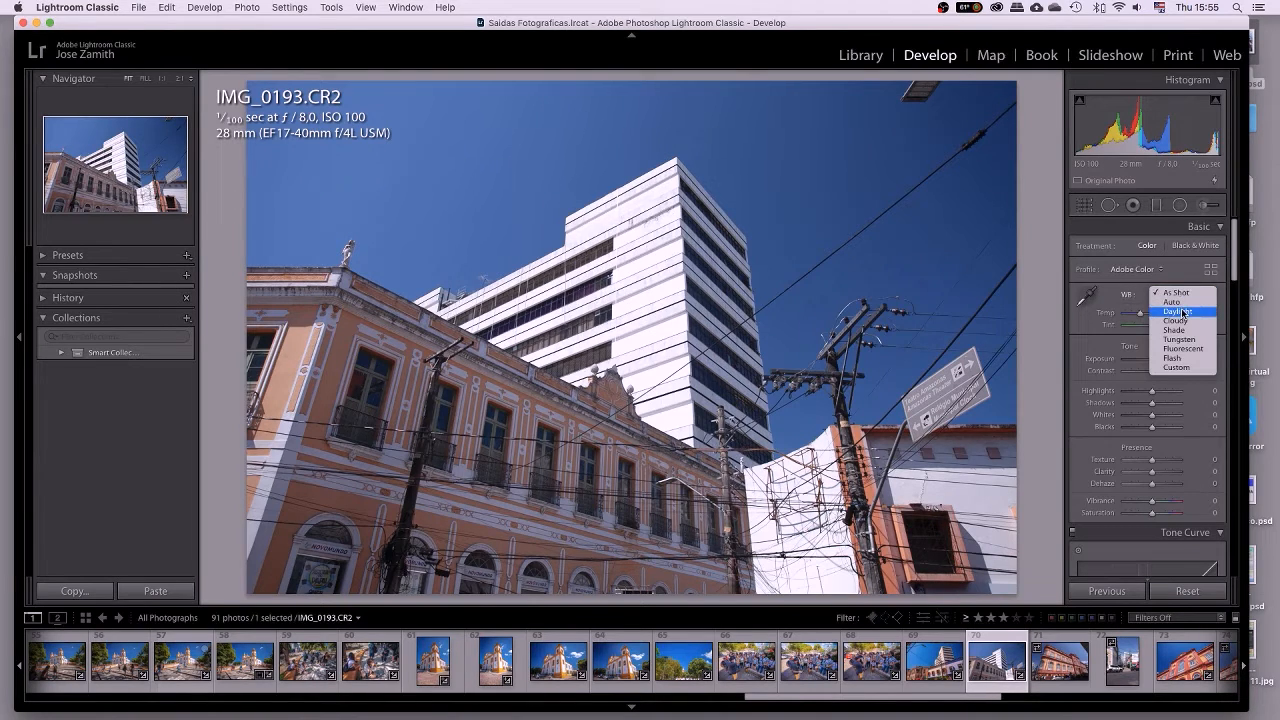
left_click(1183, 312)
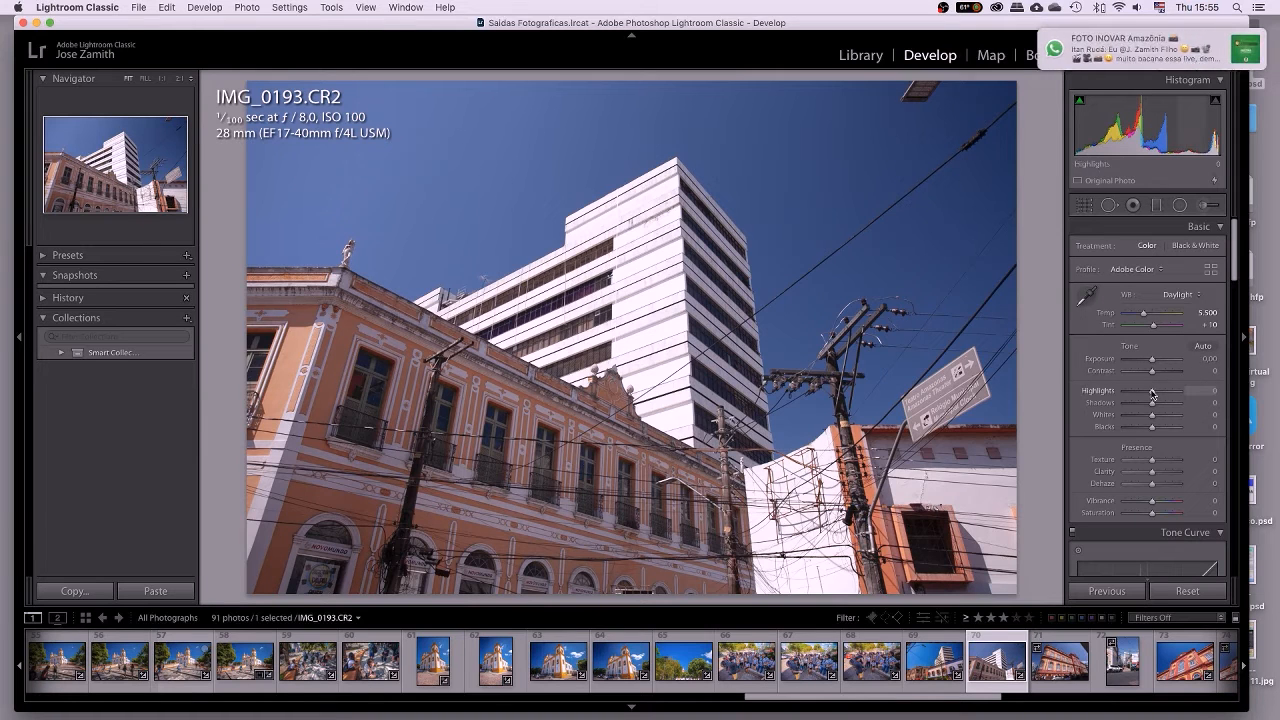
Lower Highlights to -66, checking the white building corner up close before fitting the photo.
mouse_move(1152, 393)
left_mouse_down()
mouse_move(1123, 393)
mouse_move(1138, 393)
left_mouse_up()
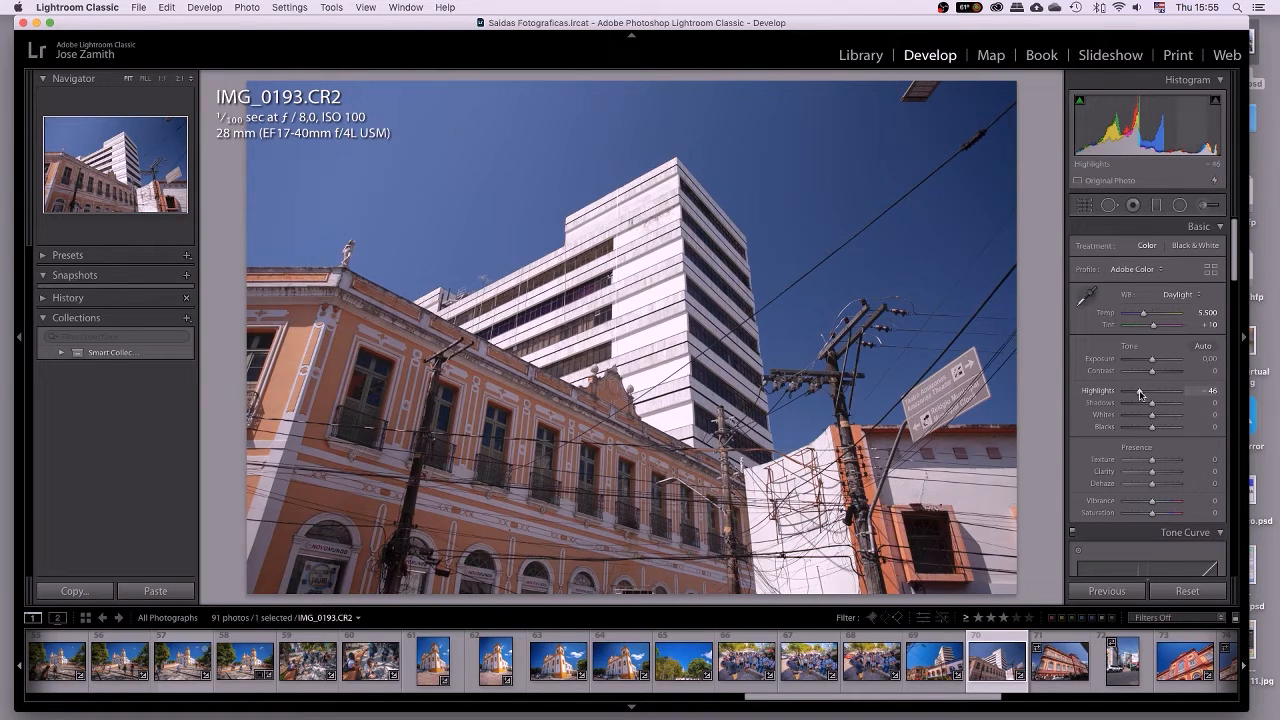
left_click_drag(1140, 391, 1146, 393)
double_click(1103, 392)
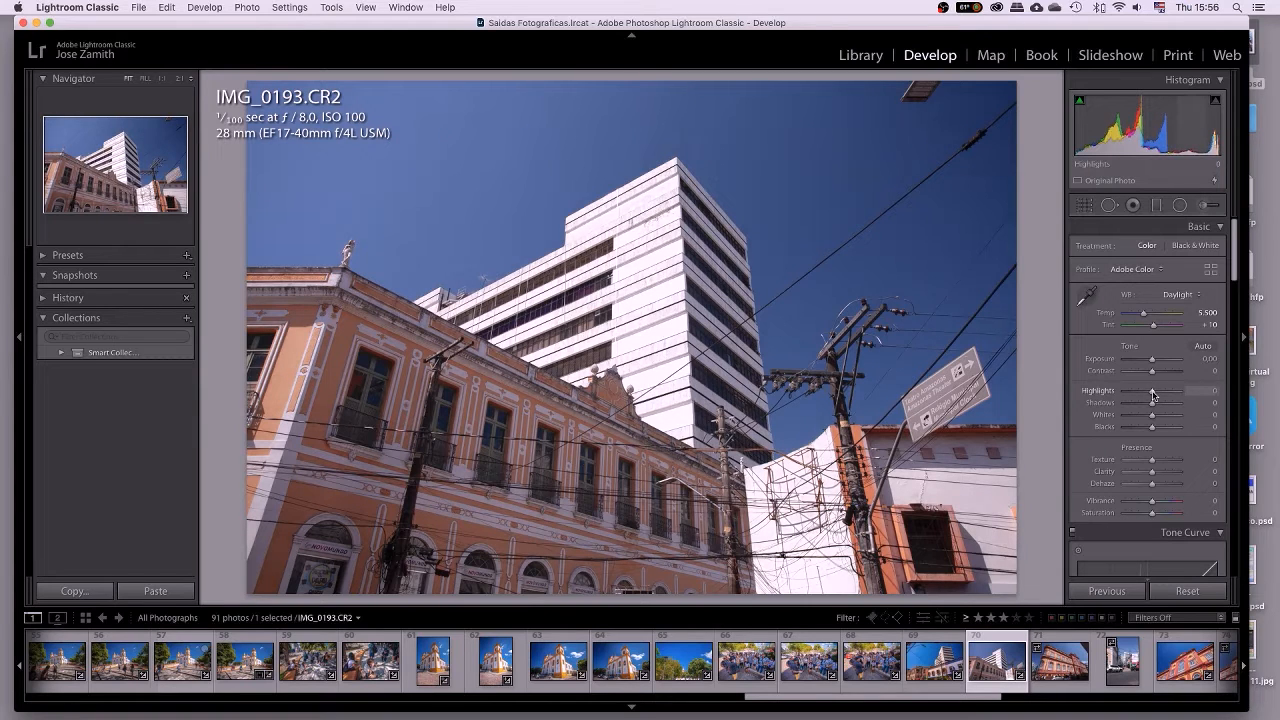
left_click_drag(1152, 395, 1138, 395)
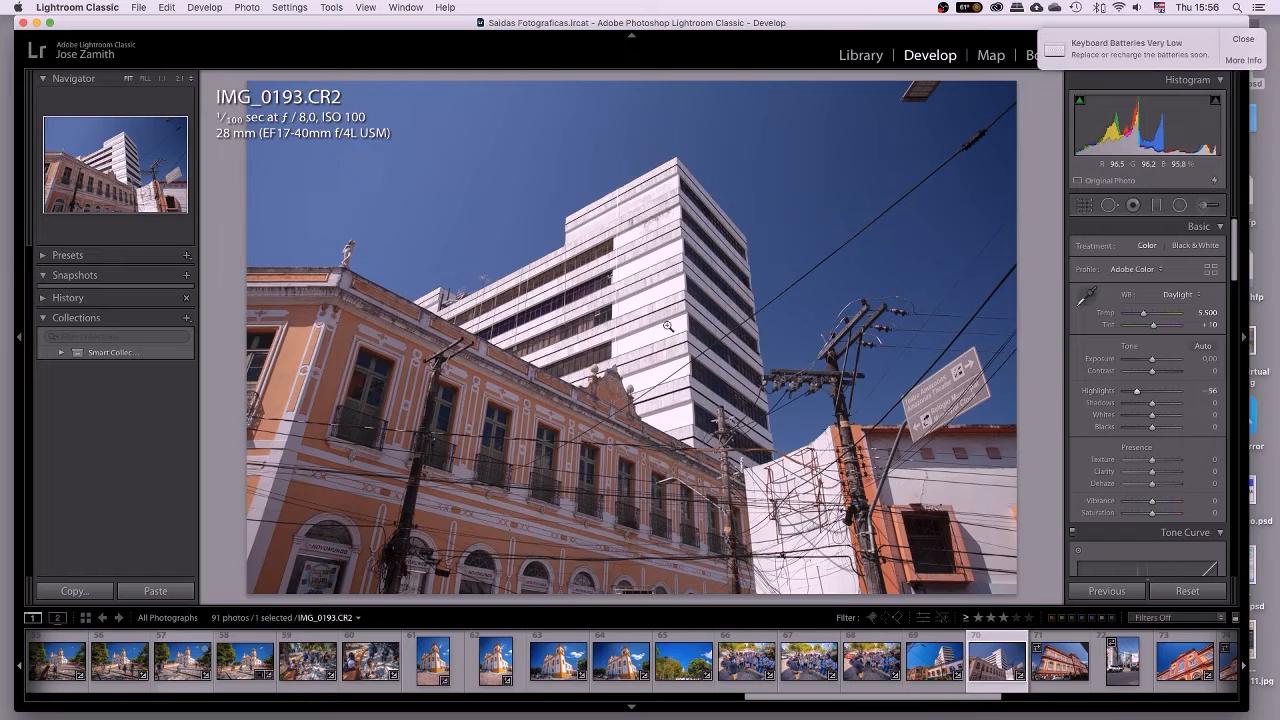
left_click(667, 326)
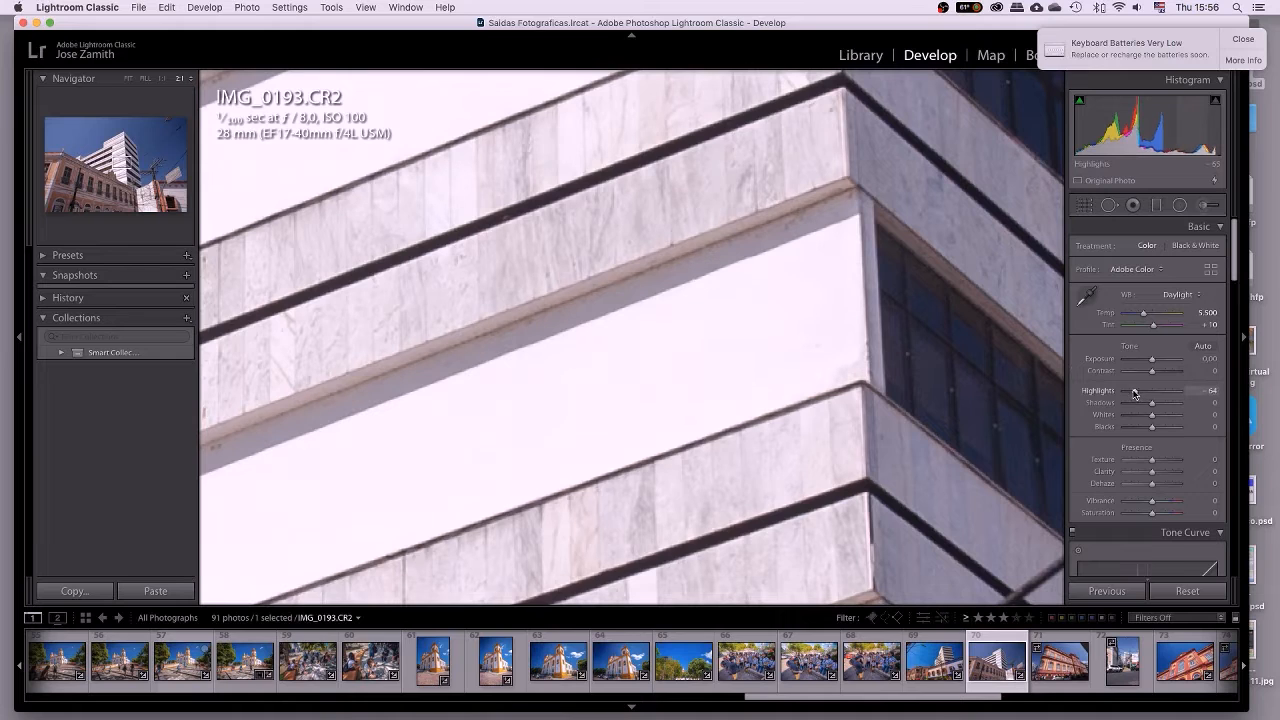
left_click_drag(1136, 392, 1132, 390)
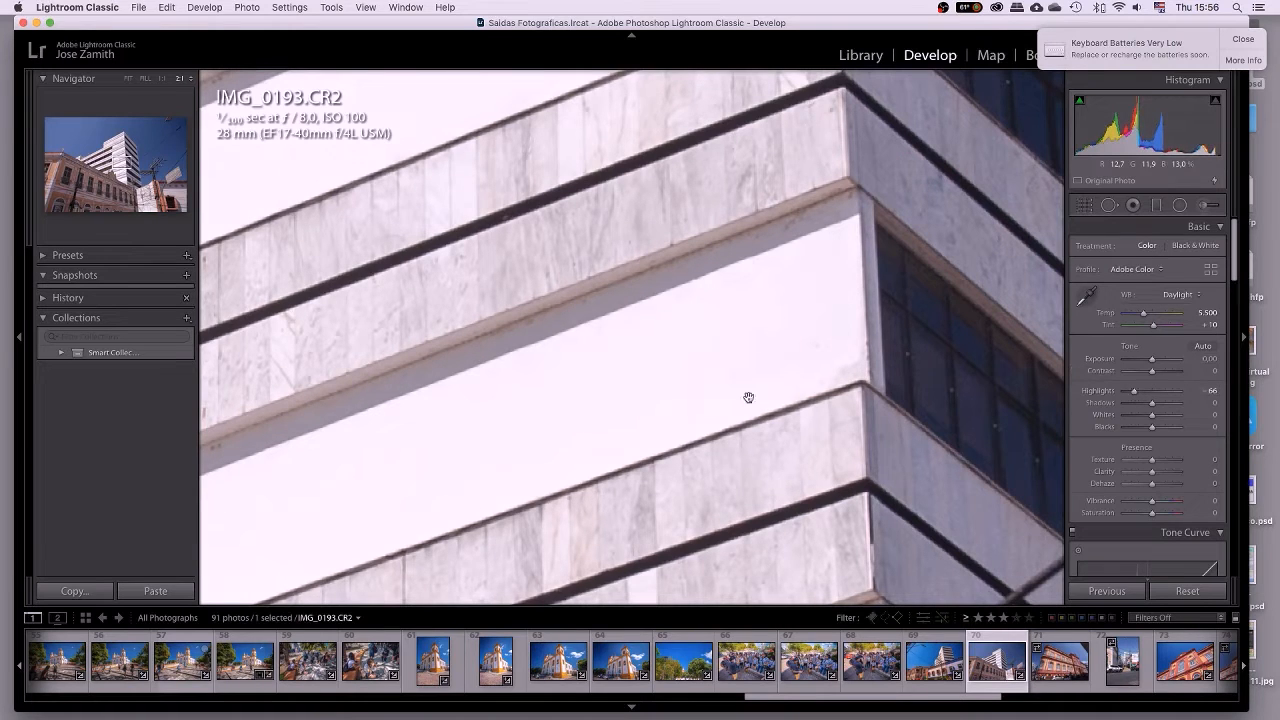
left_click(655, 410)
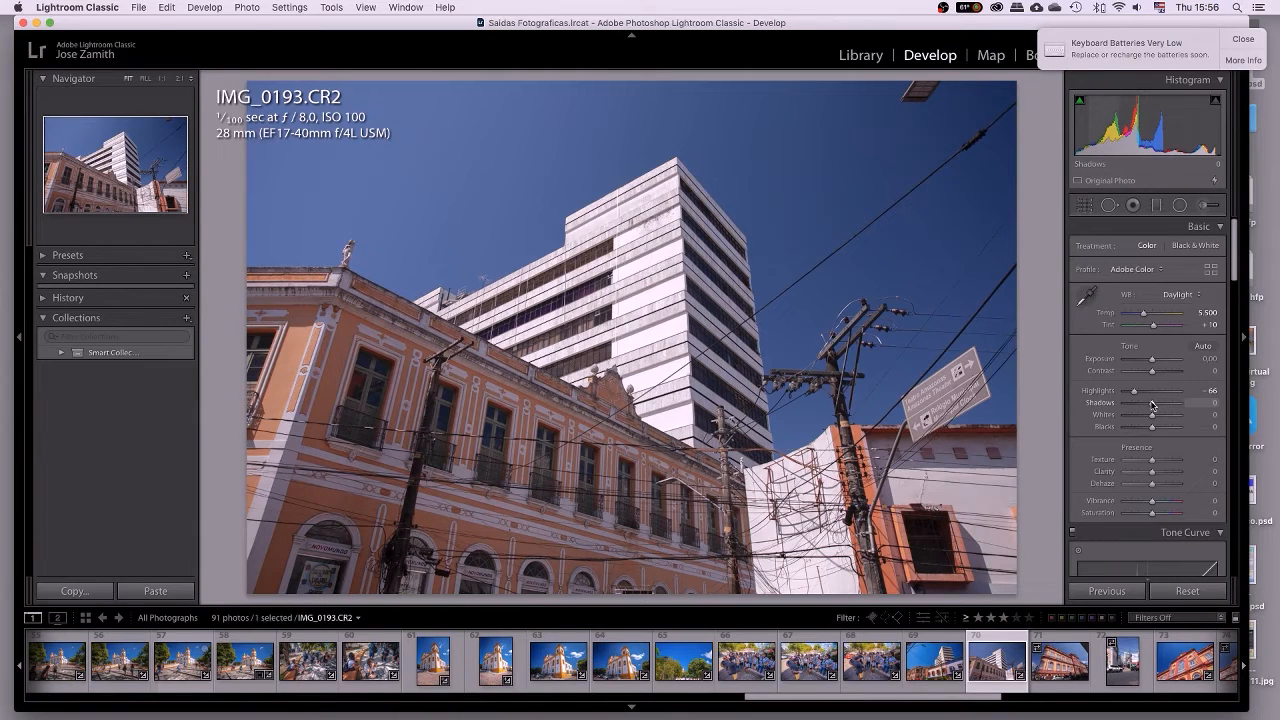
Lift Shadows to exactly +85 and settle Highlights at -65.
left_click_drag(1152, 404, 1175, 403)
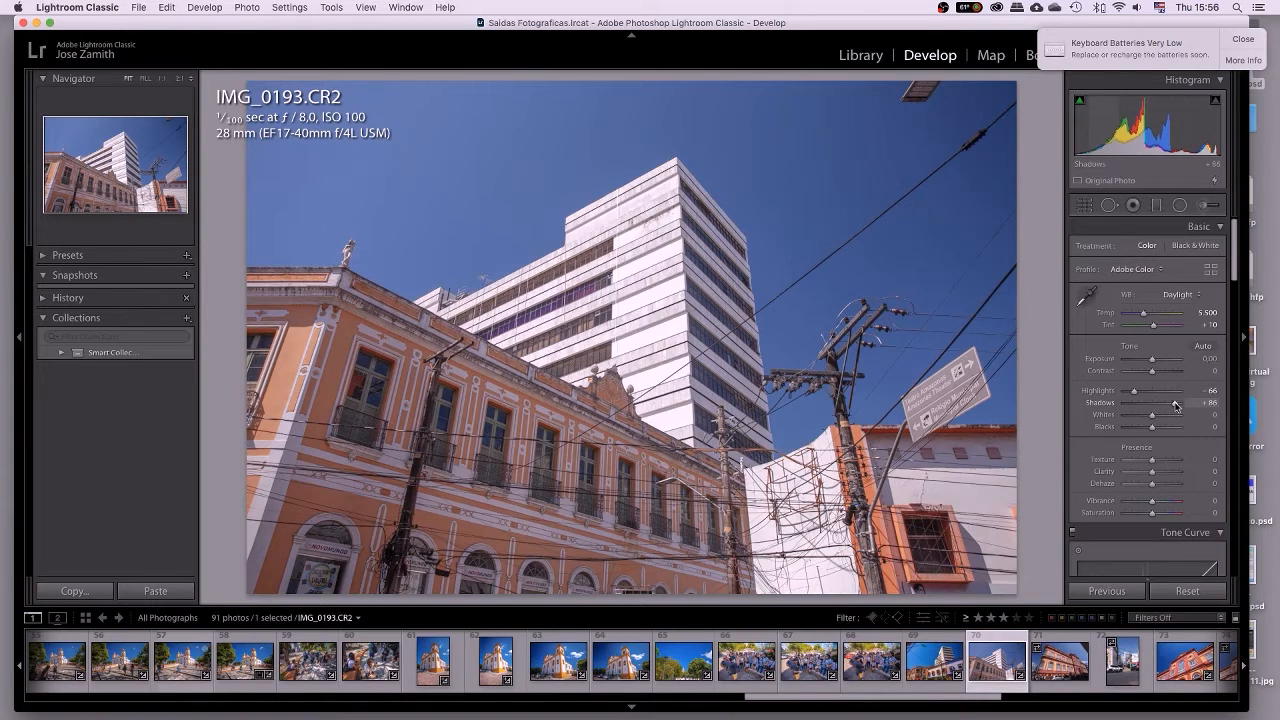
left_click_drag(1176, 404, 1173, 404)
left_click(1207, 402)
type("85")
key("Return")
left_click(1210, 391)
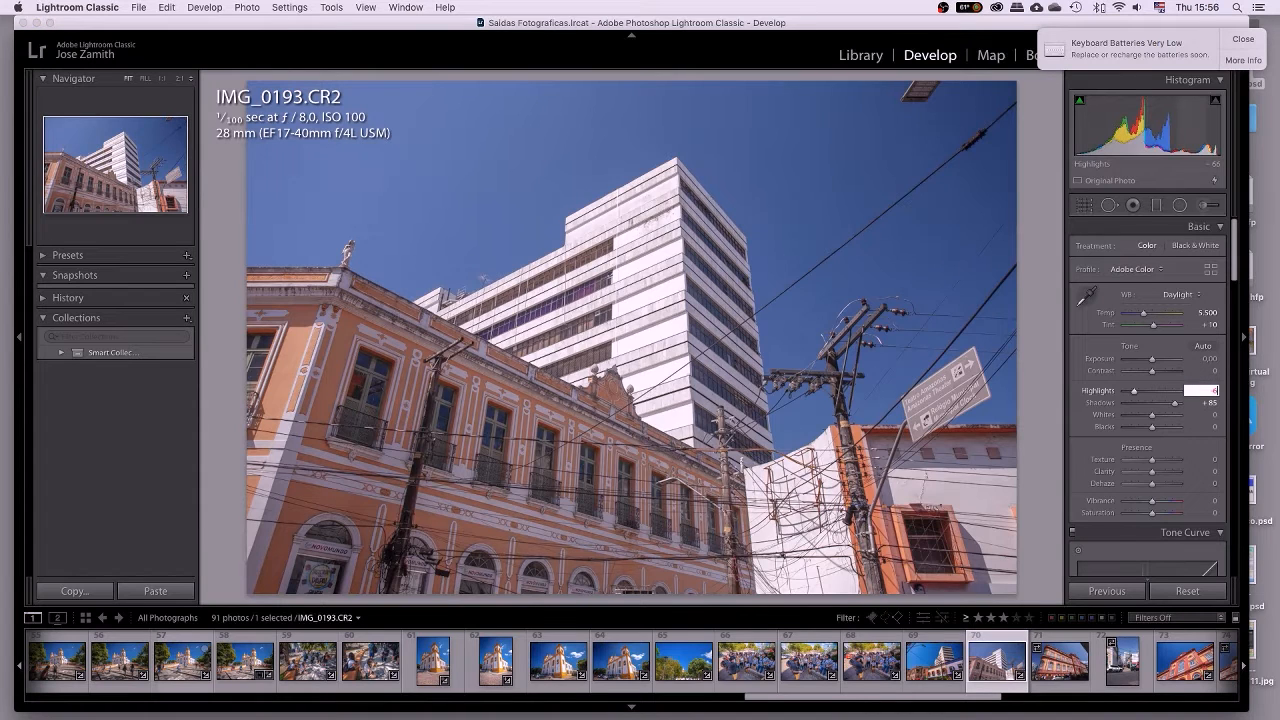
key("Return")
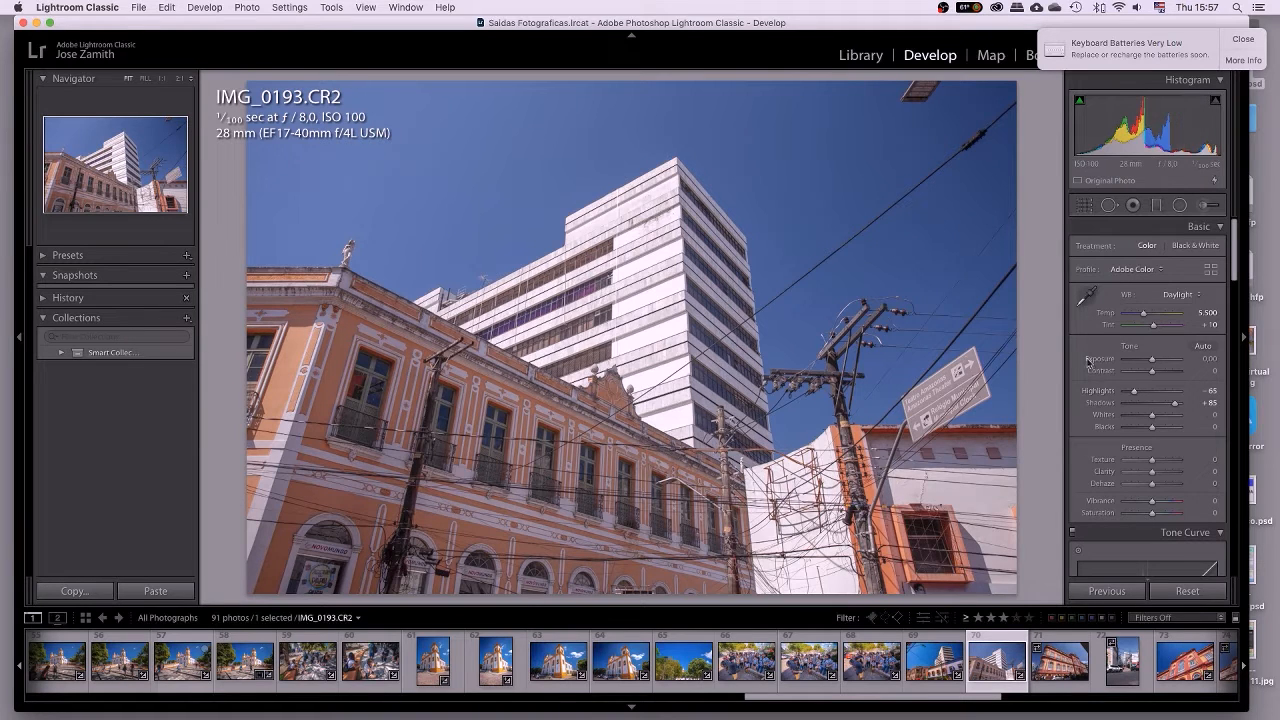
Reduce Contrast to -10 after a quick test, then expand the Tone Curve panel.
left_click_drag(1154, 373, 1166, 374)
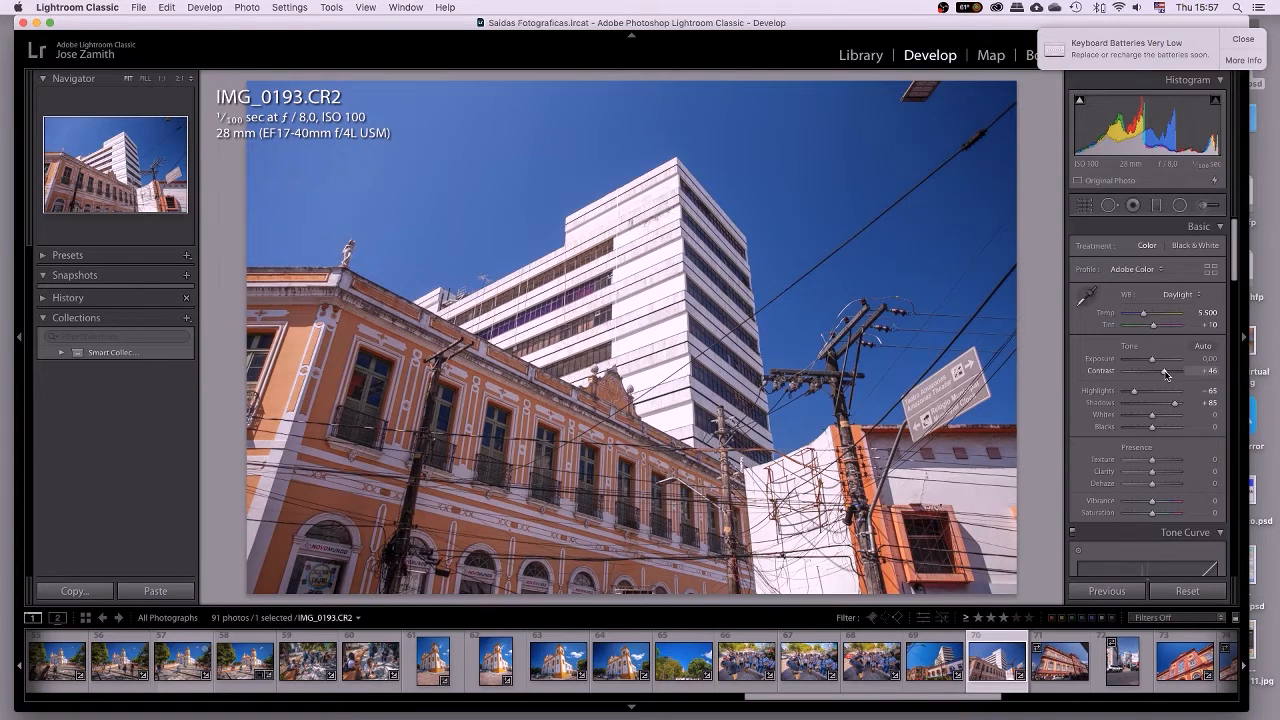
left_click_drag(1166, 374, 1152, 374)
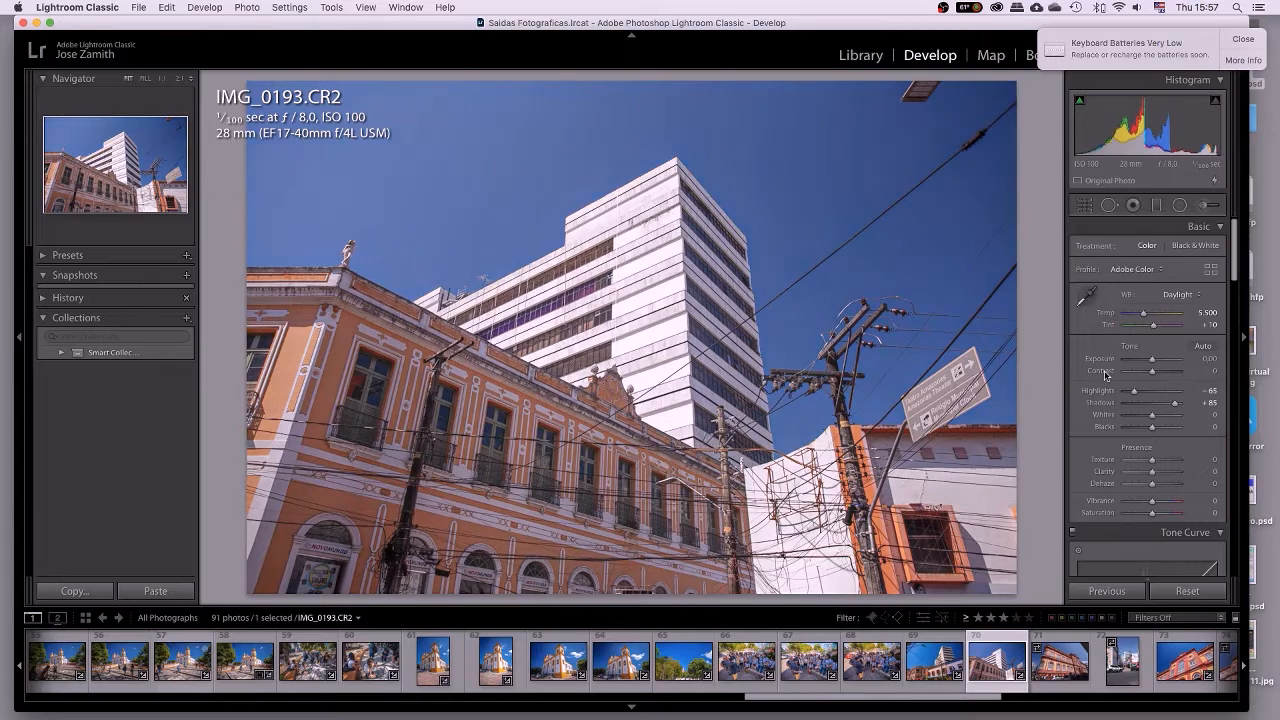
left_click_drag(1153, 373, 1149, 377)
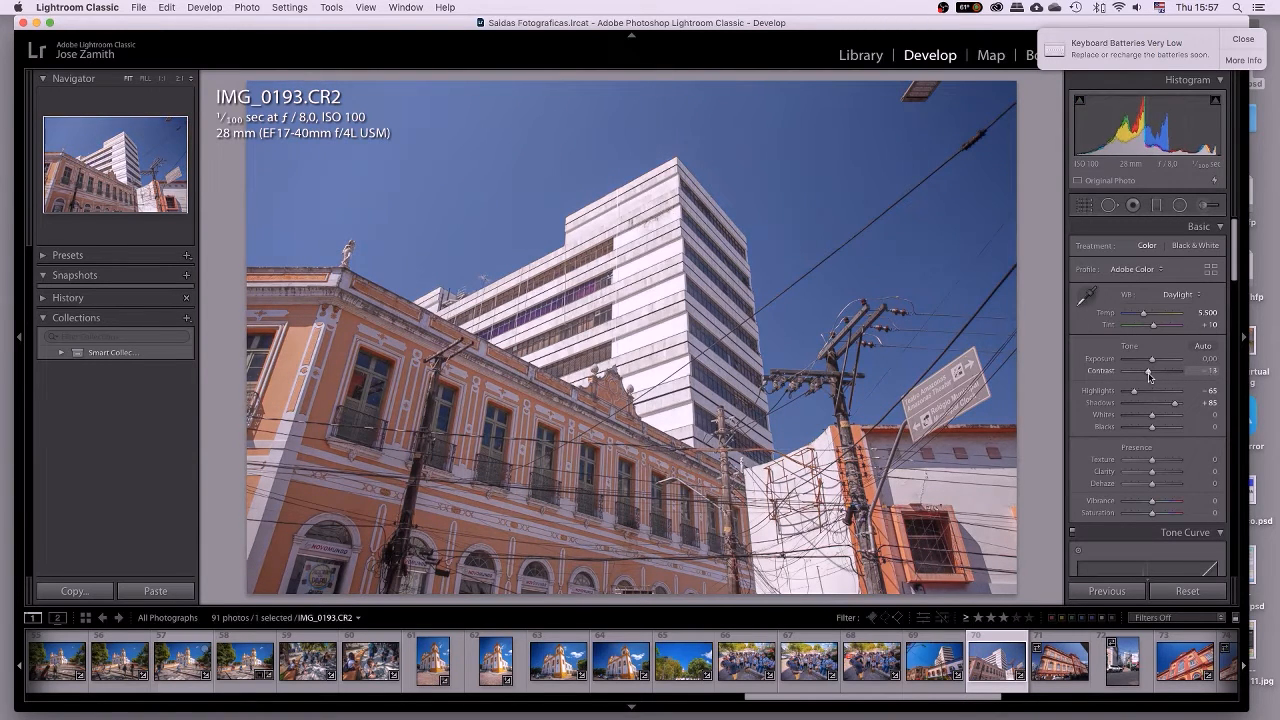
left_click(1204, 371)
key("Return")
left_click(1180, 532)
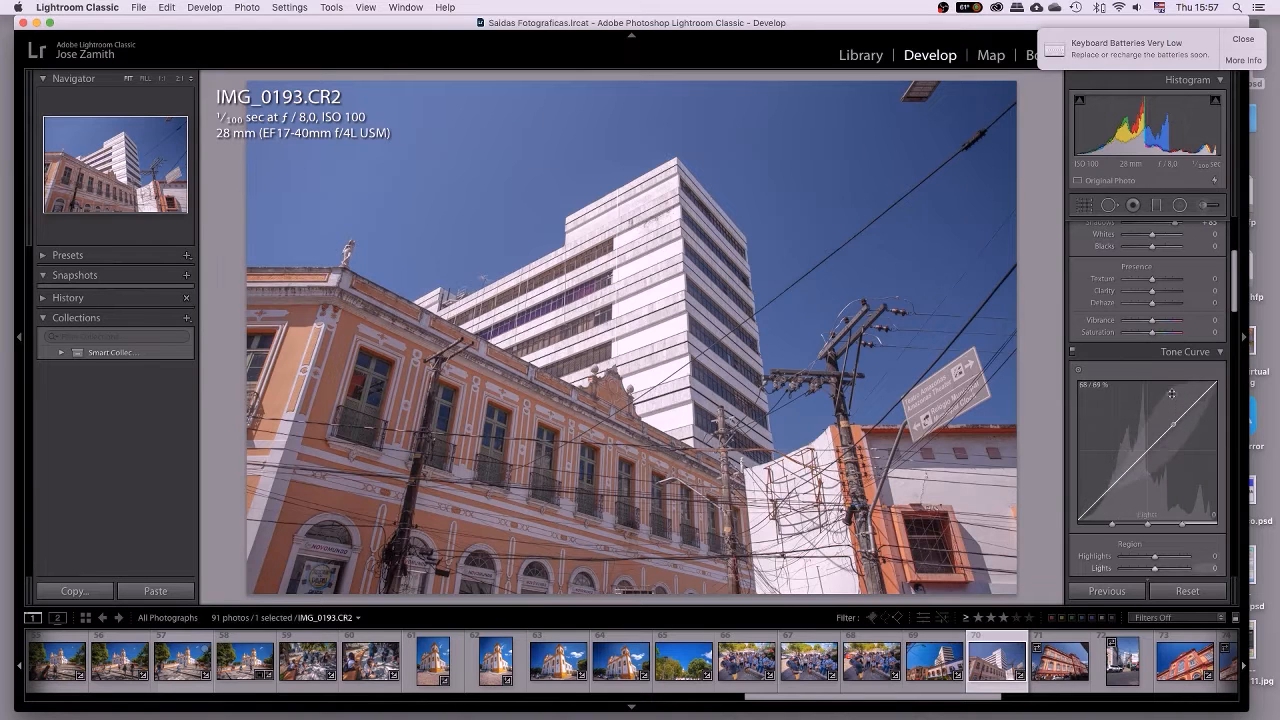
scroll(1171, 400, "up", 5)
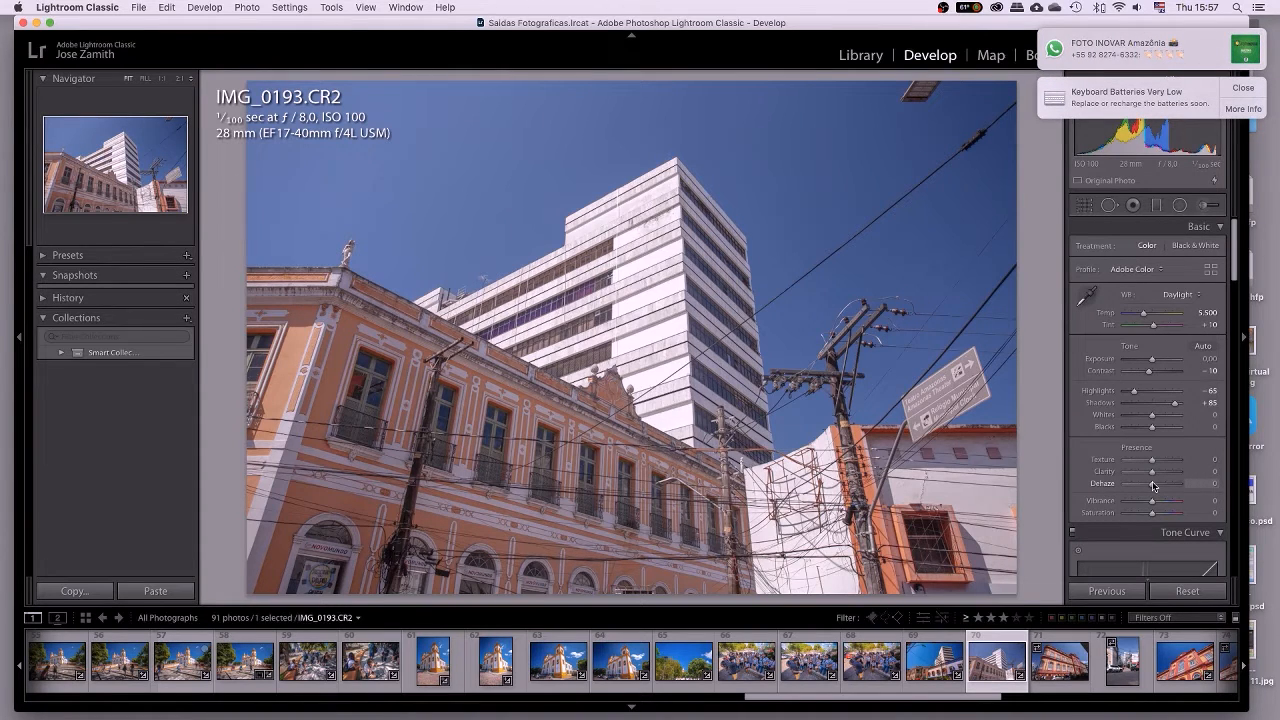
Try Dehaze and Texture while inspecting the building corner's surface detail up close.
left_click_drag(1154, 486, 1155, 489)
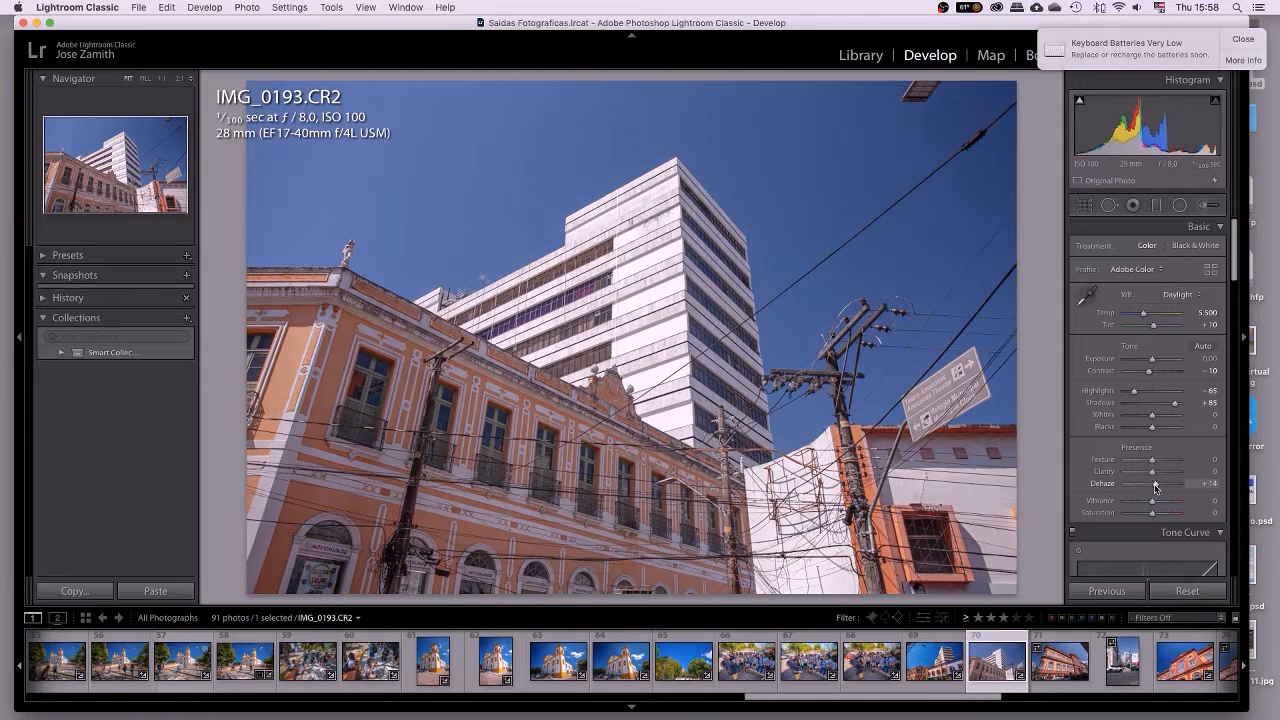
double_click(1102, 487)
left_click(670, 313)
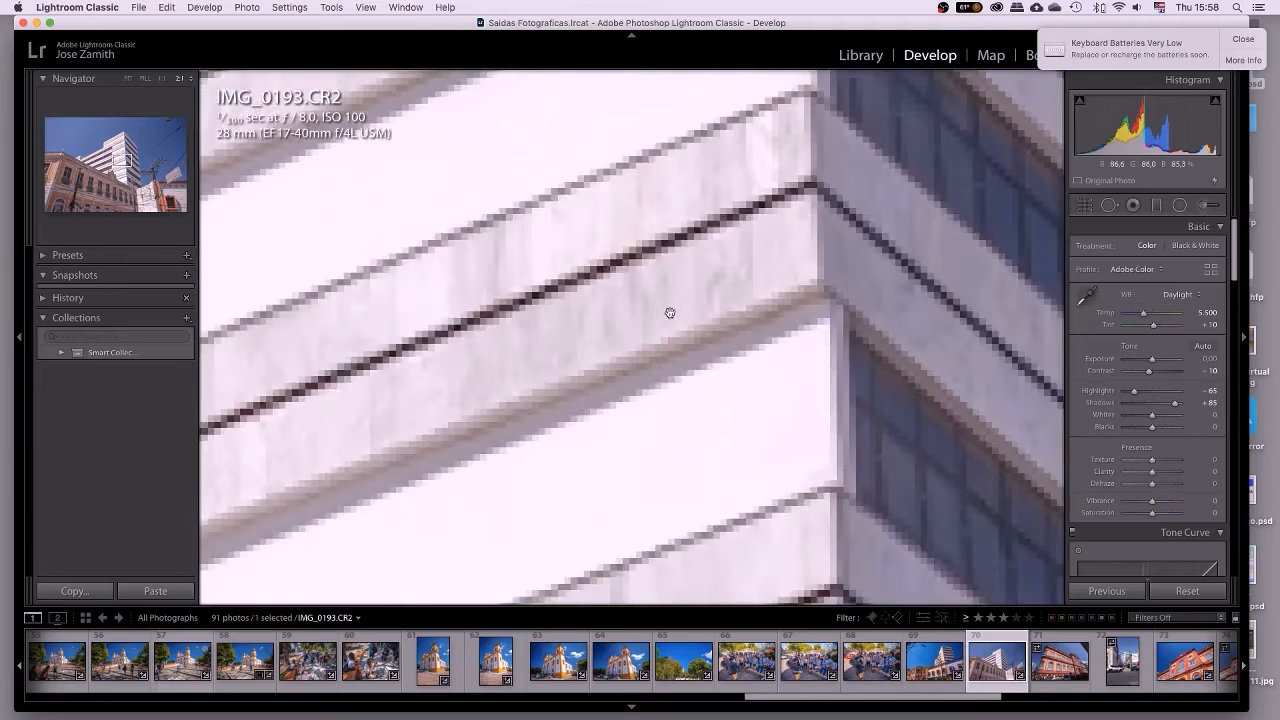
left_click_drag(791, 409, 686, 314)
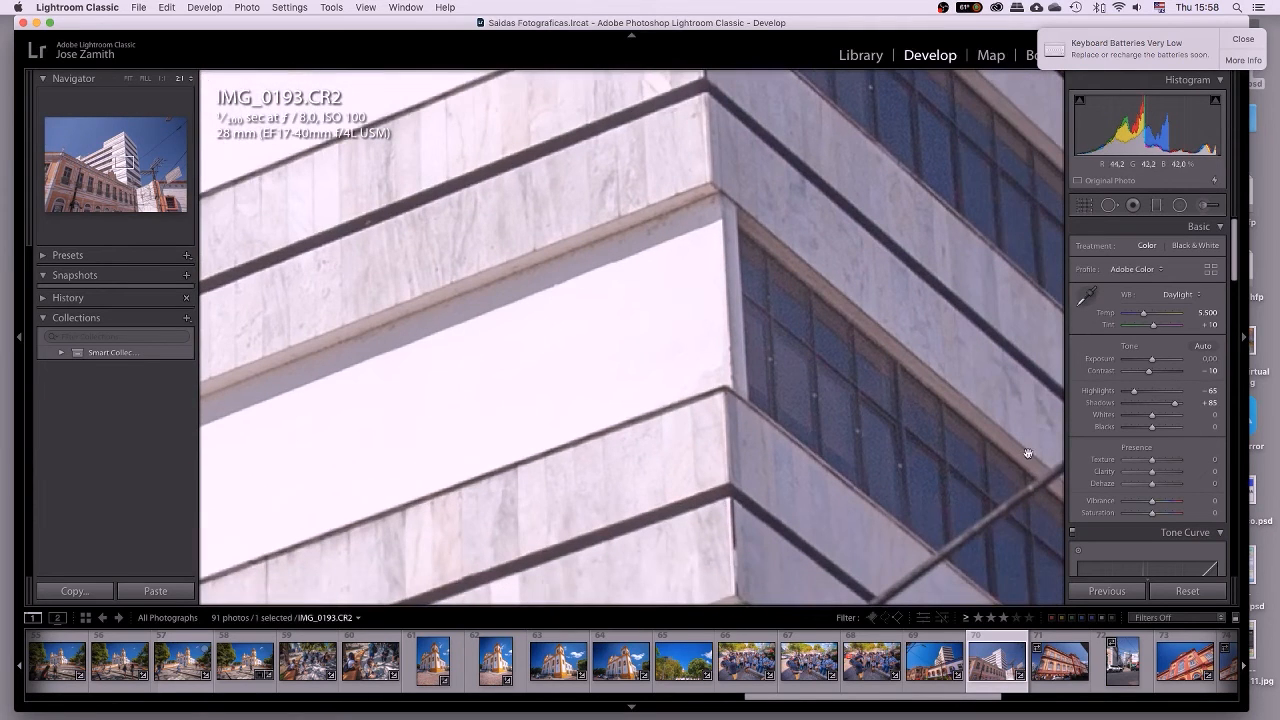
mouse_move(1152, 459)
left_mouse_down()
mouse_move(1167, 461)
mouse_move(1150, 465)
mouse_move(1159, 470)
left_mouse_up()
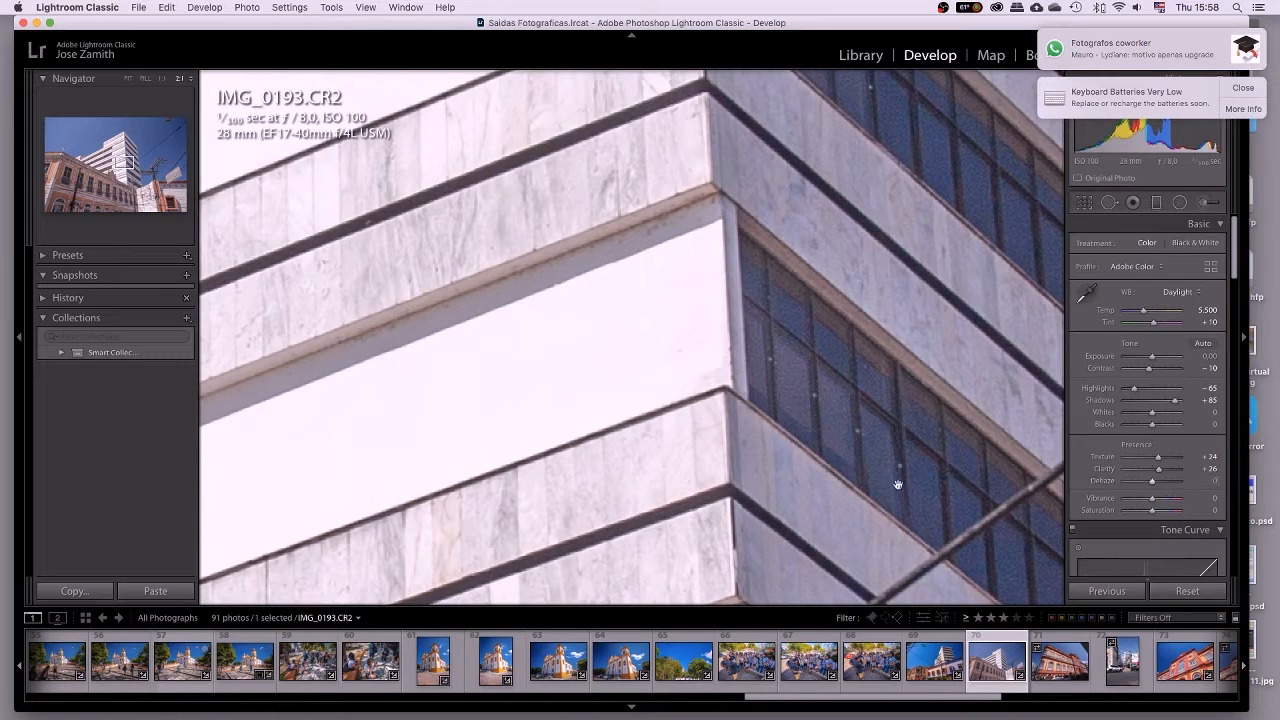
left_click(790, 491)
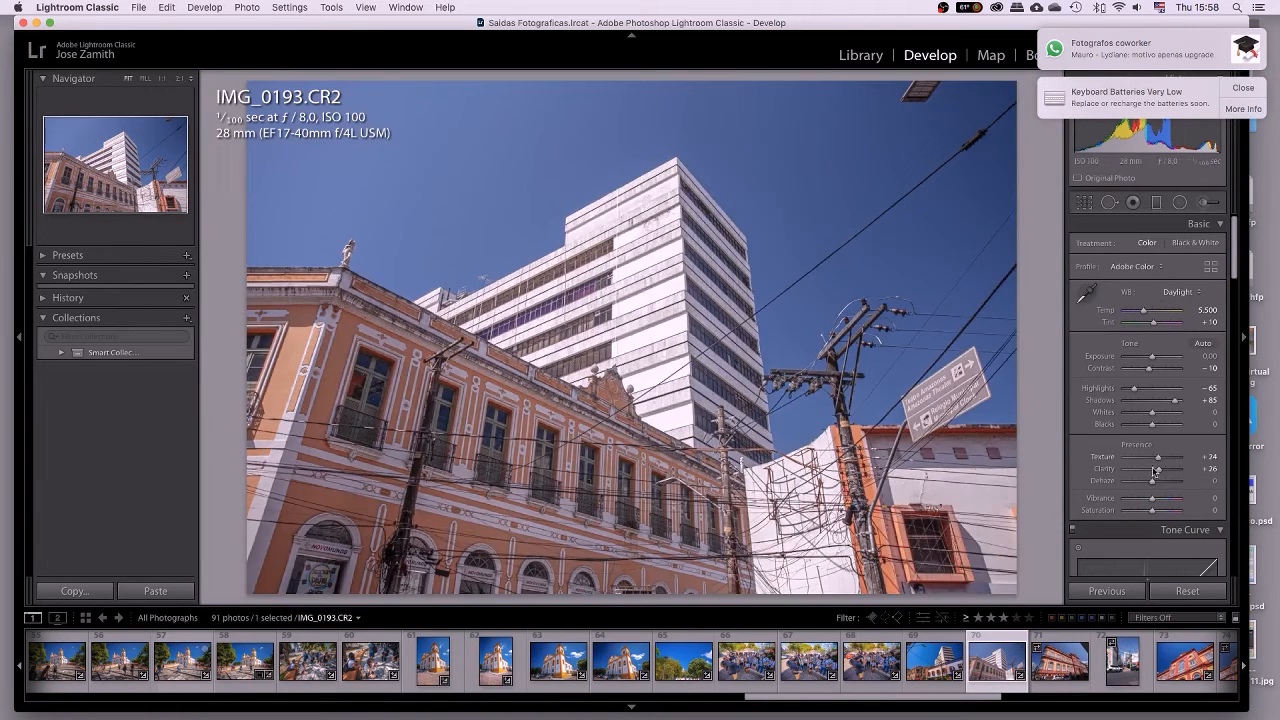
Enter 20 for Dehaze, Clarity and Texture.
left_click_drag(1151, 482, 1157, 484)
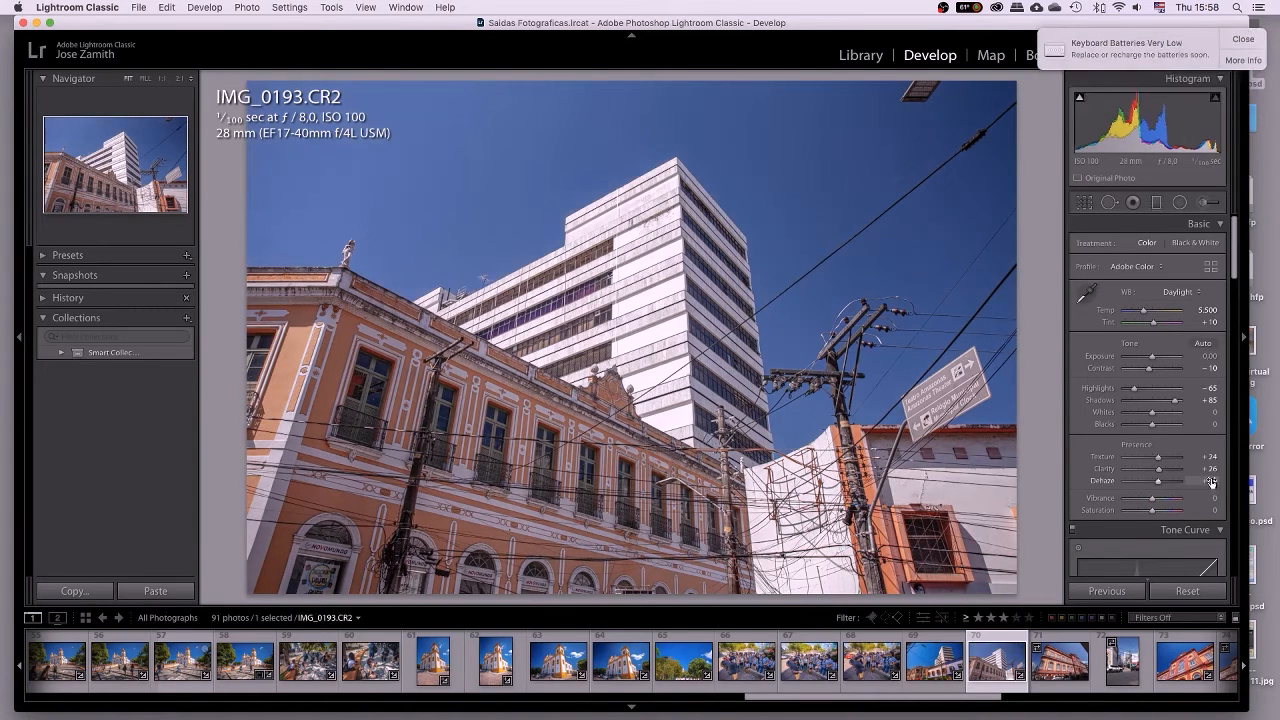
left_click(1205, 481)
type("20")
key("shift+Tab")
type("20")
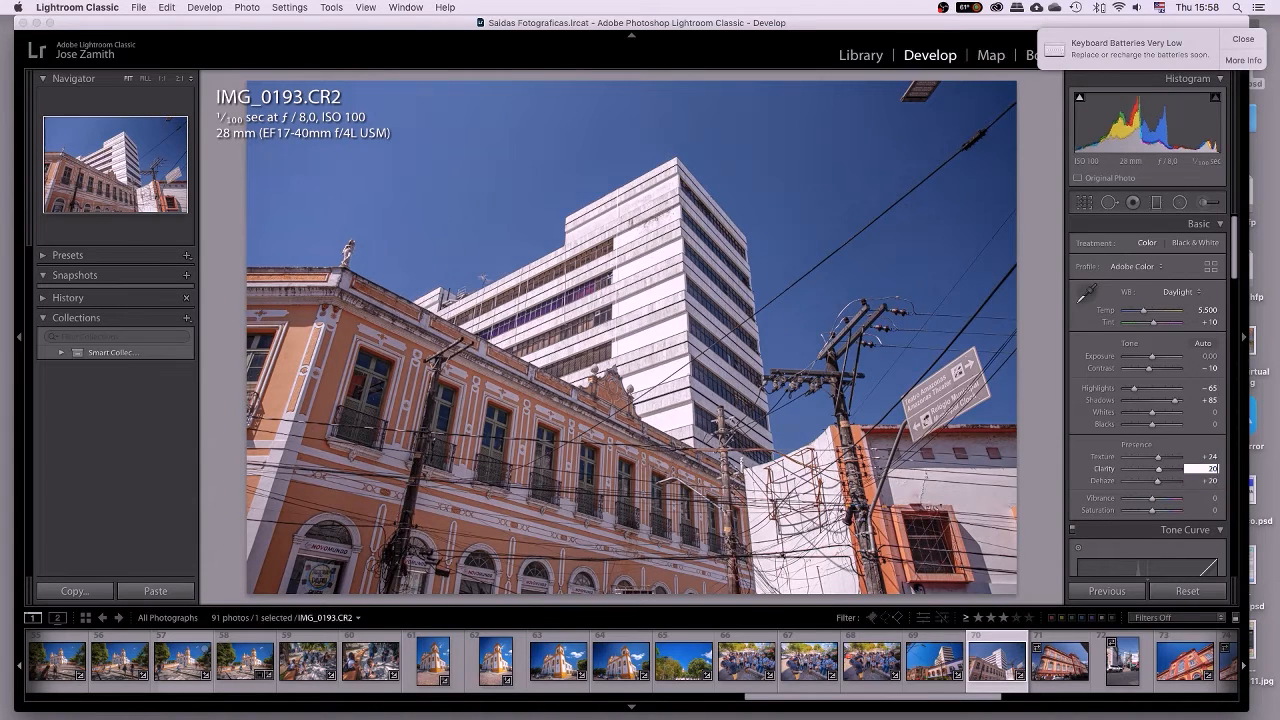
key("shift+Tab")
type("20")
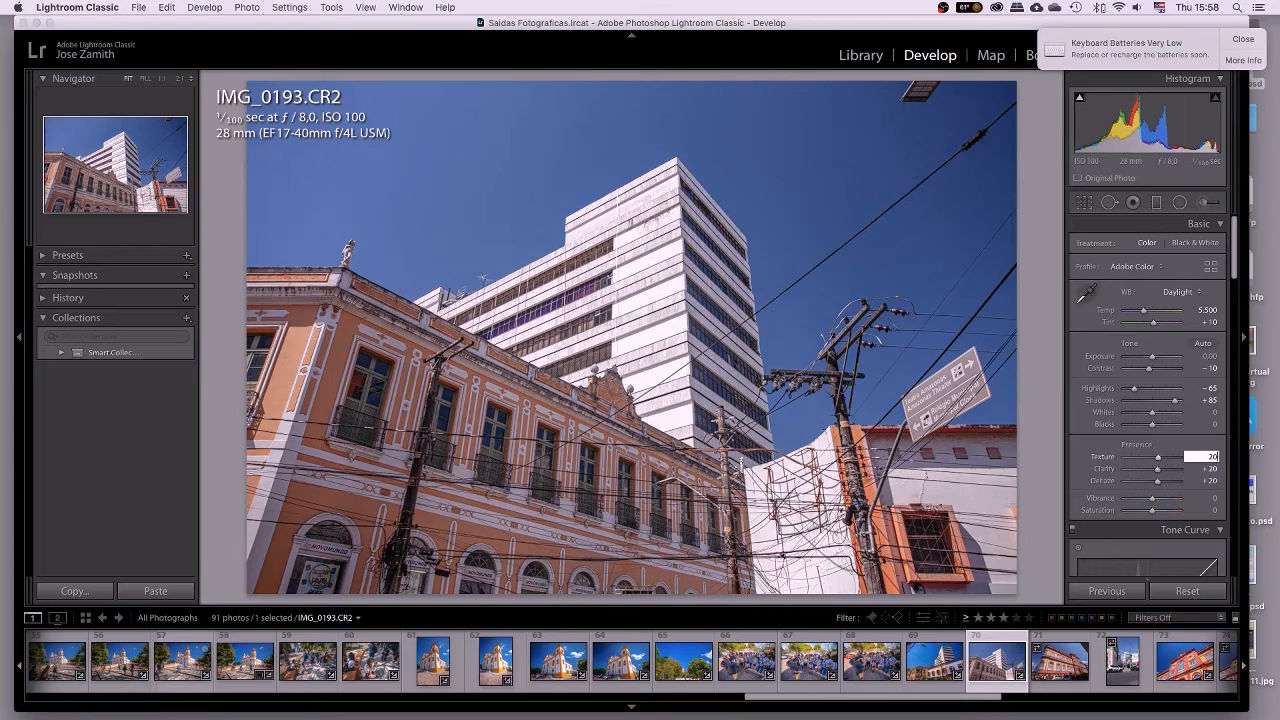
key("Return")
key("backslash")
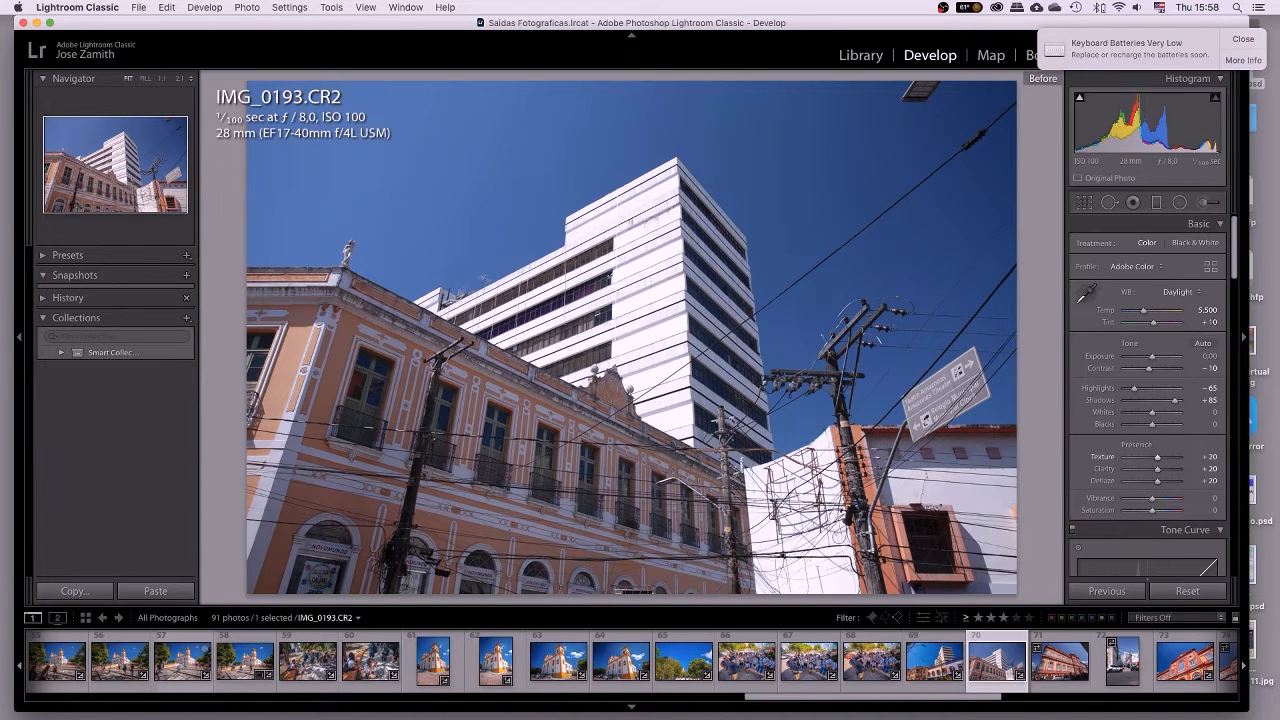
key("backslash")
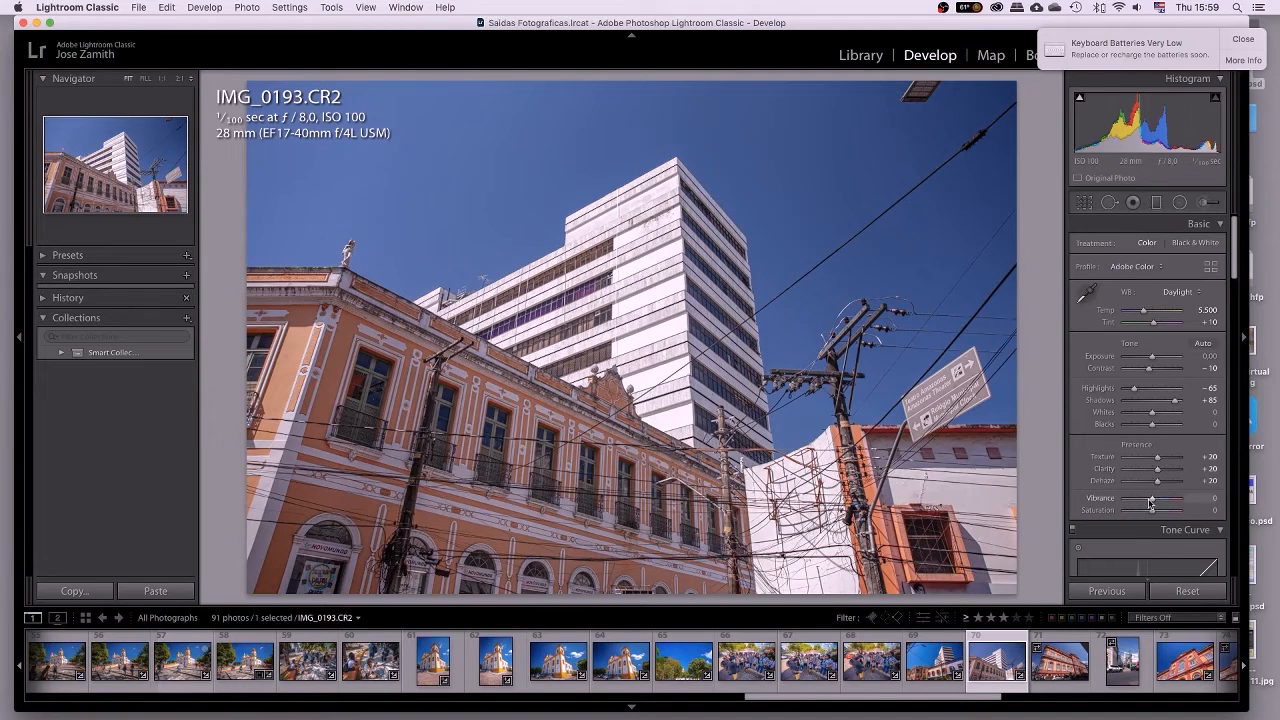
Set Vibrance to +30 and Saturation to +10 after testing both at maximum.
left_click_drag(1152, 502, 1193, 505)
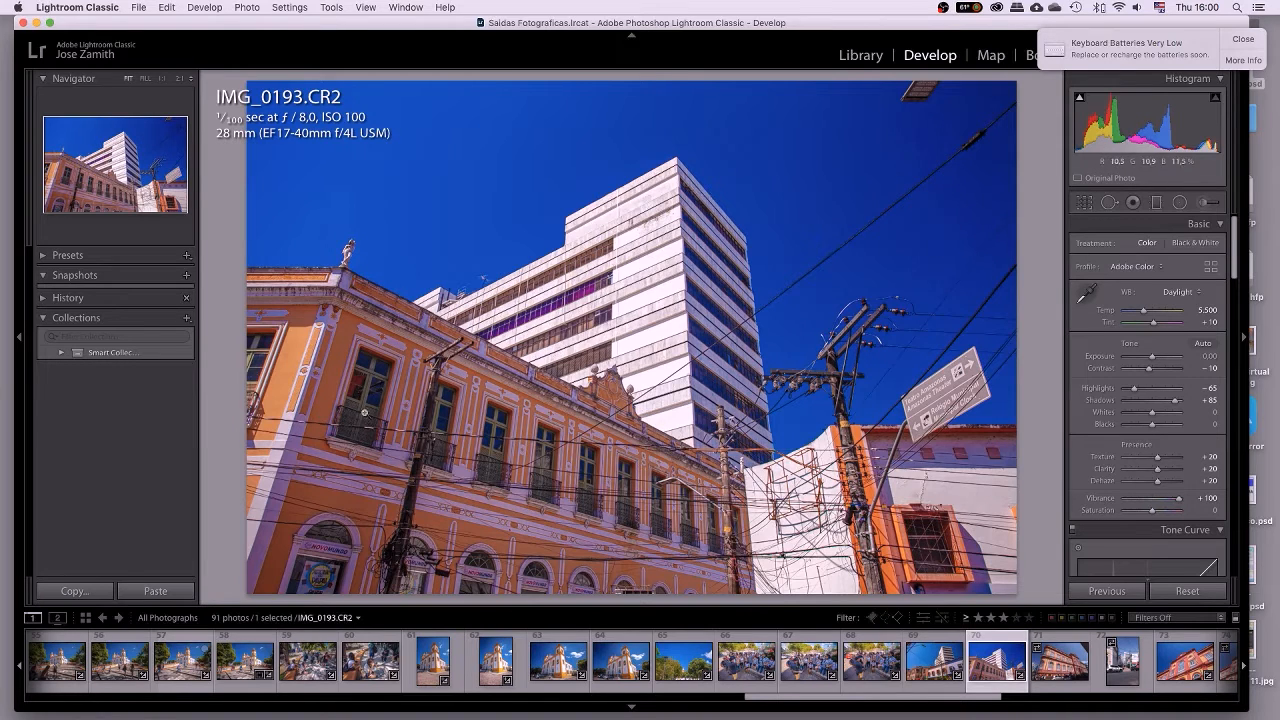
double_click(1100, 497)
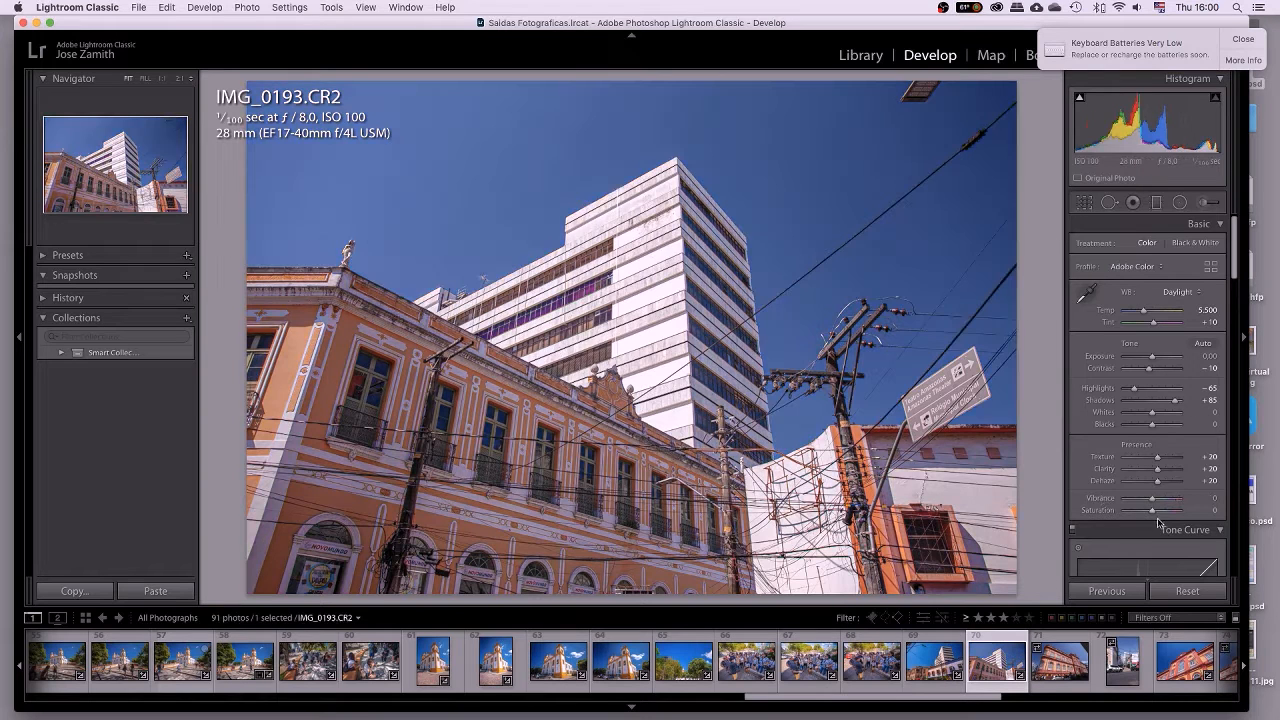
left_click_drag(1154, 513, 1209, 522)
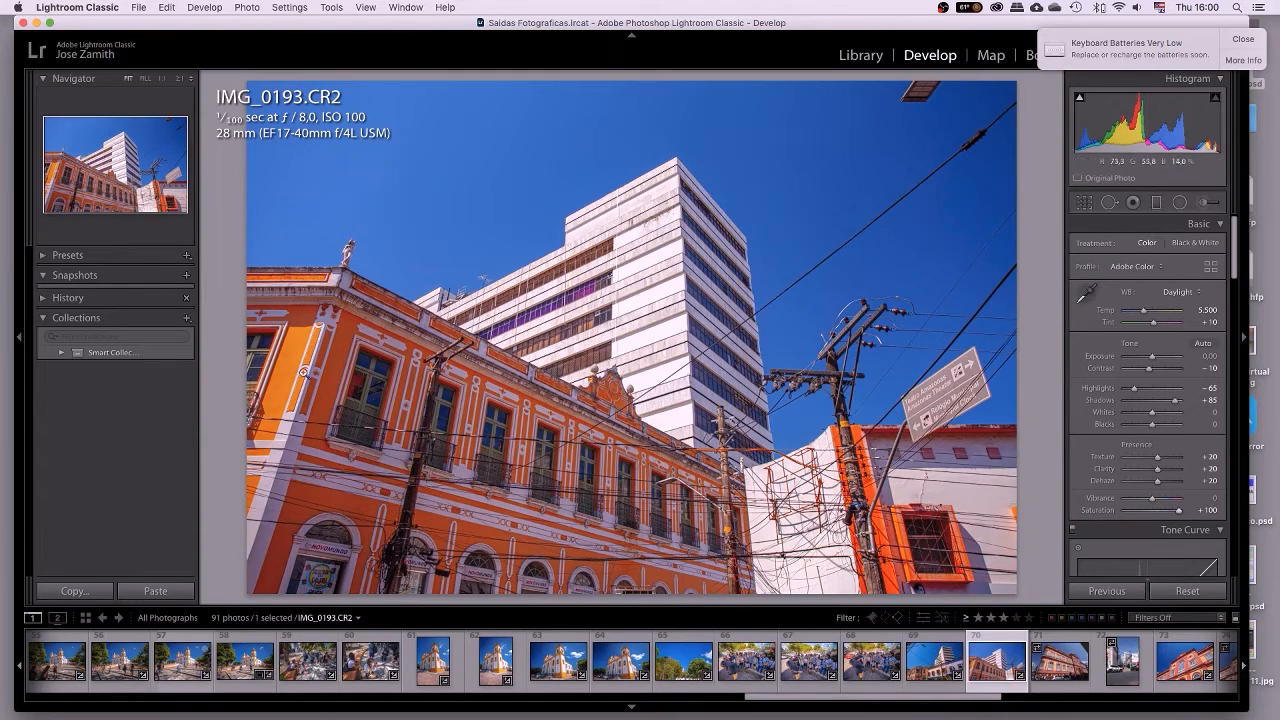
double_click(1105, 512)
left_click_drag(1153, 503, 1180, 502)
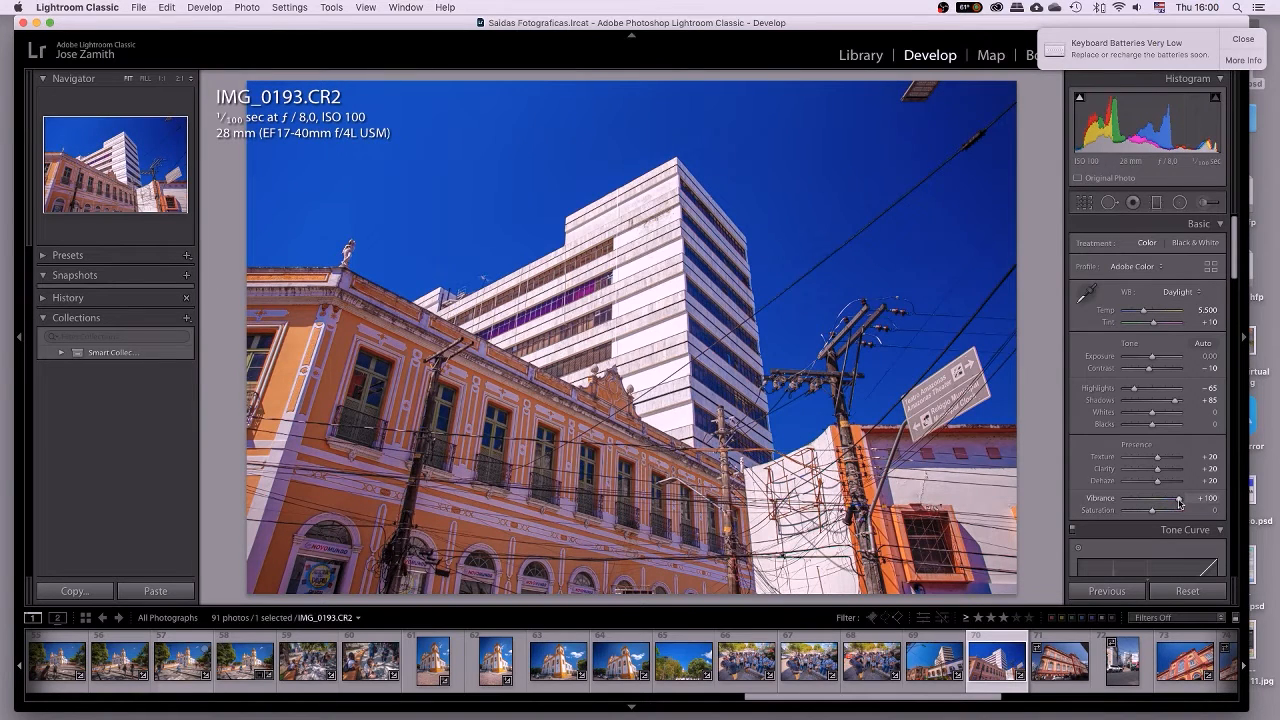
left_click_drag(1179, 503, 1168, 502)
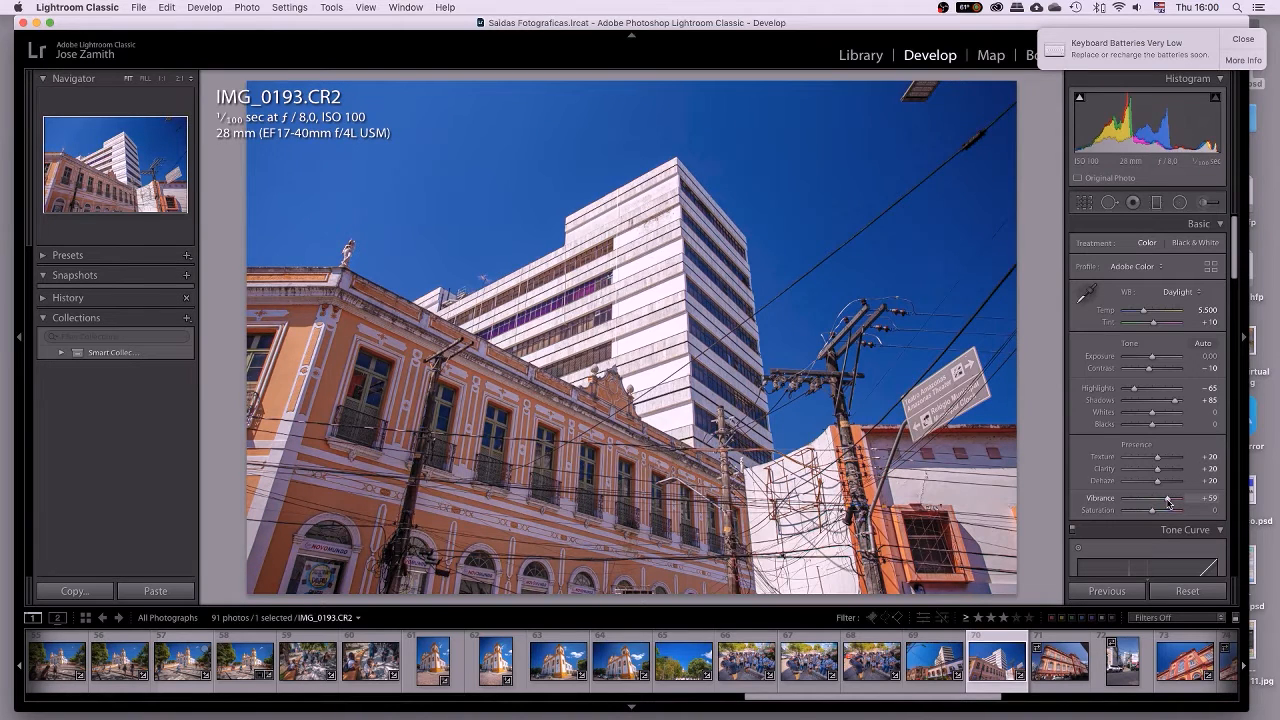
left_click_drag(1168, 502, 1160, 503)
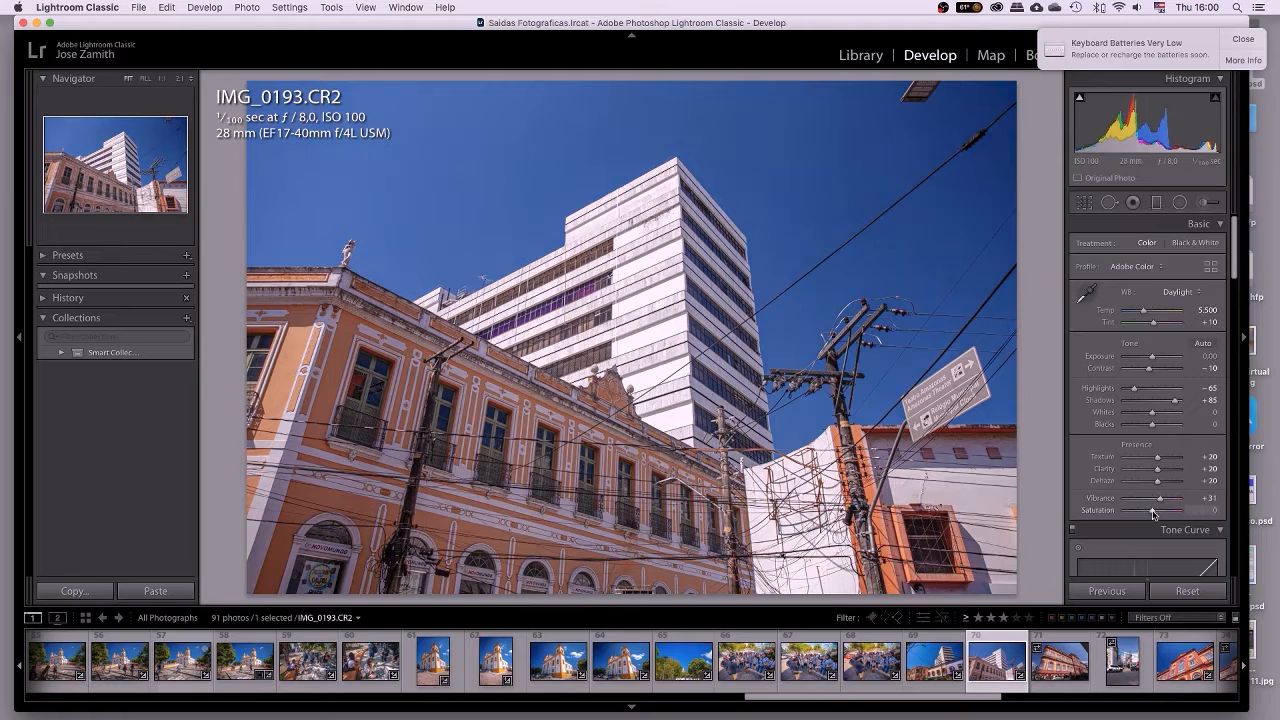
left_click_drag(1152, 512, 1156, 513)
left_click(1208, 497)
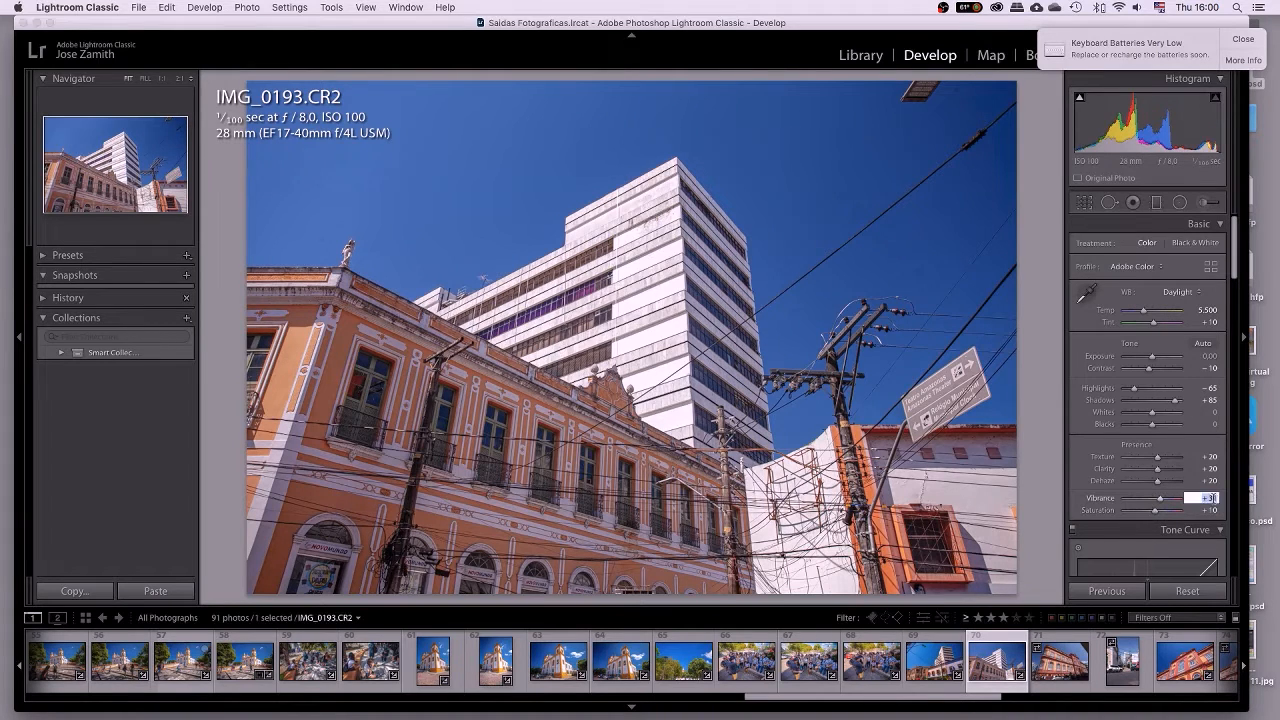
type("30")
key("Return")
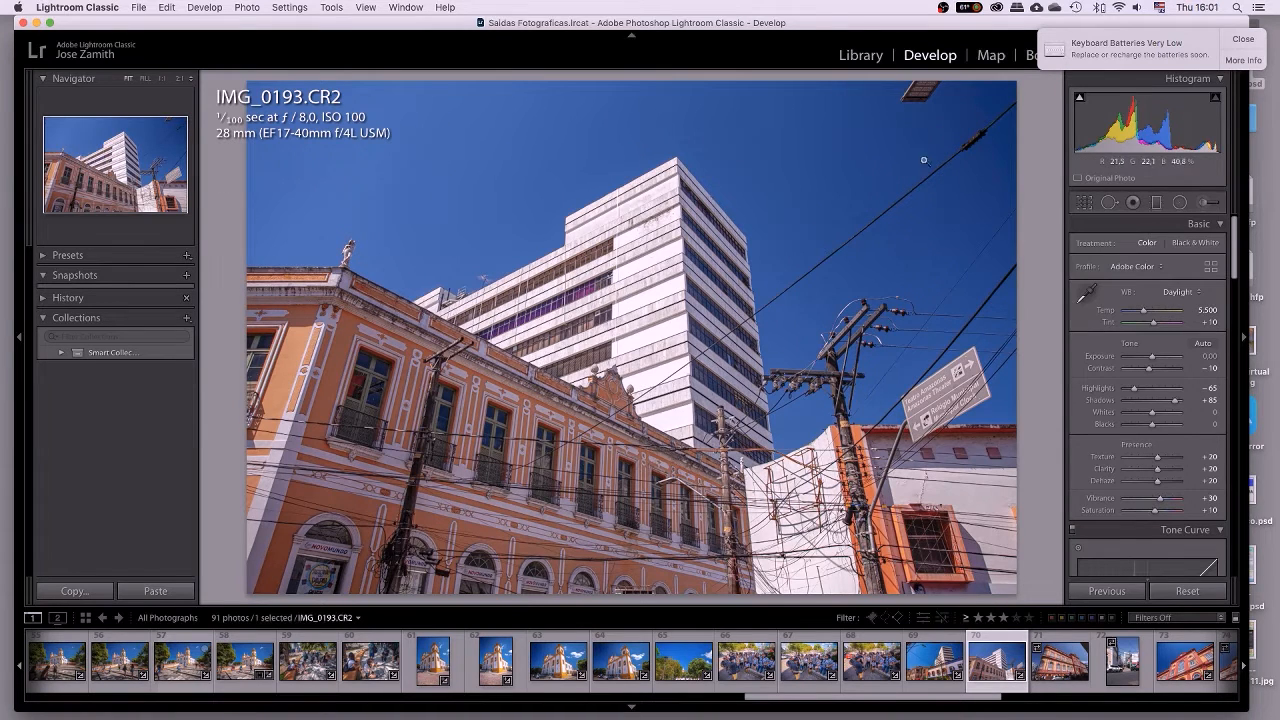
In HSL/Color's Luminance tab, drag Blue luminance down to darken the sky.
scroll(1140, 370, "down", 5)
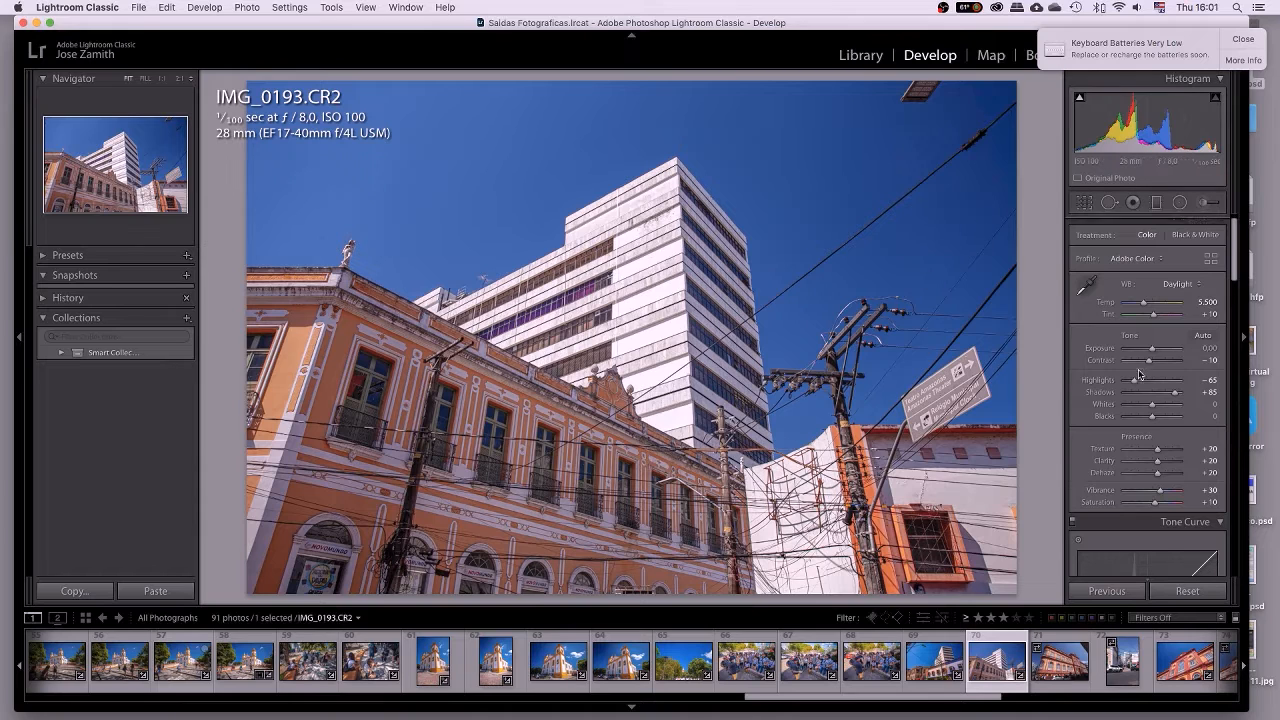
scroll(1140, 375, "down", 6)
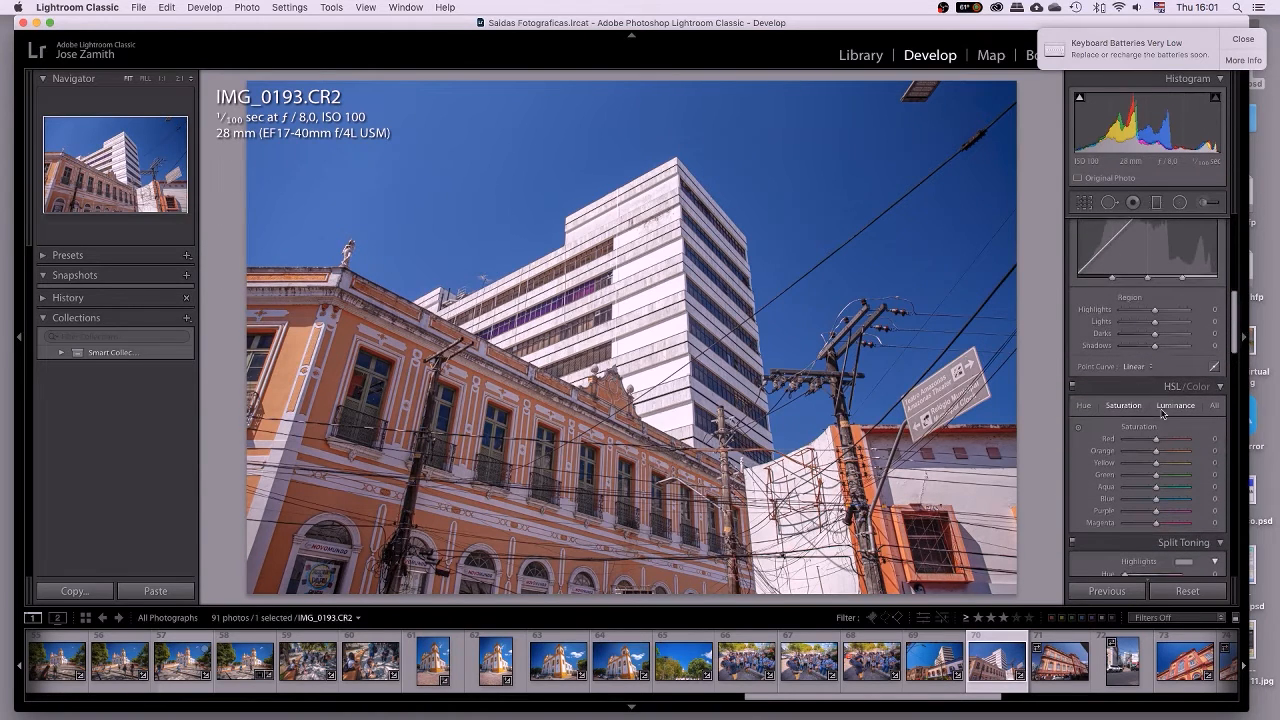
left_click(1174, 408)
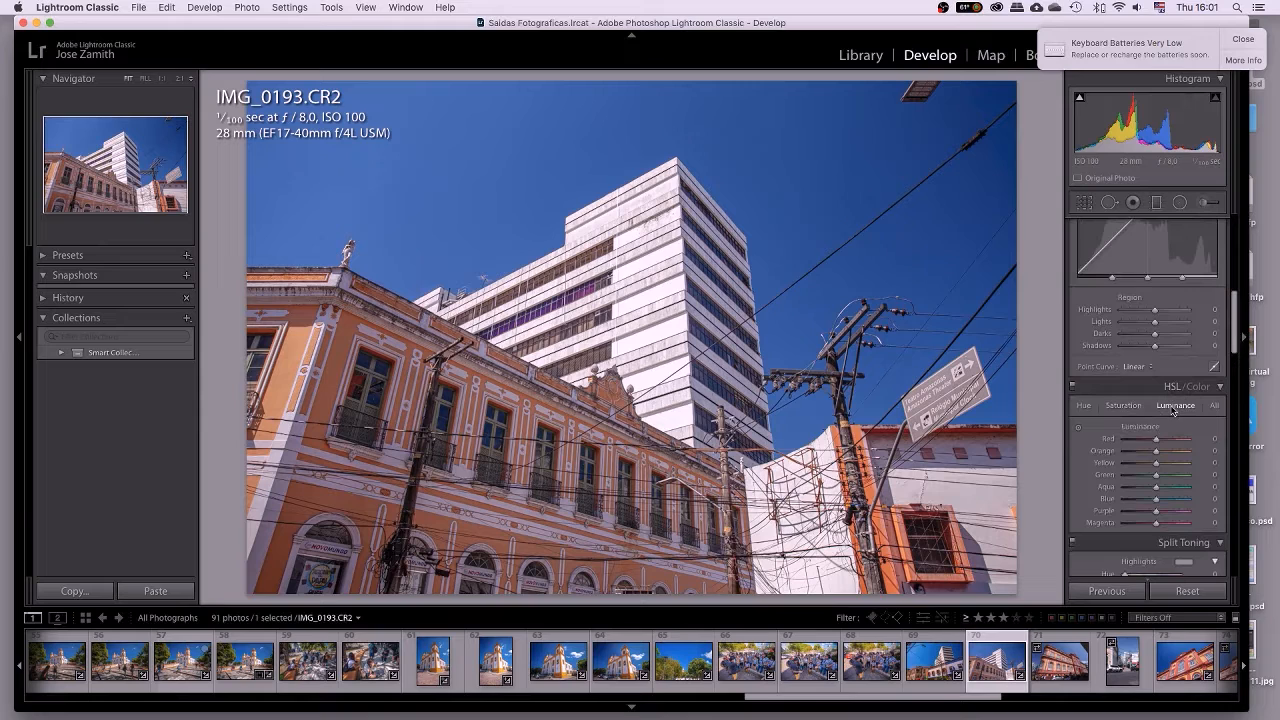
left_click(1112, 406)
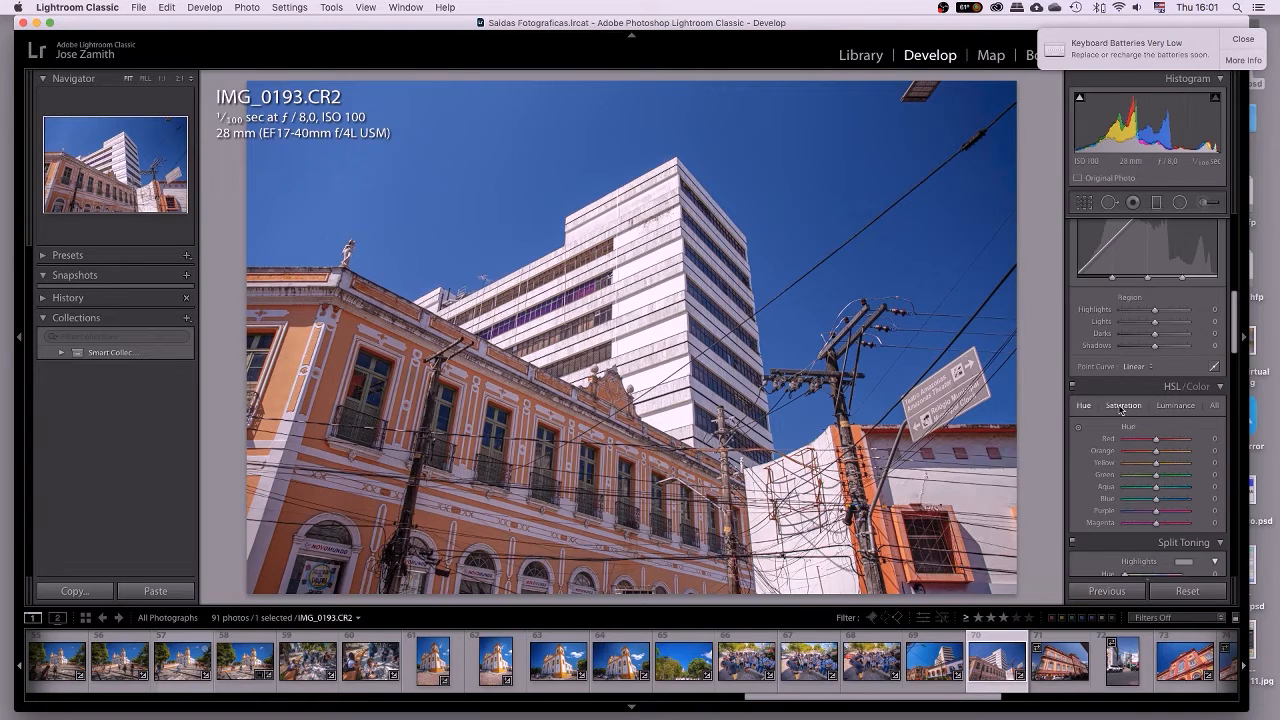
left_click(1169, 408)
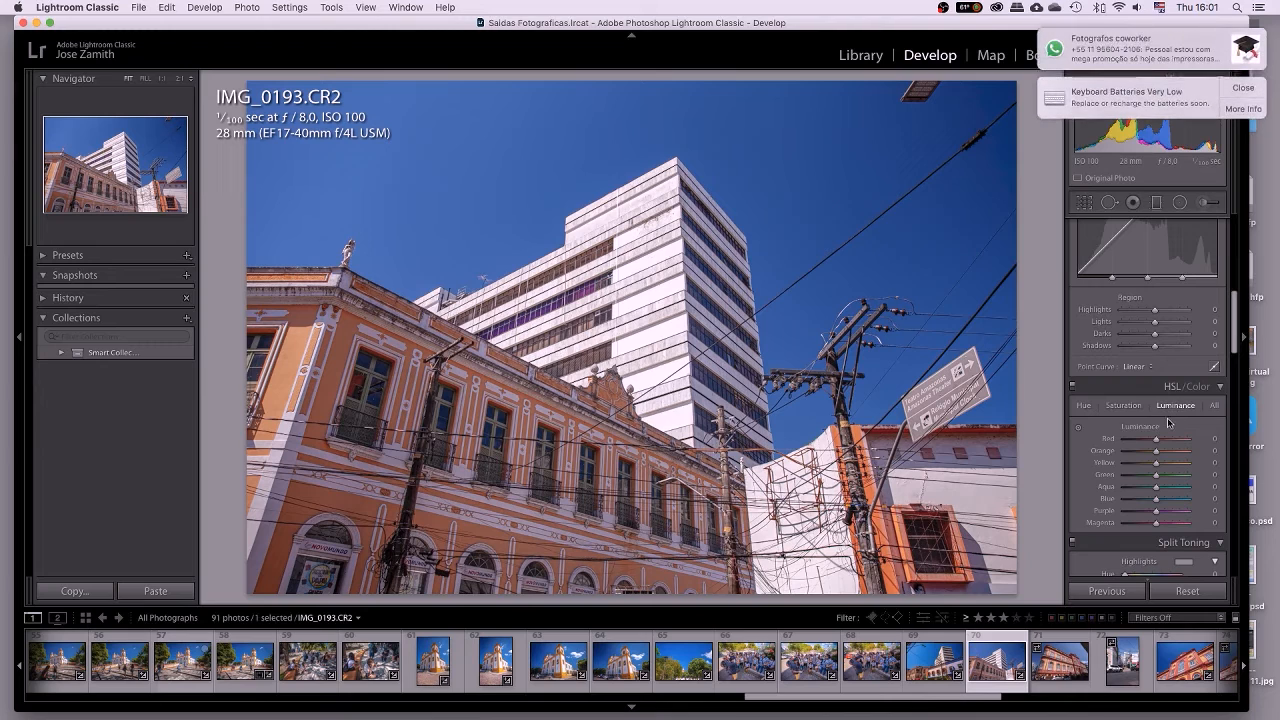
scroll(1168, 423, "down", 2)
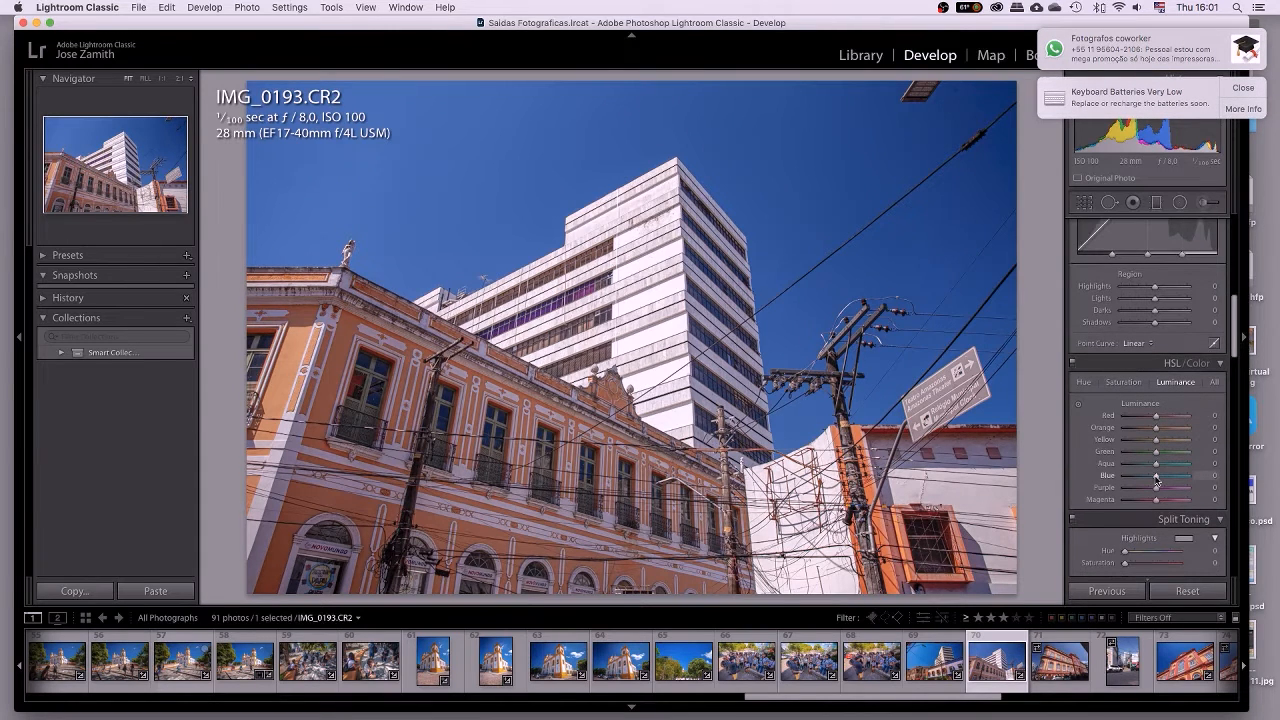
left_click_drag(1156, 479, 1124, 479)
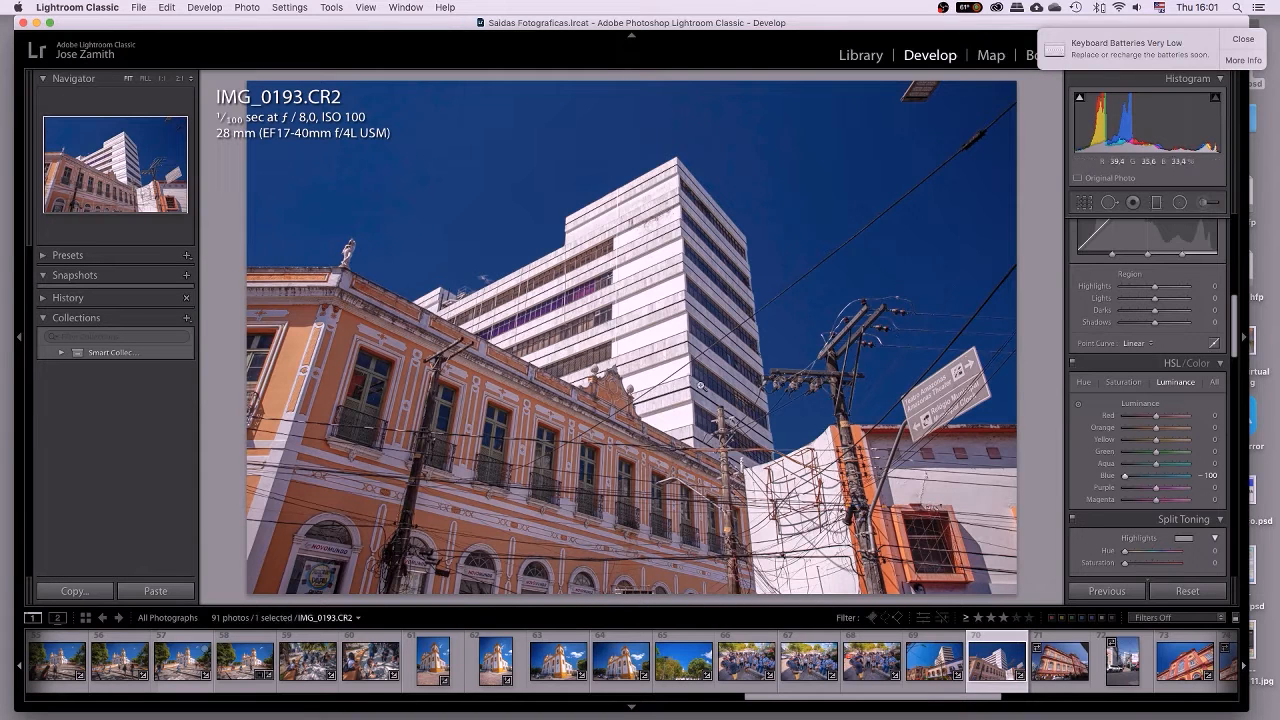
Check the NOVOMUNDO storefront up close, then ease Blue luminance back to about -38.
left_click(338, 552)
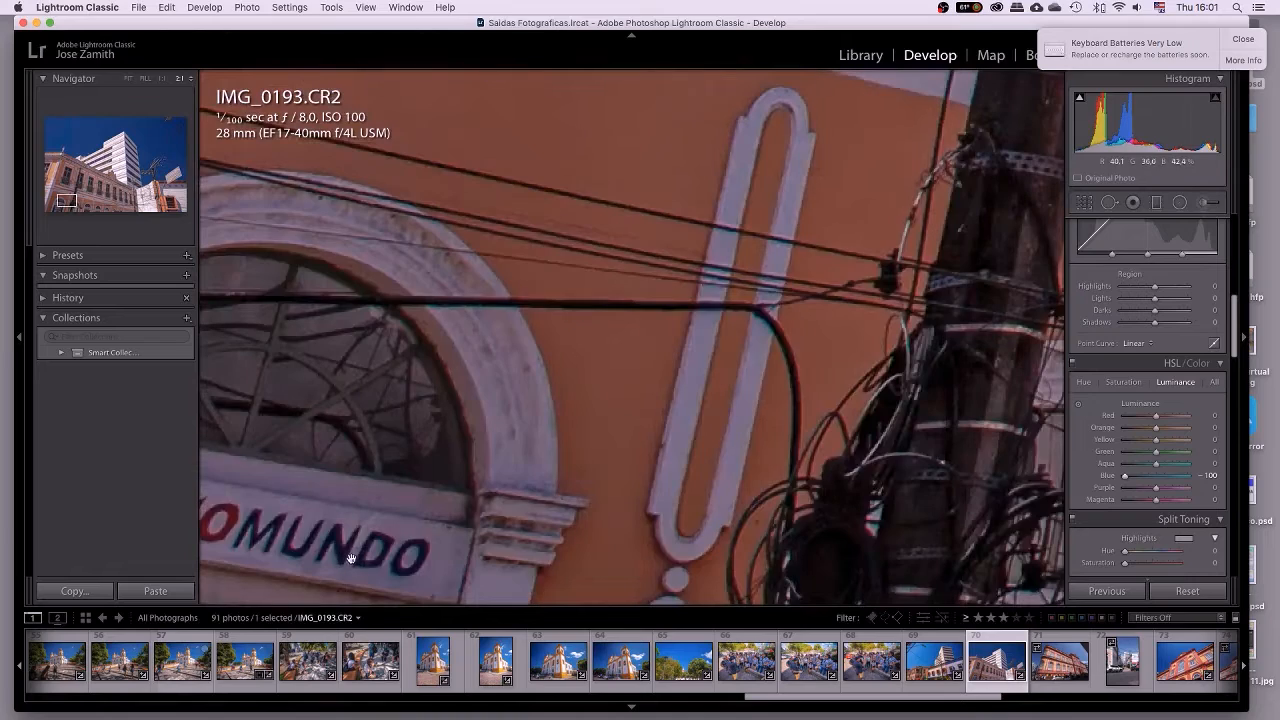
left_click(318, 560)
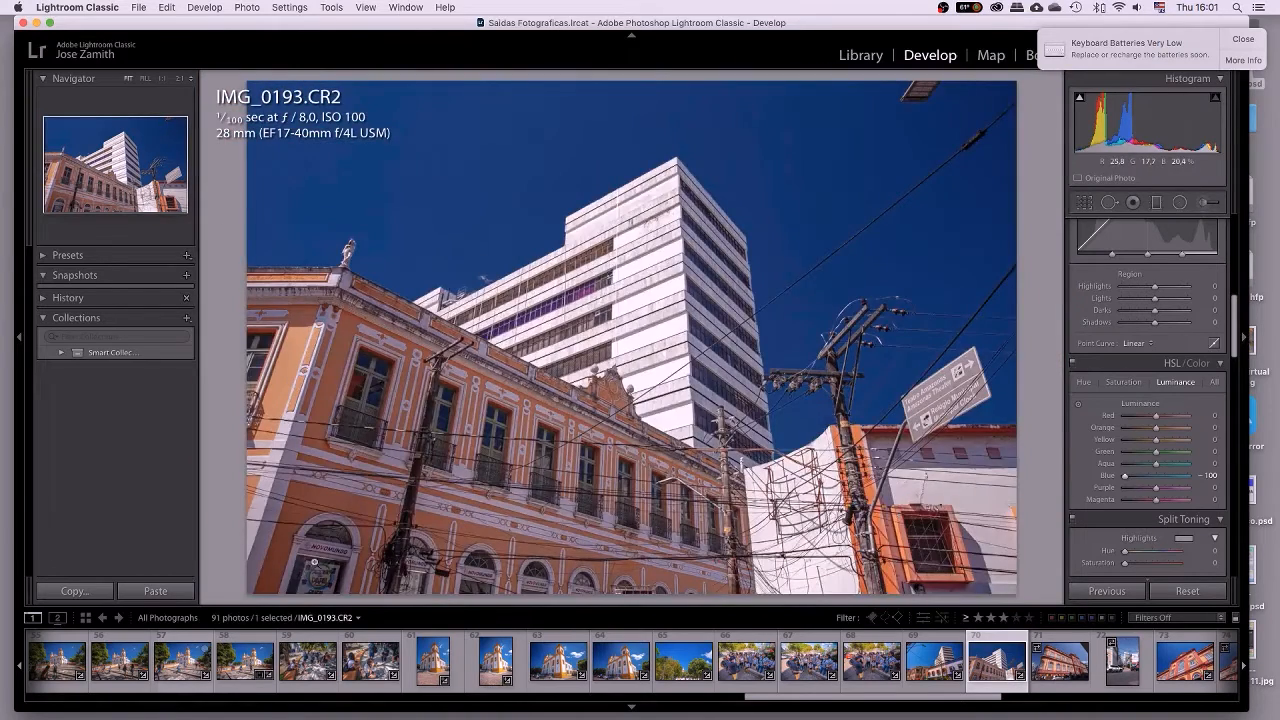
left_click(313, 572)
left_click_drag(368, 547, 390, 418)
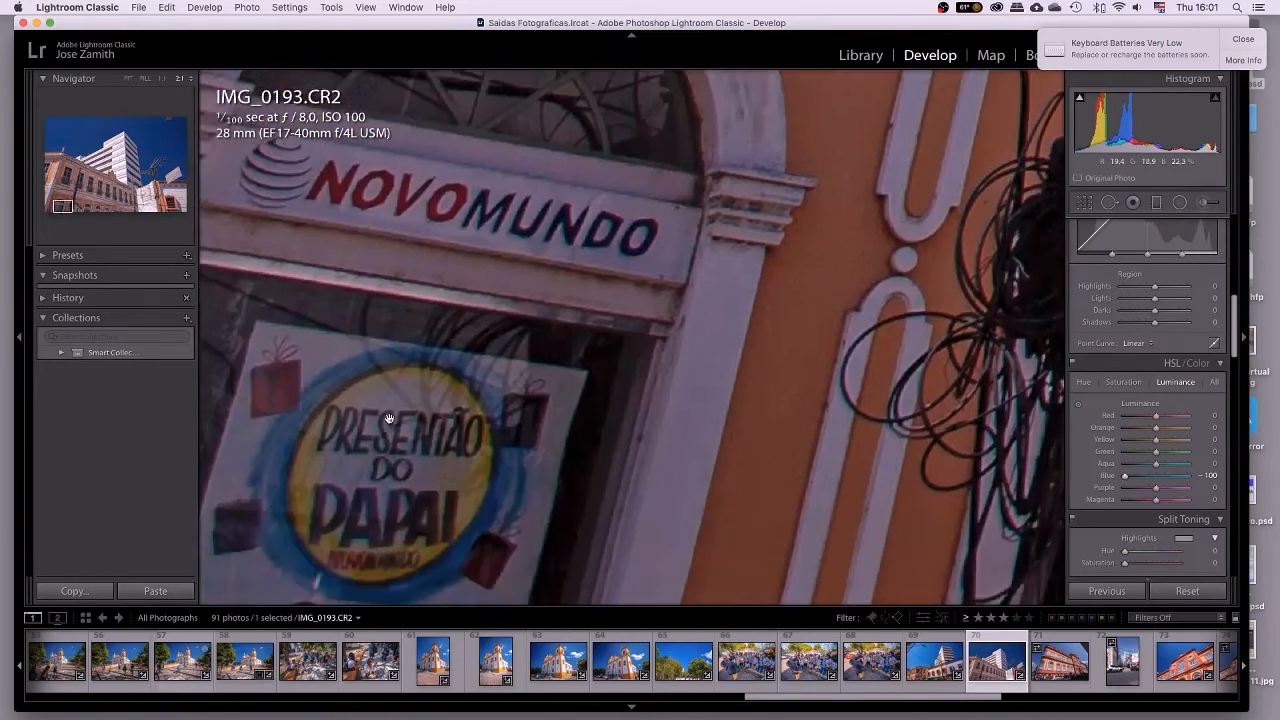
left_click(437, 441)
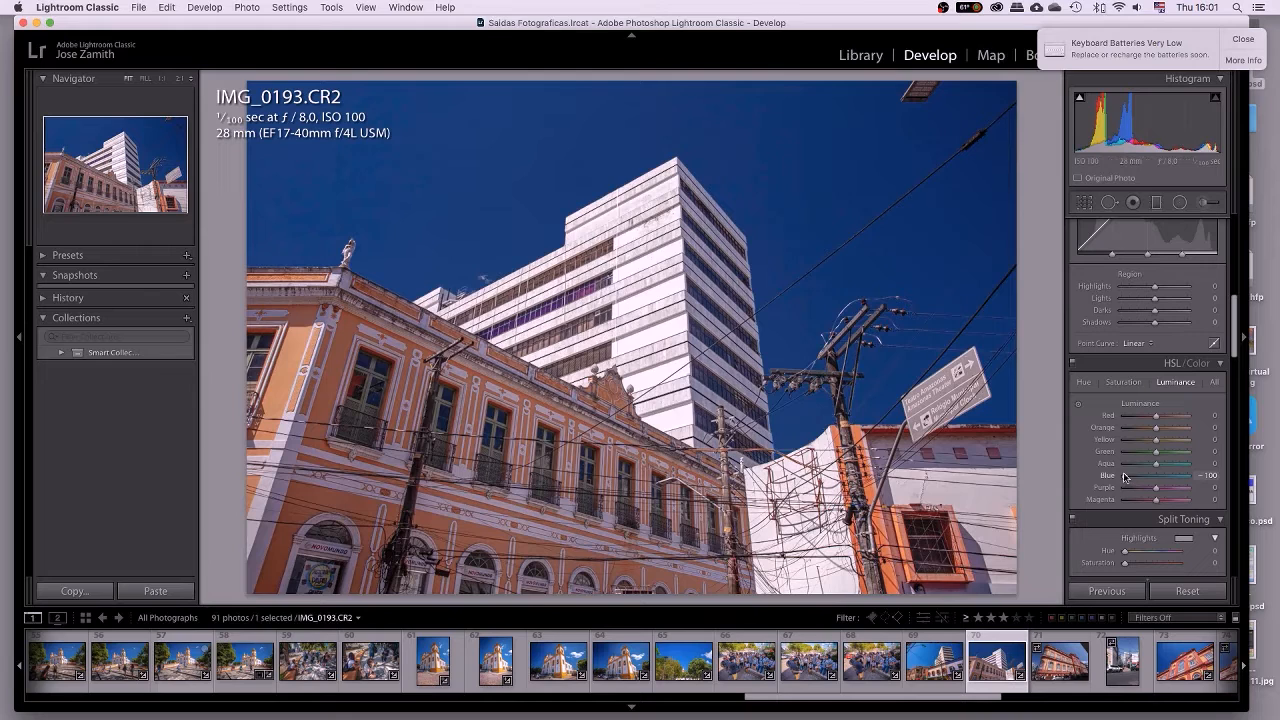
left_click_drag(1124, 476, 1146, 477)
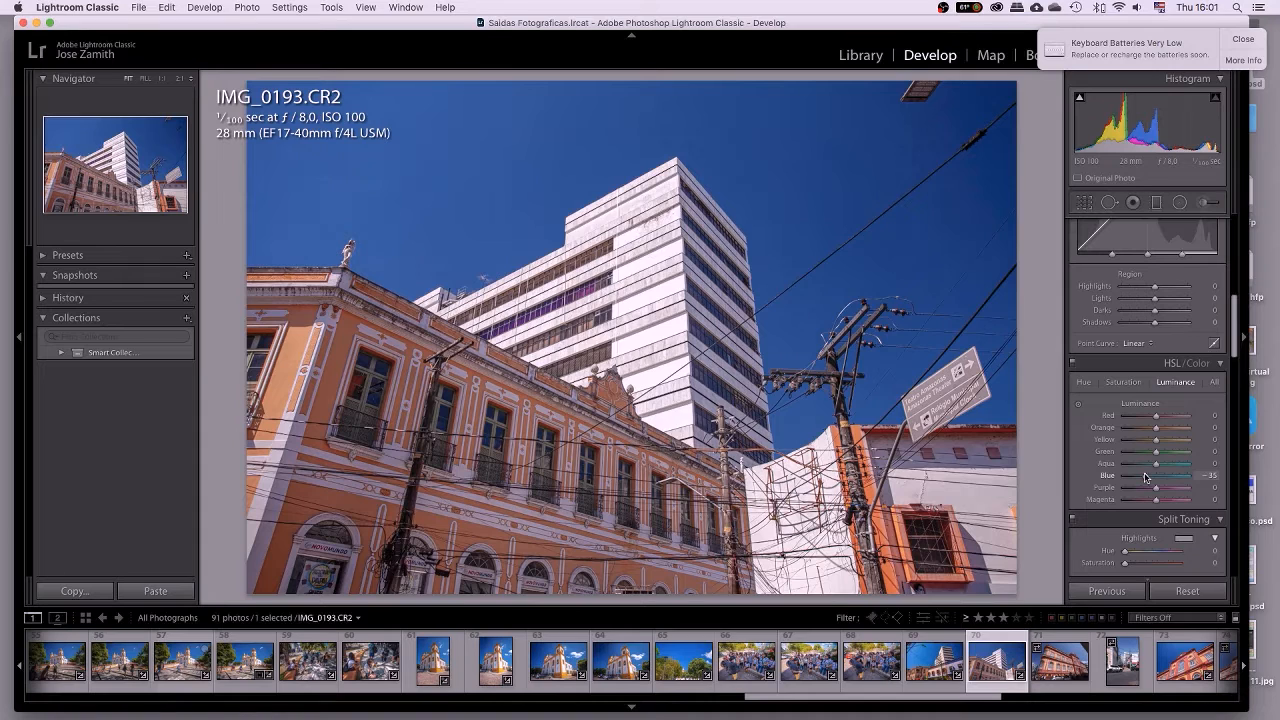
left_click(1125, 382)
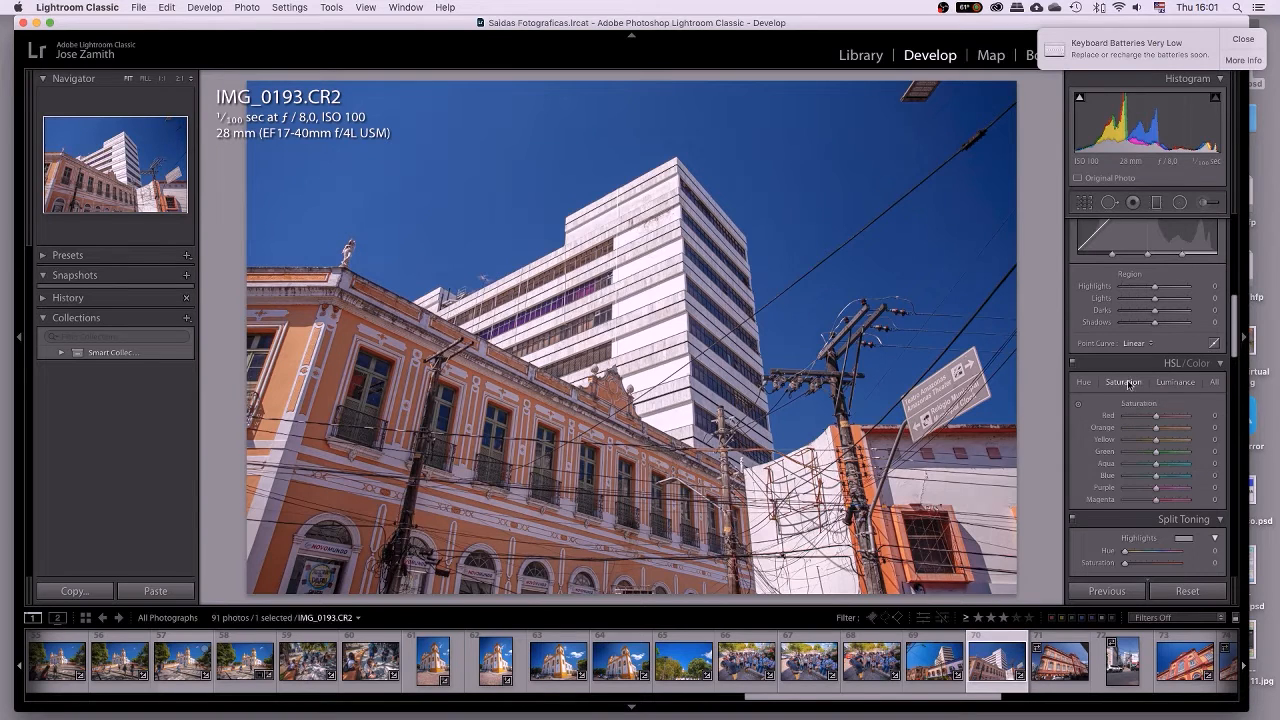
Set Blue hue to +5 after testing the teal and purple extremes.
left_click(1083, 382)
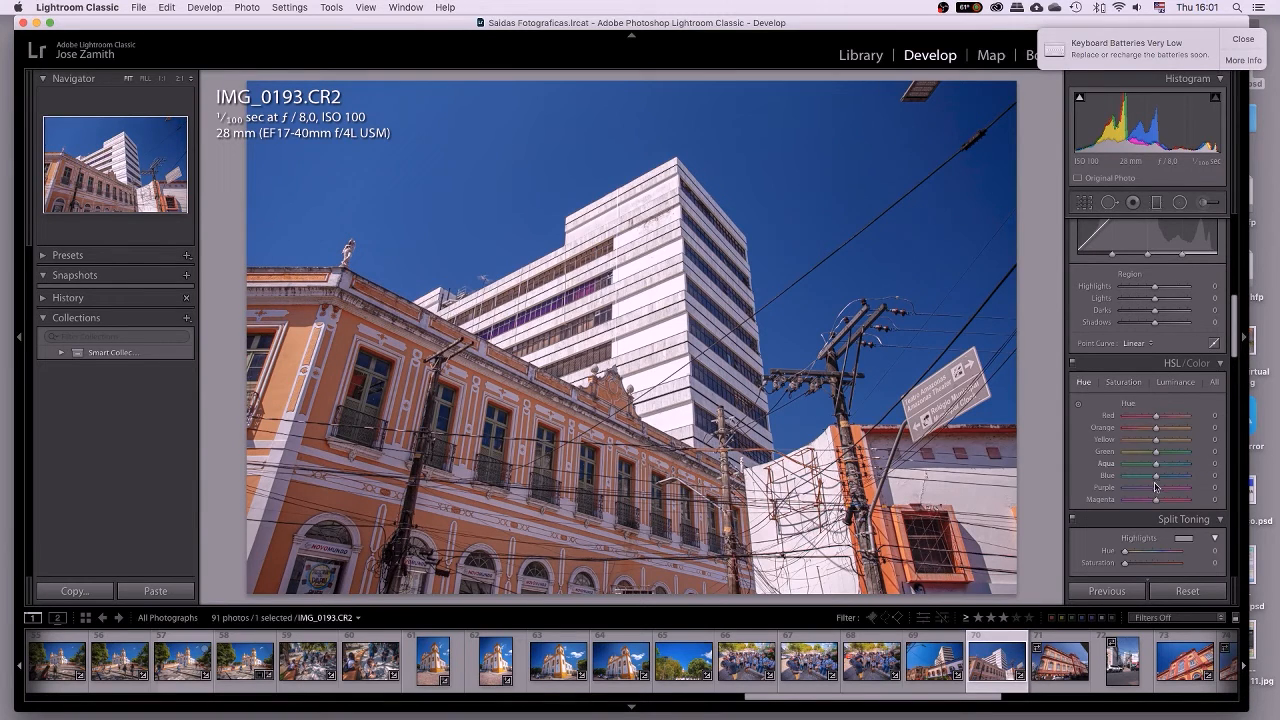
left_click_drag(1157, 478, 1136, 479)
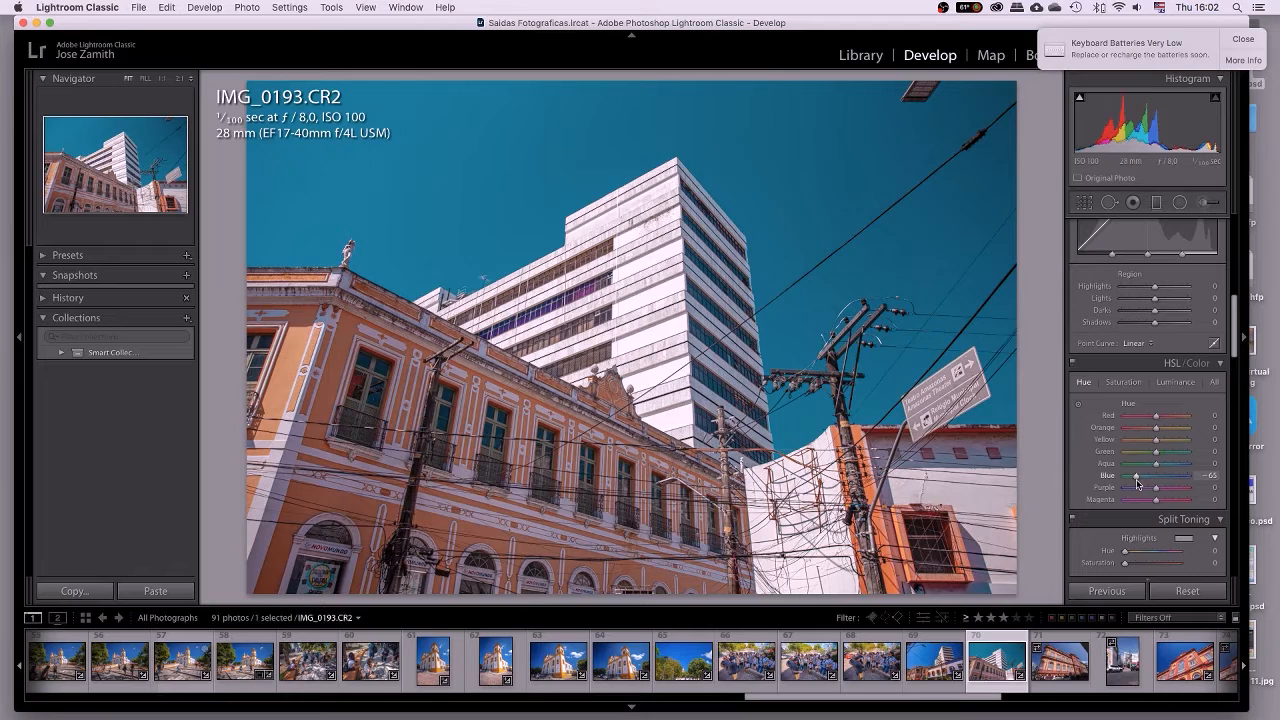
left_click_drag(1136, 477, 1179, 482)
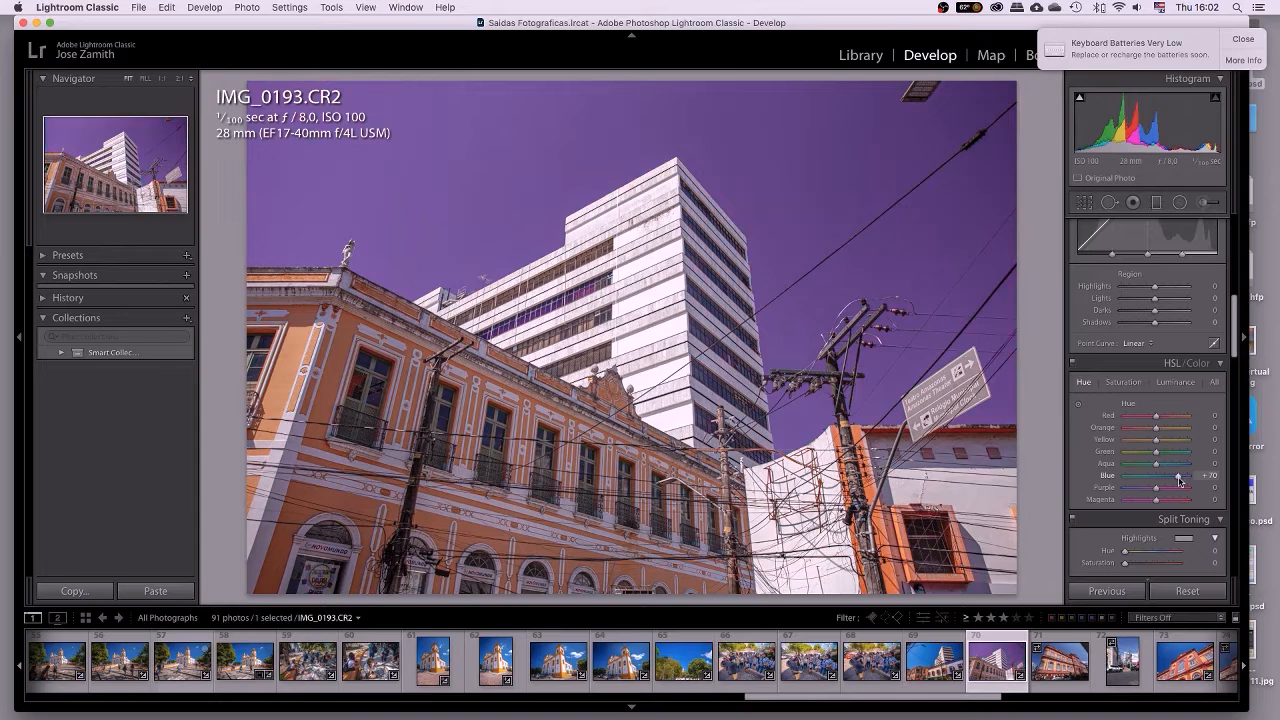
double_click(1106, 478)
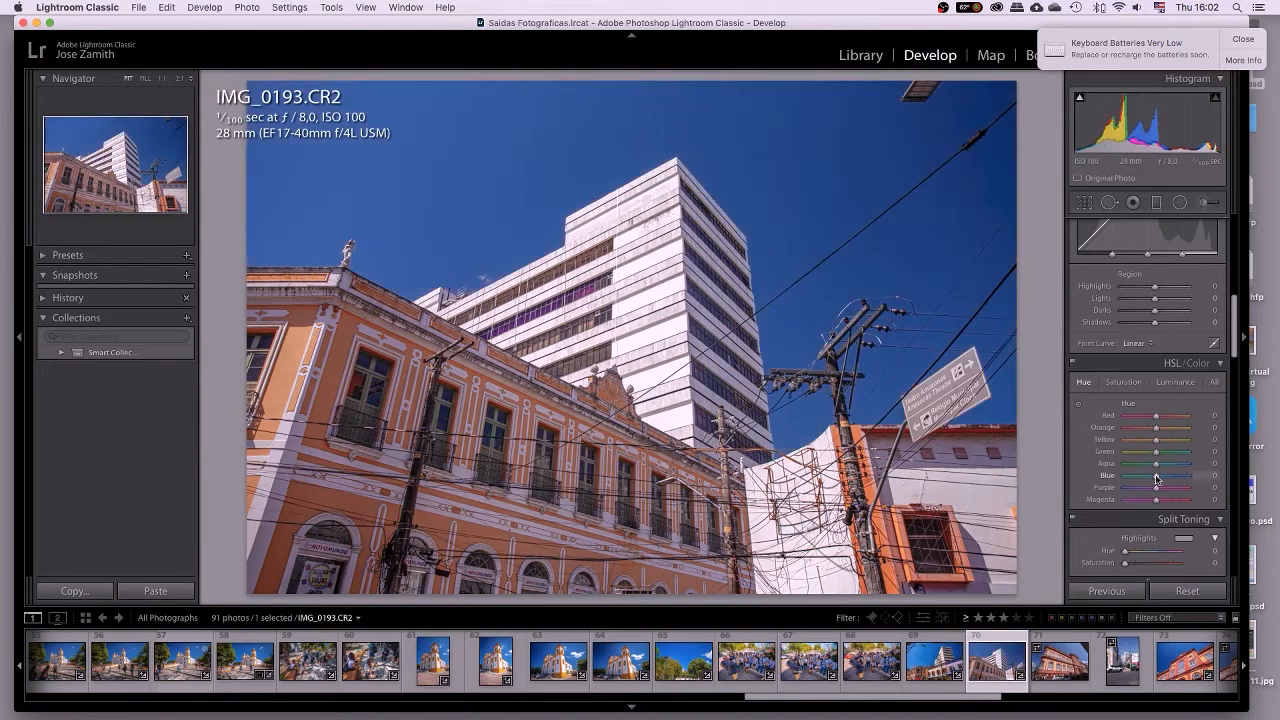
left_click_drag(1156, 479, 1157, 480)
left_click(1208, 475)
type("5")
key("Return")
Zoom in on the sky cable, then frame a close-up of the rooftop statue and cornice.
left_click(1002, 112)
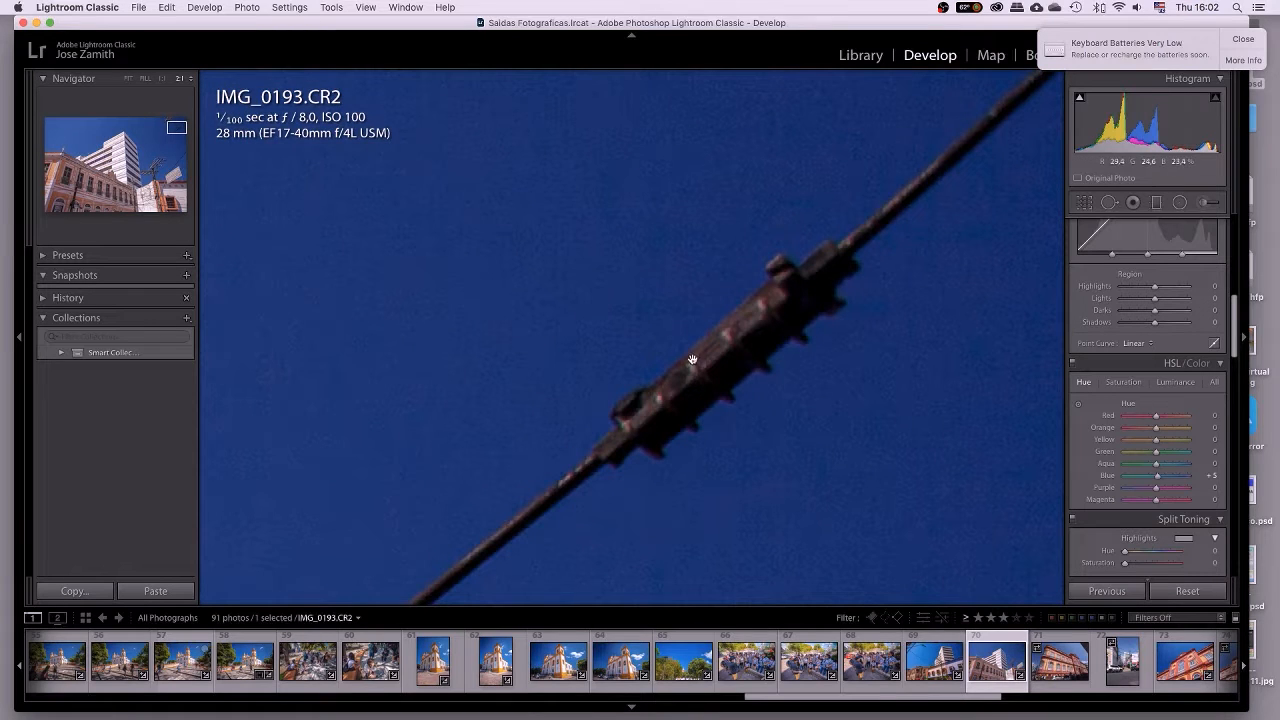
left_click(446, 431)
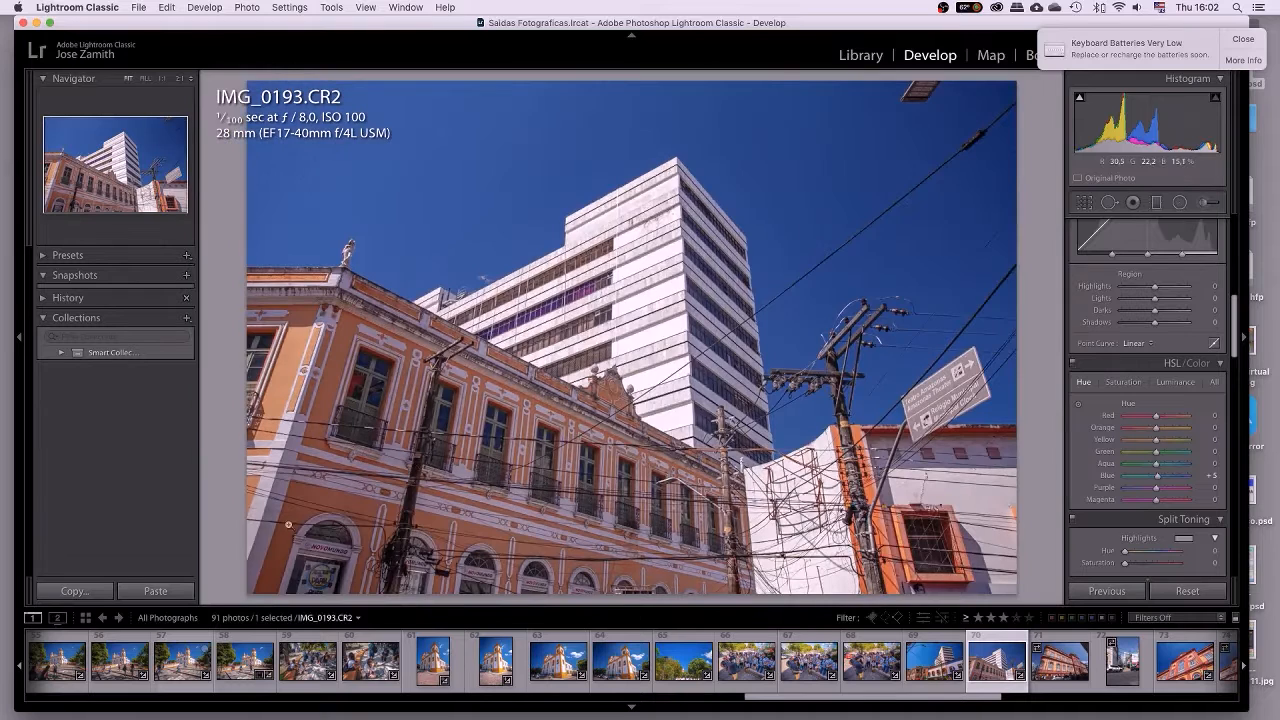
left_click(346, 257)
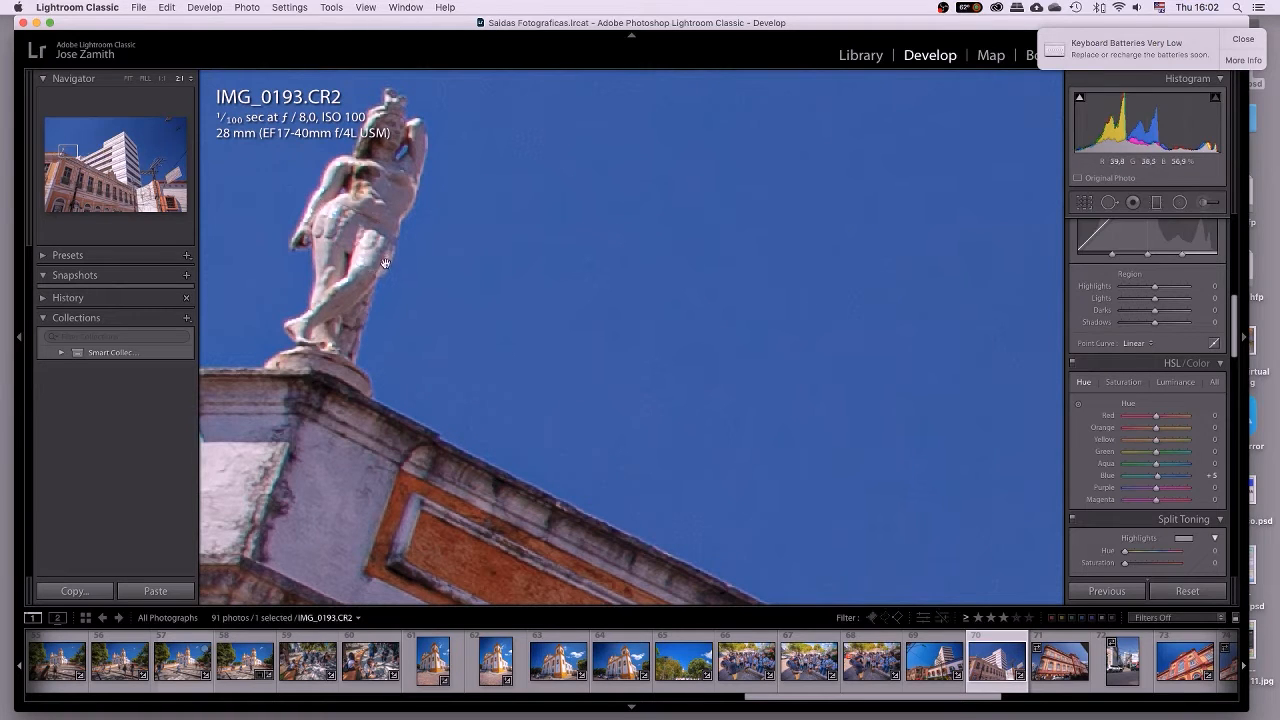
left_click_drag(327, 323, 449, 409)
left_click_drag(343, 423, 505, 285)
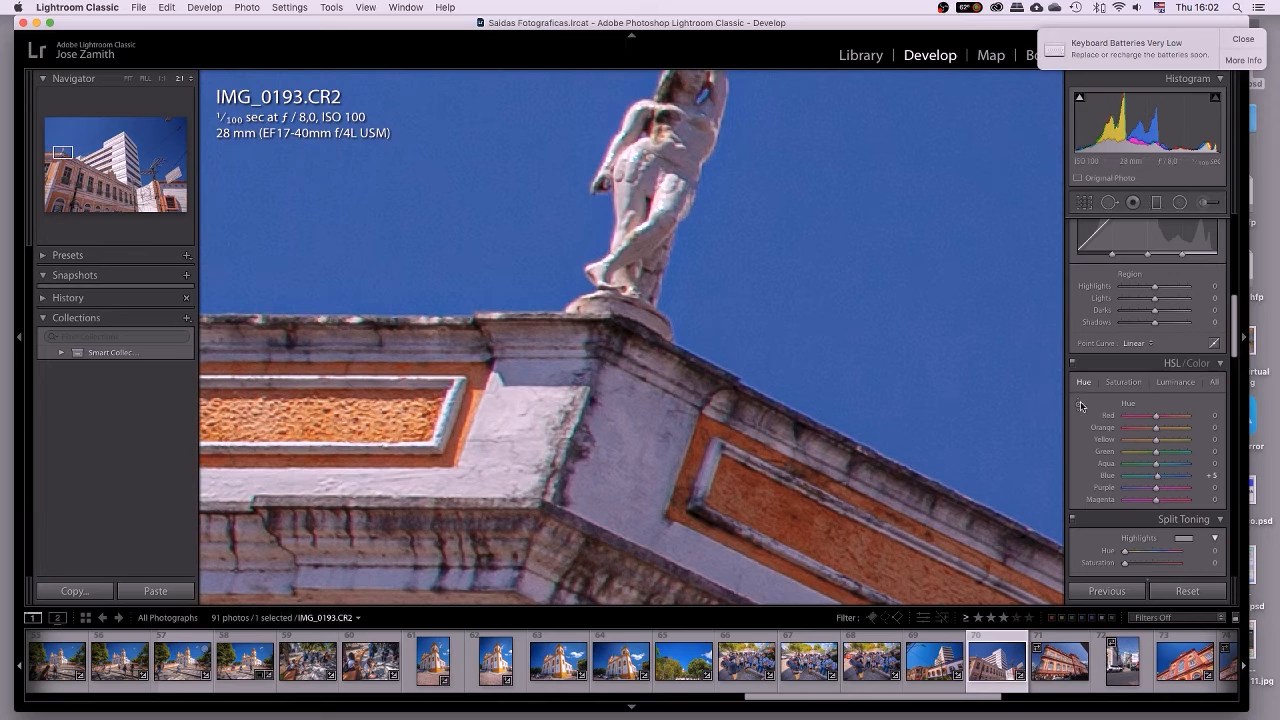
scroll(1163, 449, "down", 1)
scroll(1163, 449, "down", 10)
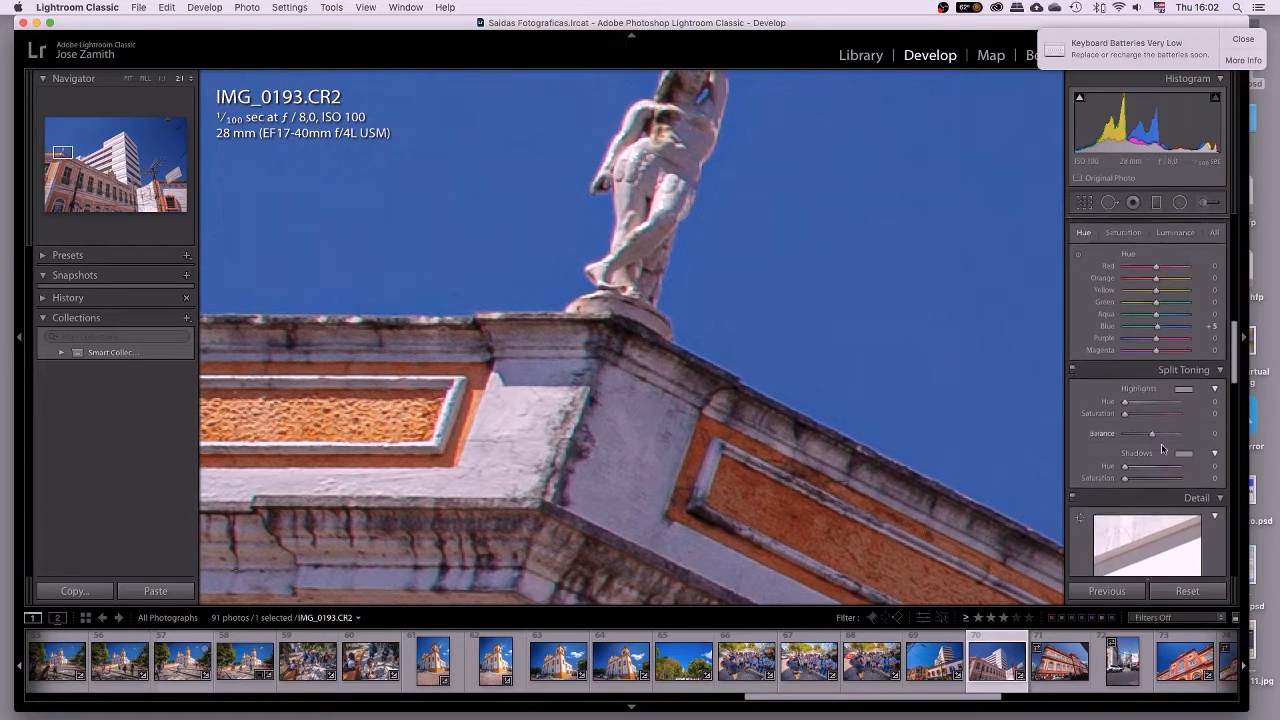
Enable Remove Chromatic Aberration, comparing the statue's fringing off and on, then fit the photo.
scroll(1163, 449, "down", 5)
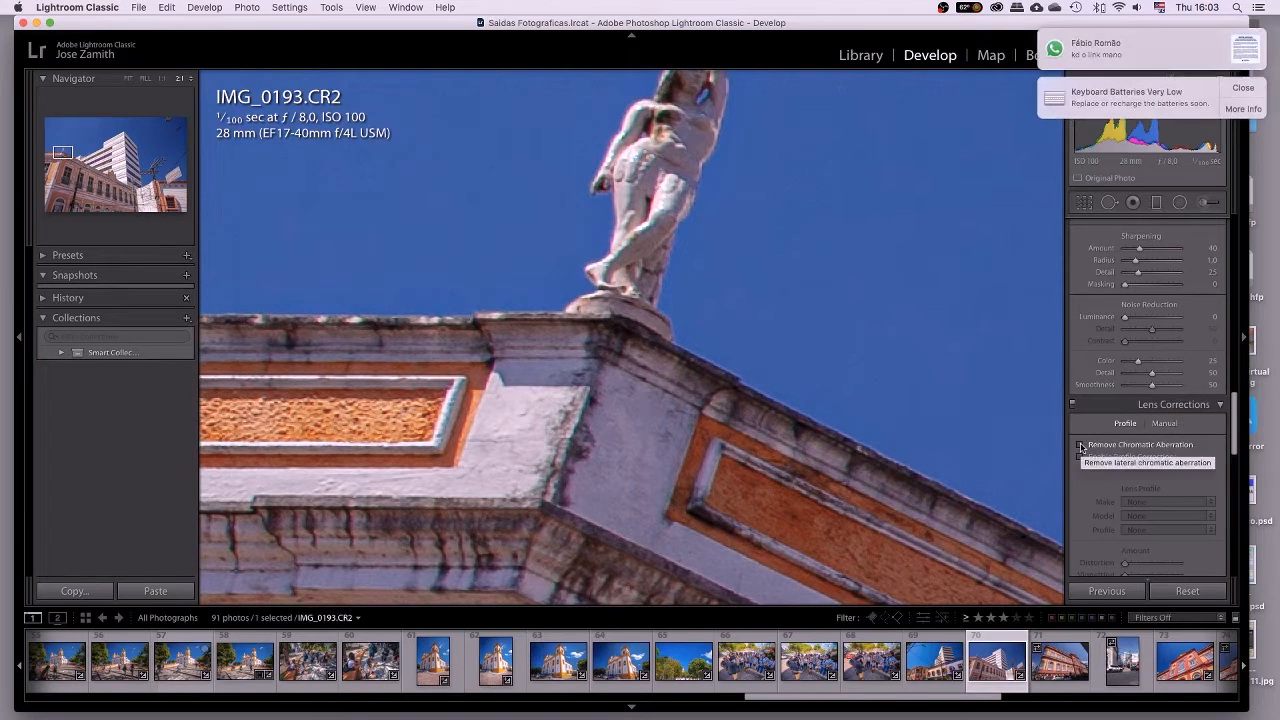
left_click(1081, 446)
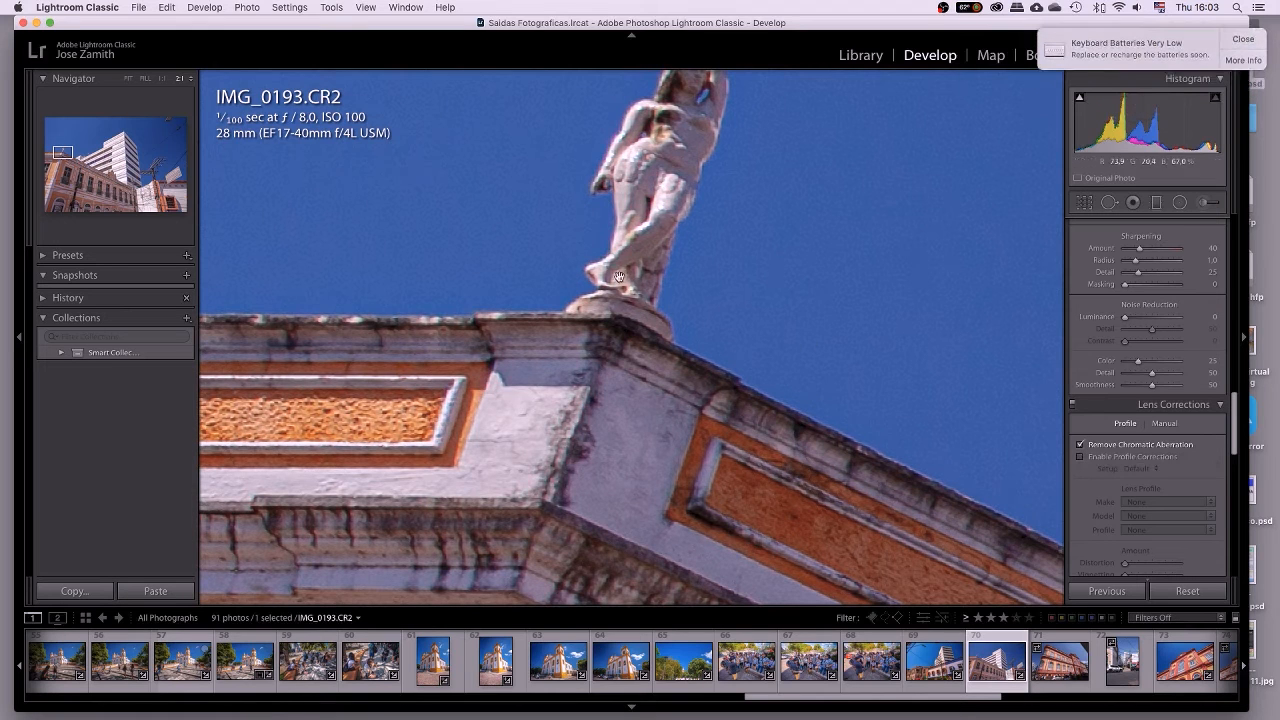
left_click_drag(620, 245, 563, 355)
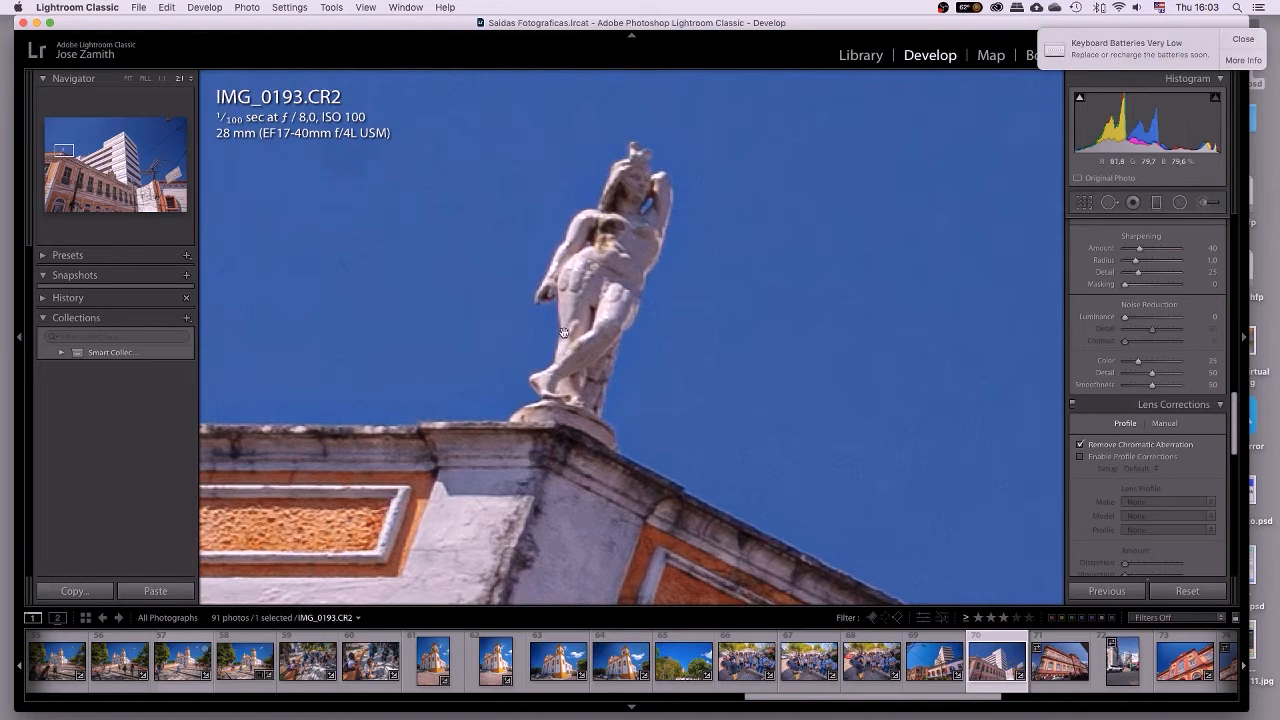
left_click(1080, 445)
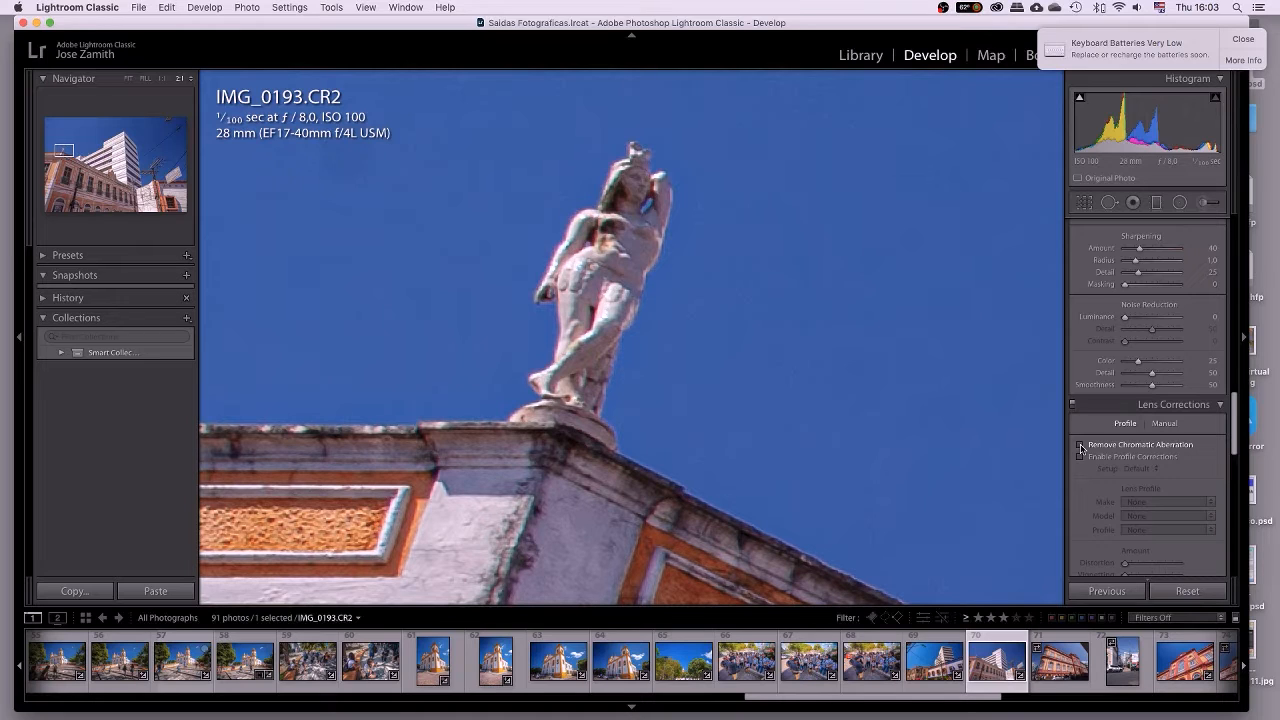
left_click(1080, 445)
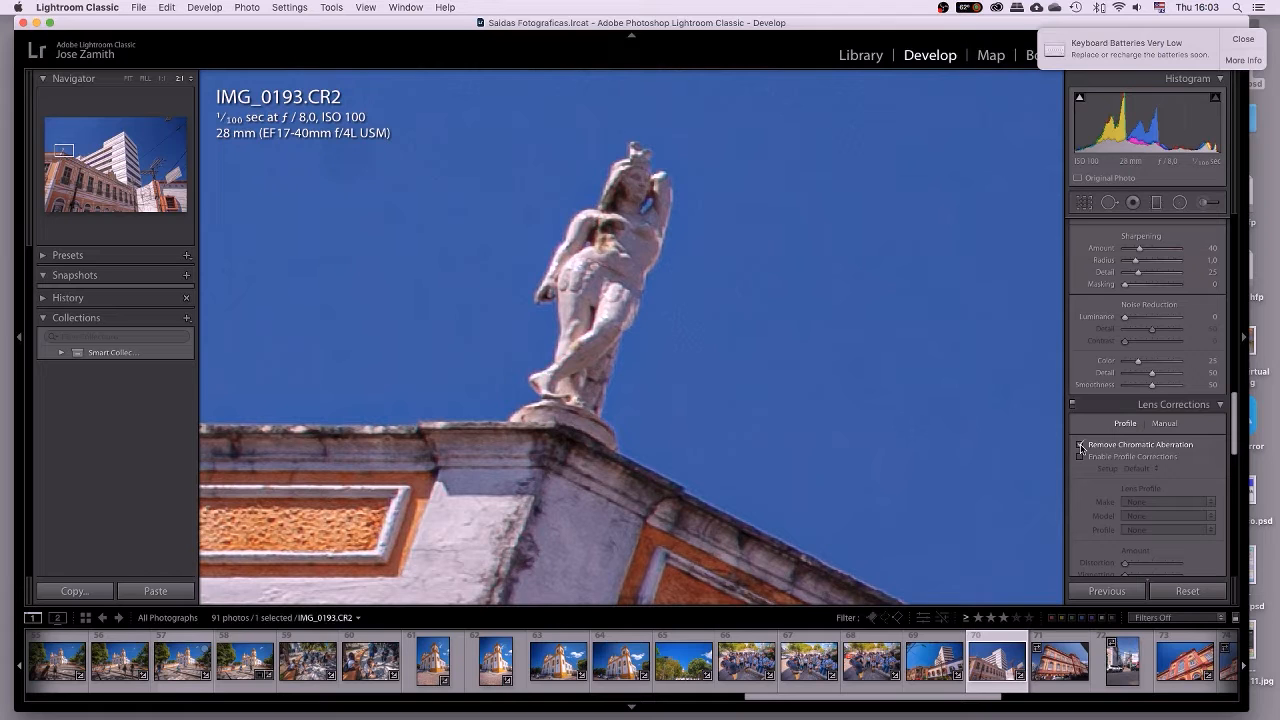
left_click(622, 436)
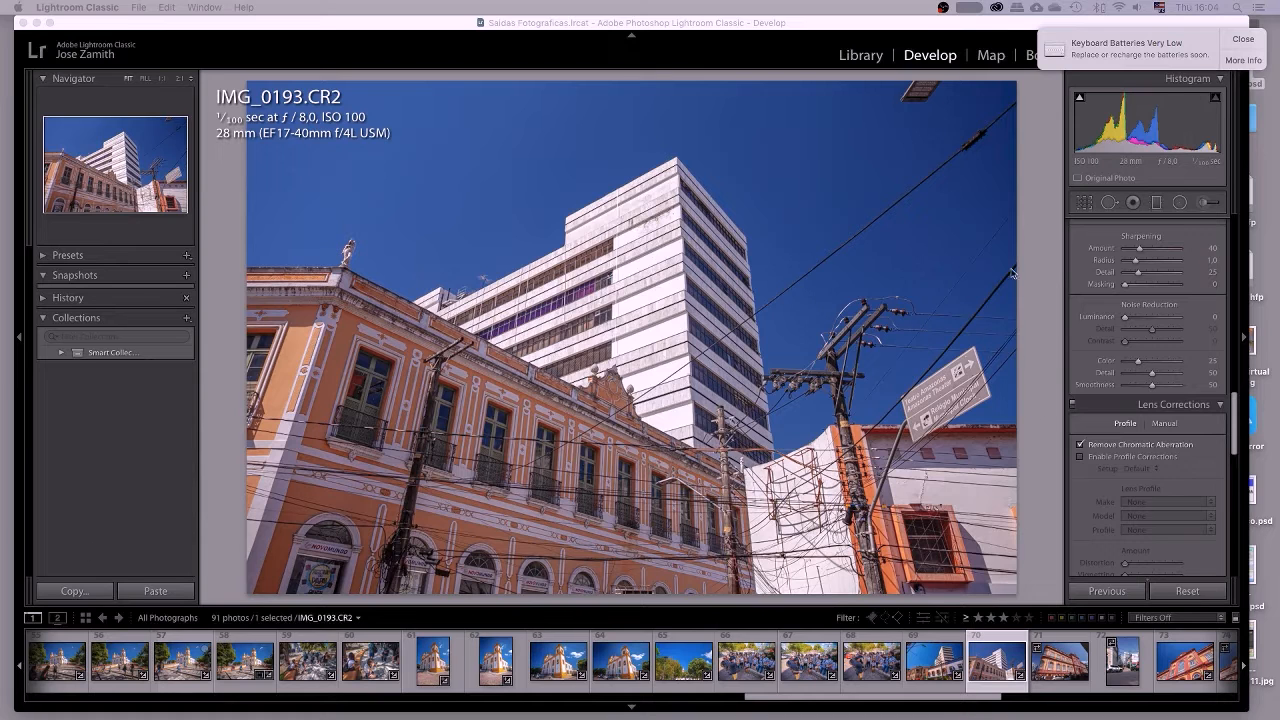
left_click(1243, 40)
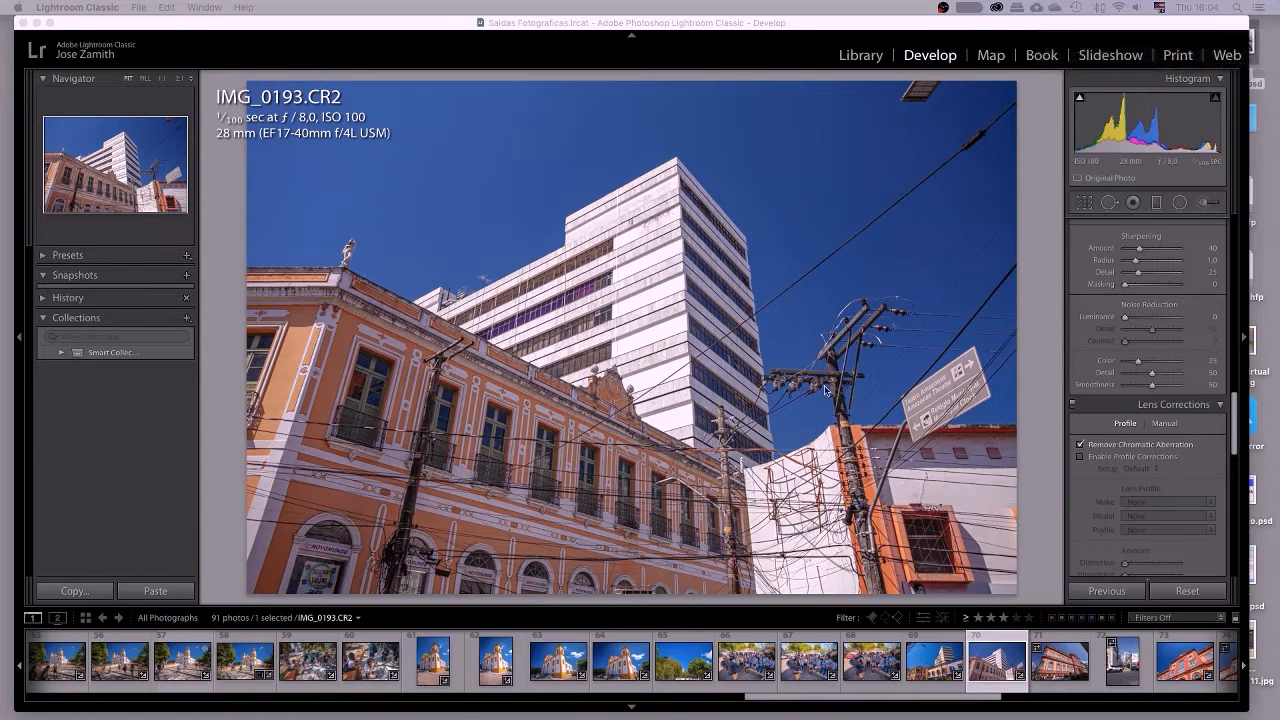
left_click(662, 466)
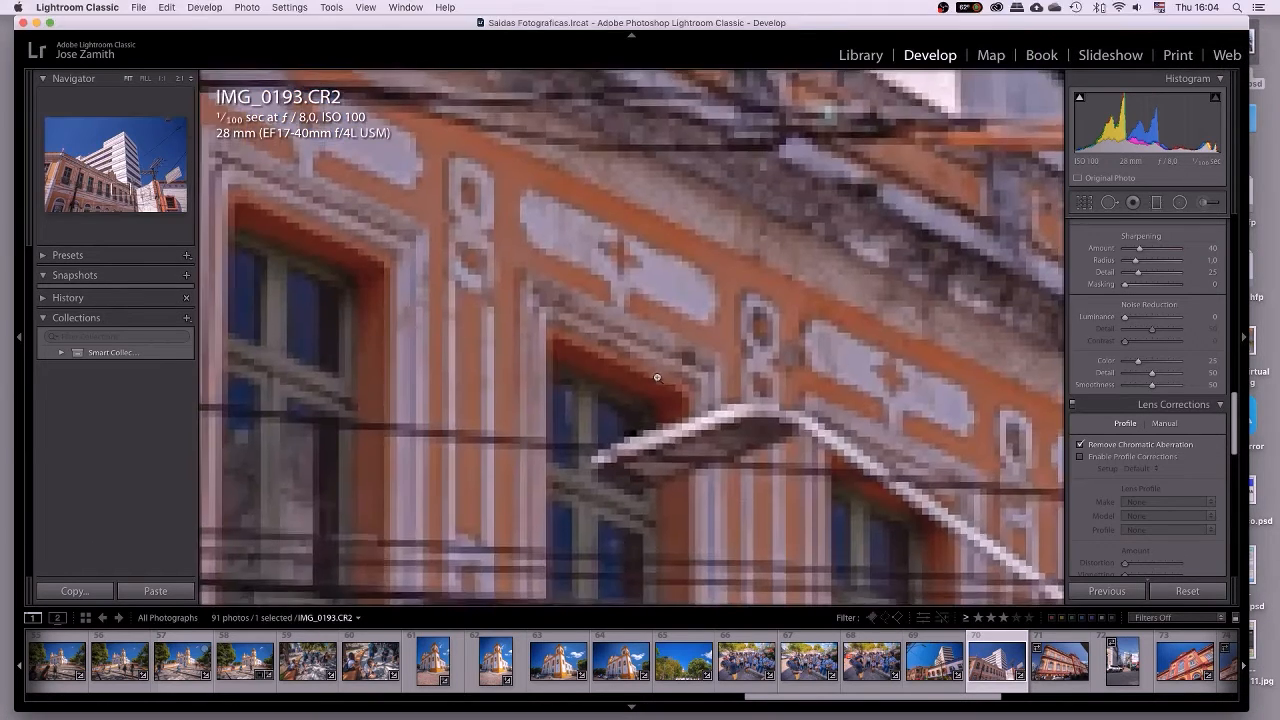
left_click(657, 375)
left_click(568, 432)
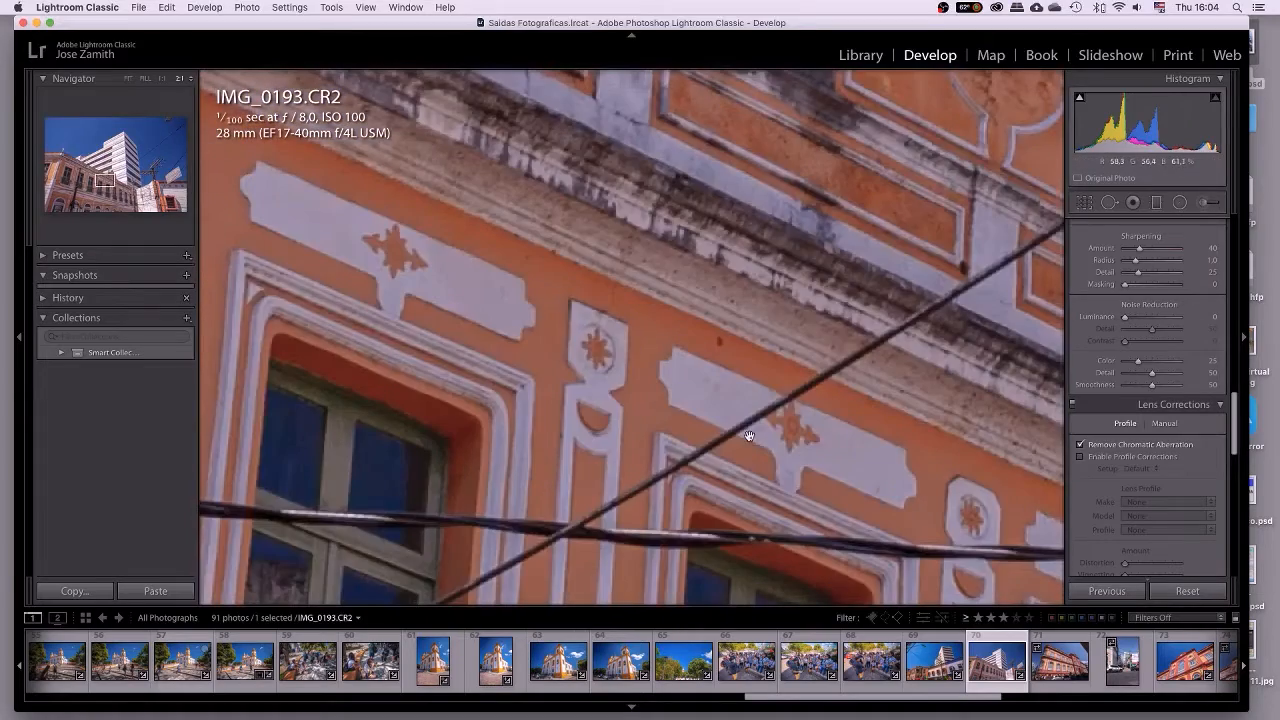
left_click(750, 436)
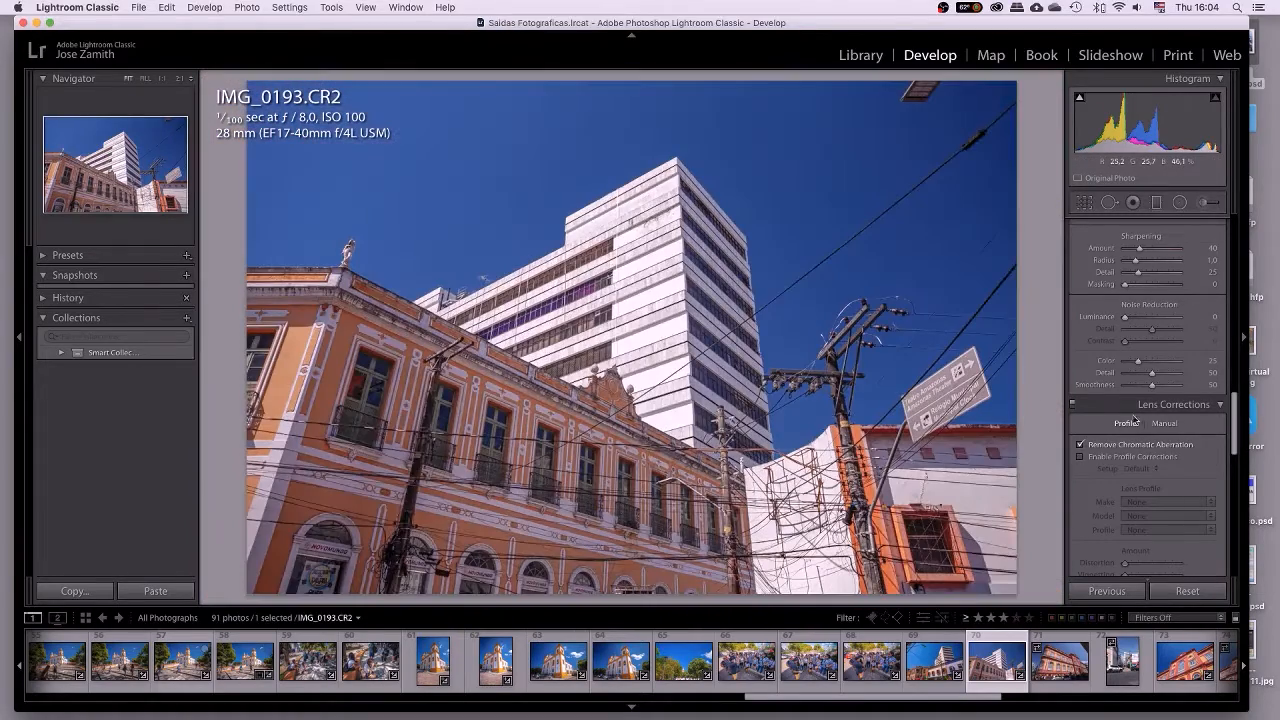
scroll(1135, 422, "up", 5)
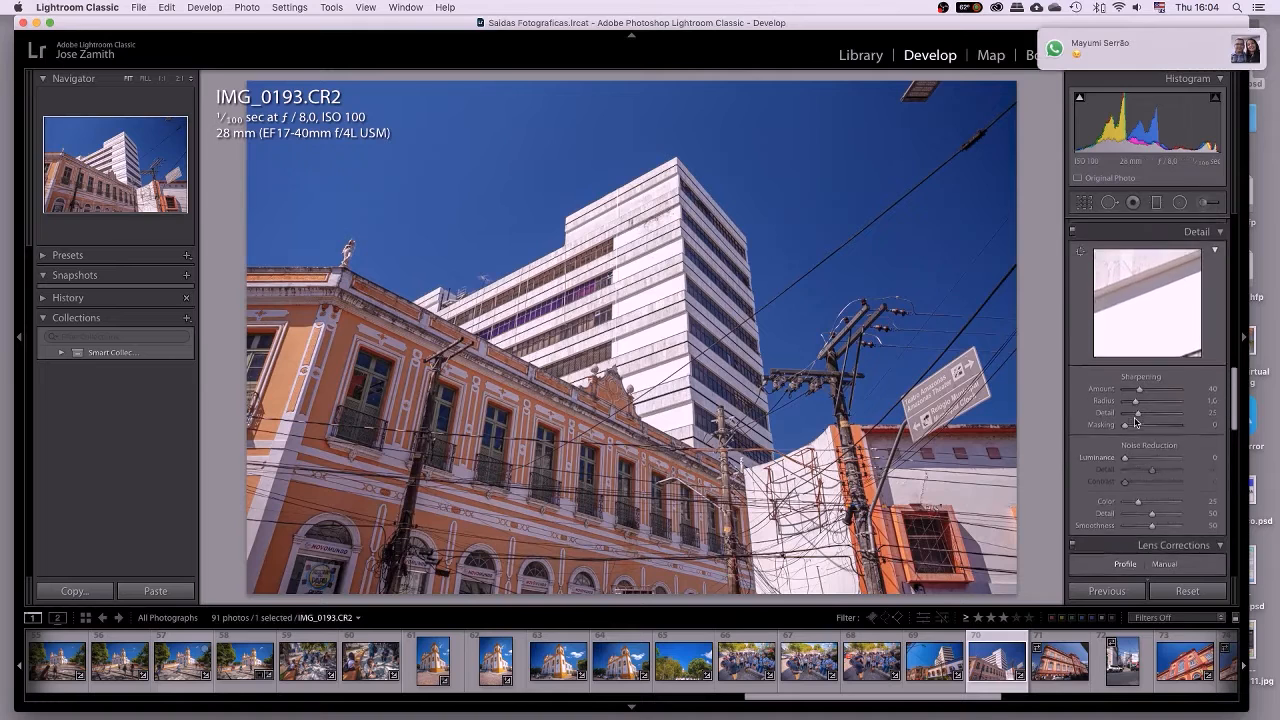
scroll(1135, 418, "up", 8)
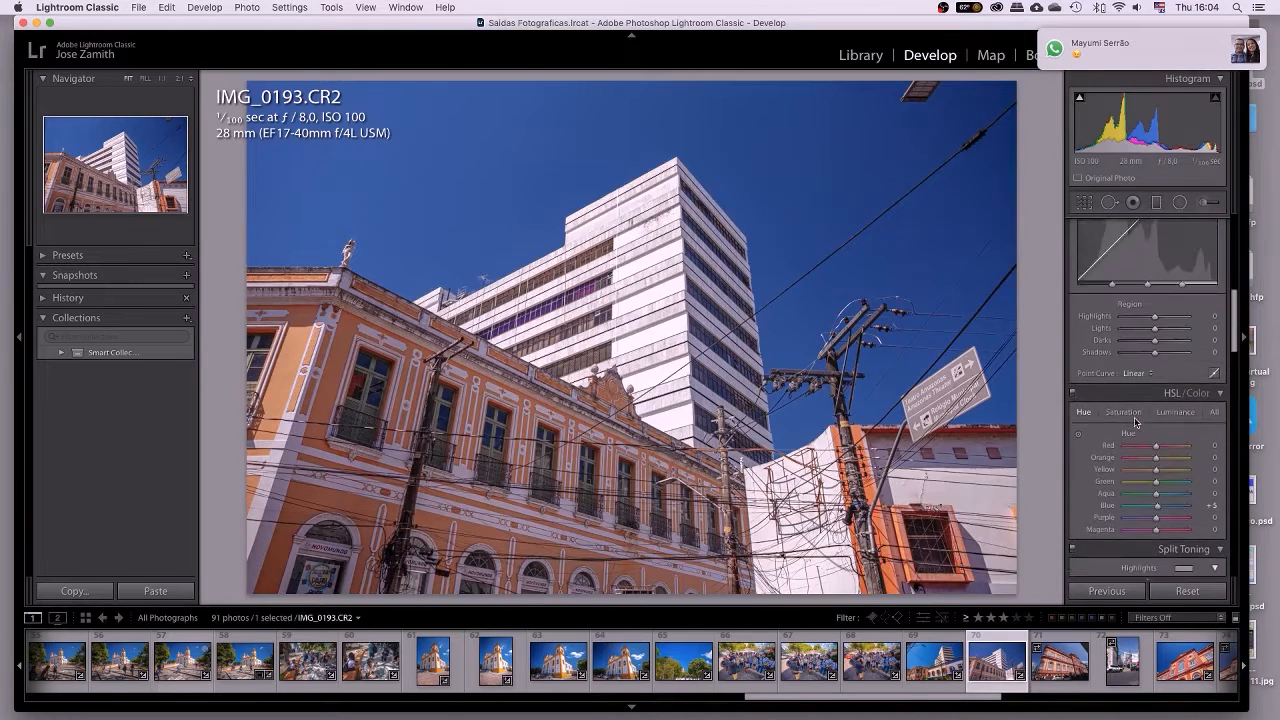
scroll(1134, 418, "up", 5)
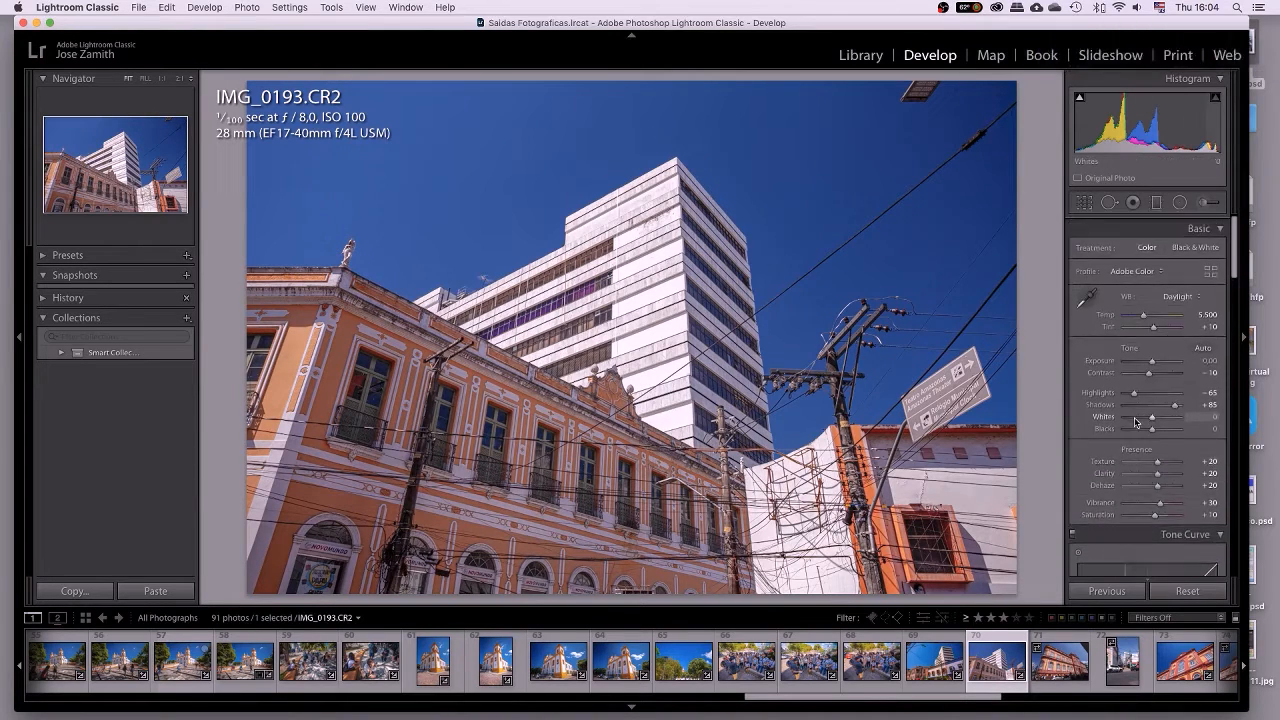
scroll(1134, 417, "down", 3)
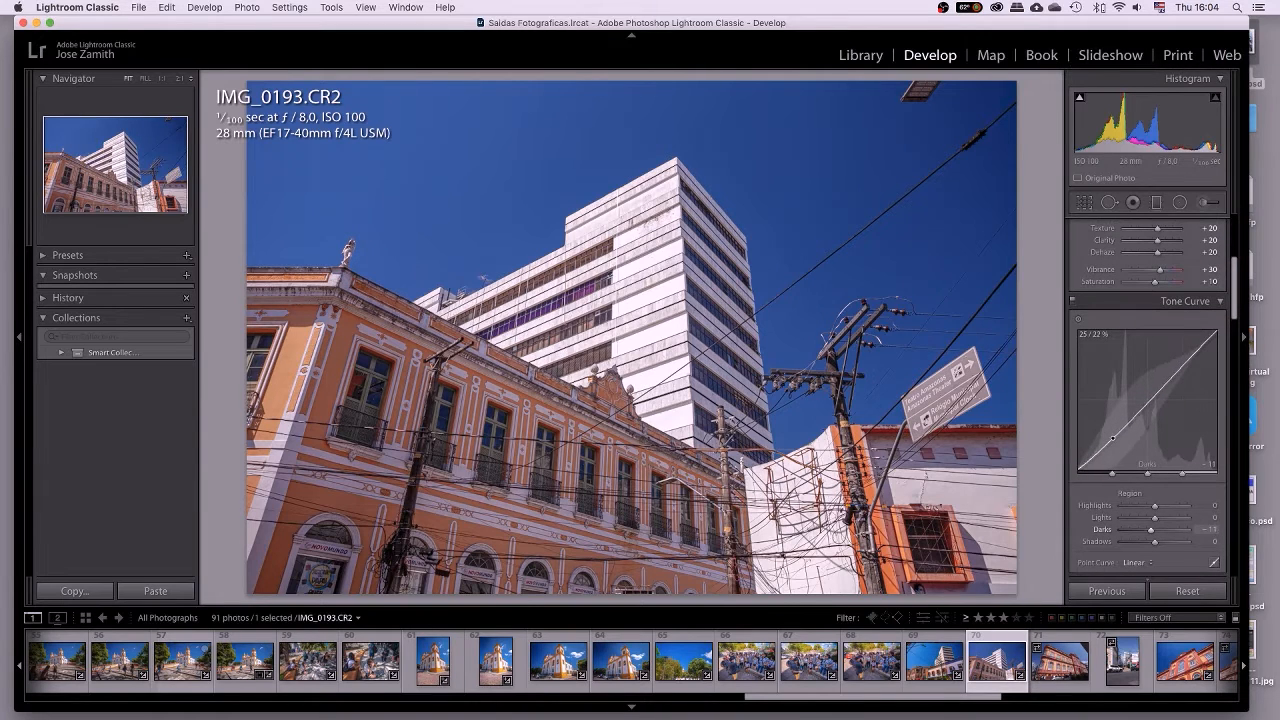
Pull the Tone Curve Darks down to −10 and lift the Lights to +10.
left_click_drag(1113, 434, 1113, 440)
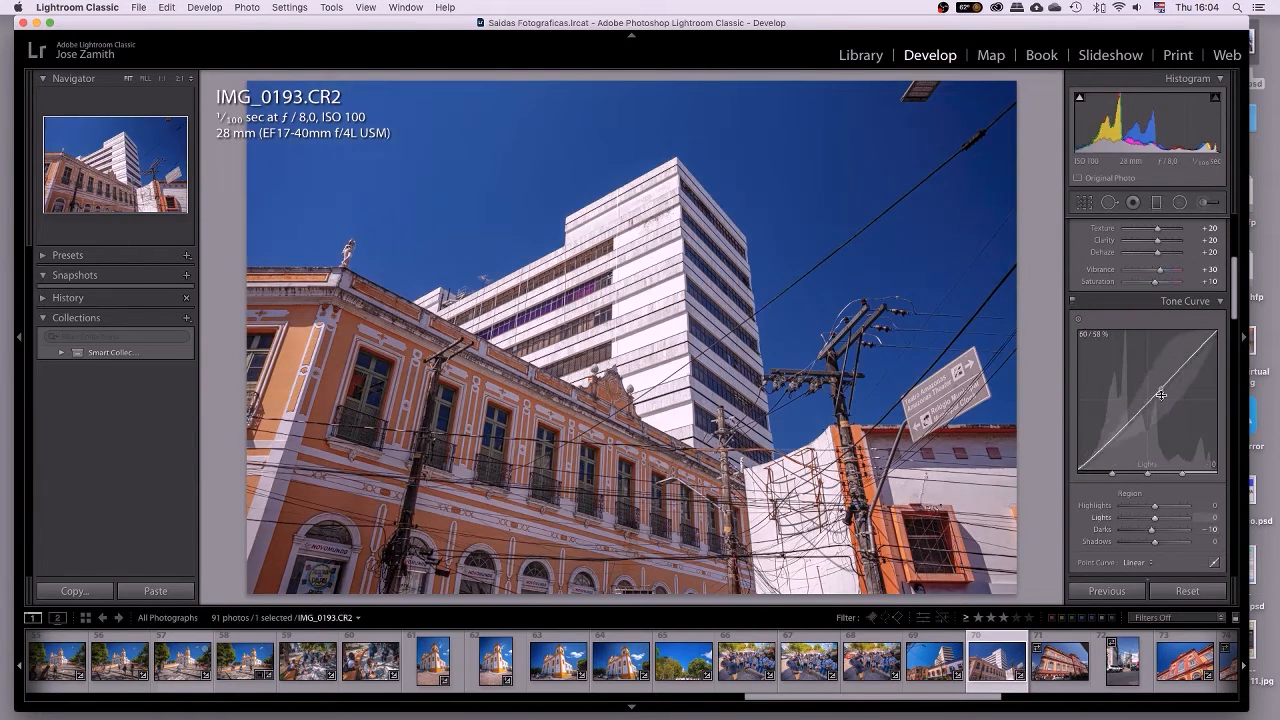
left_click_drag(1166, 386, 1165, 379)
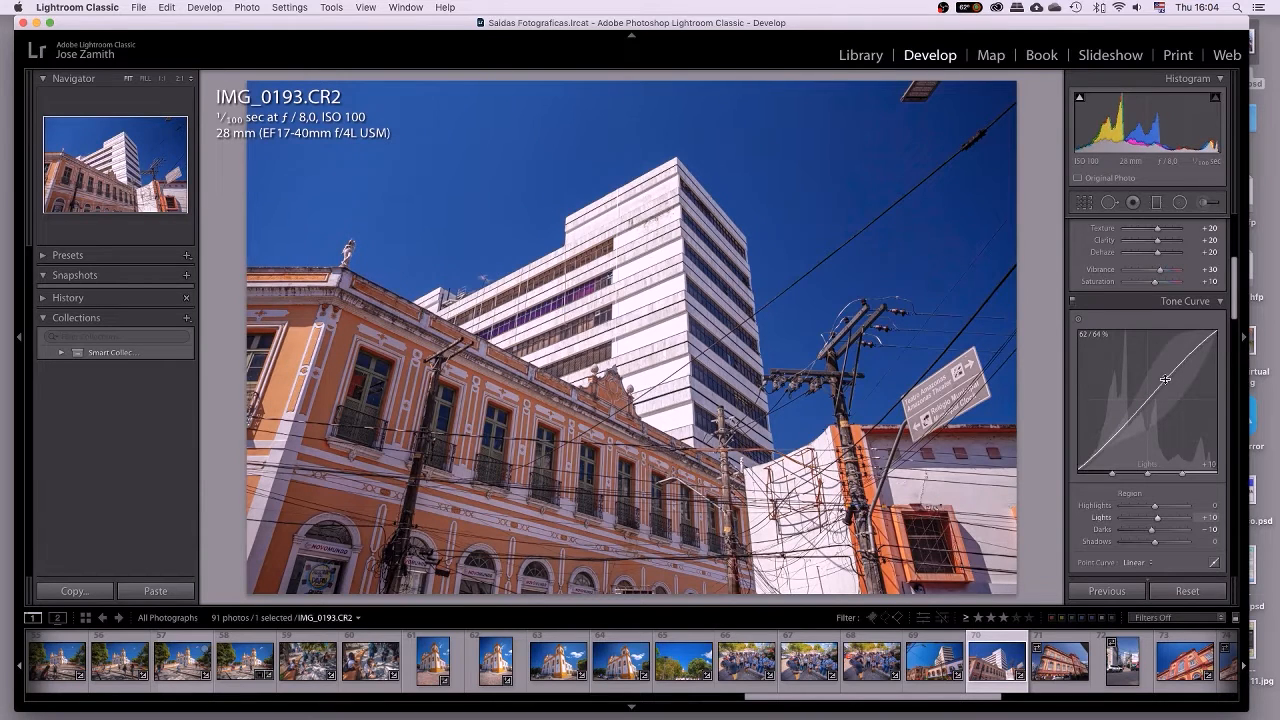
scroll(1152, 540, "down", 3)
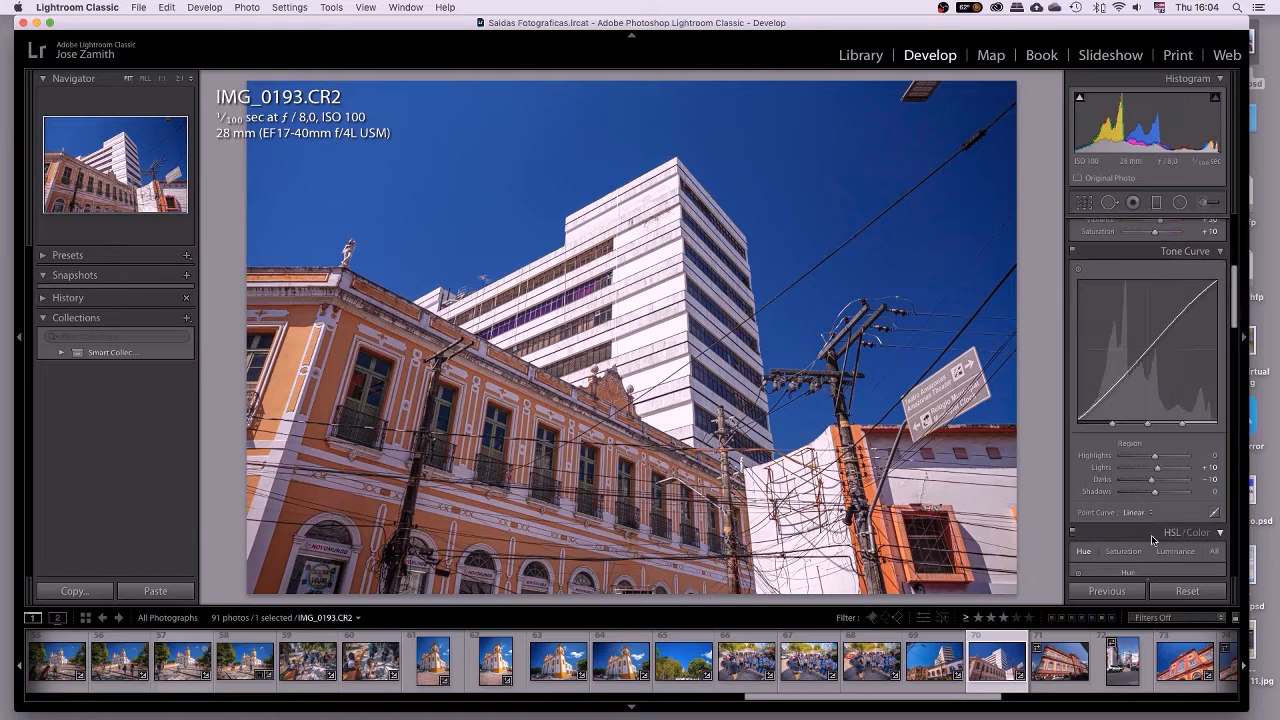
scroll(1152, 540, "down", 2)
scroll(1152, 540, "up", 5)
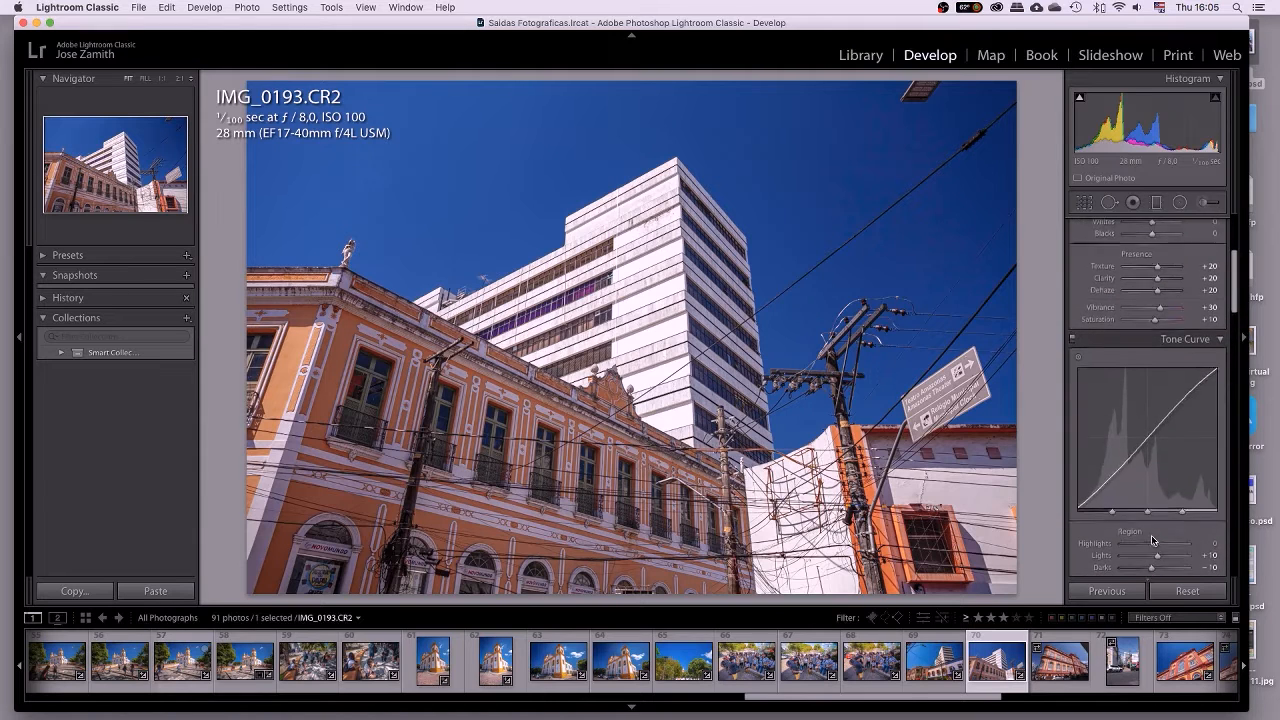
scroll(1152, 540, "down", 2)
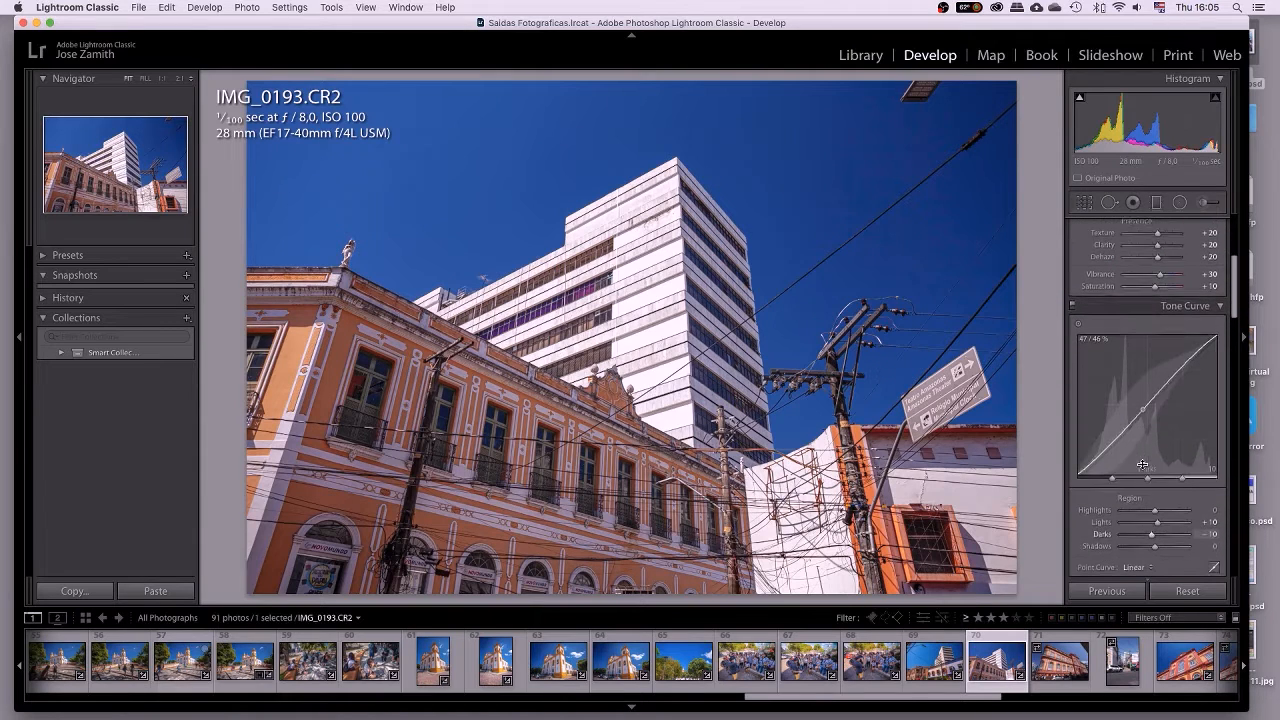
Toggle the Tone Curve panel off and on twice to compare its effect.
left_click(1073, 308)
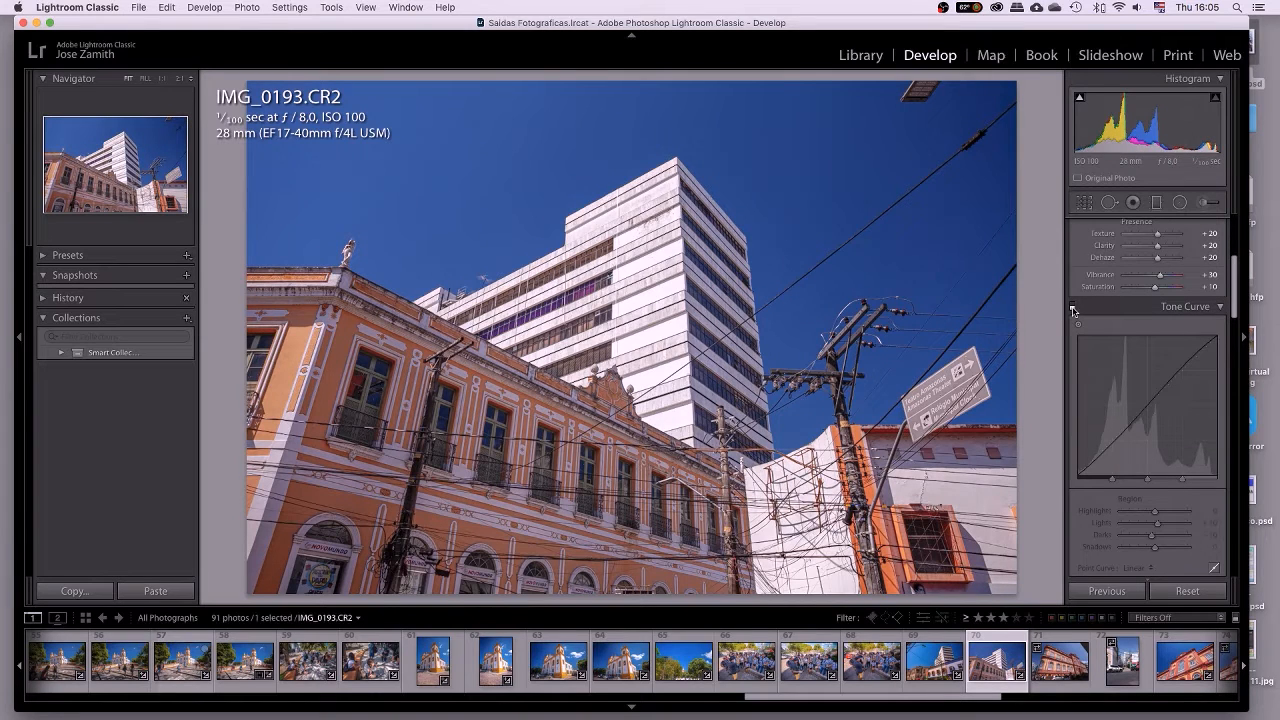
left_click(1073, 308)
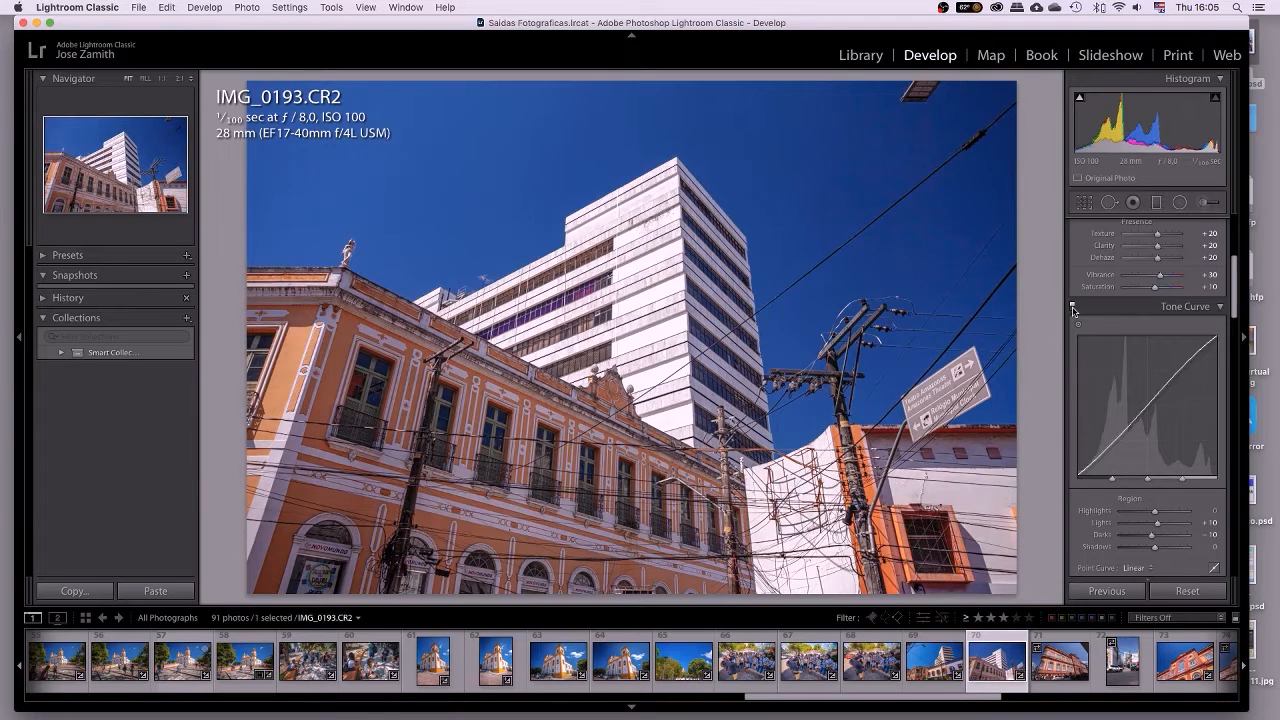
left_click(1073, 308)
left_click(1073, 308)
scroll(1150, 400, "down", 10)
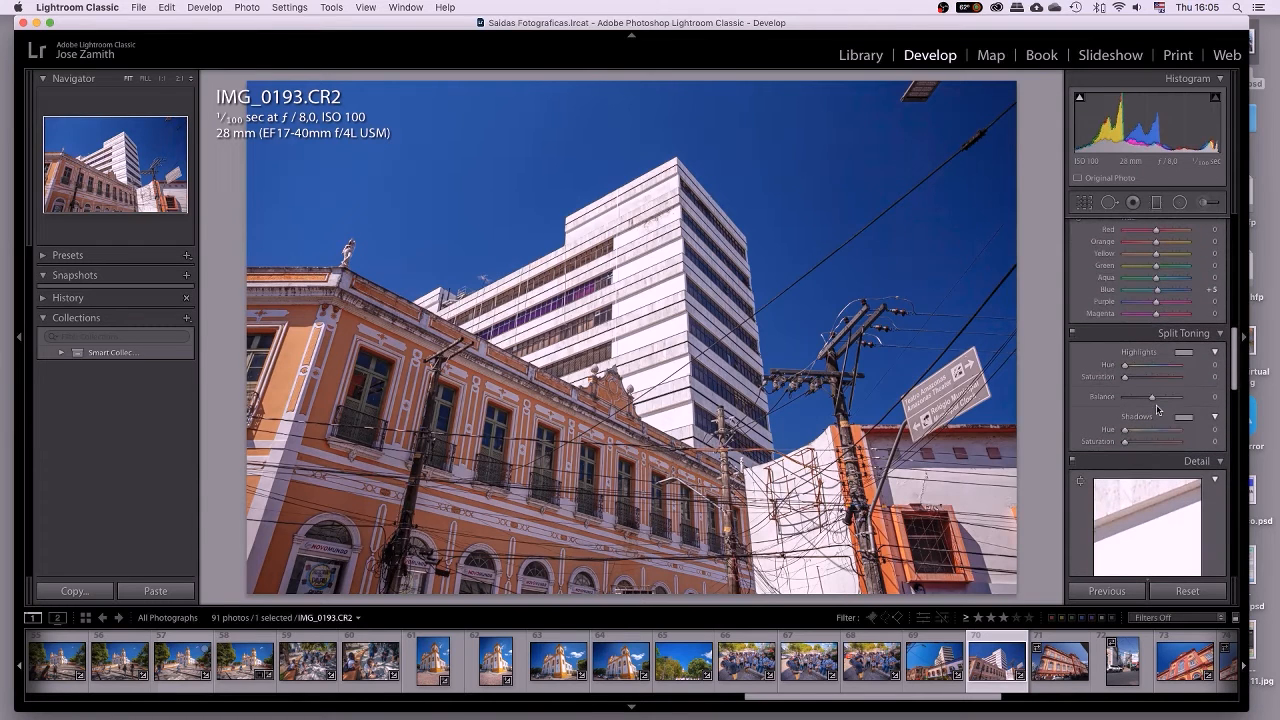
Hide the left panels and filmstrip, show the Before view, and check it at 1:1.
left_click(20, 340)
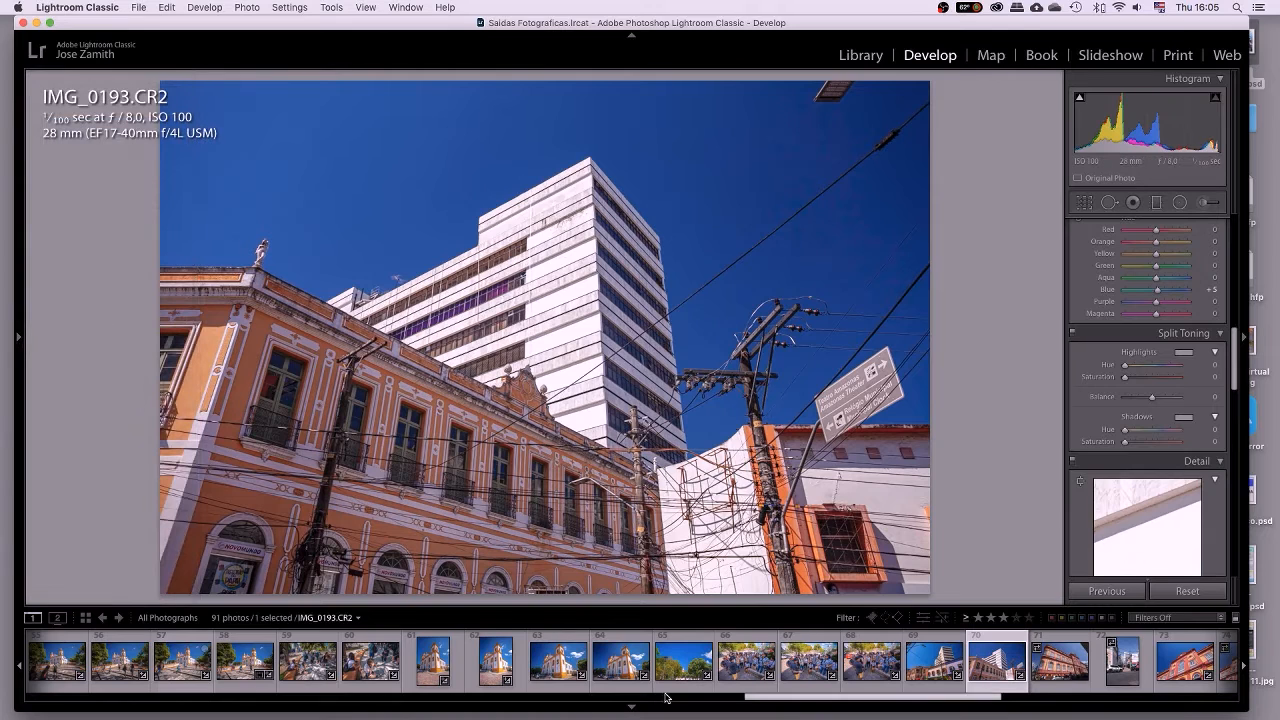
left_click(630, 706)
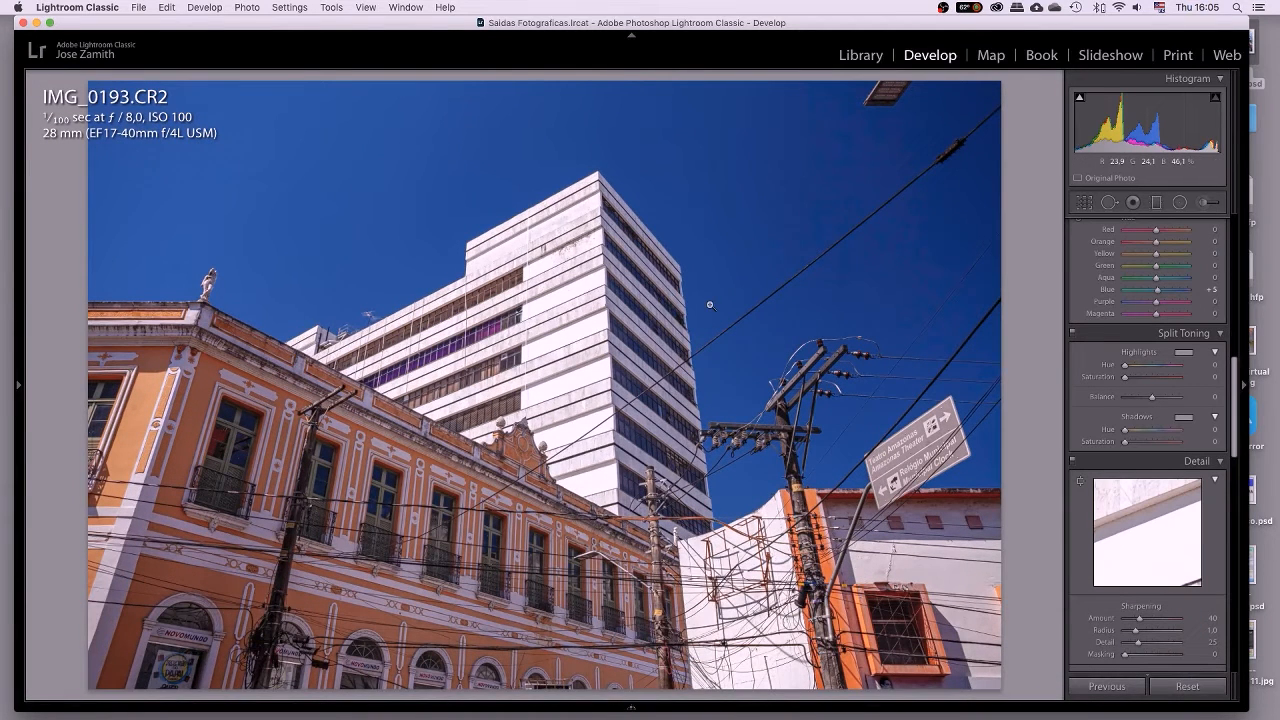
key("backslash")
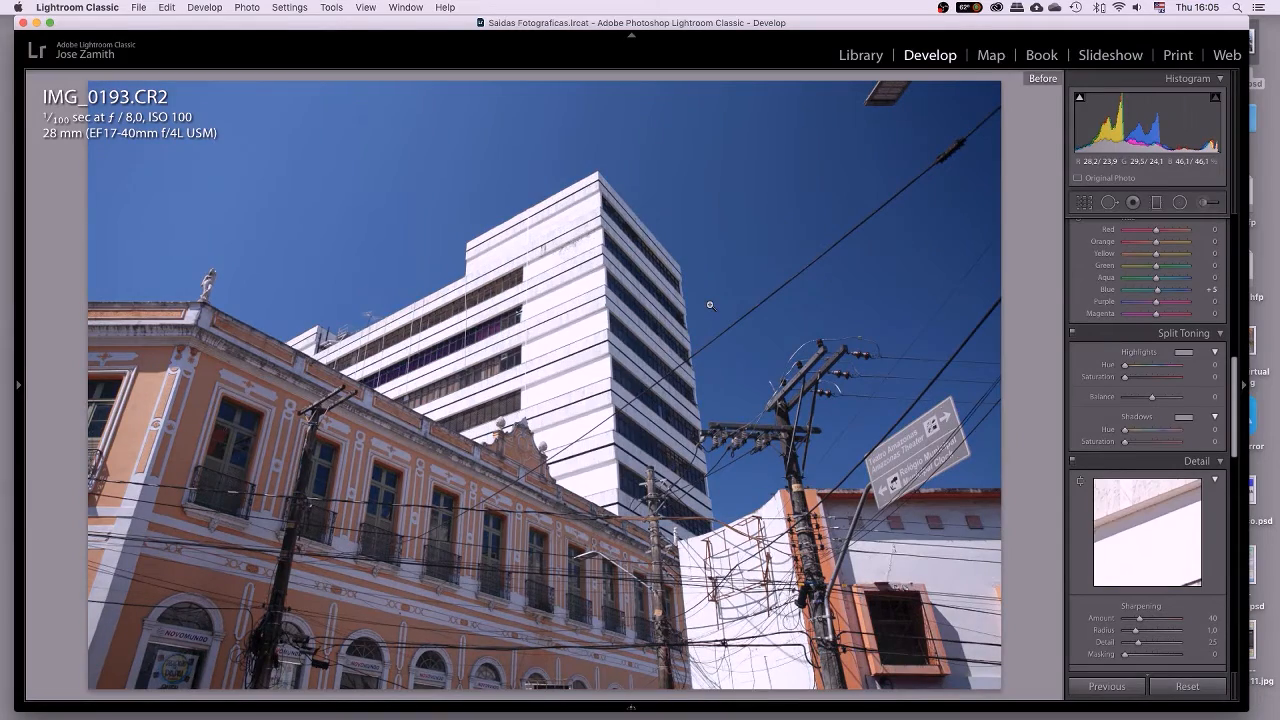
left_click(710, 305)
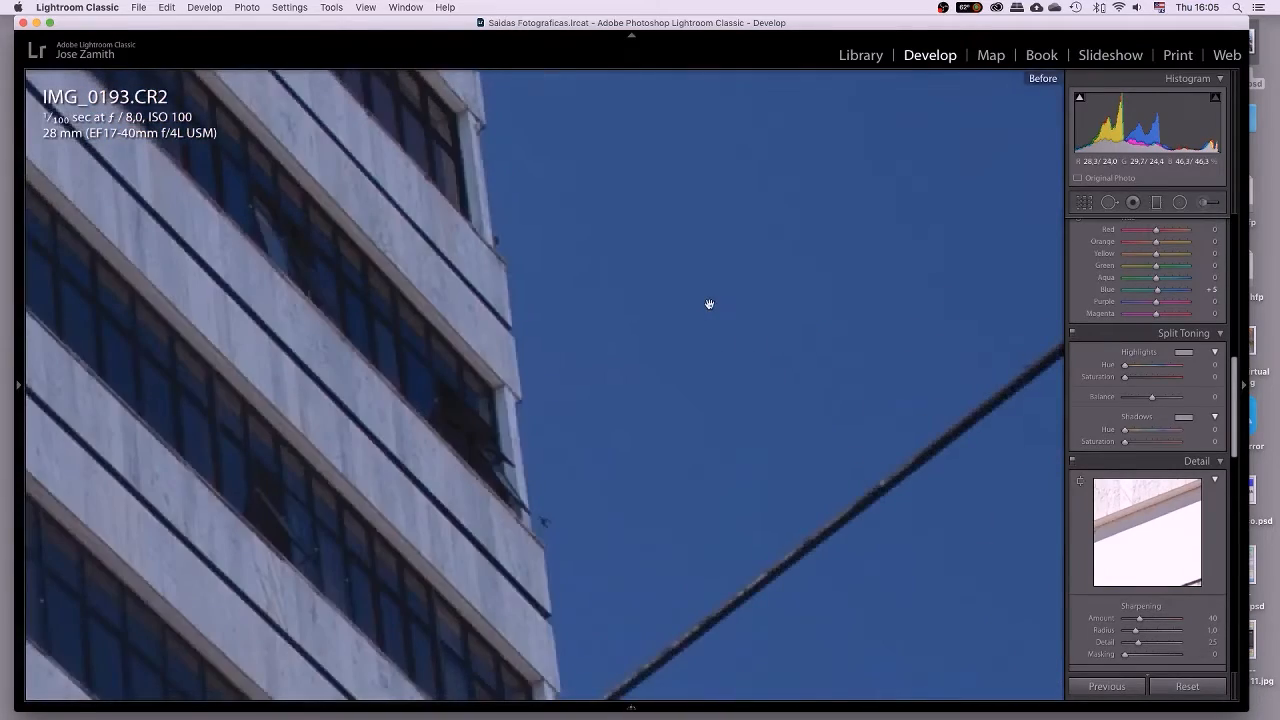
left_click(709, 304)
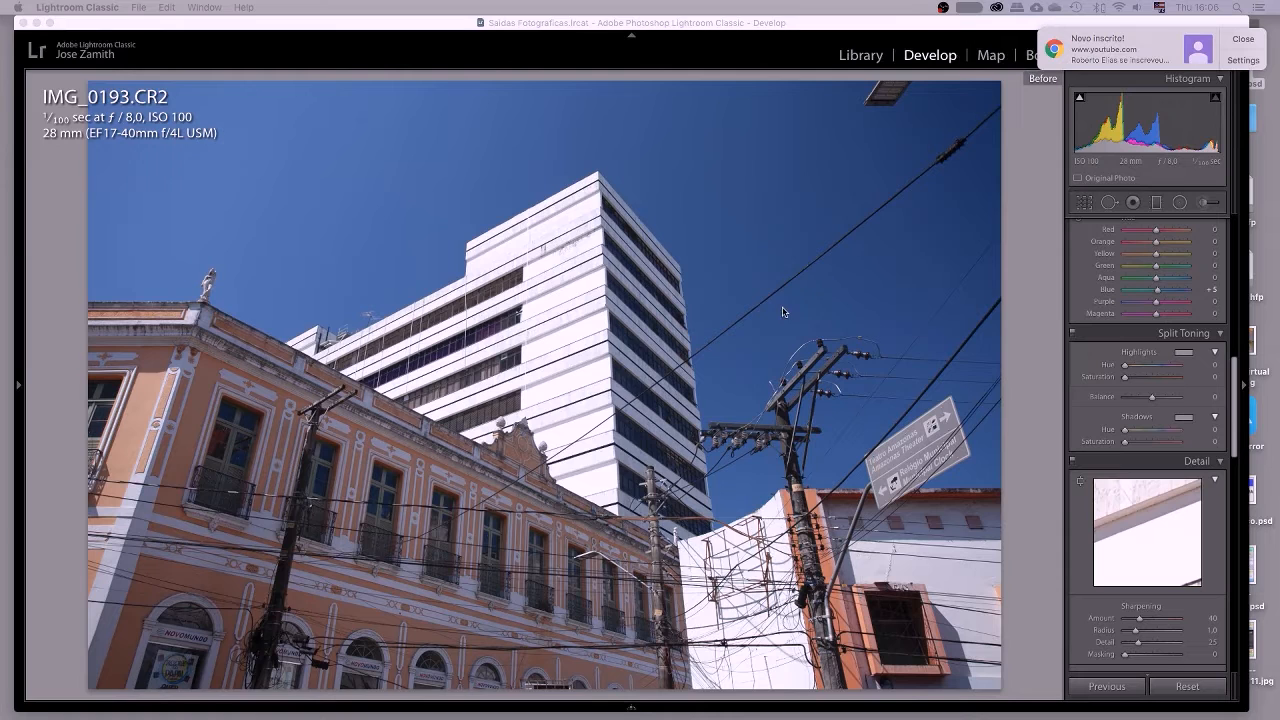
Return to the edited view, zoom 1:1 on the stained wall, and briefly reveal the left panels.
left_click(773, 34)
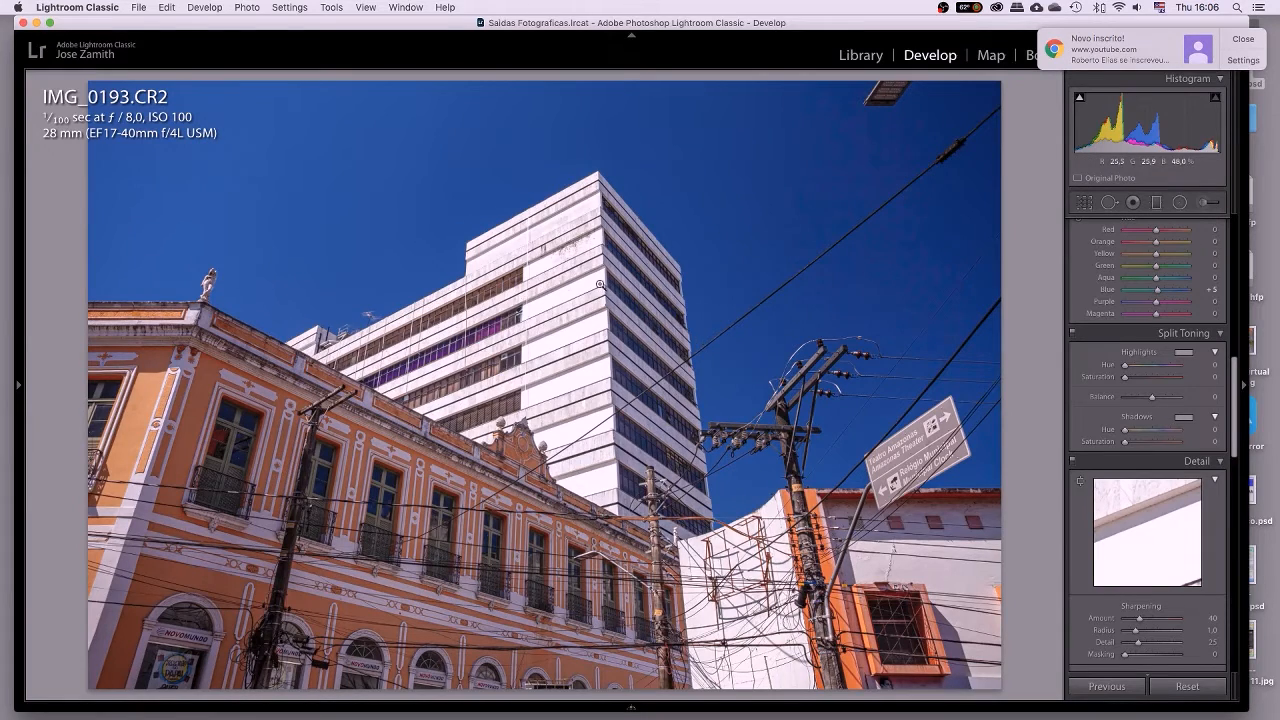
left_click(564, 249)
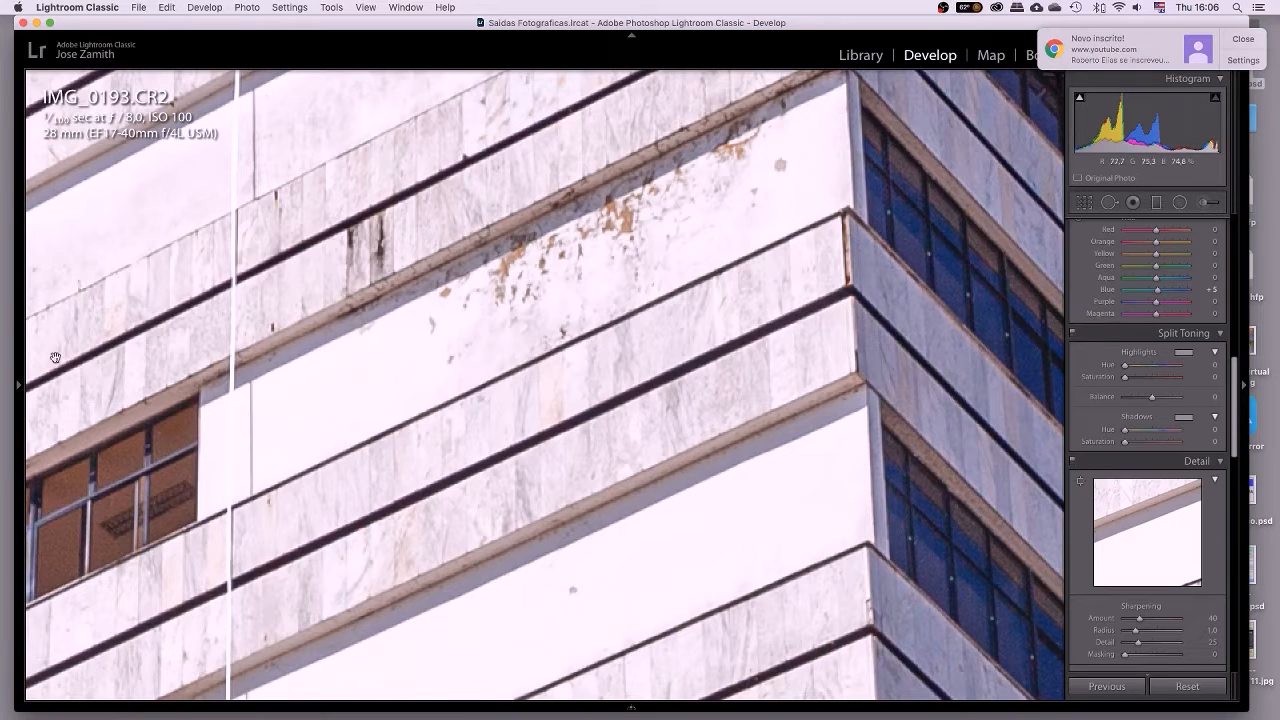
left_click(18, 388)
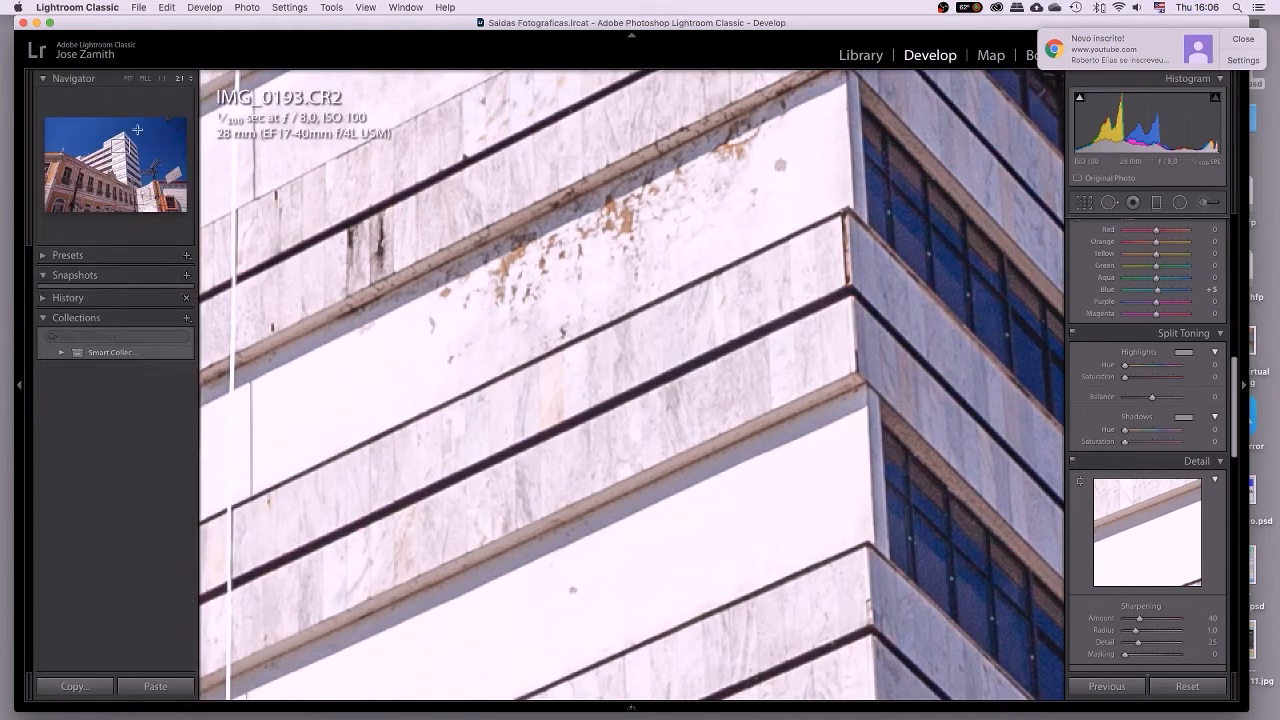
left_click(19, 384)
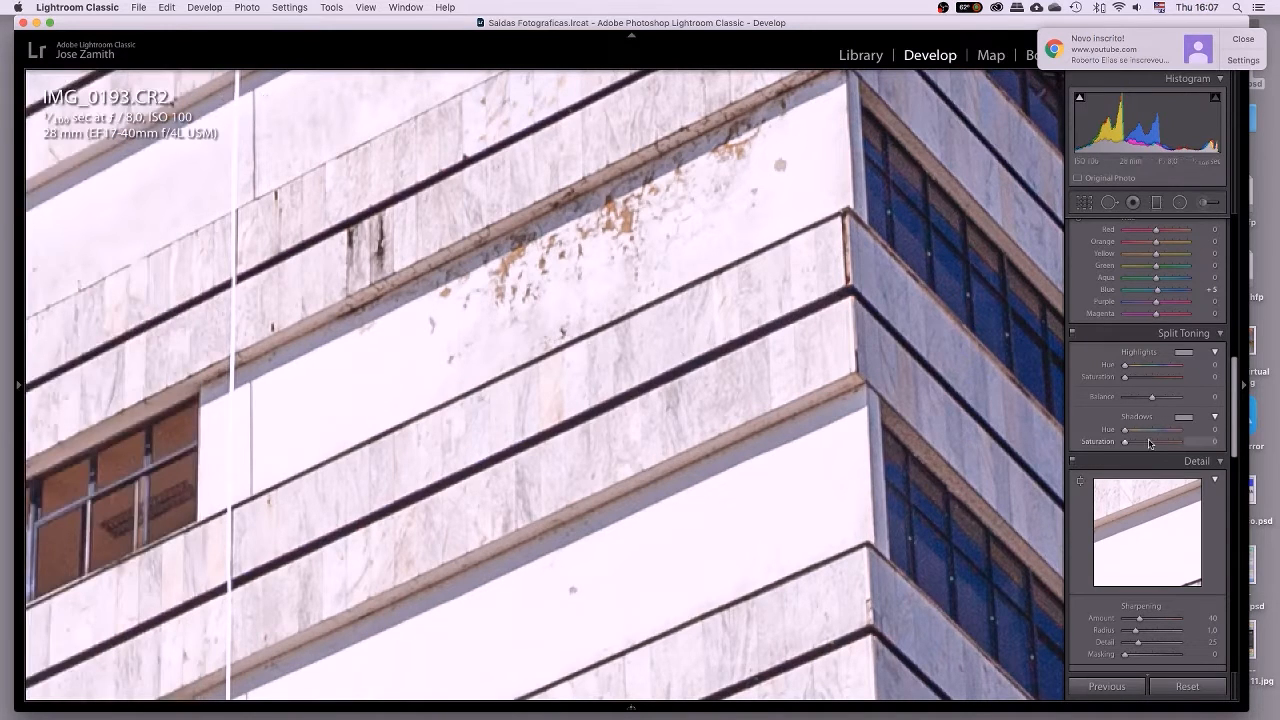
Set Sharpening Amount to 45 and Detail to 35, then fit the whole photo in view.
scroll(1148, 440, "down", 2)
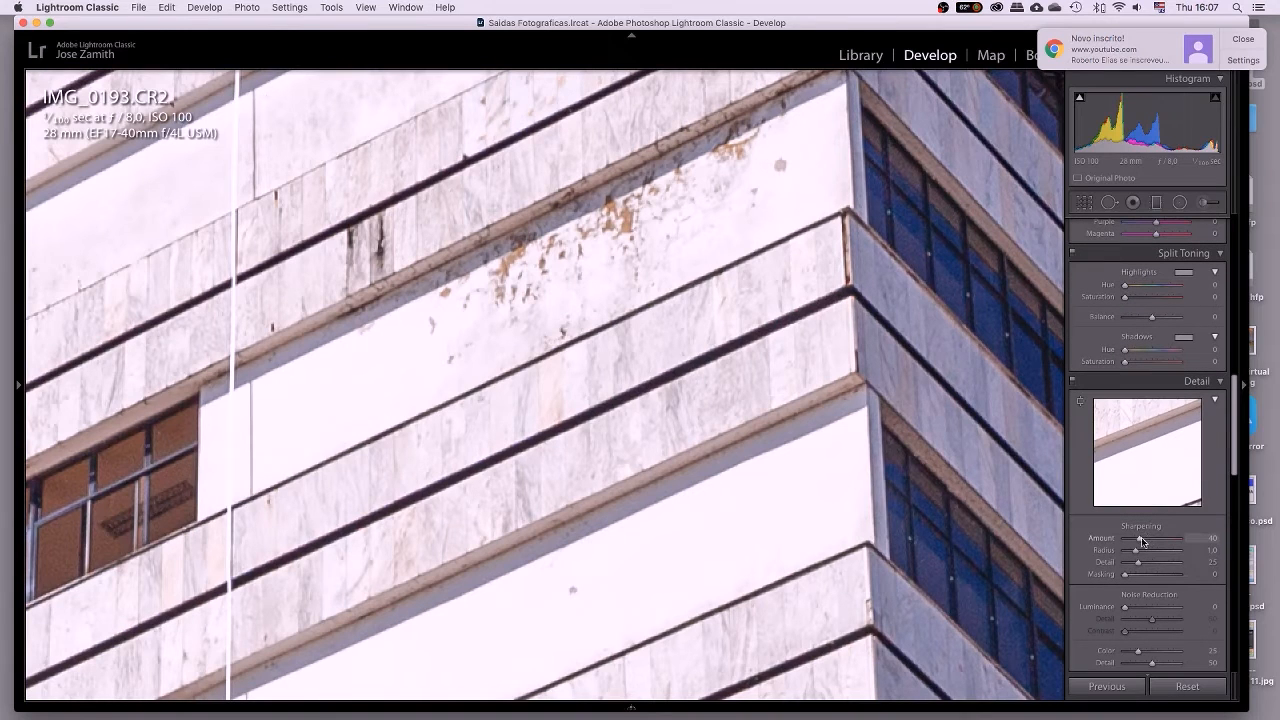
left_click_drag(1141, 541, 1145, 542)
left_click_drag(1136, 566, 1141, 567)
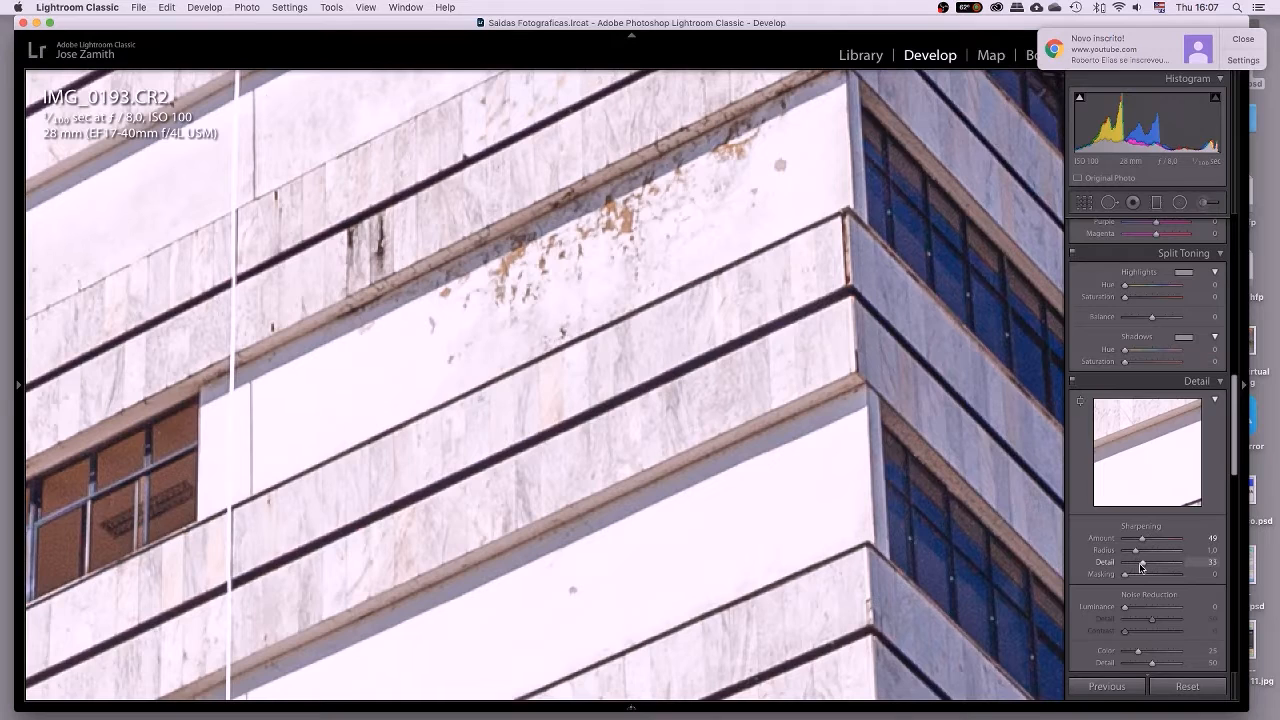
left_click(1212, 562)
key("BackSpace")
type("35")
left_click(1210, 538)
type("45")
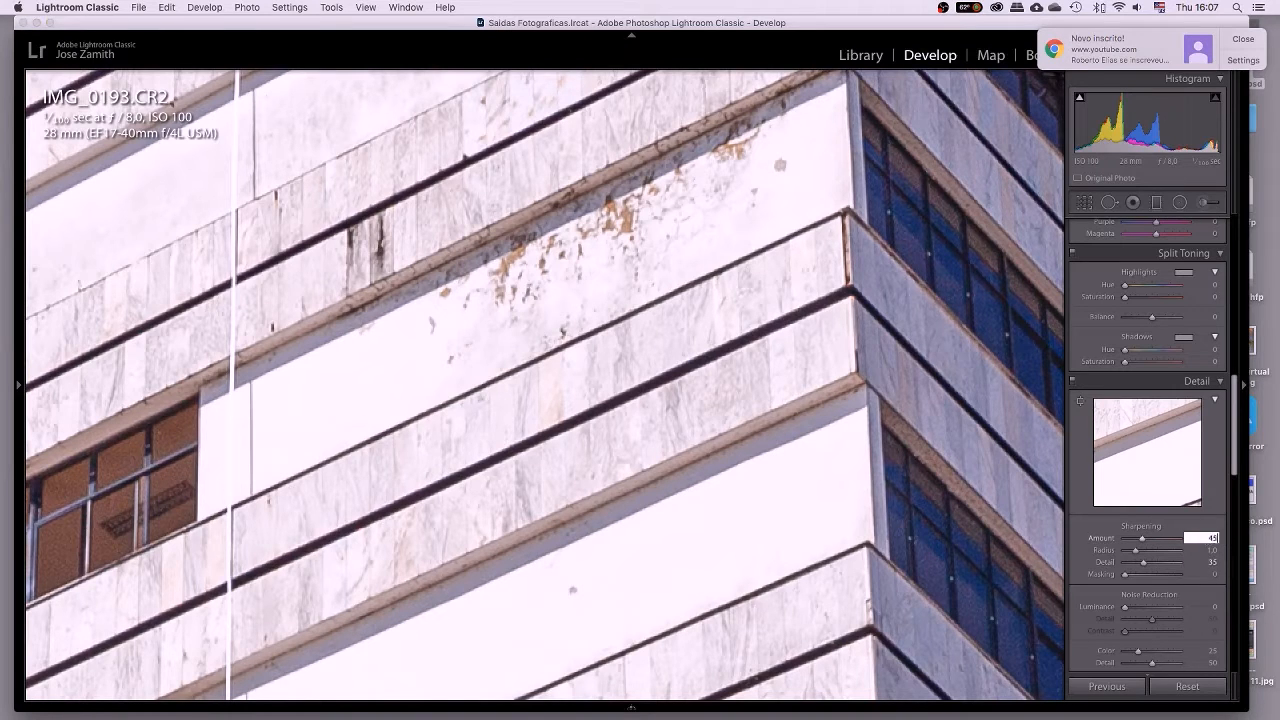
key("Return")
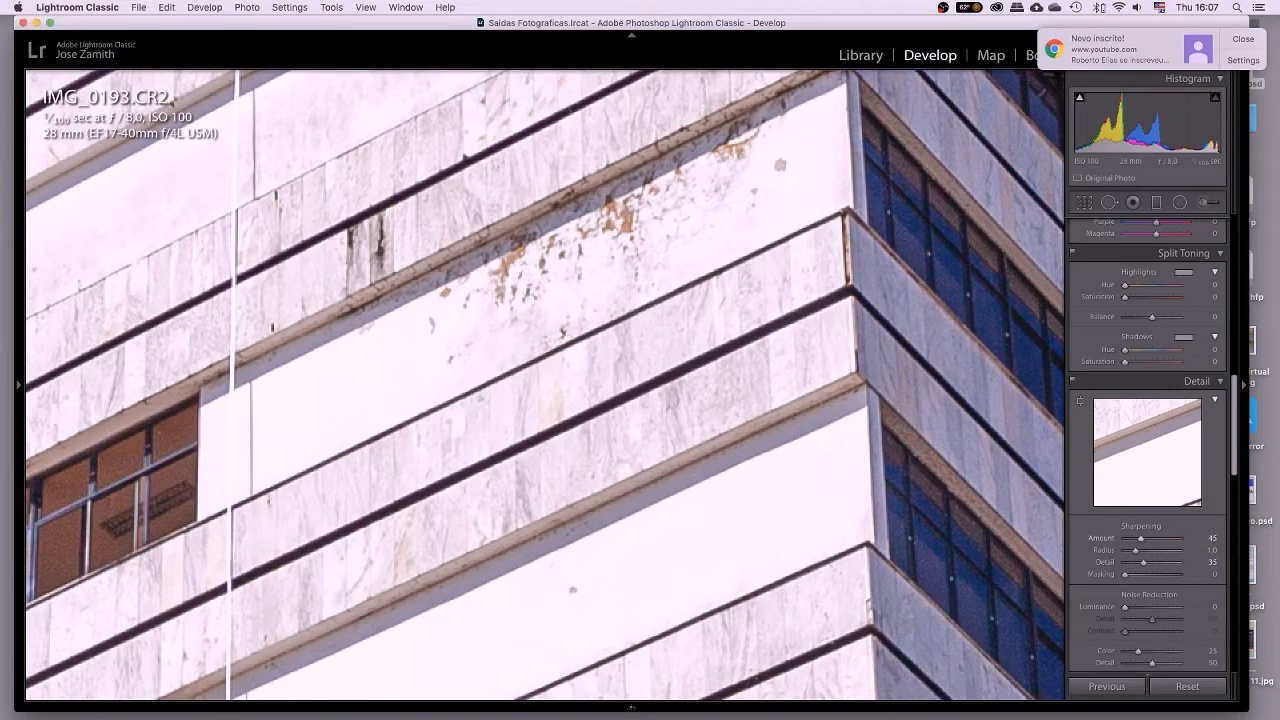
left_click(782, 481)
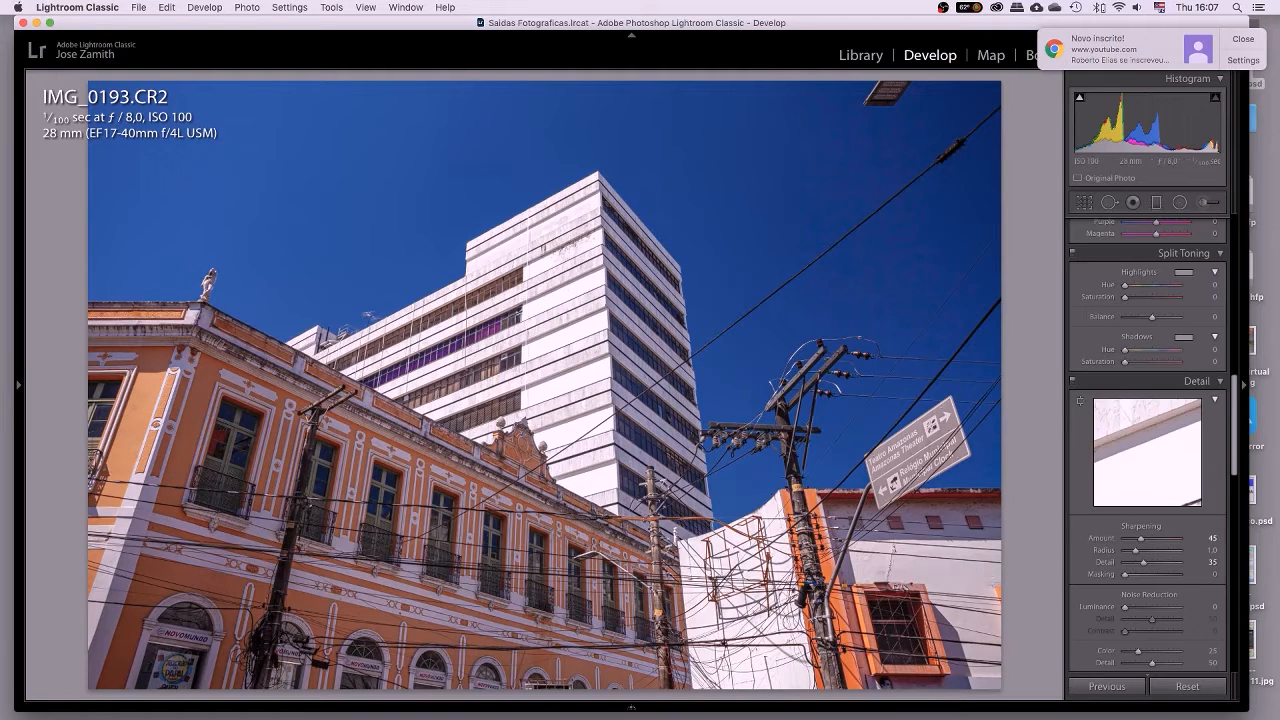
key("super+shift+e")
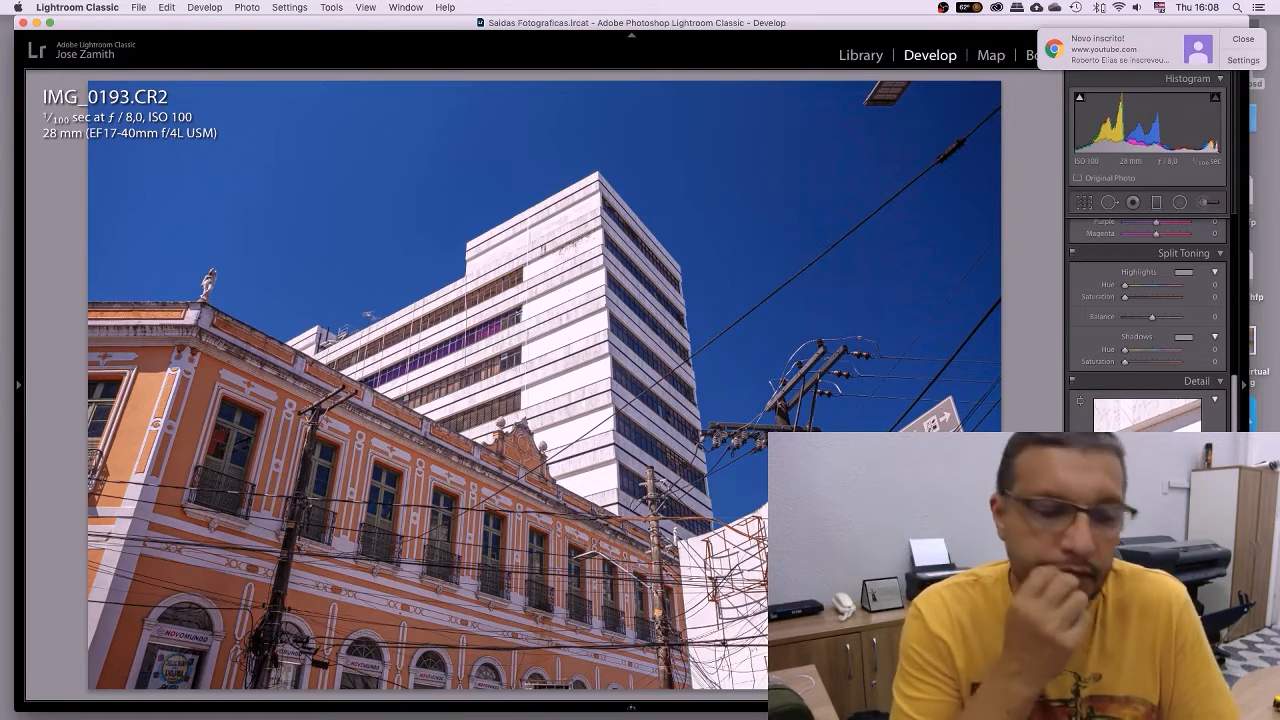
Enter and leave Crop unchanged, compare Before/After with the right panel hidden, then return to Loupe.
key("r")
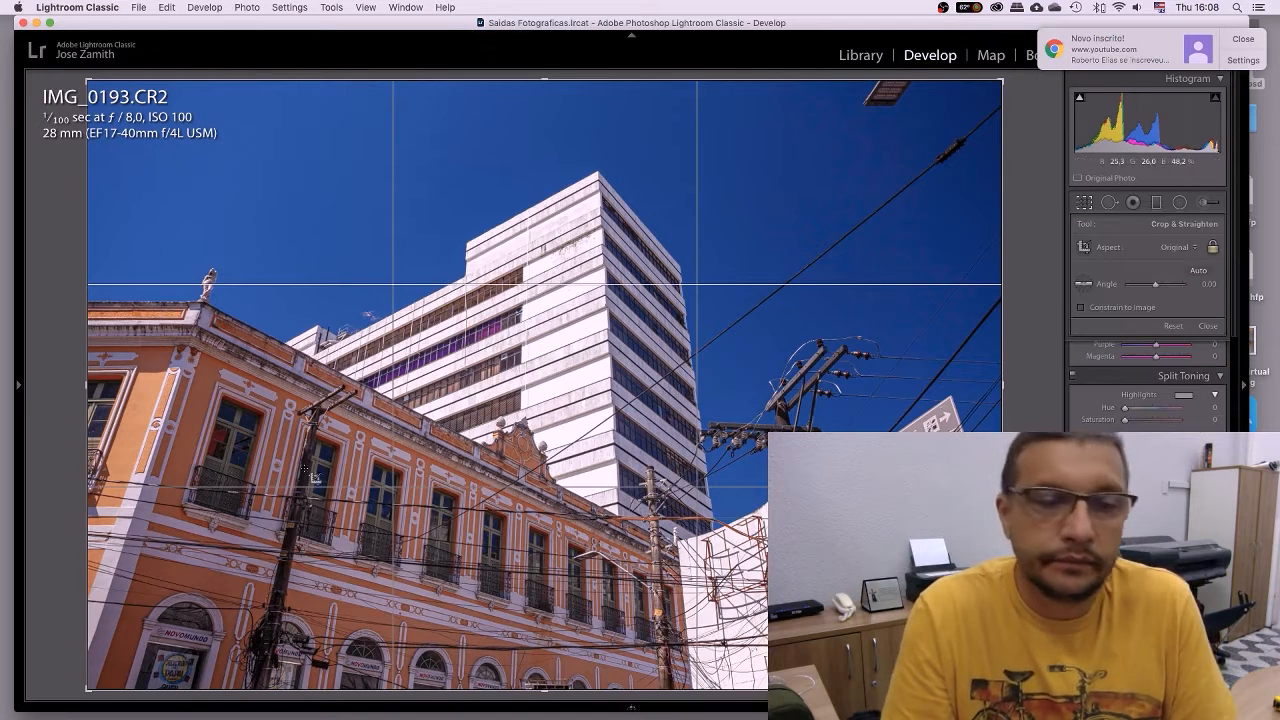
key("r")
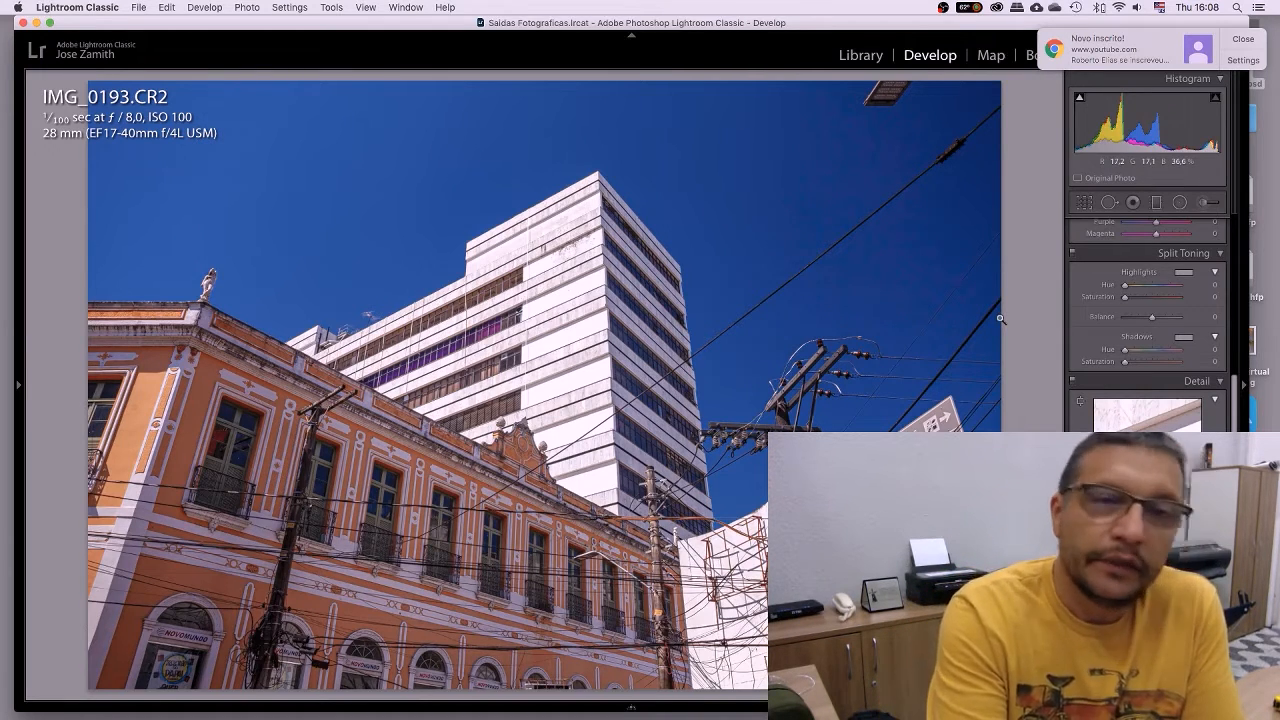
key("y")
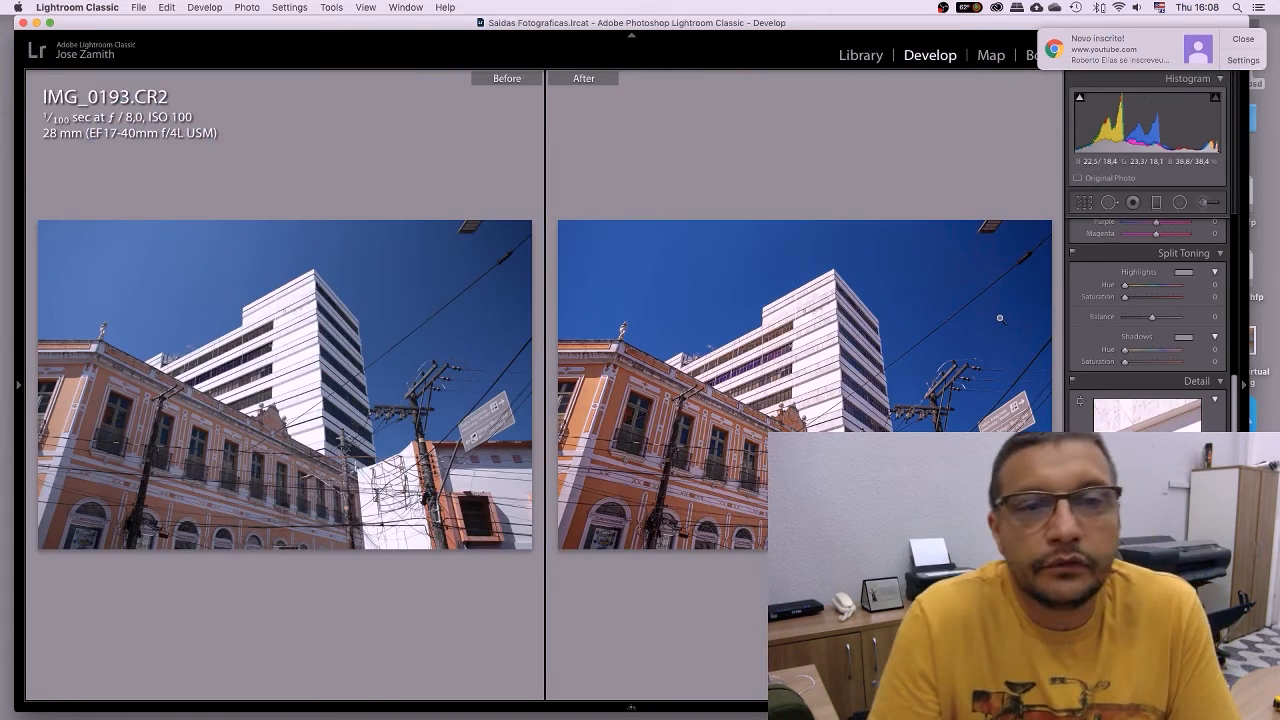
left_click(1246, 386)
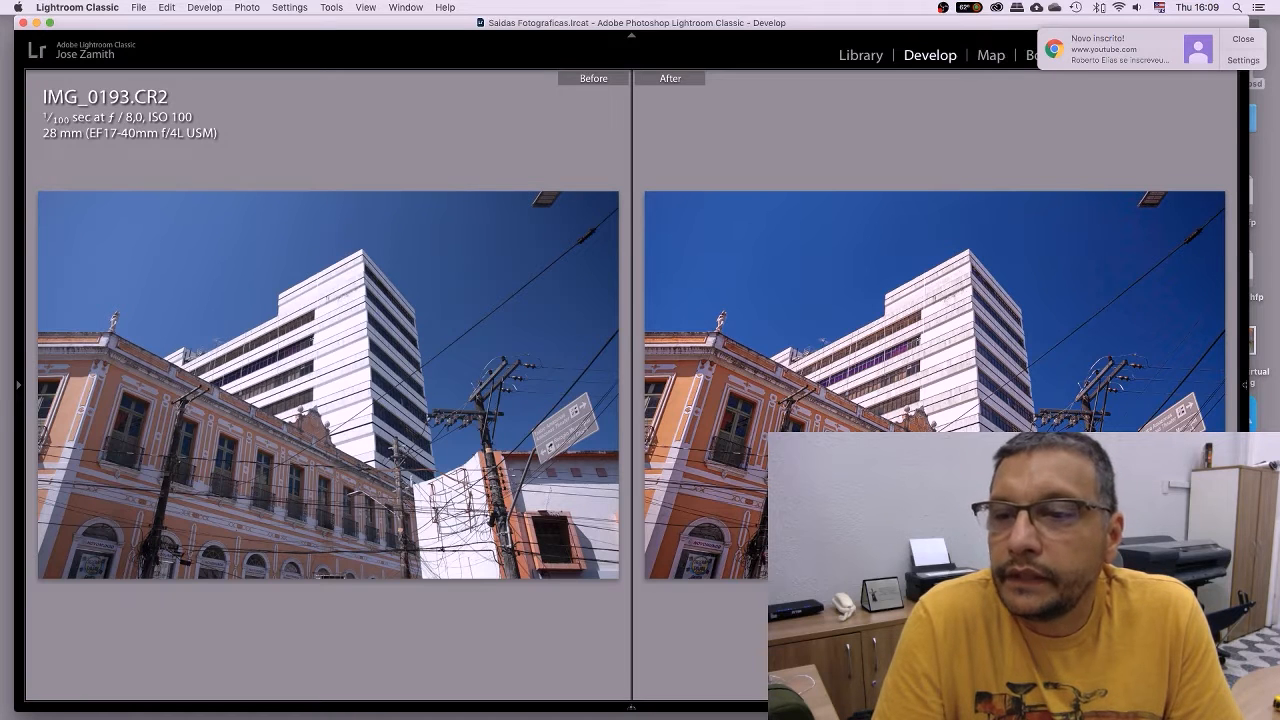
key("y")
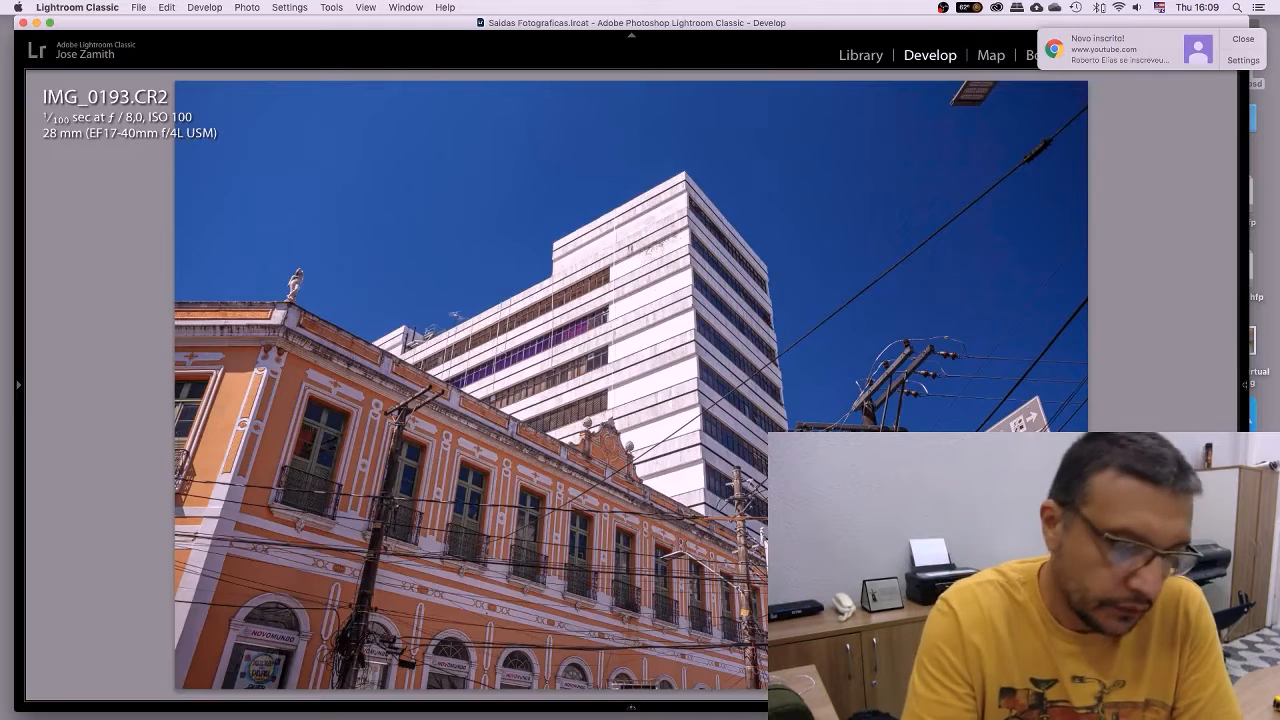
Preview the original, restore the right adjustment panels, and show the filmstrip again.
key("backslash")
key("backslash")
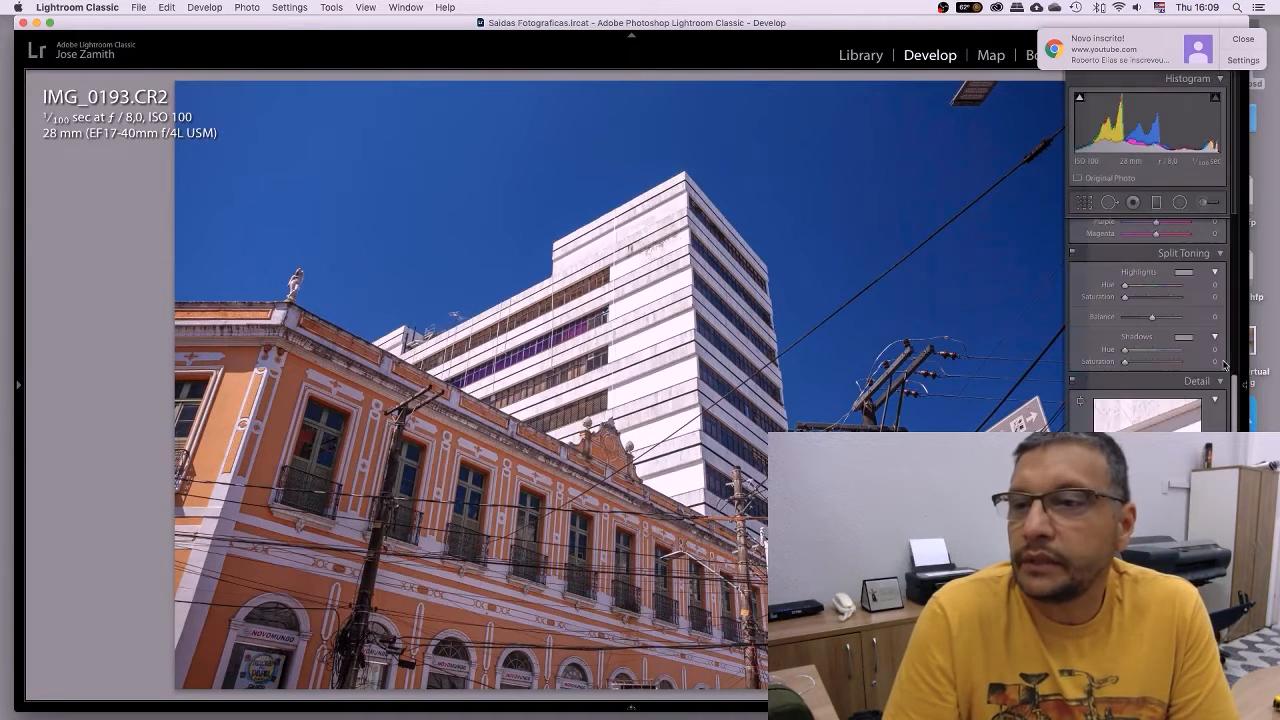
left_click(1243, 388)
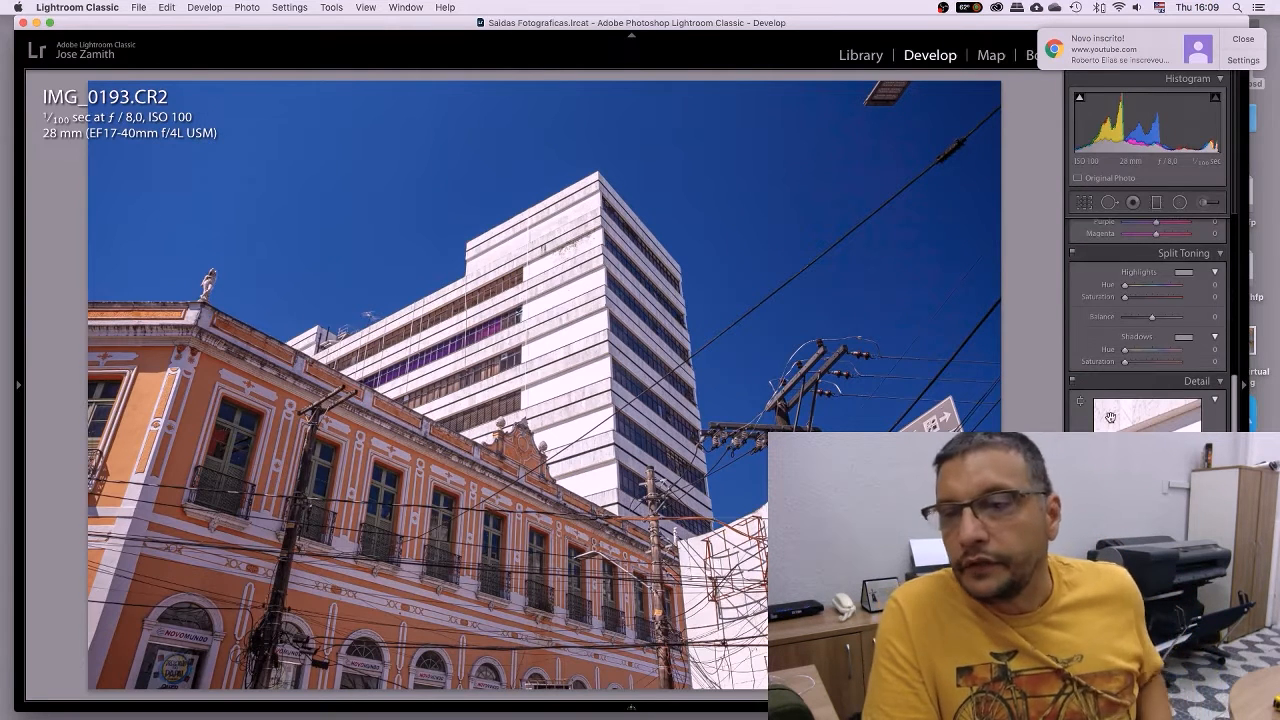
scroll(1110, 416, "down", 5)
scroll(1110, 420, "down", 15)
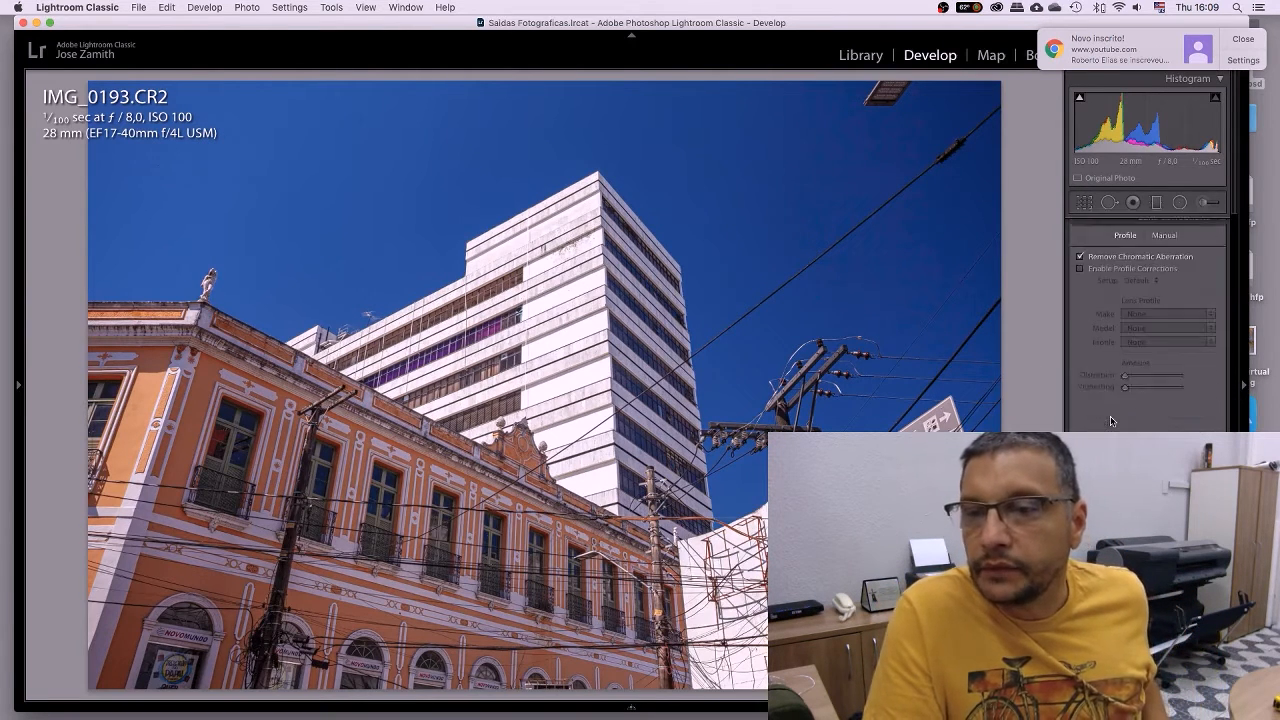
scroll(1110, 420, "up", 15)
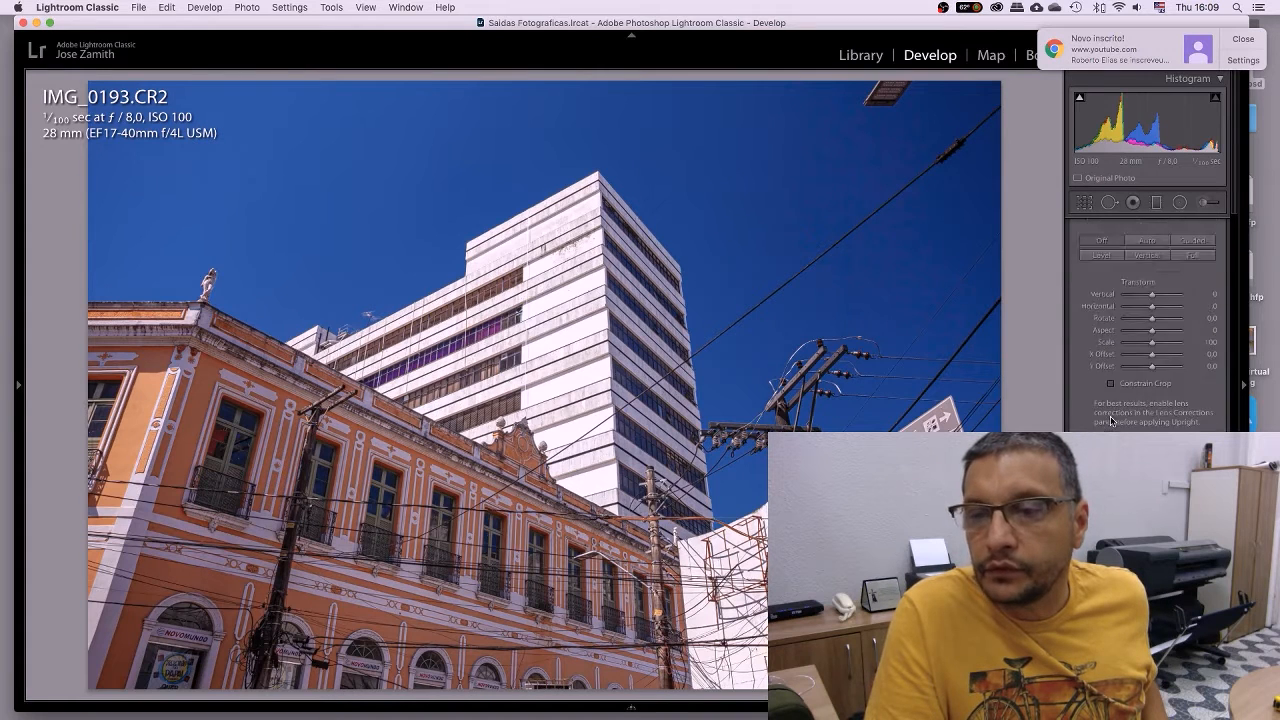
scroll(1110, 420, "up", 1)
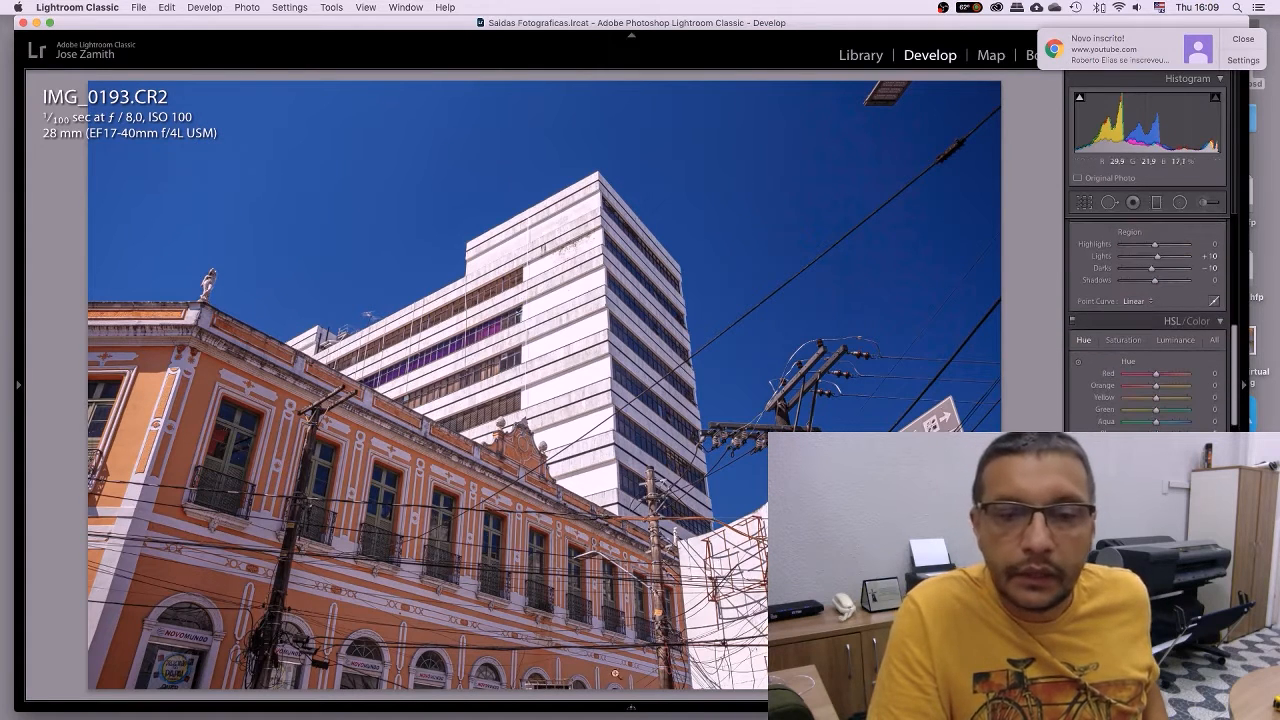
left_click(631, 707)
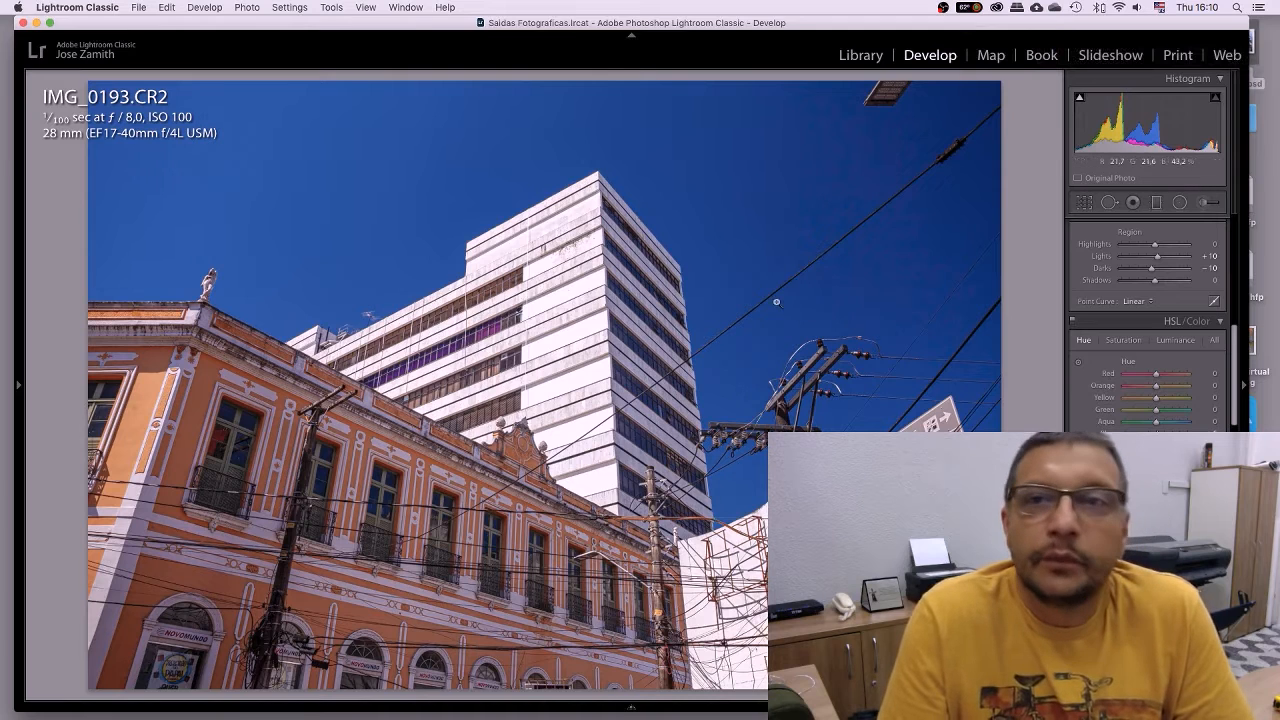
Browse the Library grid, then back in Develop bring up the File menu.
left_click(850, 58)
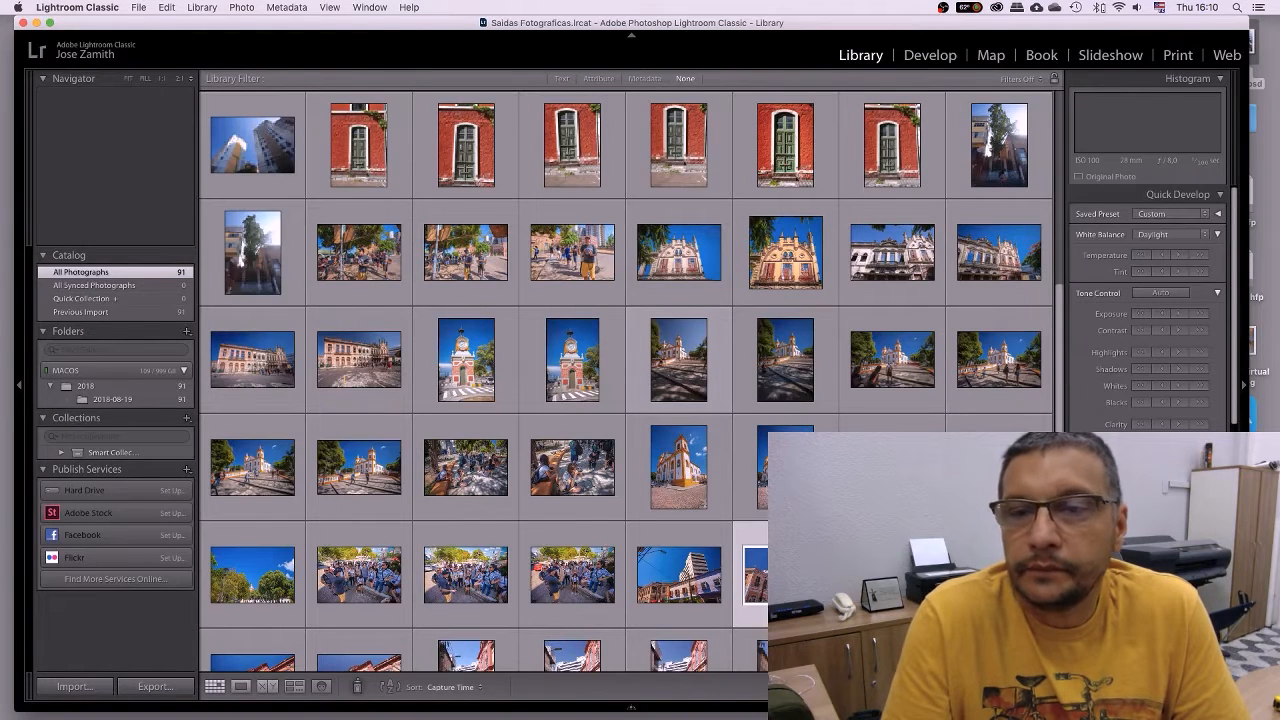
scroll(814, 292, "down", 4)
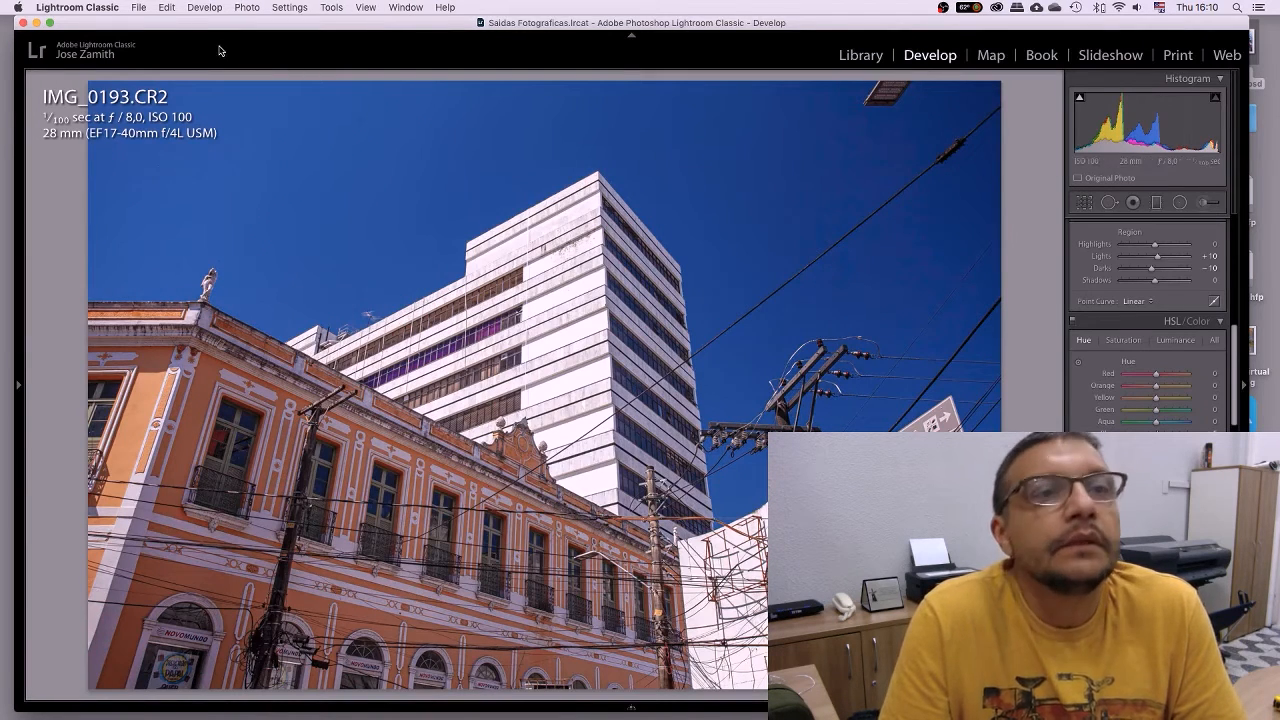
left_click(139, 8)
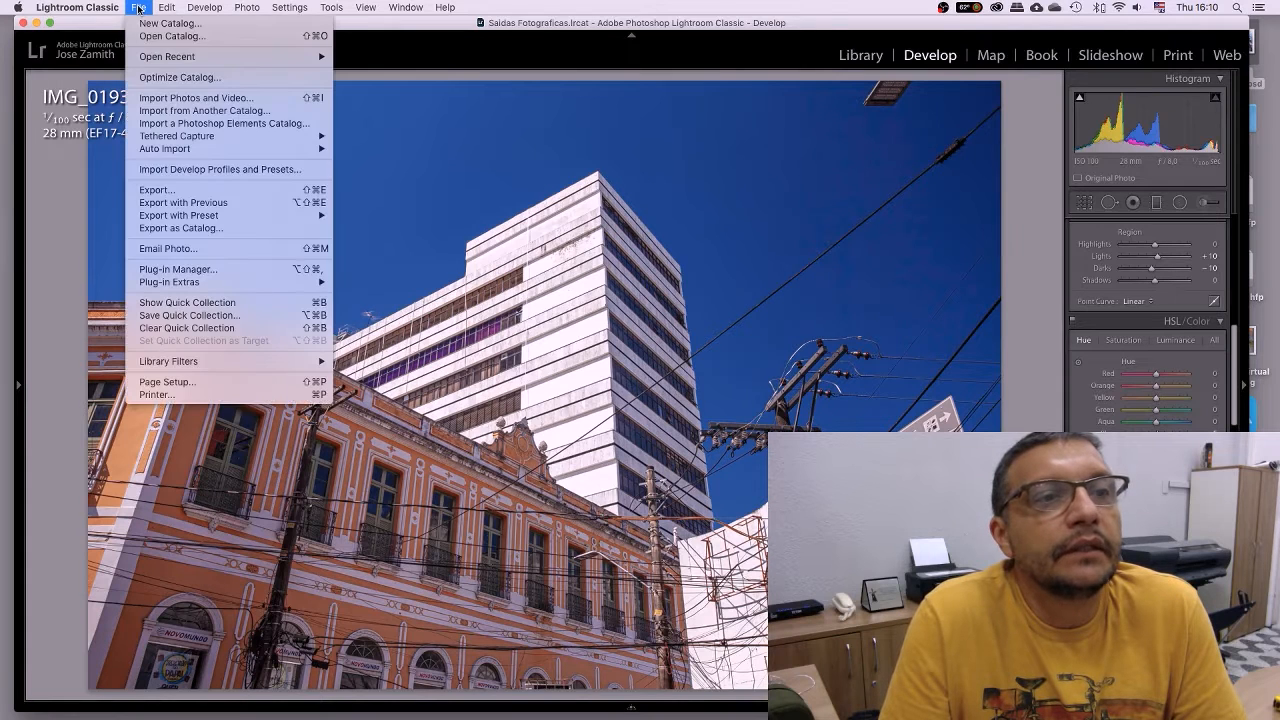
Open the Export One File dialog and enlarge it to show all sections.
left_click(185, 190)
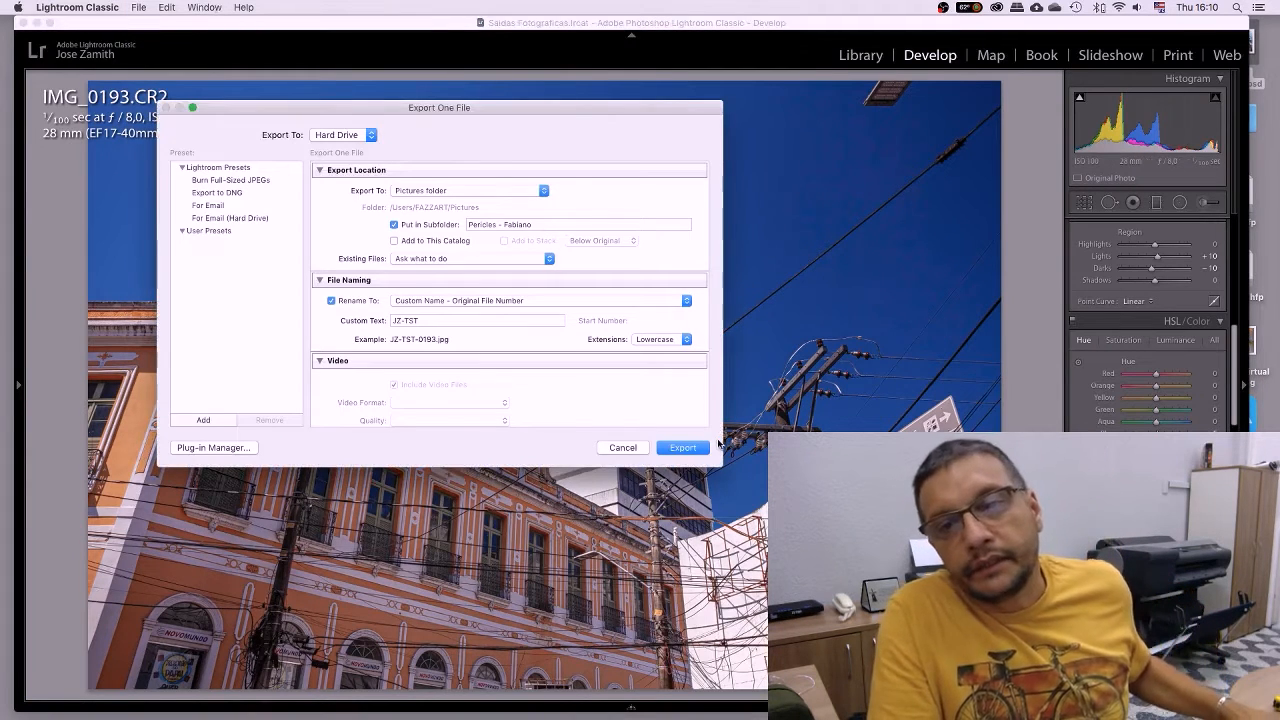
left_click_drag(722, 466, 927, 677)
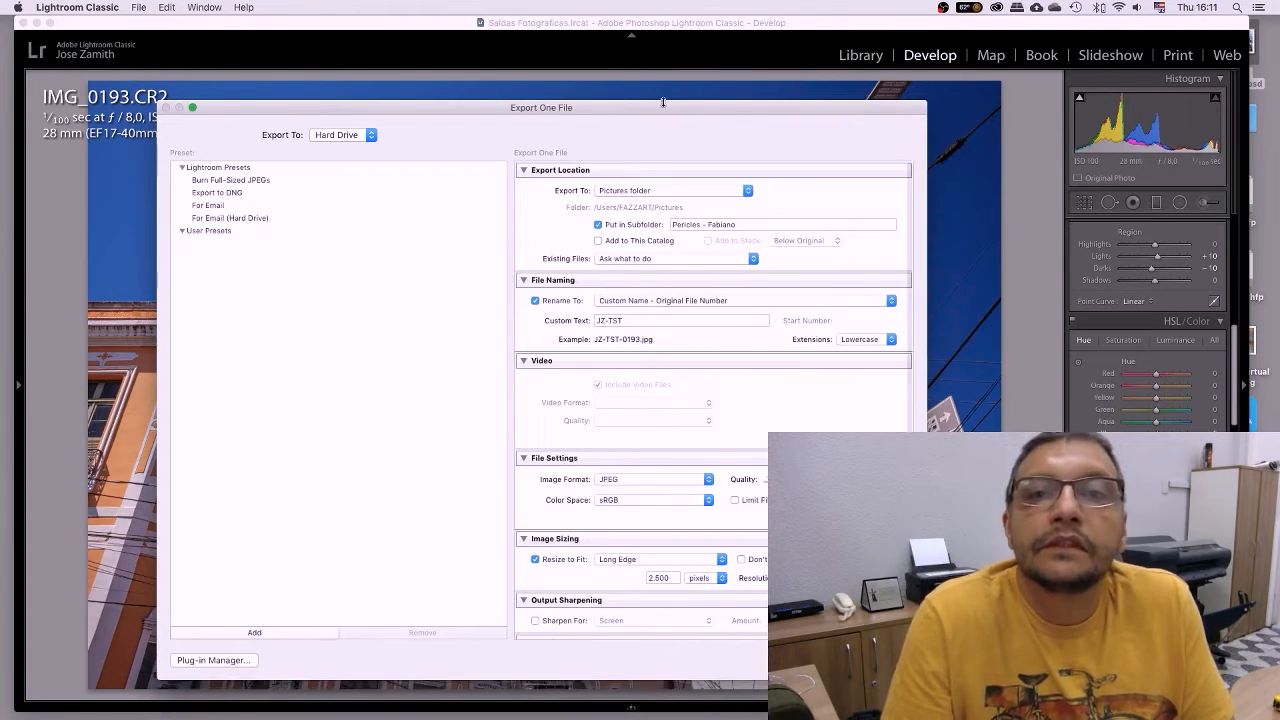
left_click_drag(662, 101, 657, 47)
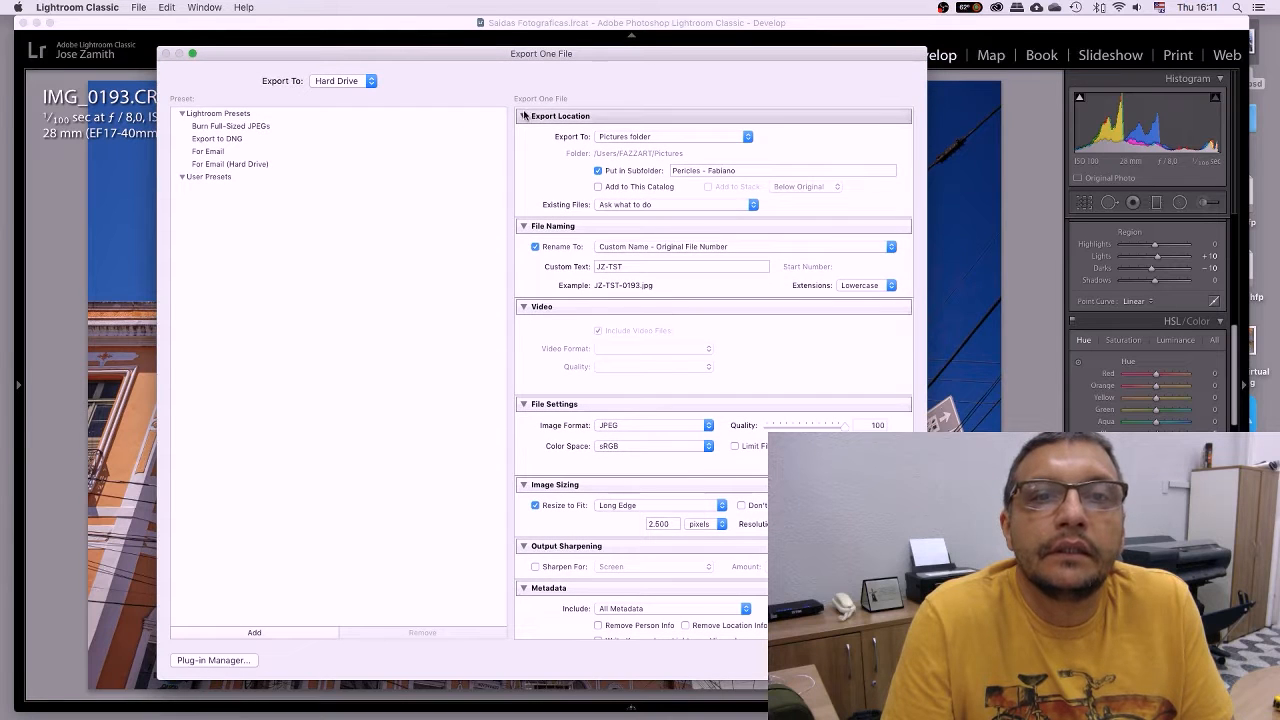
Collapse all nine export sections, from Export Location through Post-Processing, to one-line summaries.
left_click(524, 116)
left_click(524, 135)
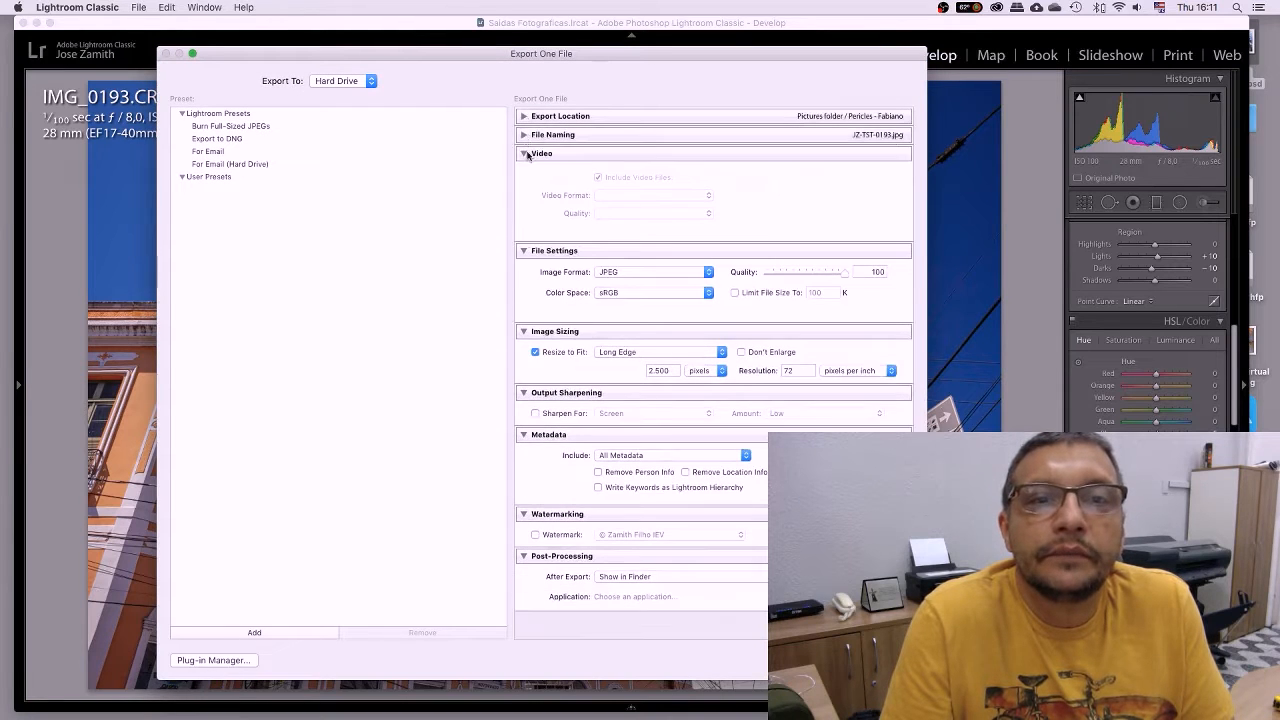
left_click(524, 154)
left_click(524, 172)
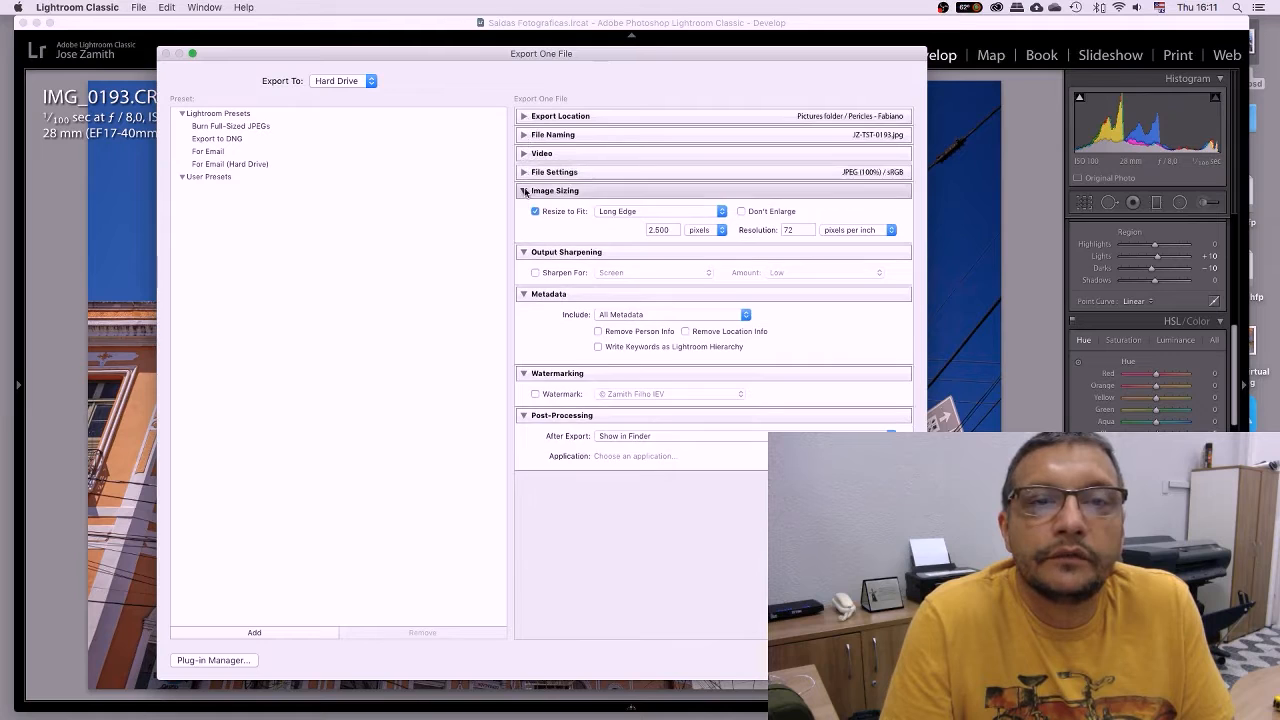
left_click(524, 191)
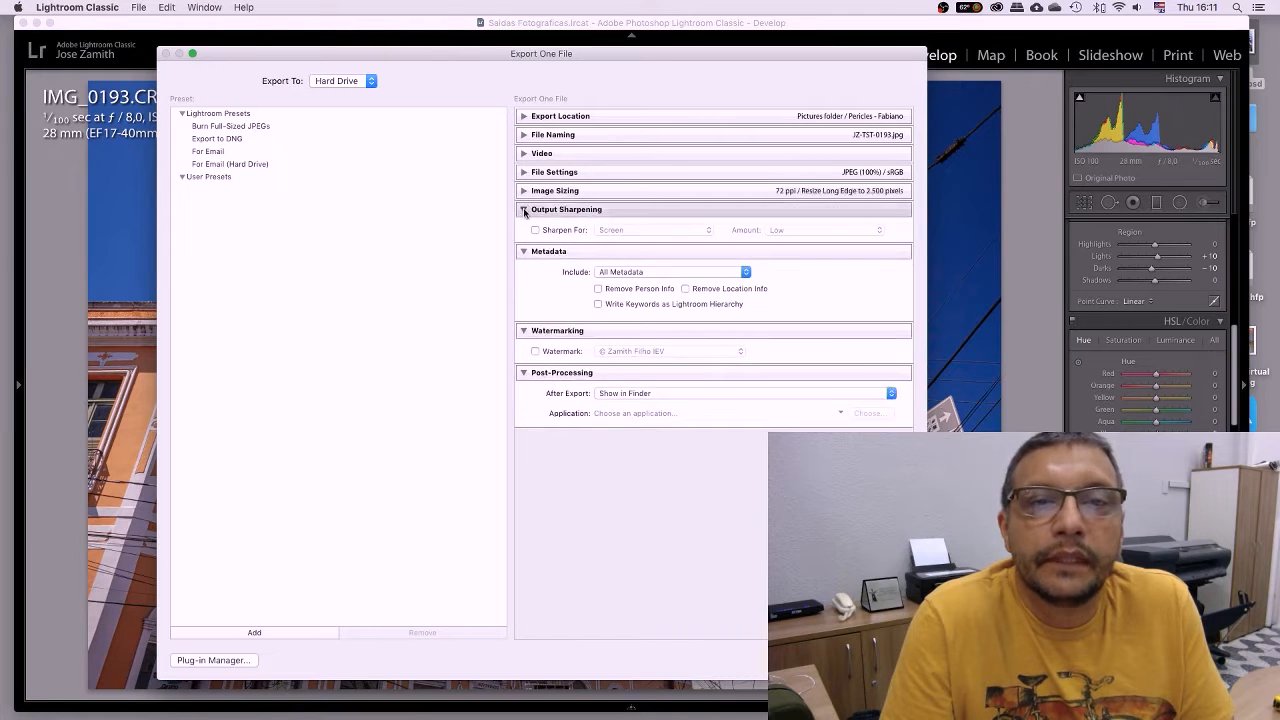
left_click(524, 210)
left_click(523, 228)
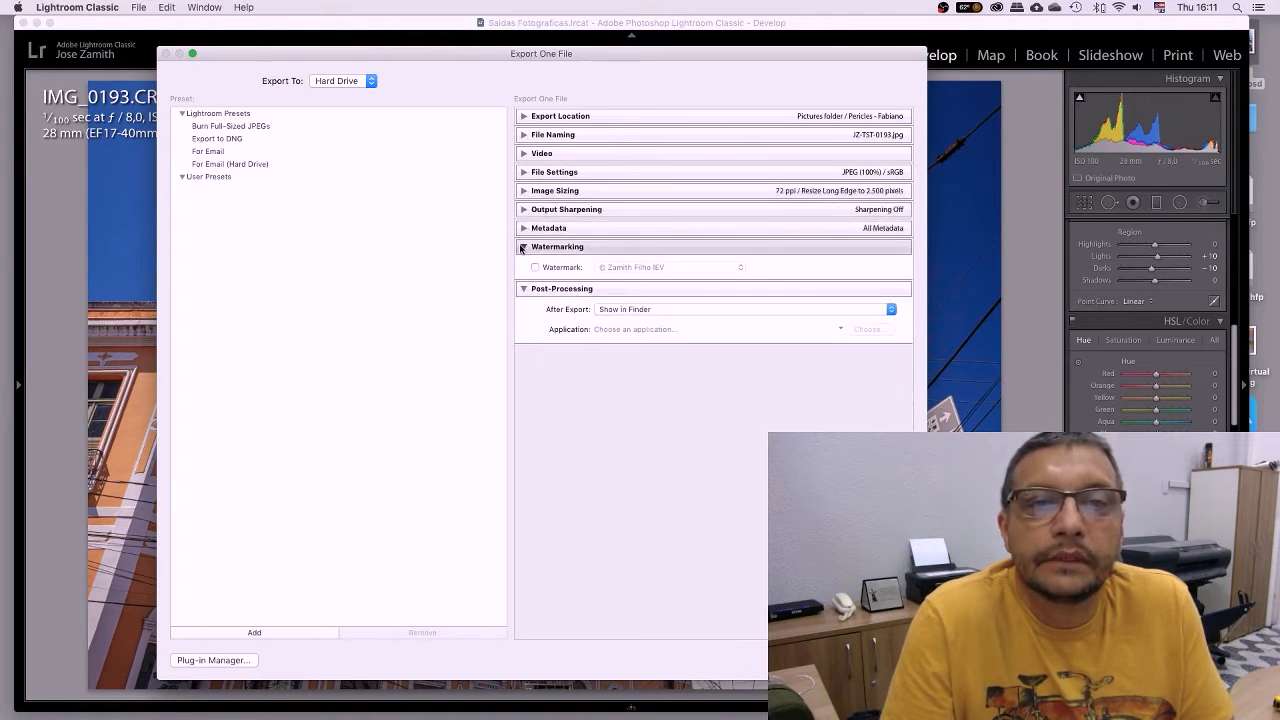
left_click(522, 247)
left_click(523, 266)
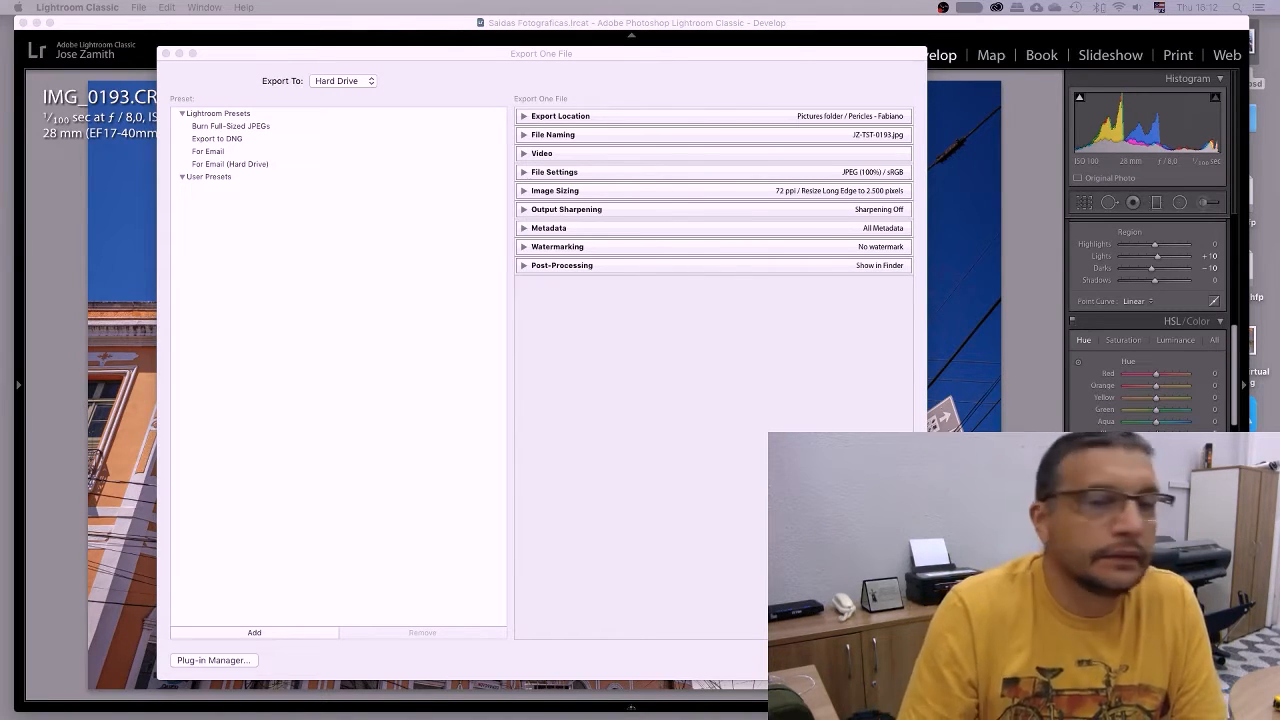
Expand Export Location and keep the Pictures folder as the export destination.
left_click_drag(615, 54, 598, 56)
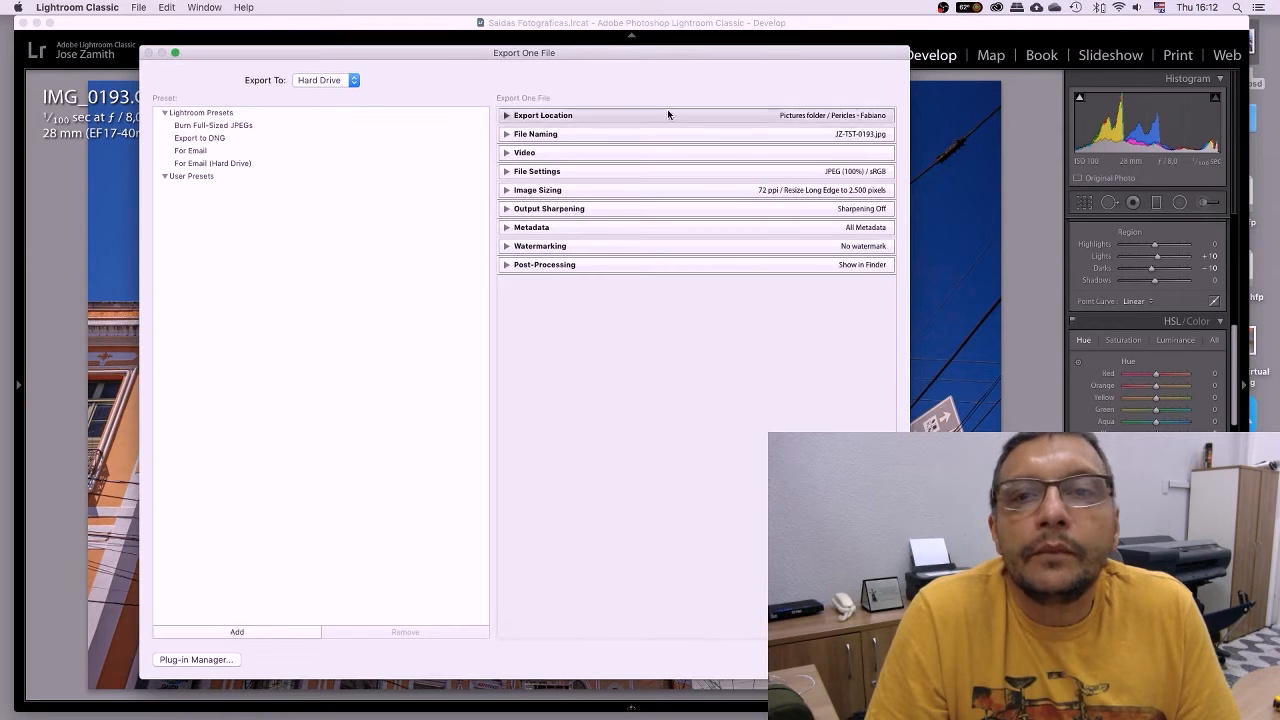
left_click(506, 116)
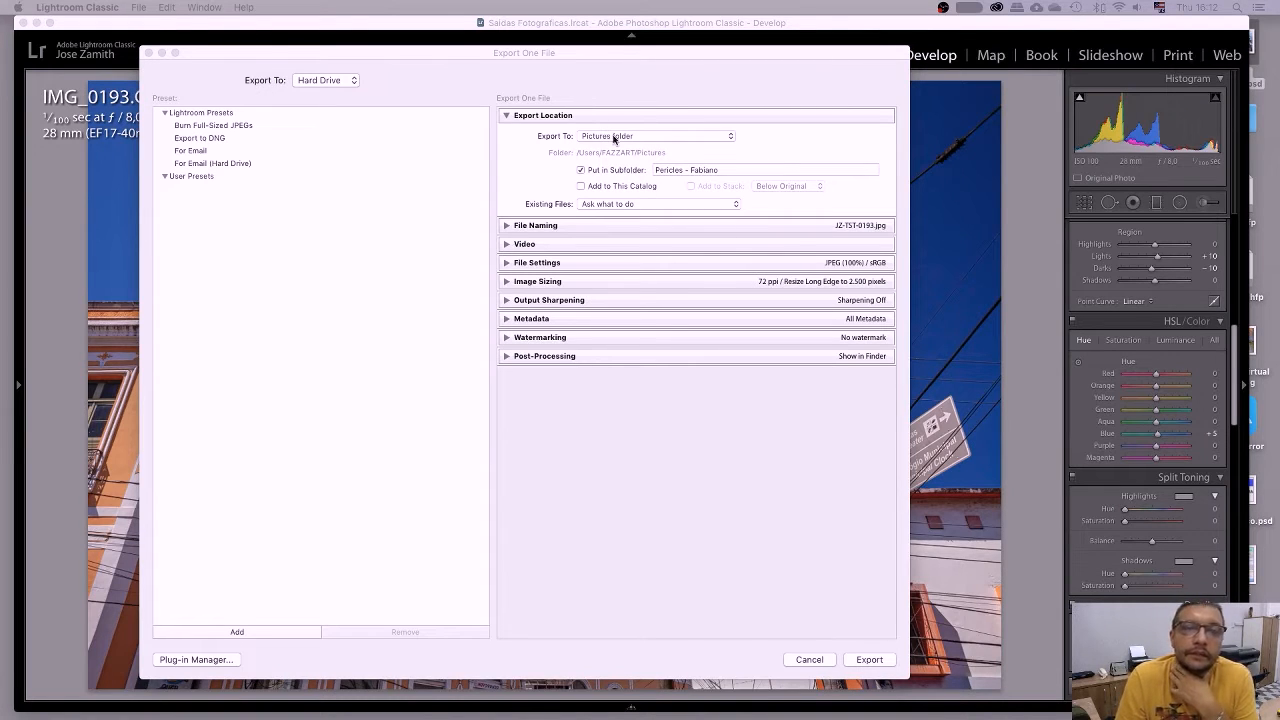
left_click(730, 137)
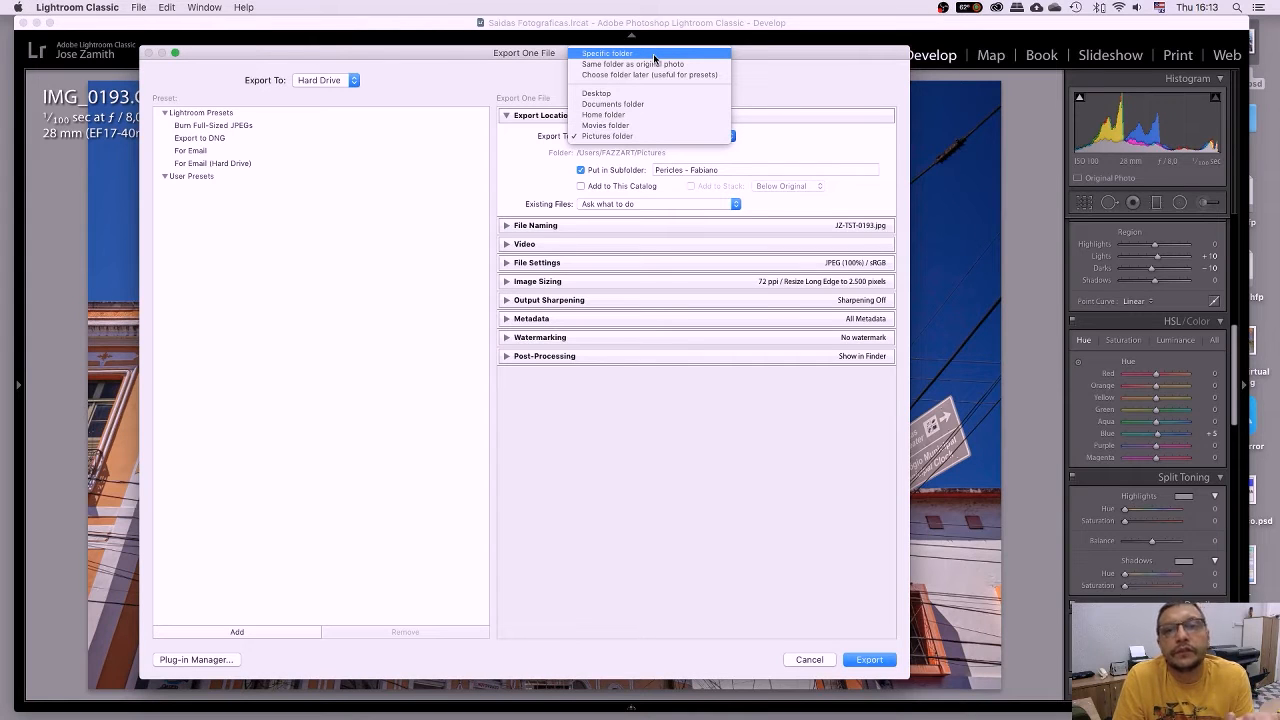
left_click(631, 136)
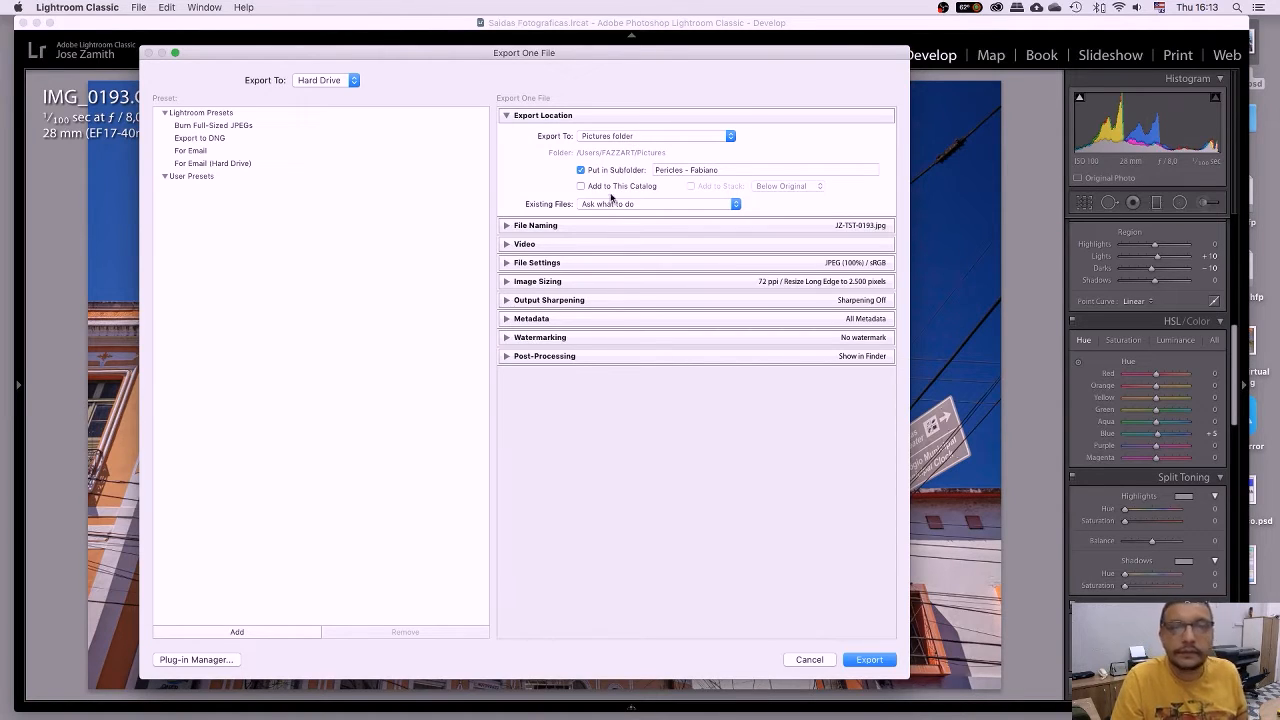
Name the export subfolder 'Lightroom Live Youtube' and expand the File Naming options.
triple_click(723, 170)
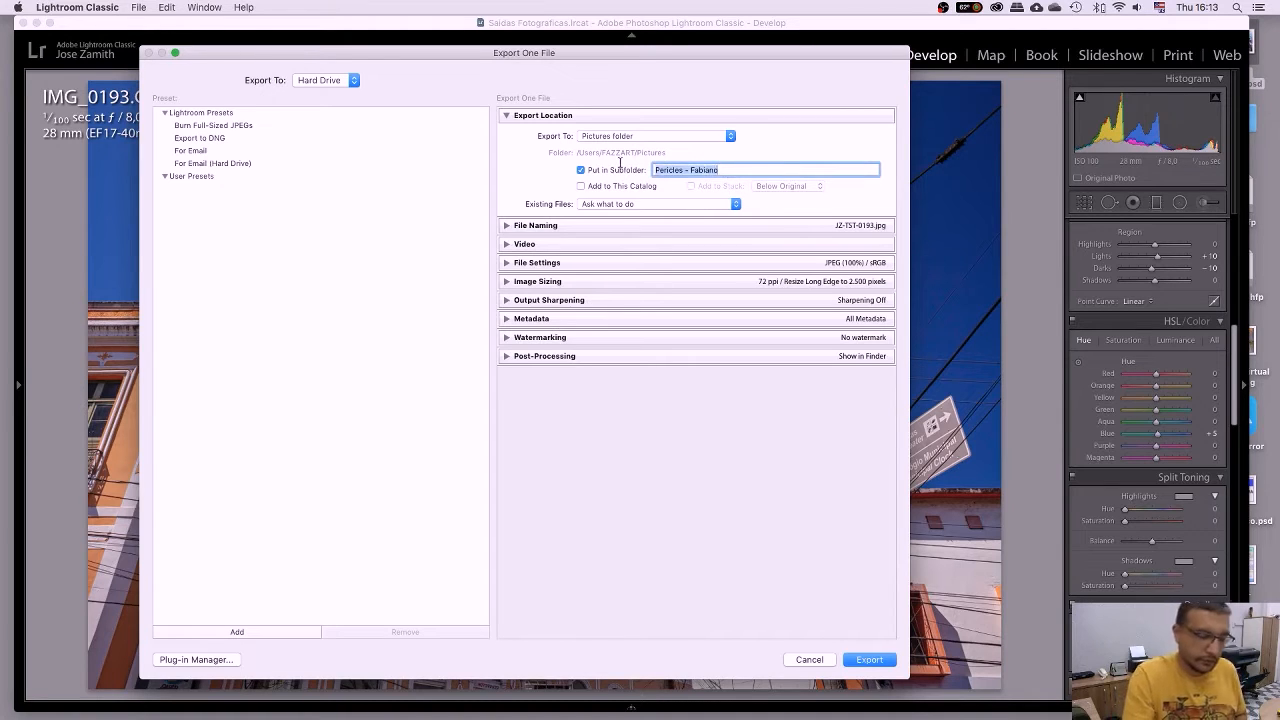
key("BackSpace")
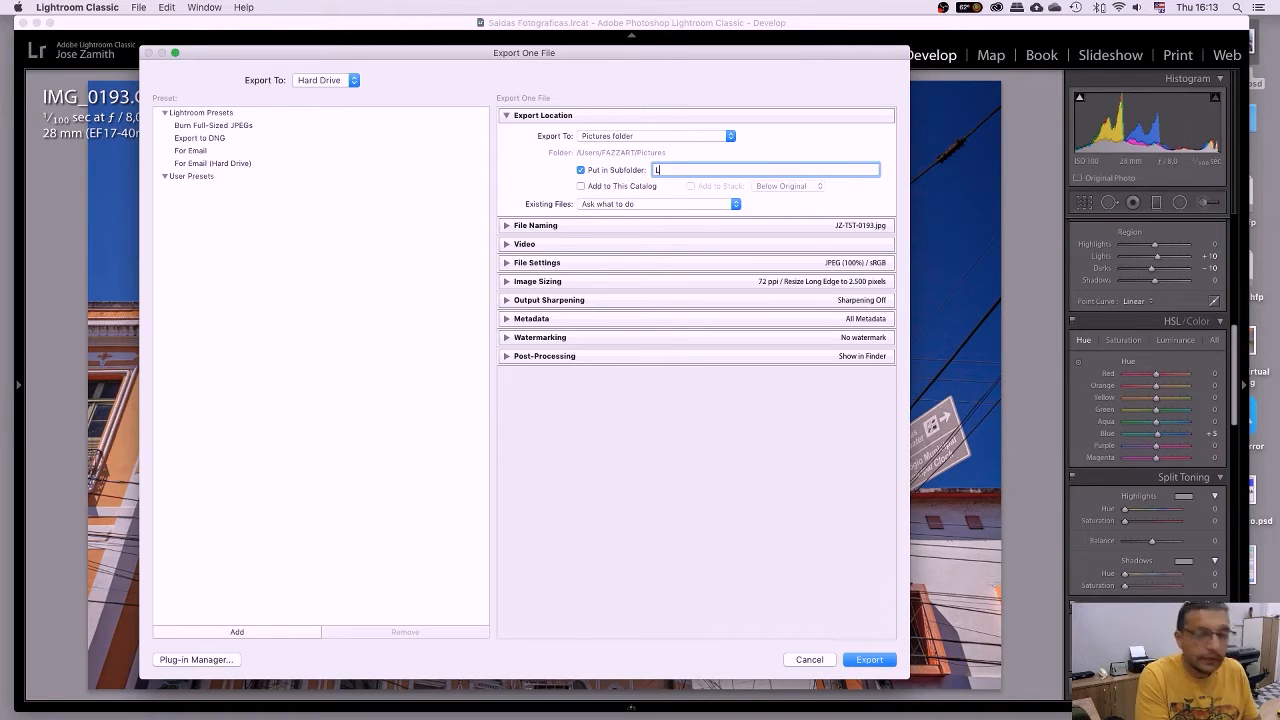
type("Lightro")
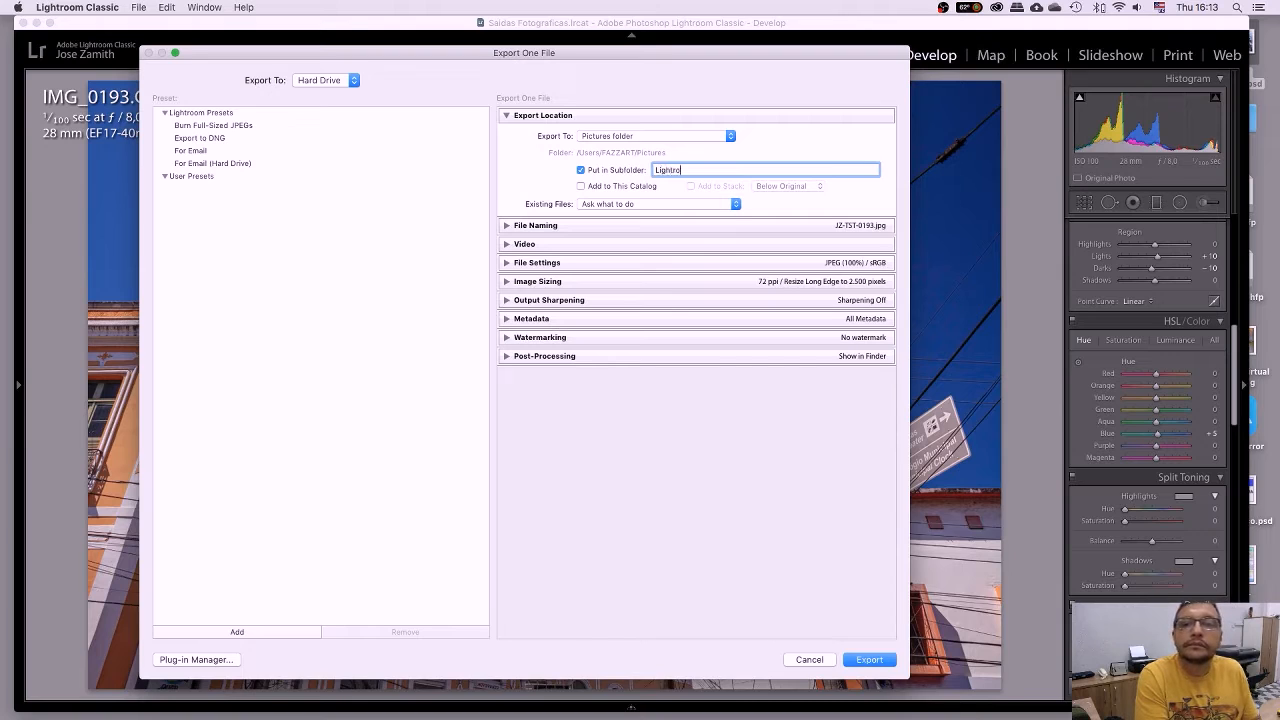
type("om Live")
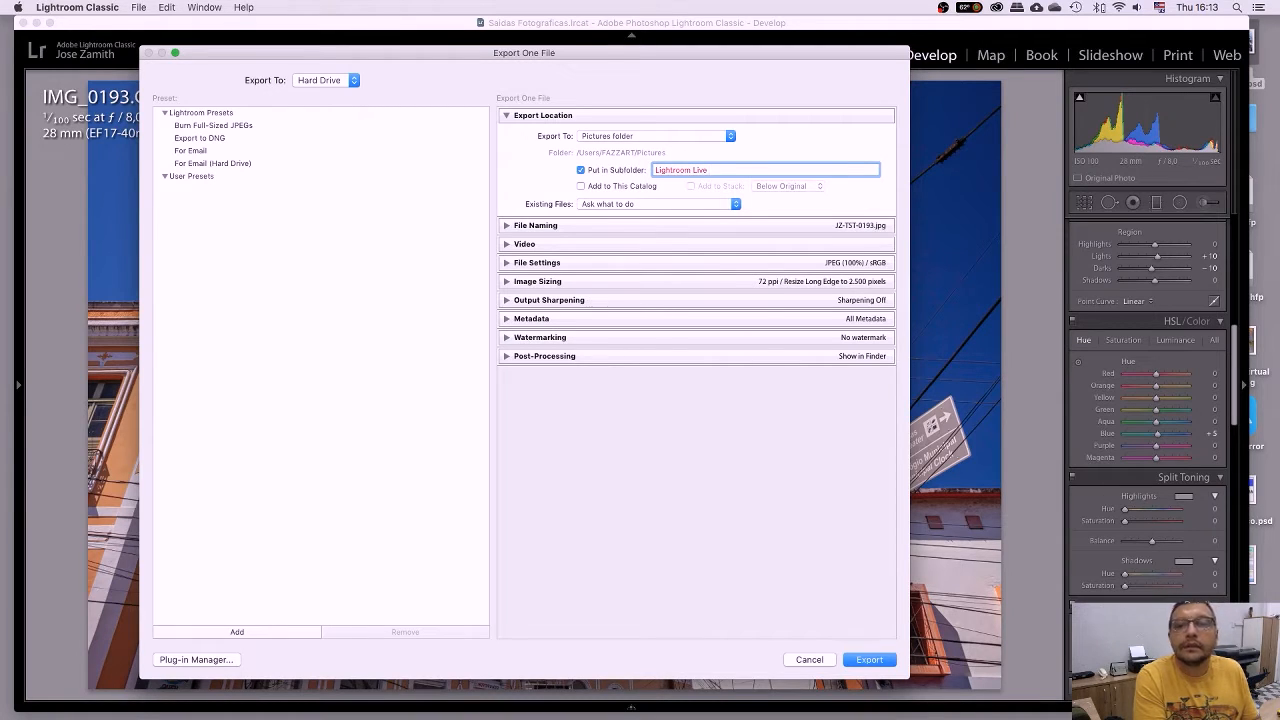
type(" Youtube")
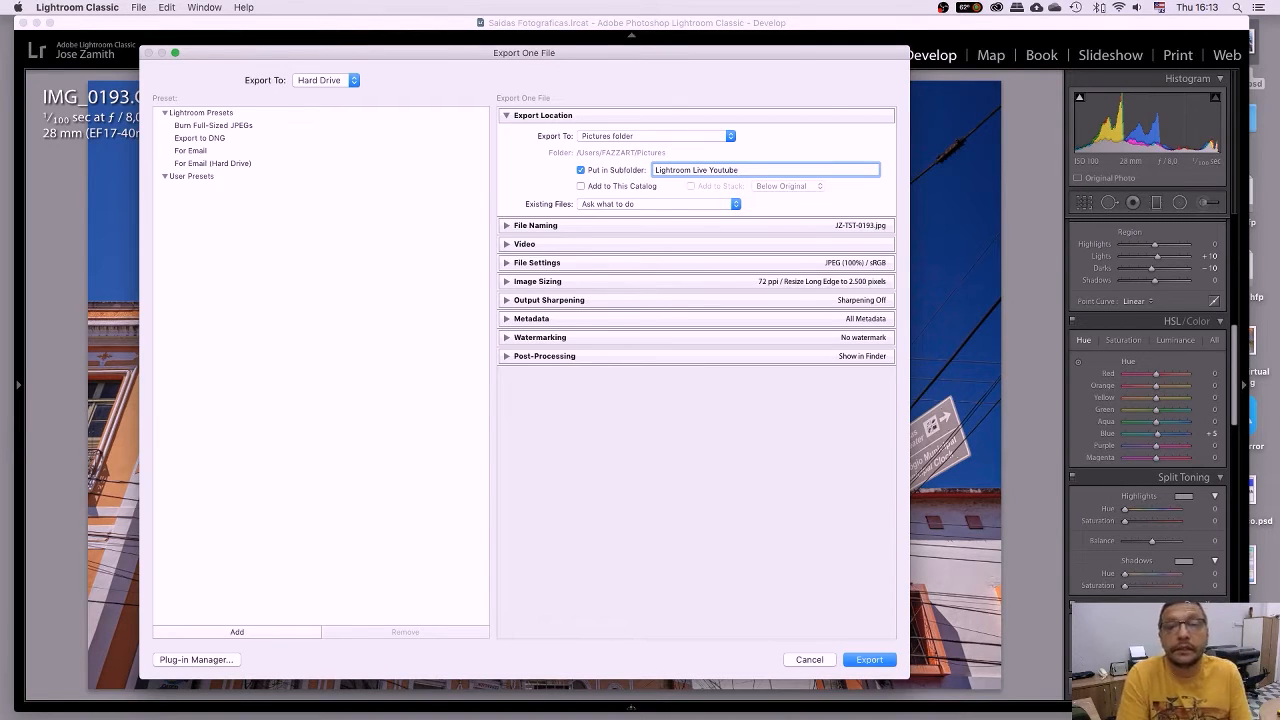
left_click(507, 226)
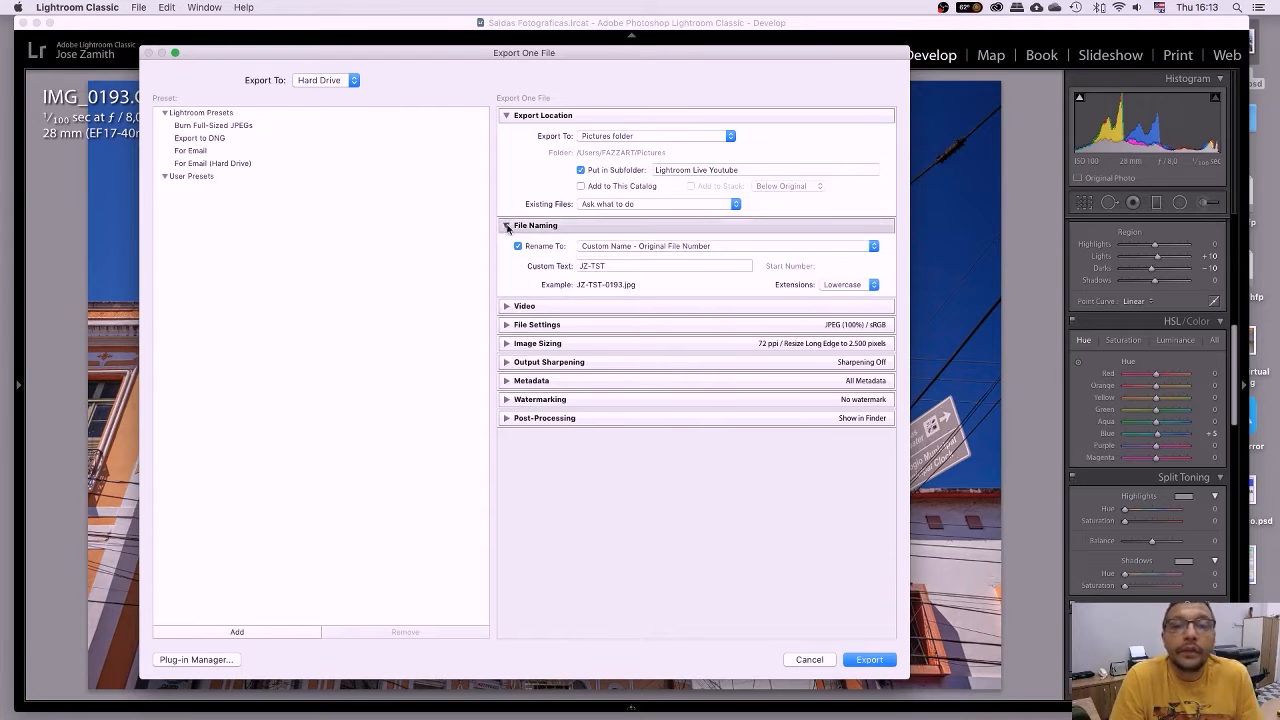
left_click(655, 246)
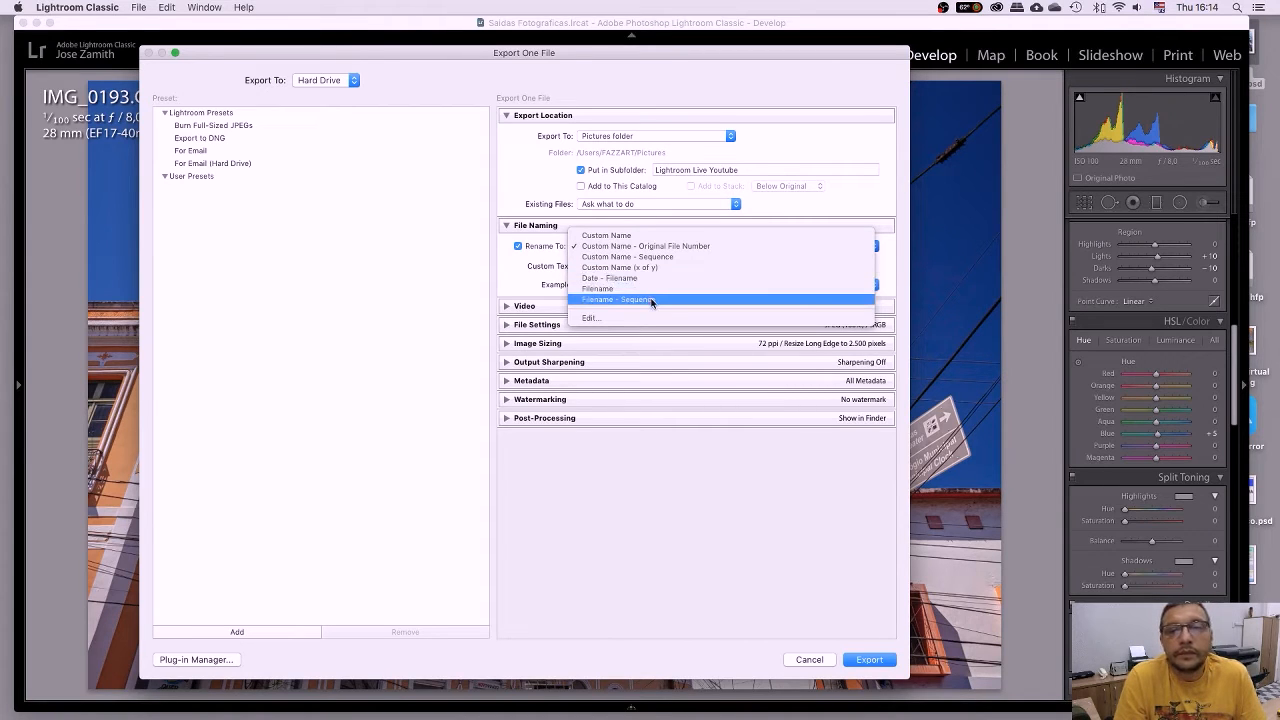
left_click(665, 247)
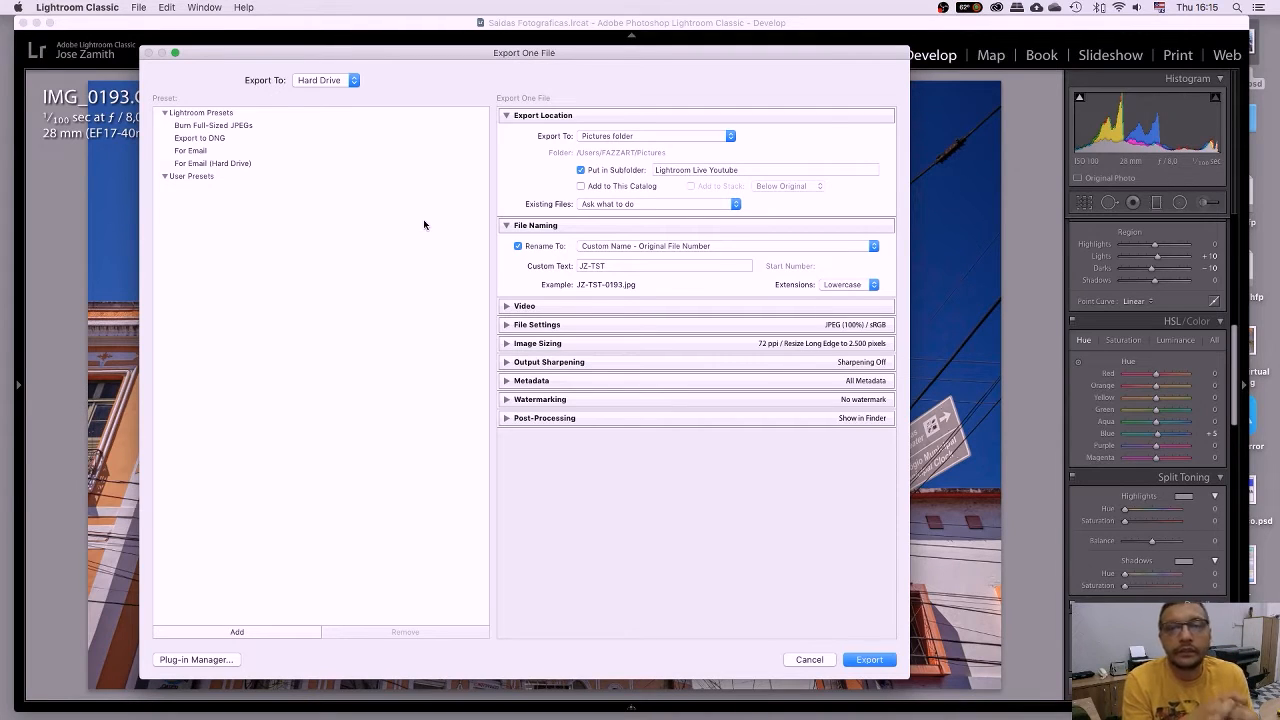
left_click(582, 266)
left_click(584, 266)
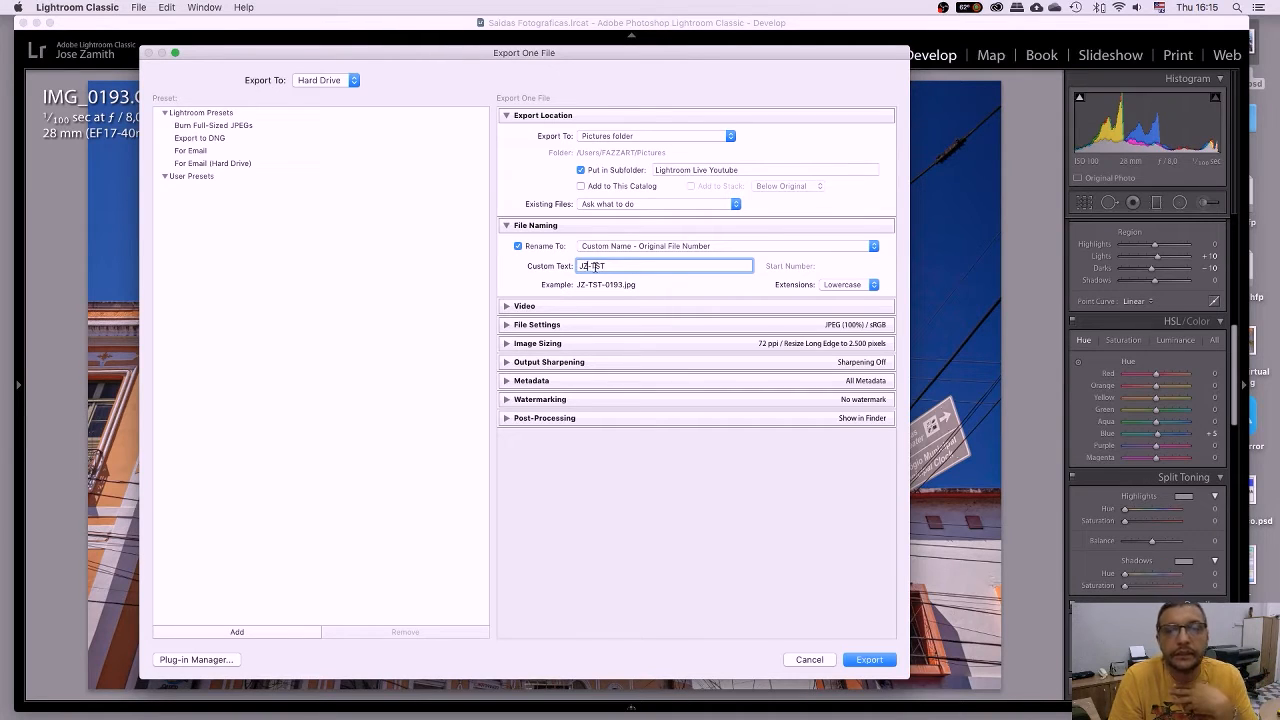
left_click_drag(592, 266, 605, 266)
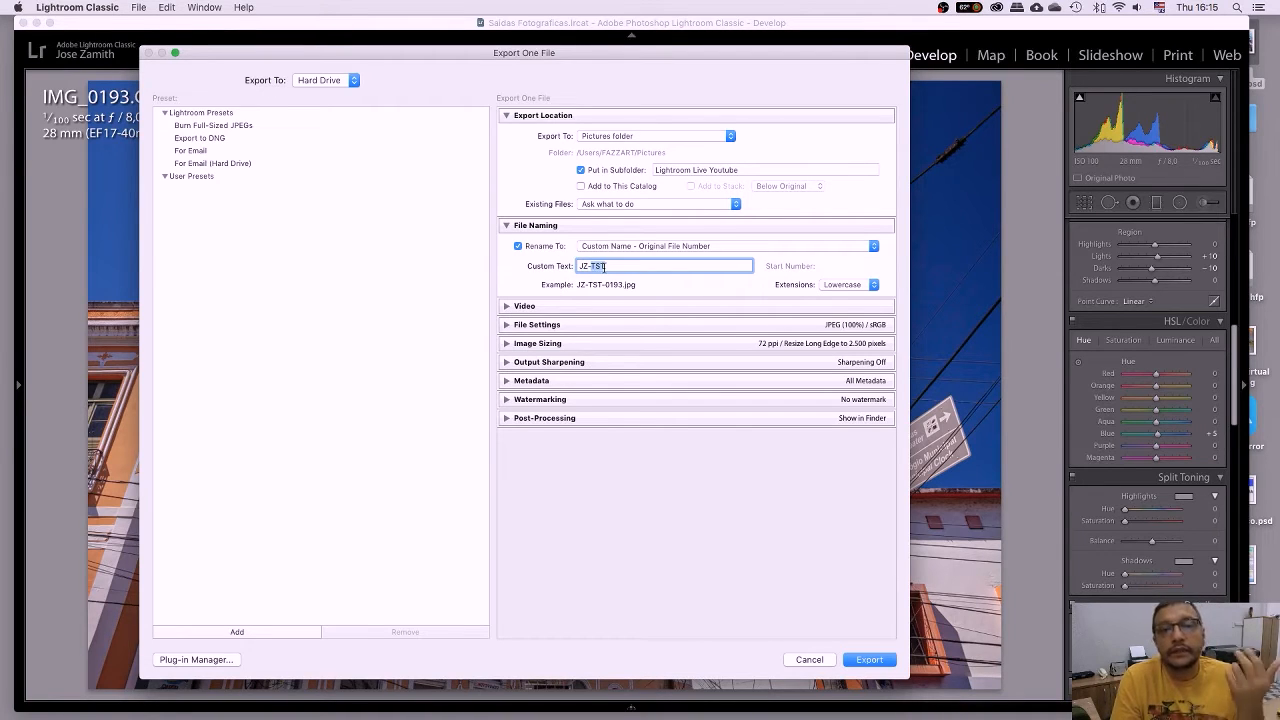
left_click(596, 266)
left_click_drag(594, 266, 549, 266)
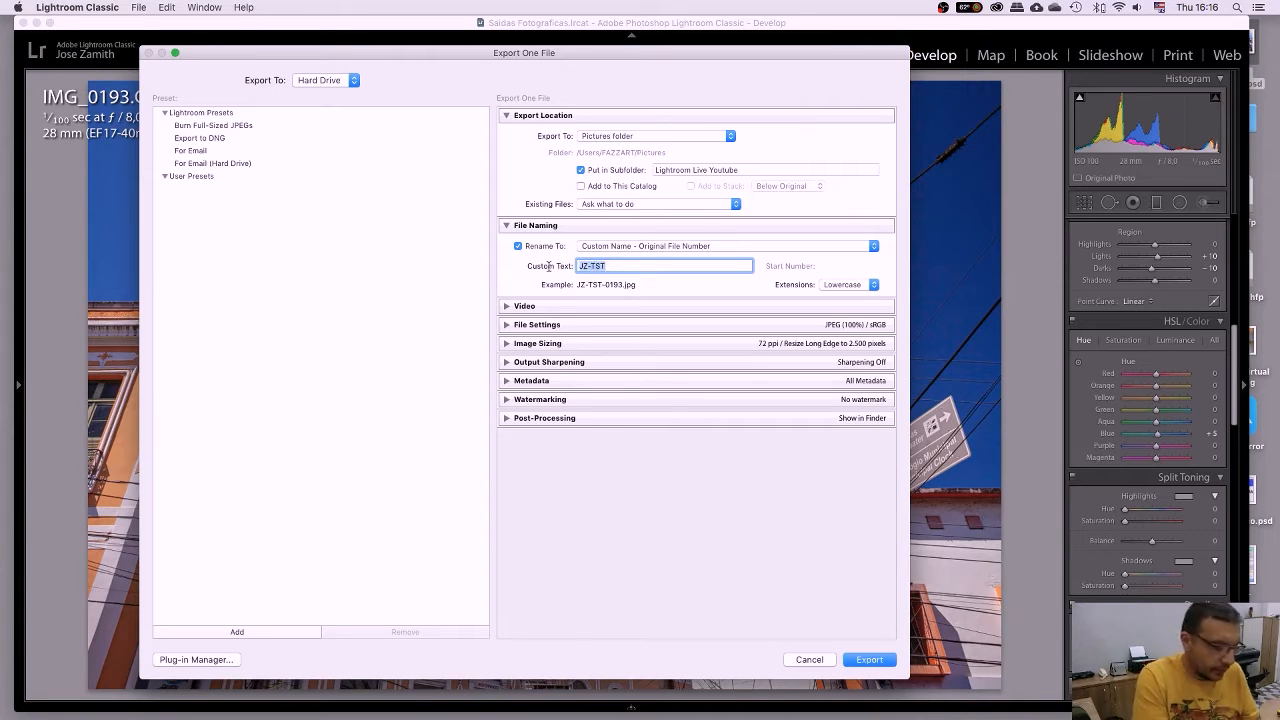
type("Joao")
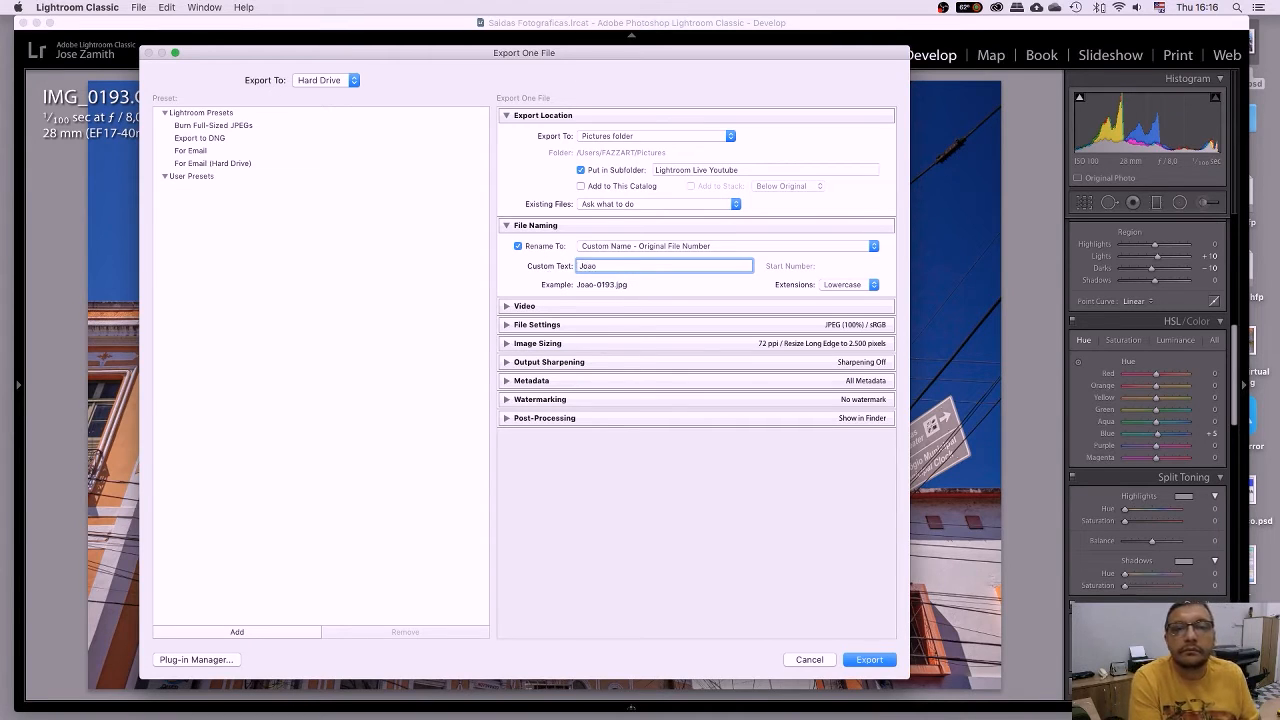
left_click_drag(602, 266, 532, 262)
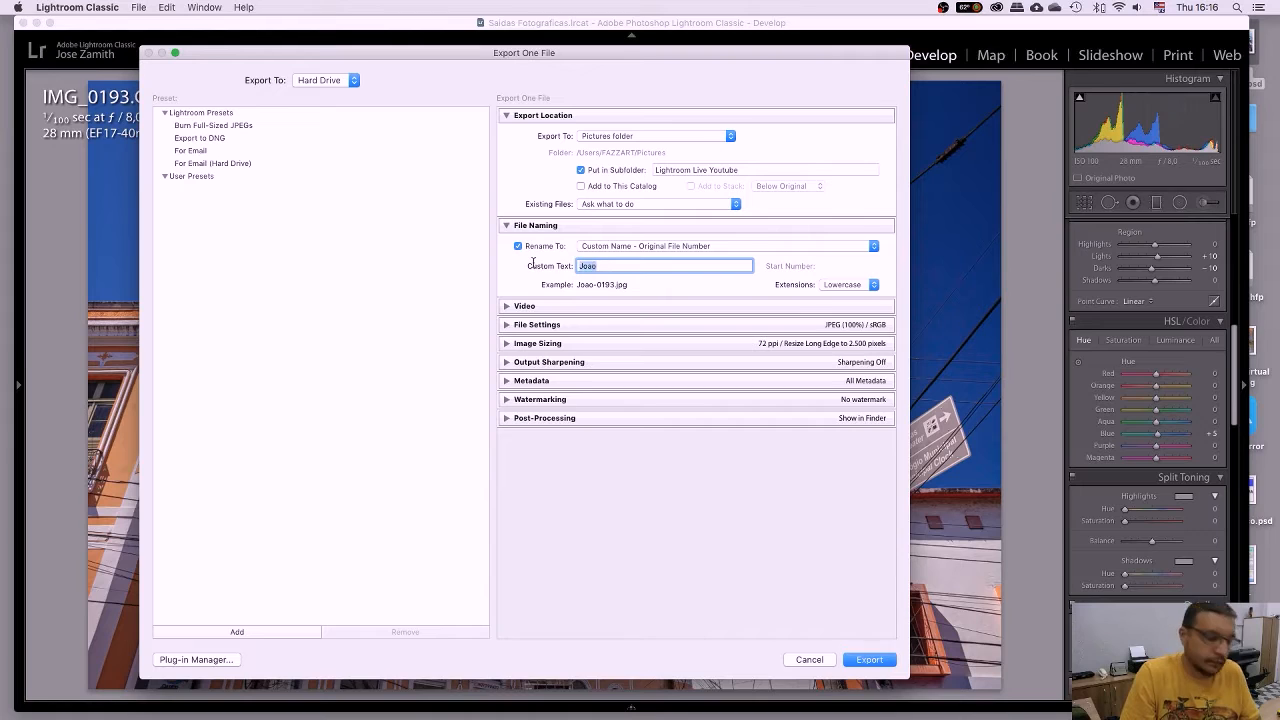
type("Maria")
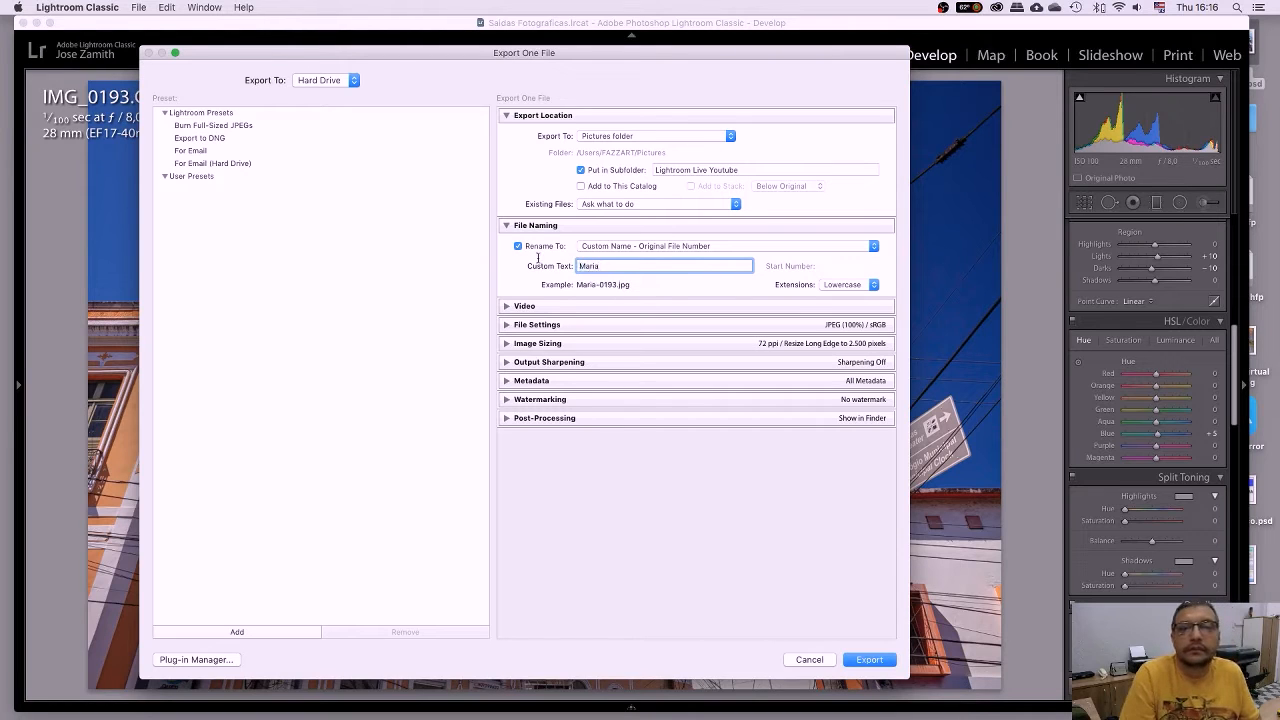
left_click_drag(608, 266, 522, 262)
type("J")
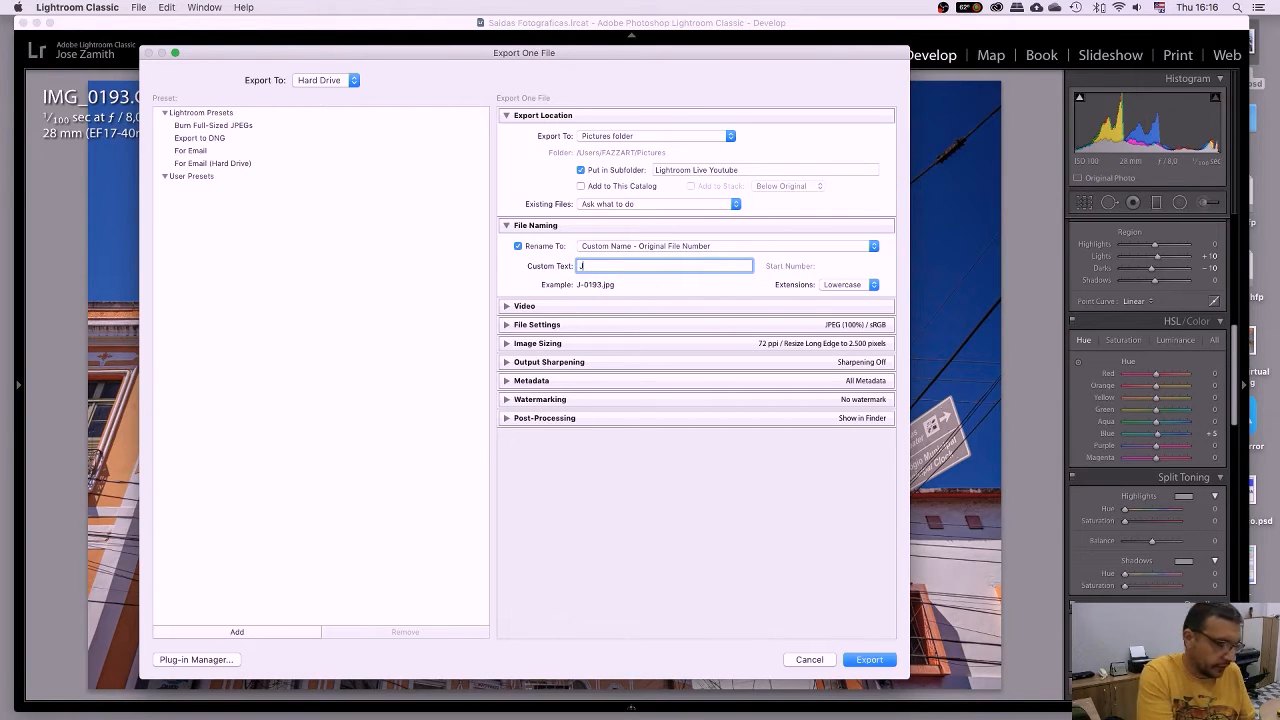
type("Z-")
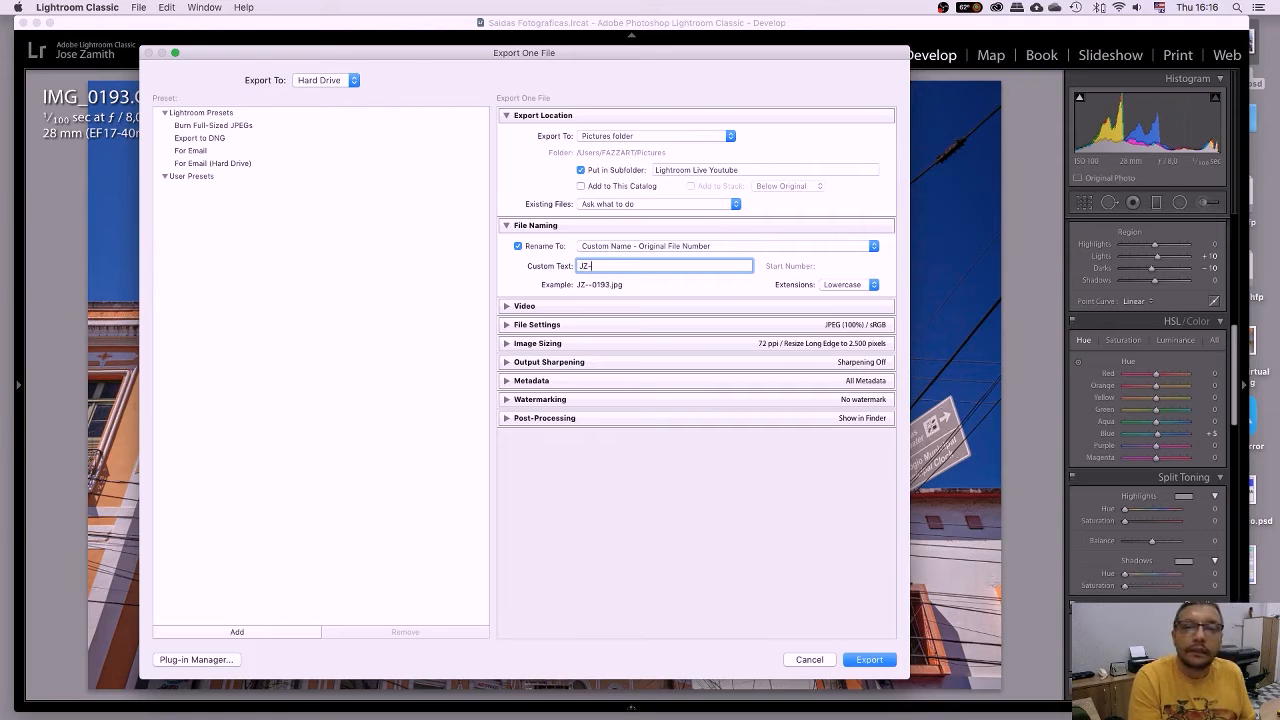
type("TST")
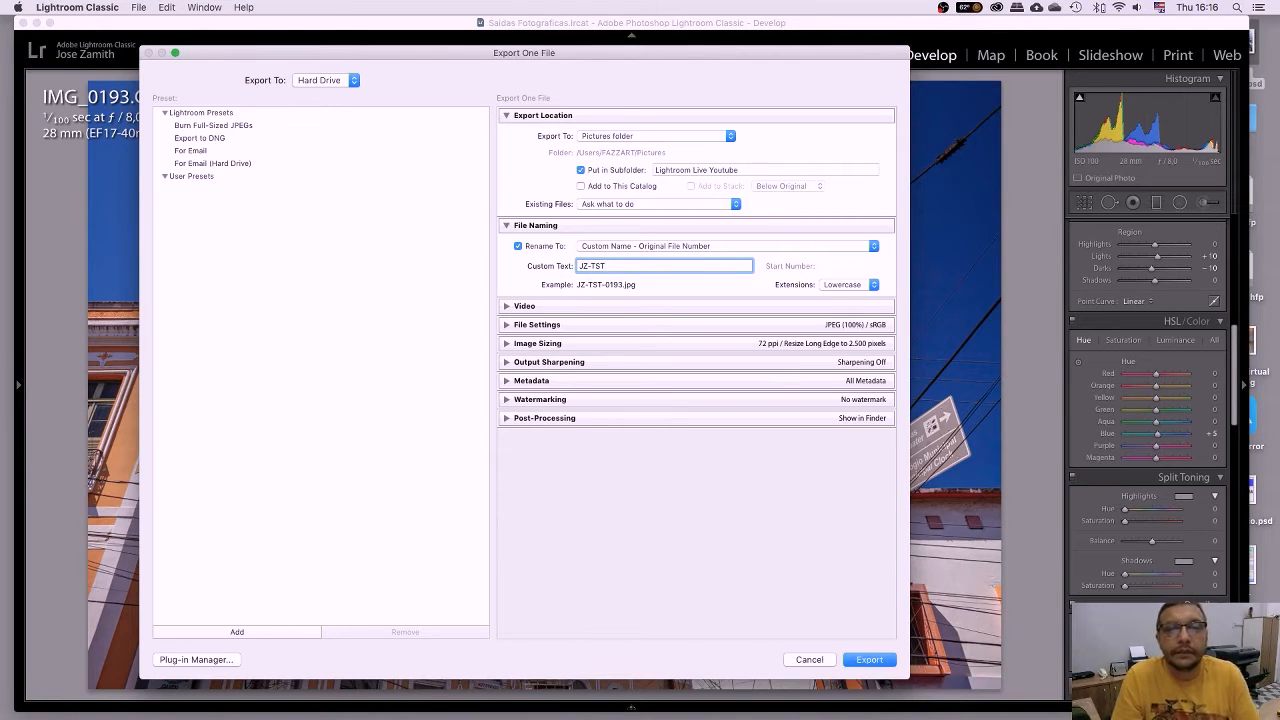
left_click(506, 307)
left_click(506, 307)
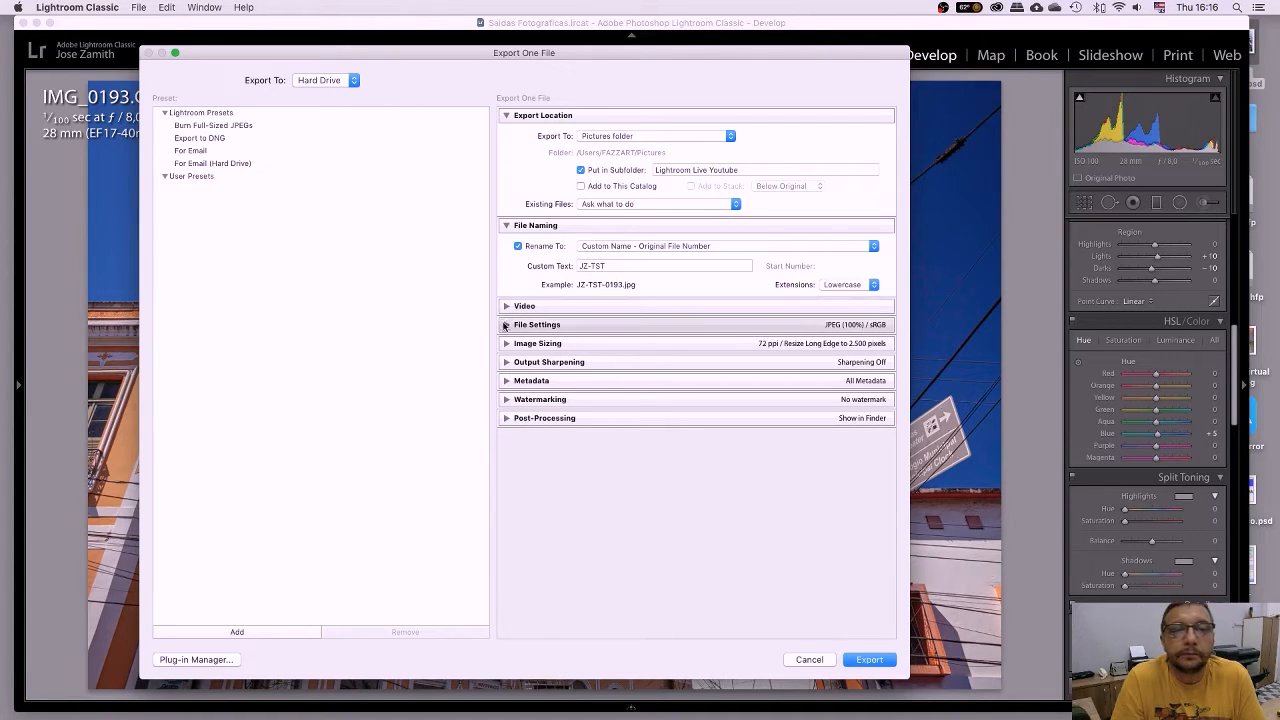
Set JPEG quality to 100 with the sRGB colour space, then expand Image Sizing.
left_click(506, 325)
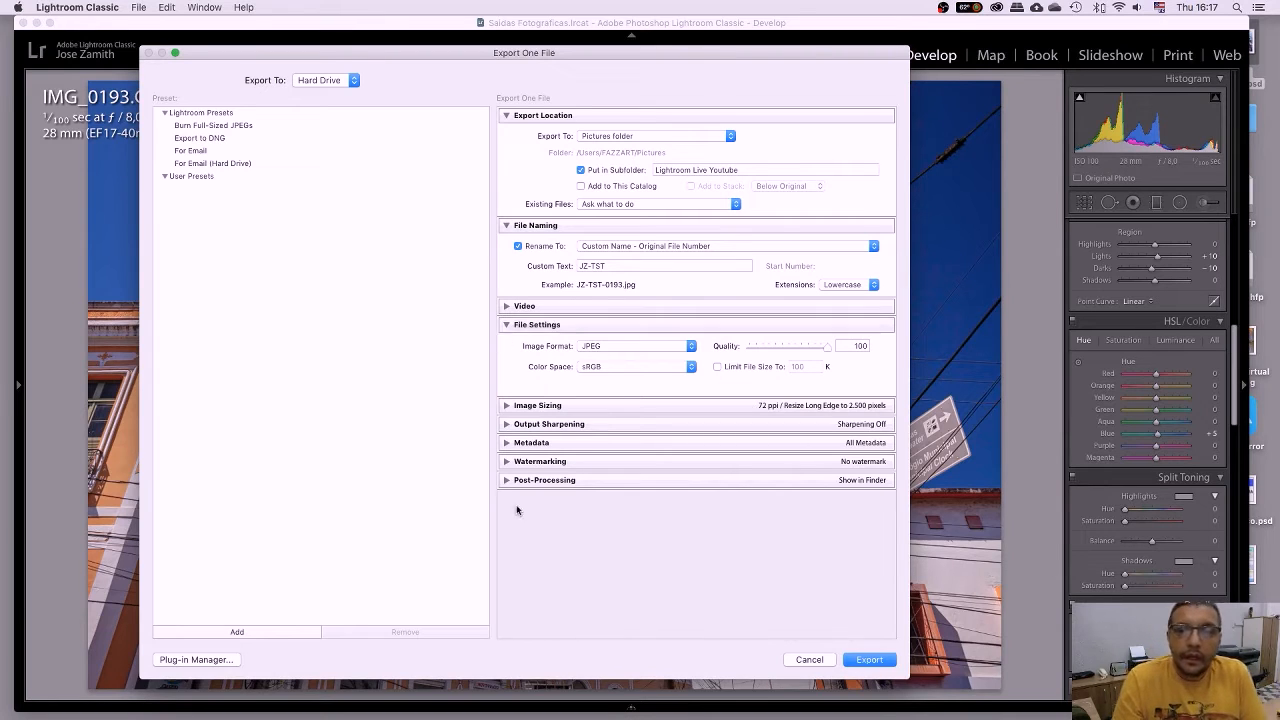
mouse_move(826, 347)
left_mouse_down()
mouse_move(779, 350)
mouse_move(850, 362)
mouse_move(758, 350)
mouse_move(829, 365)
left_mouse_up()
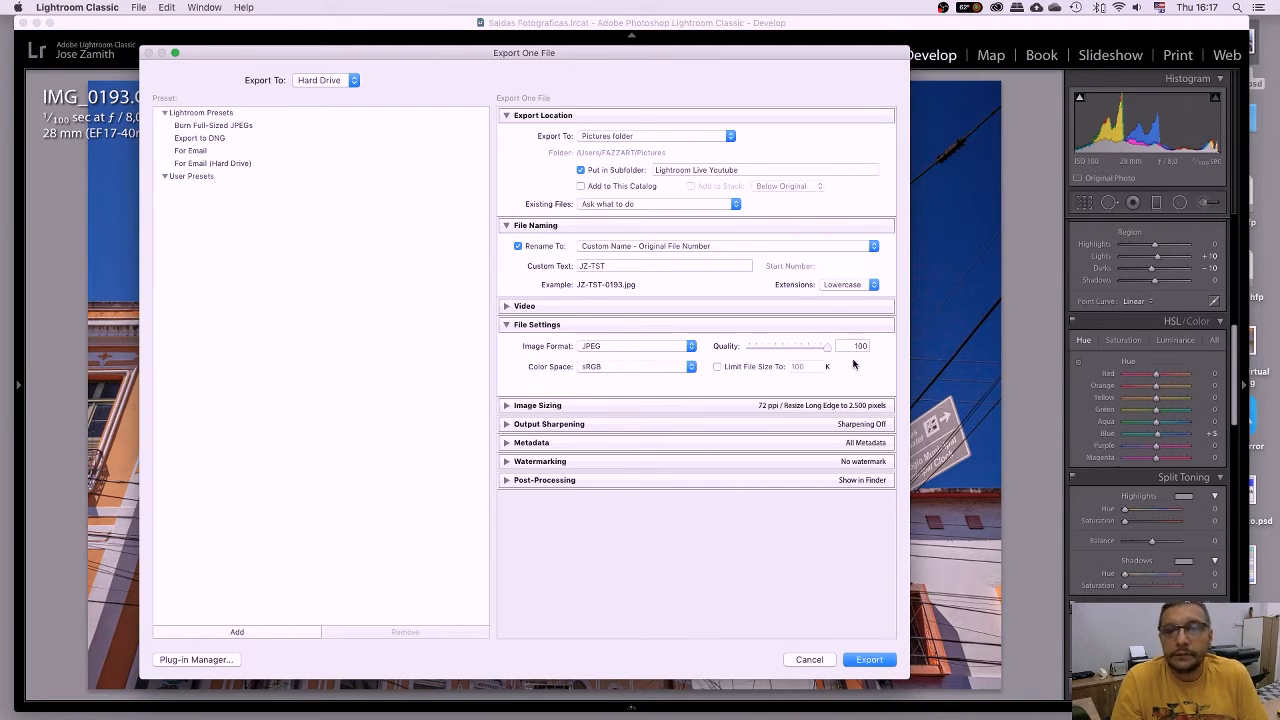
left_click(670, 367)
left_click(669, 366)
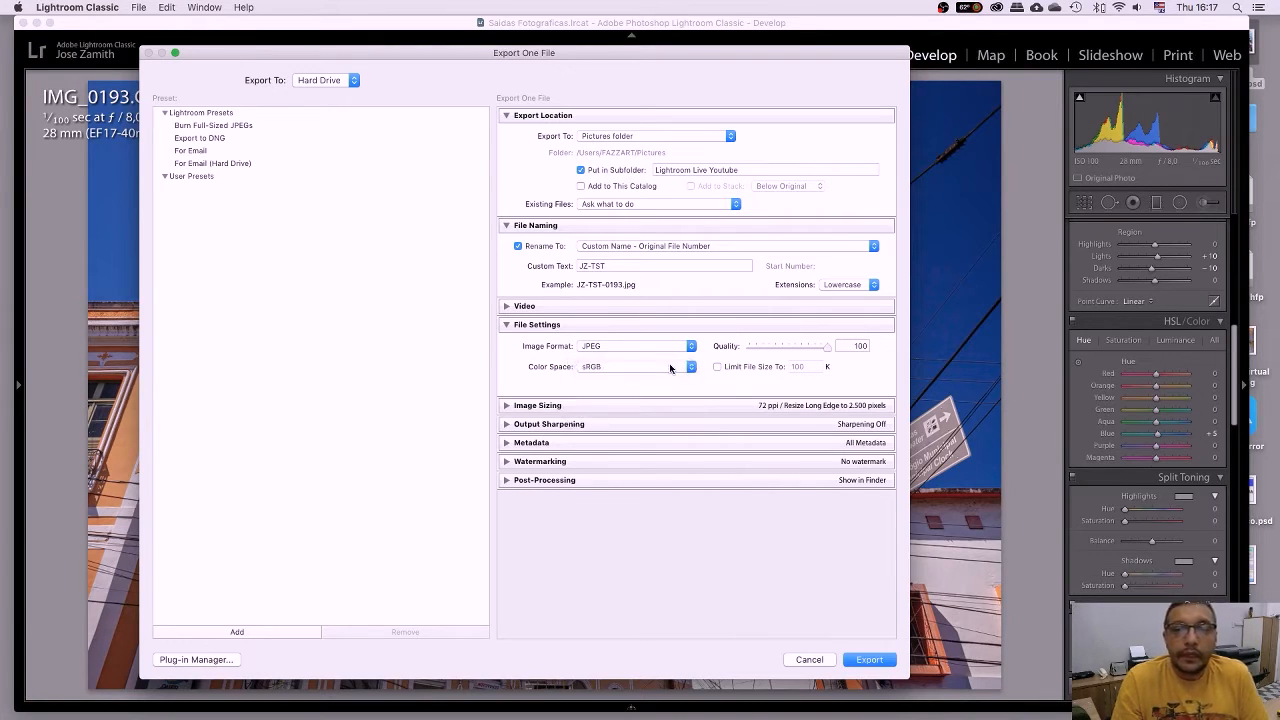
left_click(670, 366)
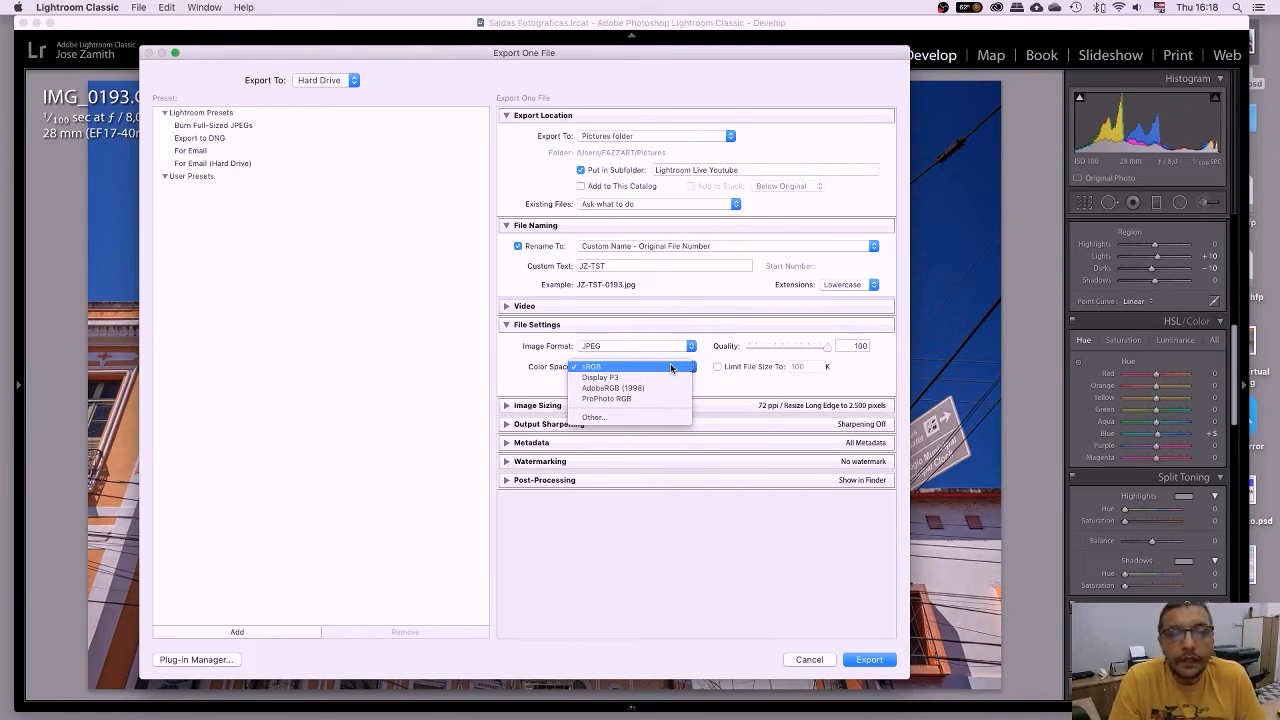
left_click(670, 366)
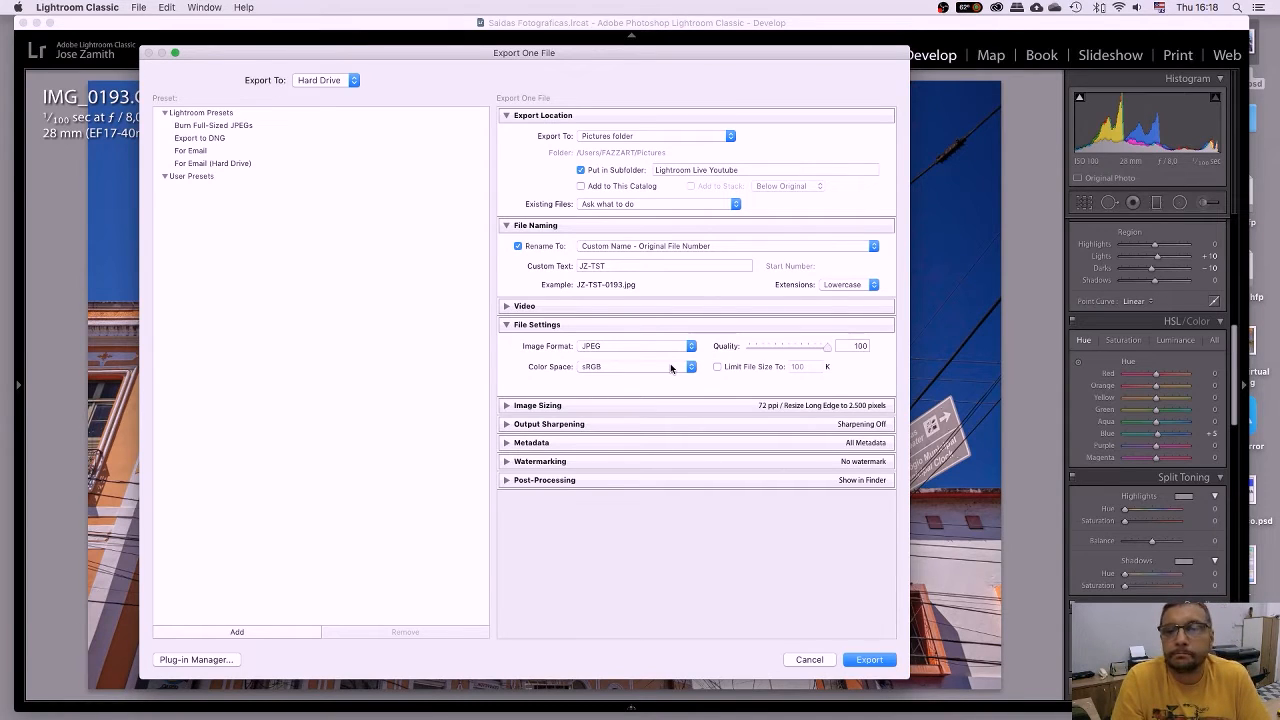
left_click(506, 406)
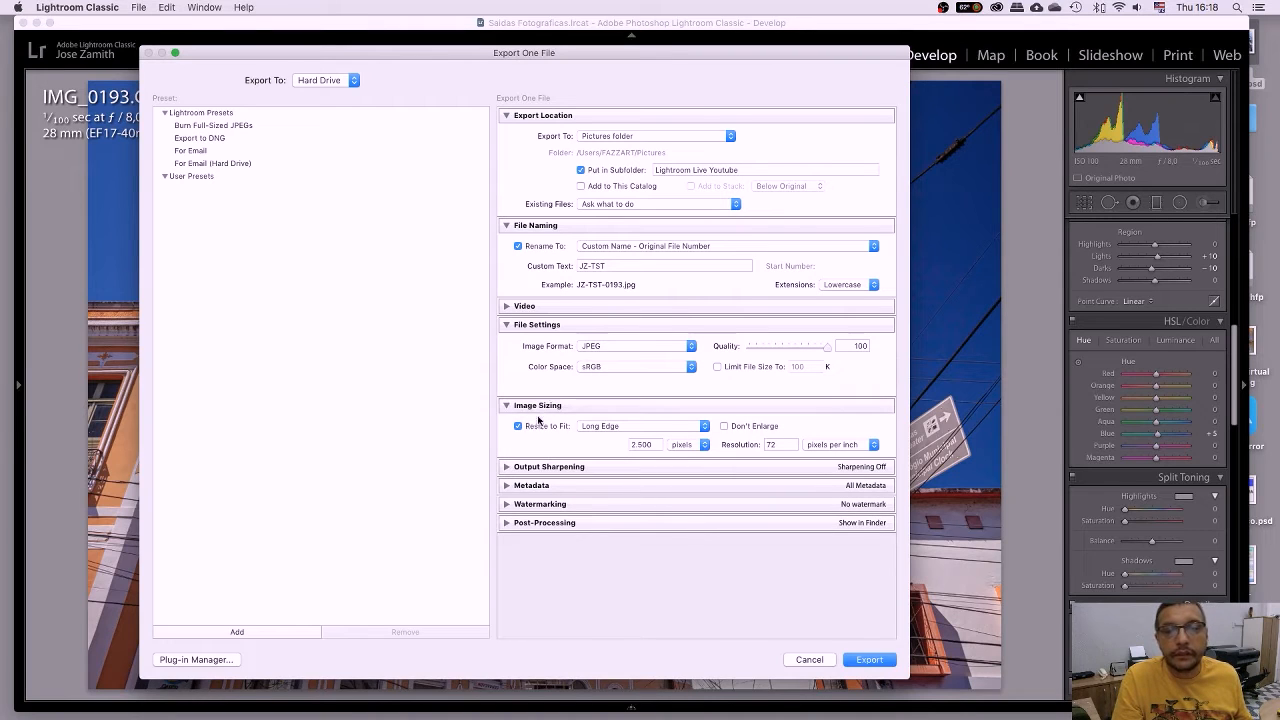
left_click(705, 427)
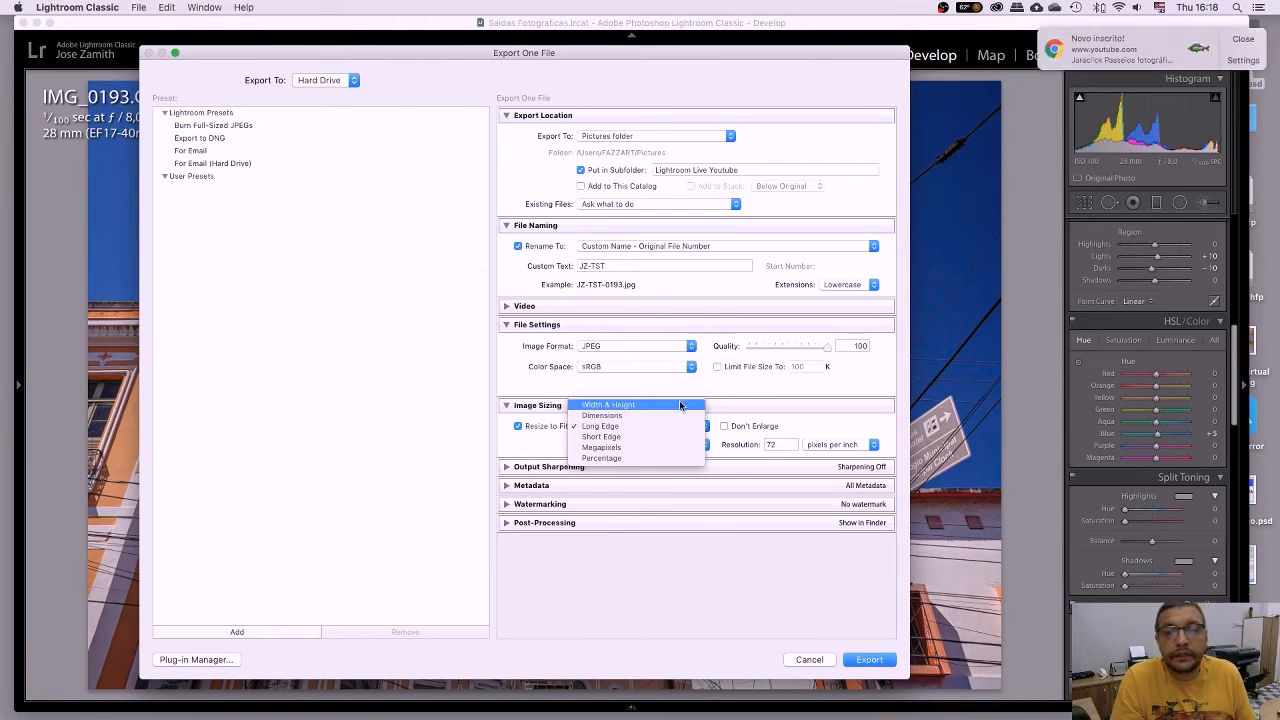
left_click(683, 405)
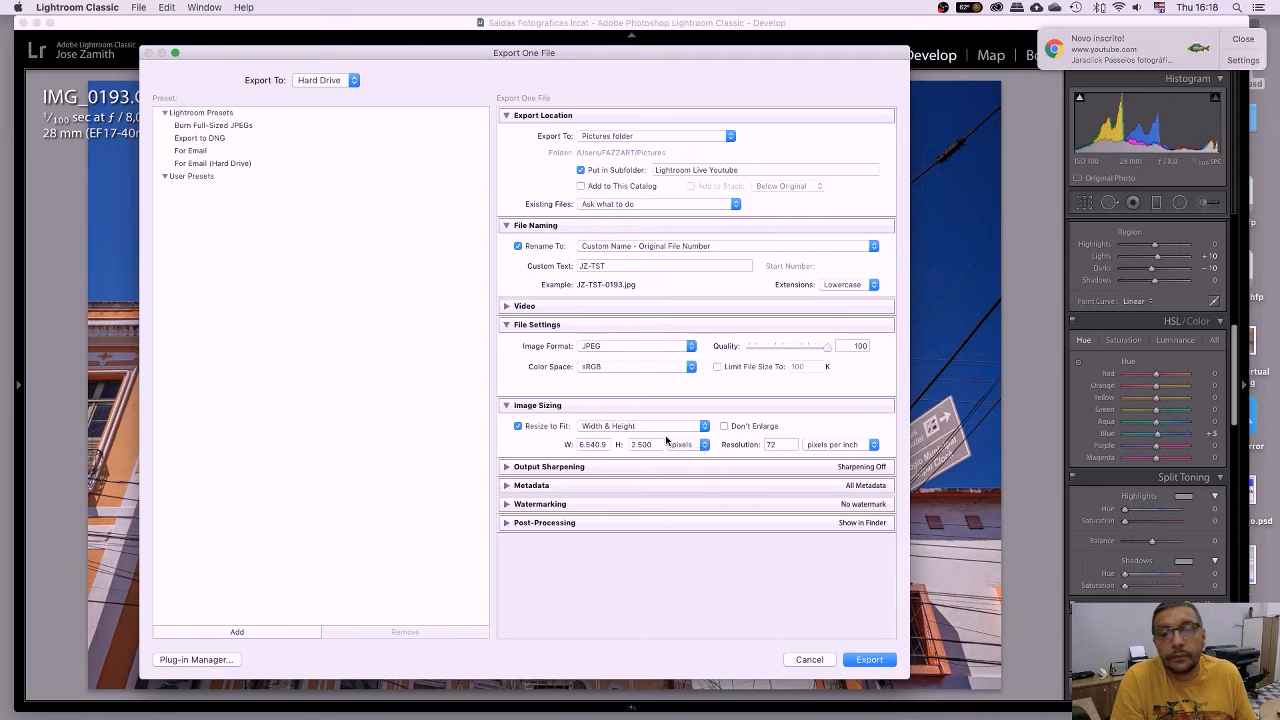
left_click(665, 428)
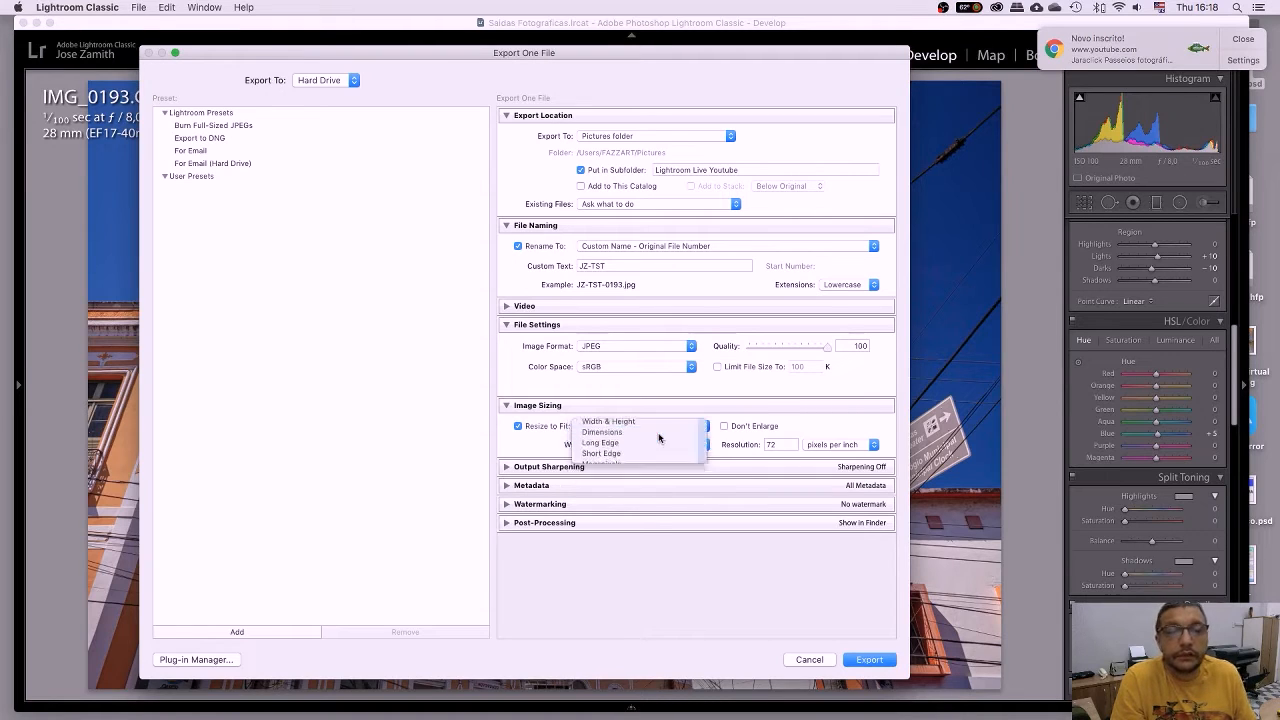
left_click(643, 439)
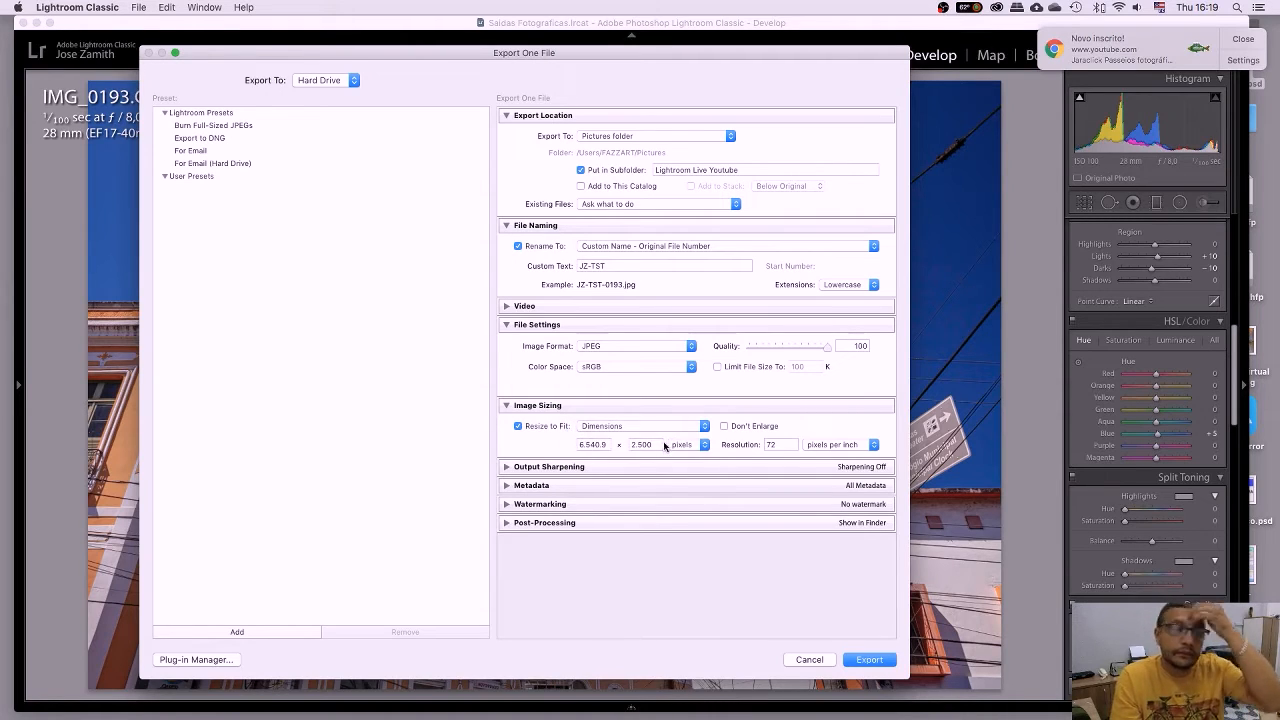
left_click(663, 426)
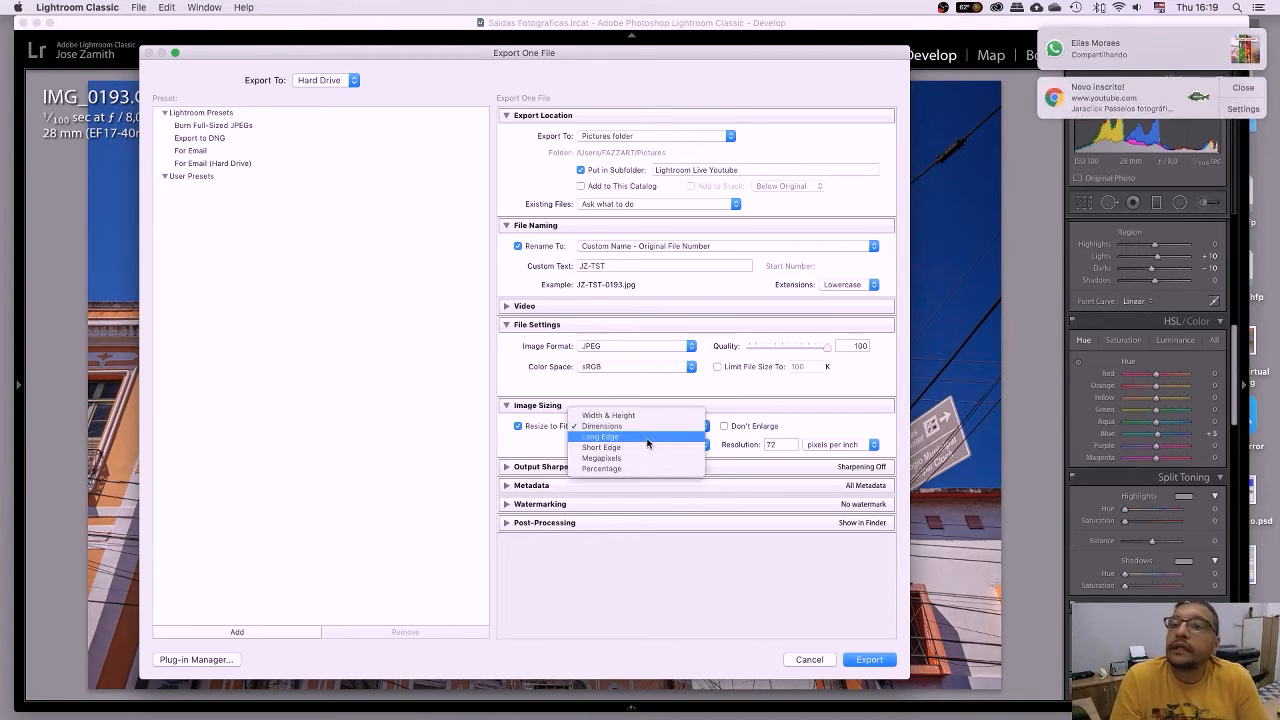
left_click(647, 441)
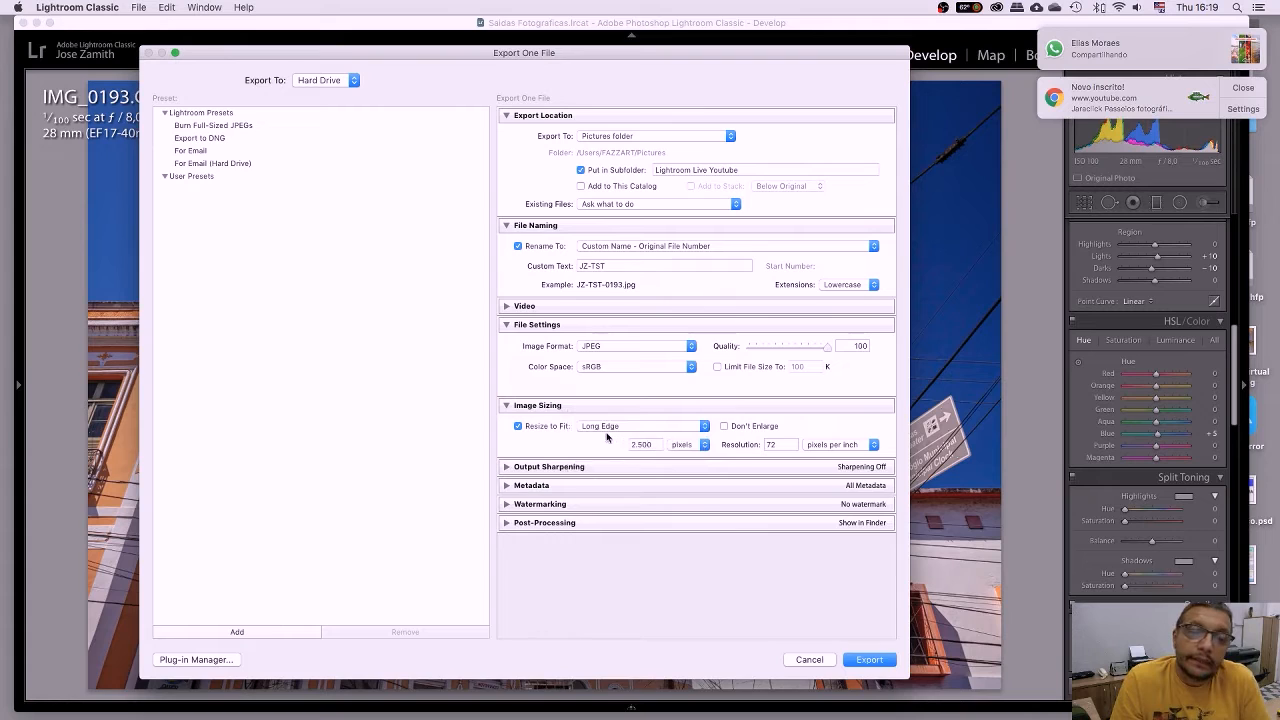
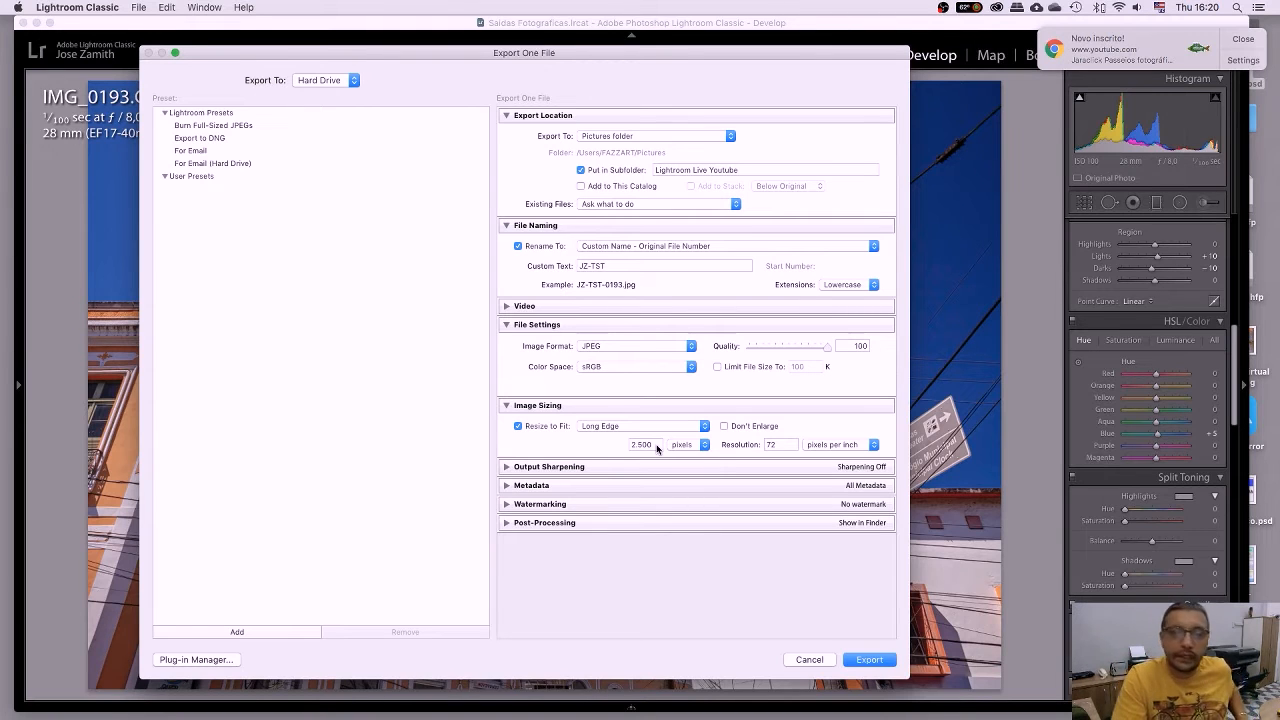
Resize the export to 1600 pixels on the long edge, keeping pixels and 72 ppi resolution.
left_click(656, 445)
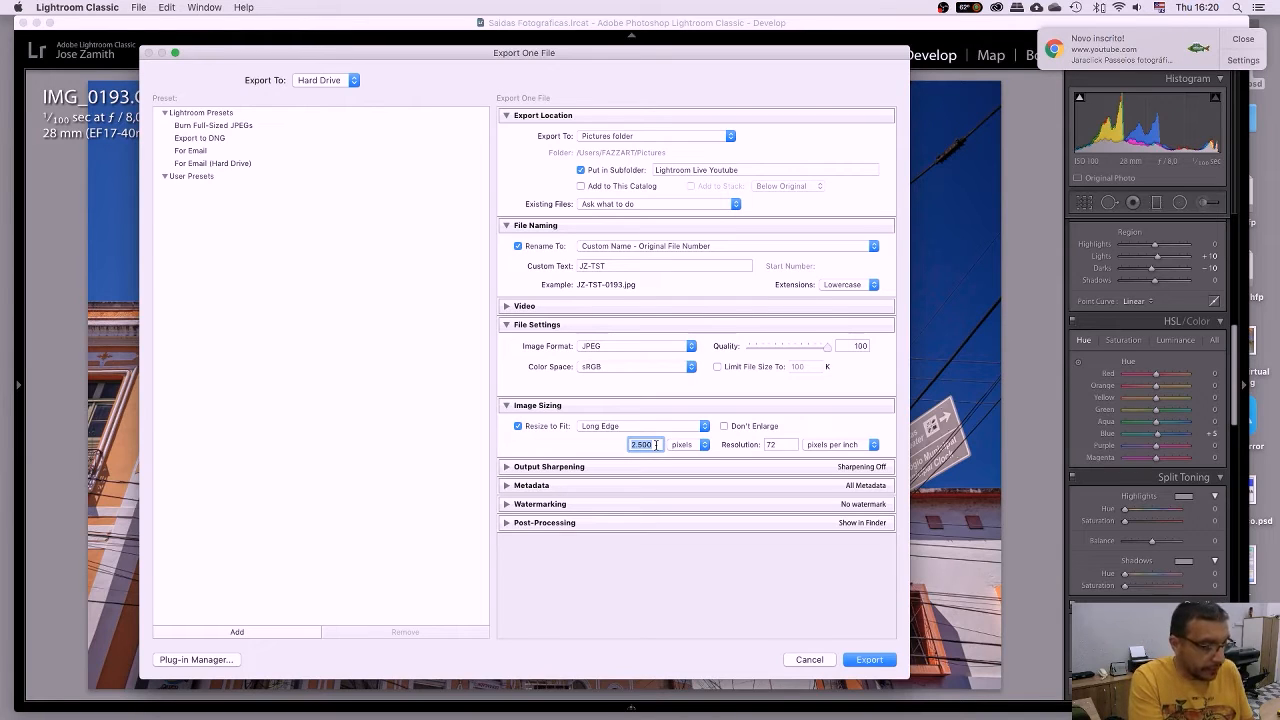
type("1600")
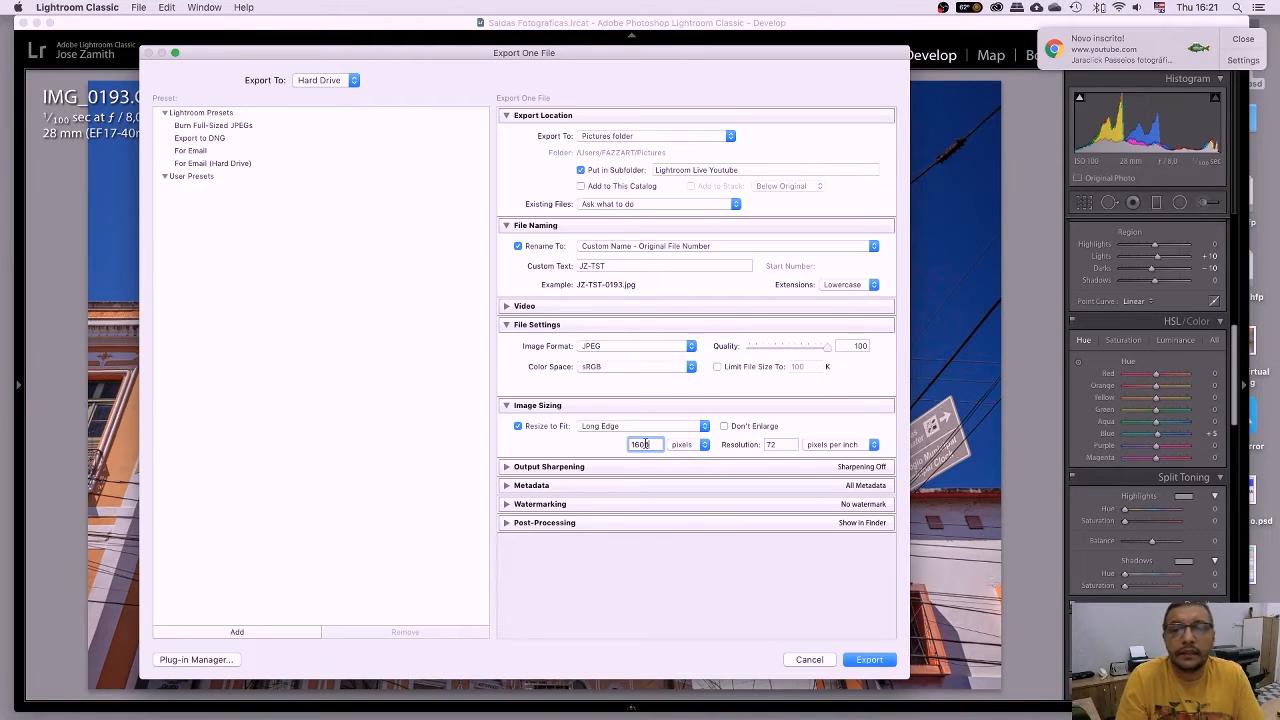
left_click(780, 446)
left_click(695, 446)
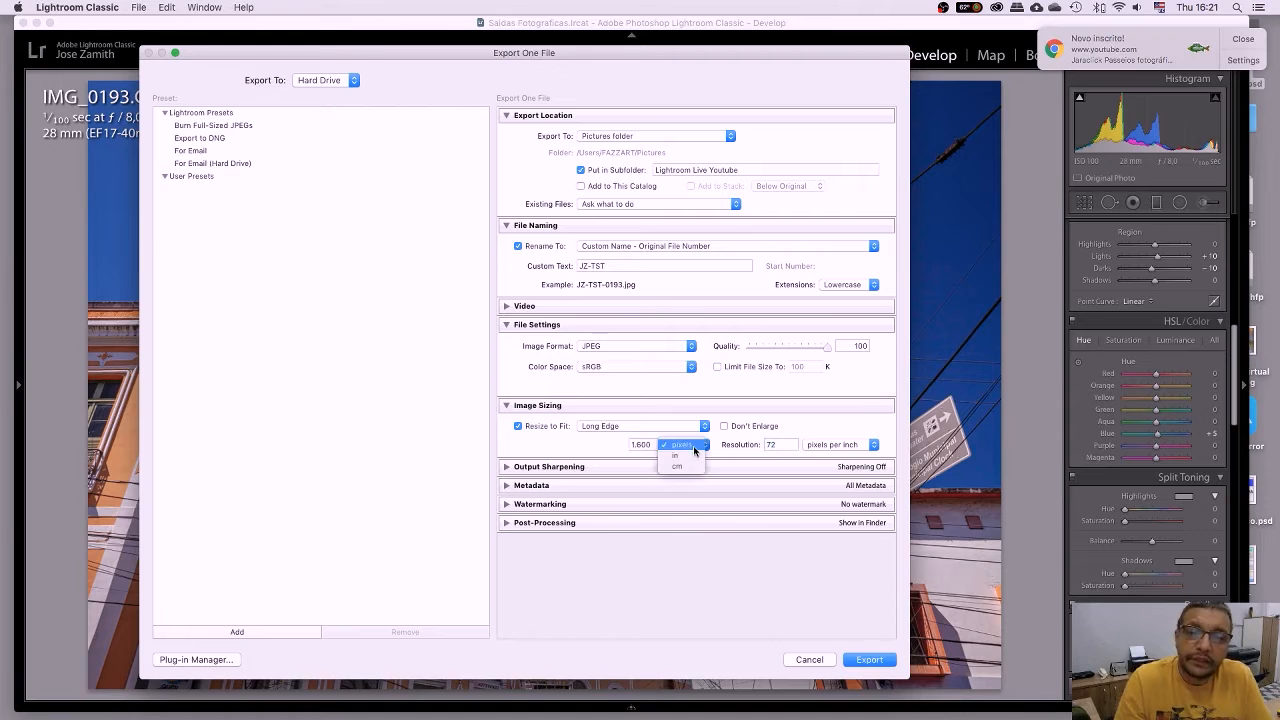
left_click(690, 447)
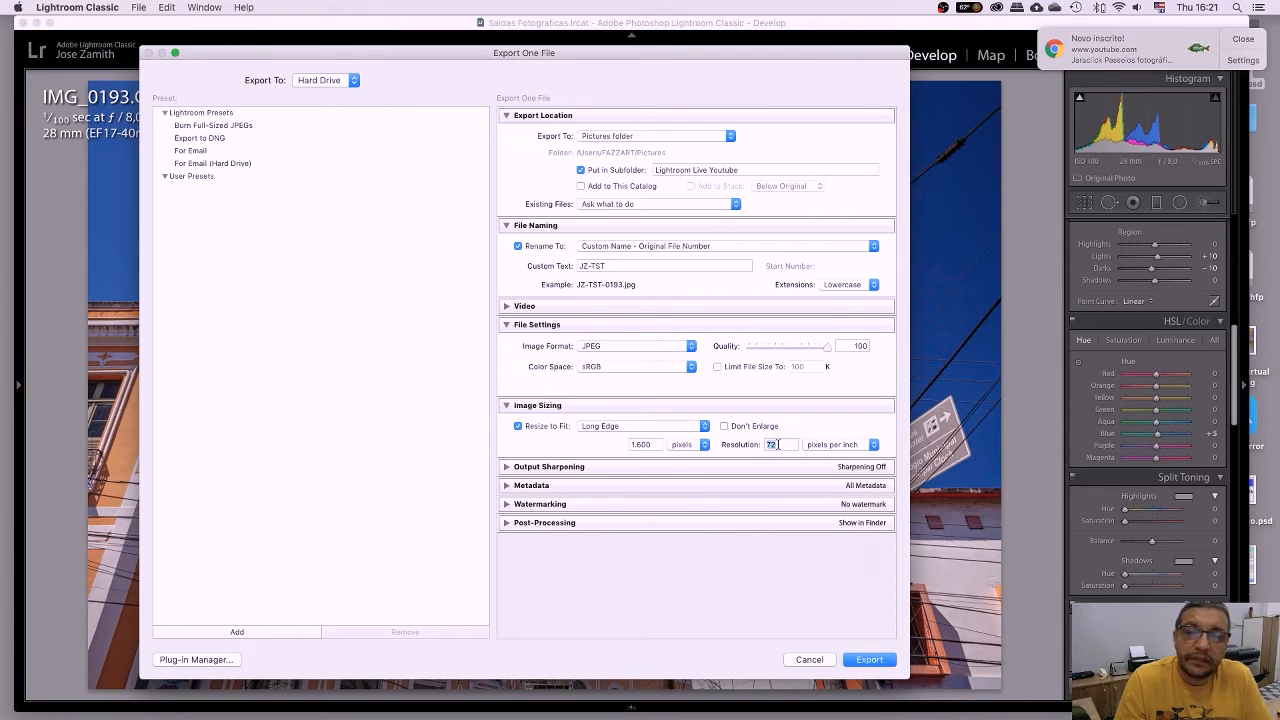
double_click(778, 445)
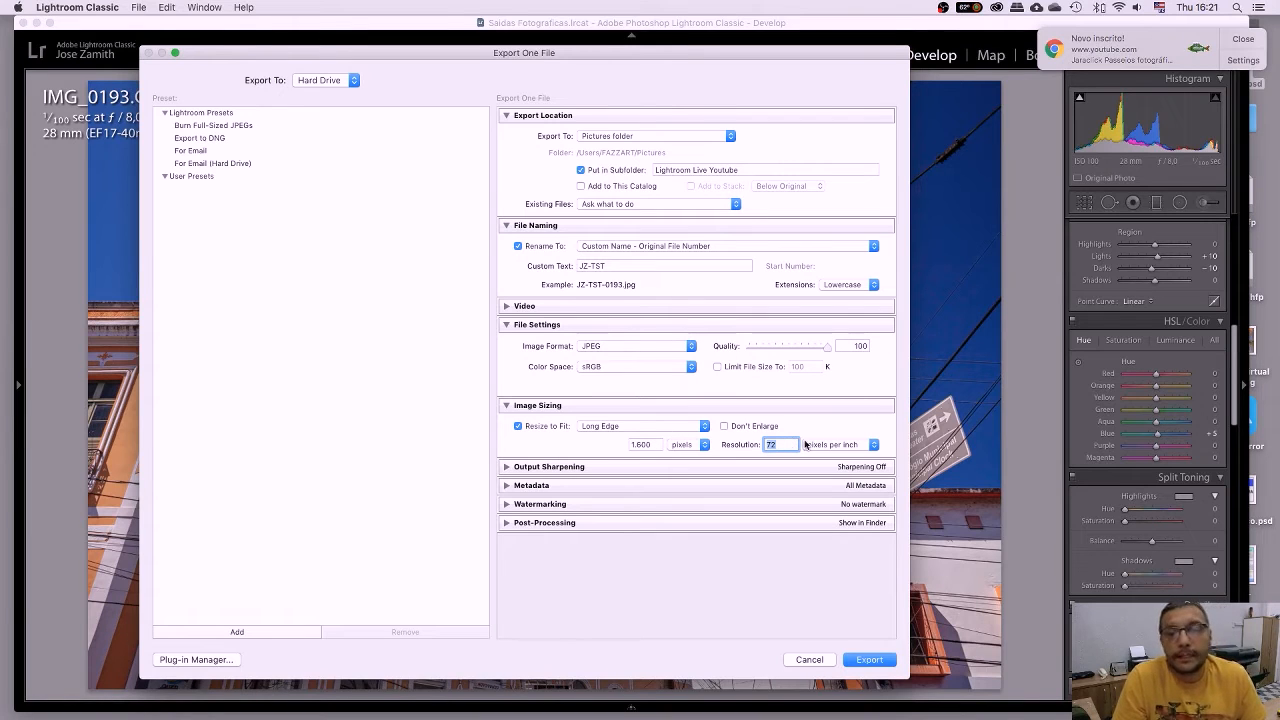
Turn on output sharpening for Matte Paper with the amount left at Low.
left_click(506, 468)
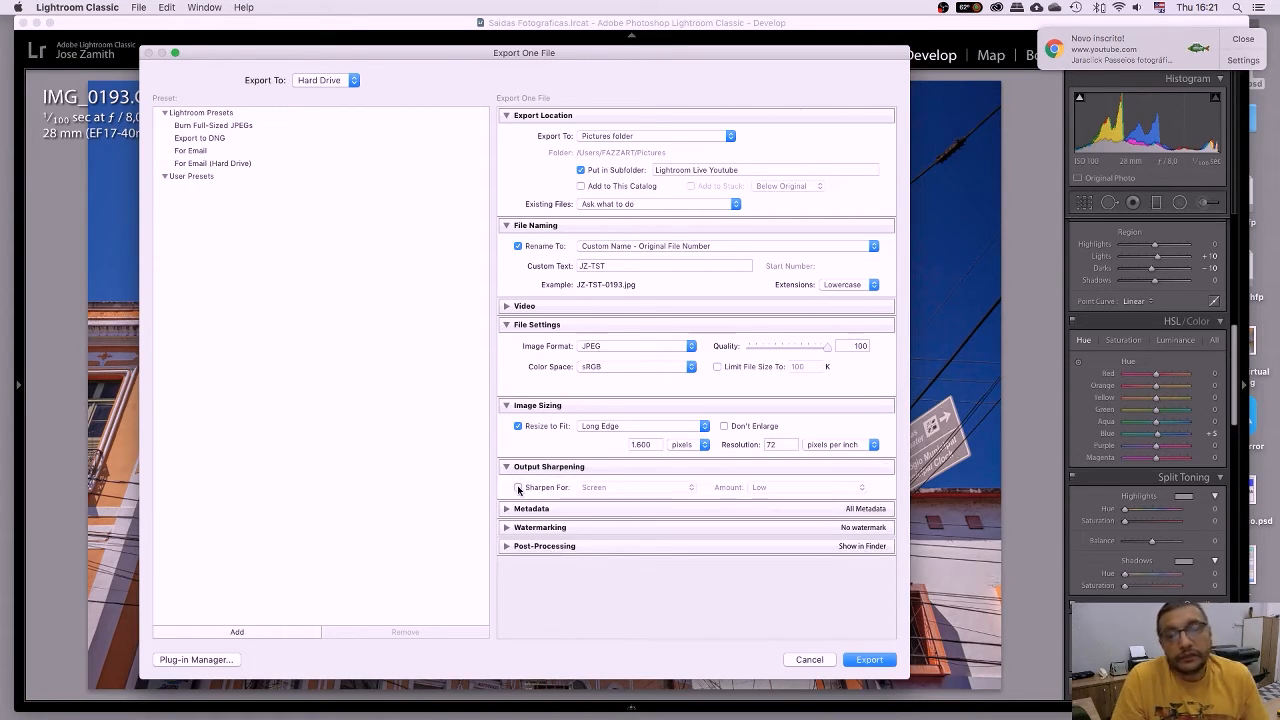
left_click(518, 488)
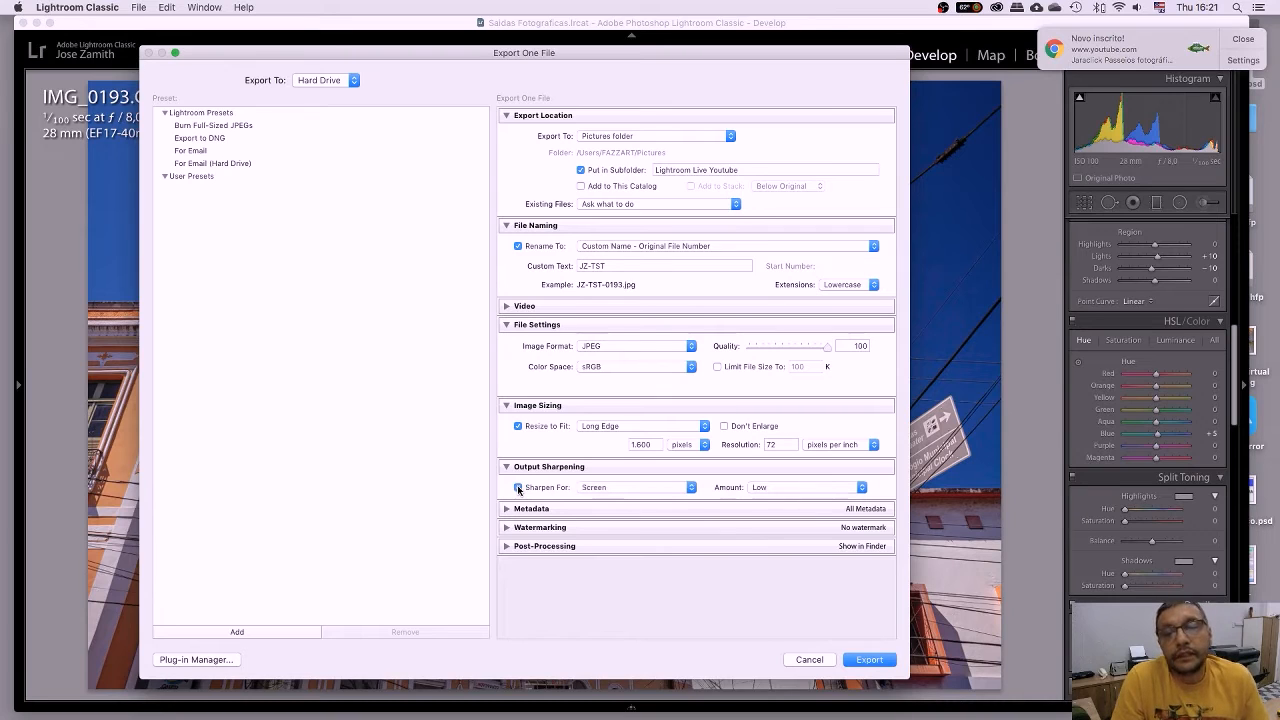
left_click(688, 488)
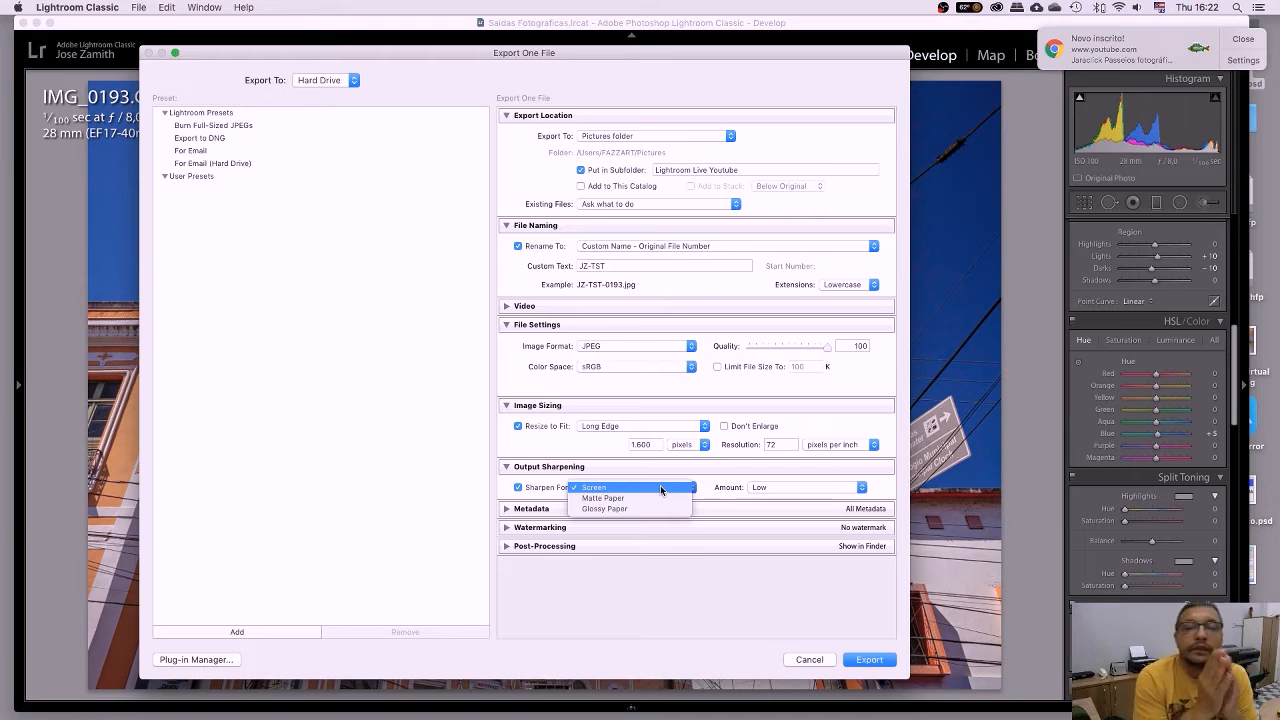
left_click(662, 487)
left_click(788, 489)
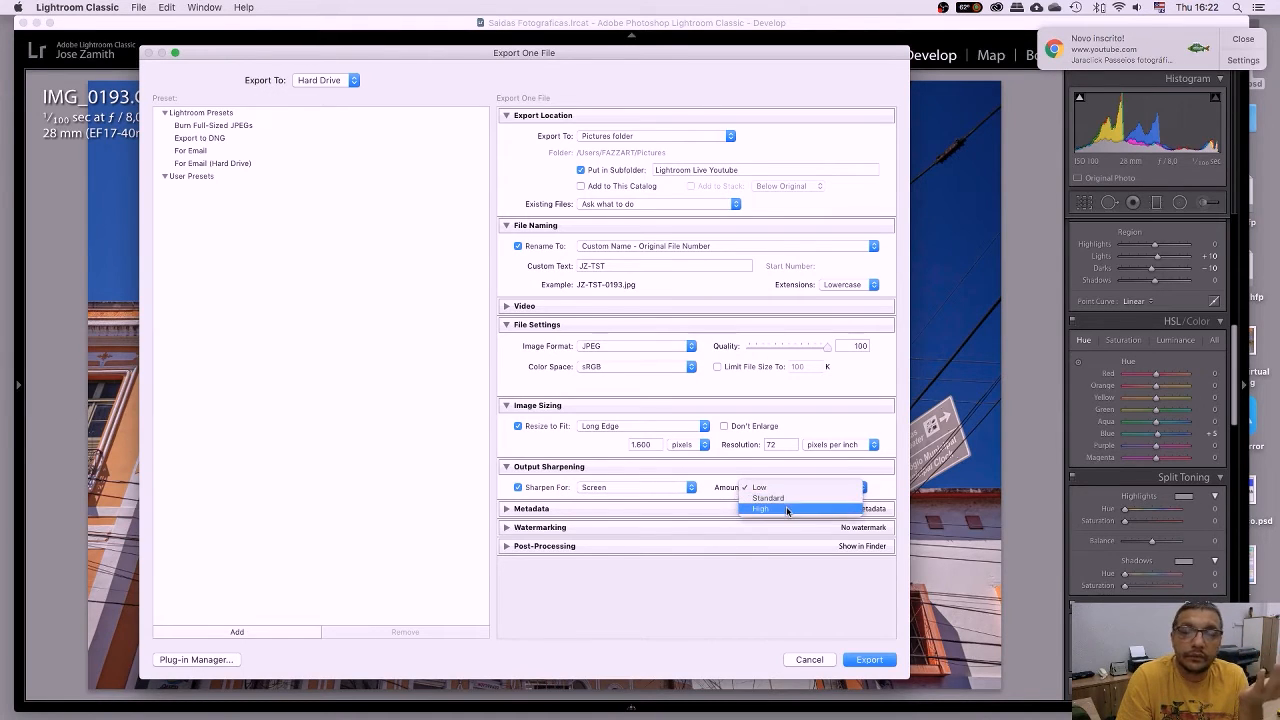
left_click(688, 488)
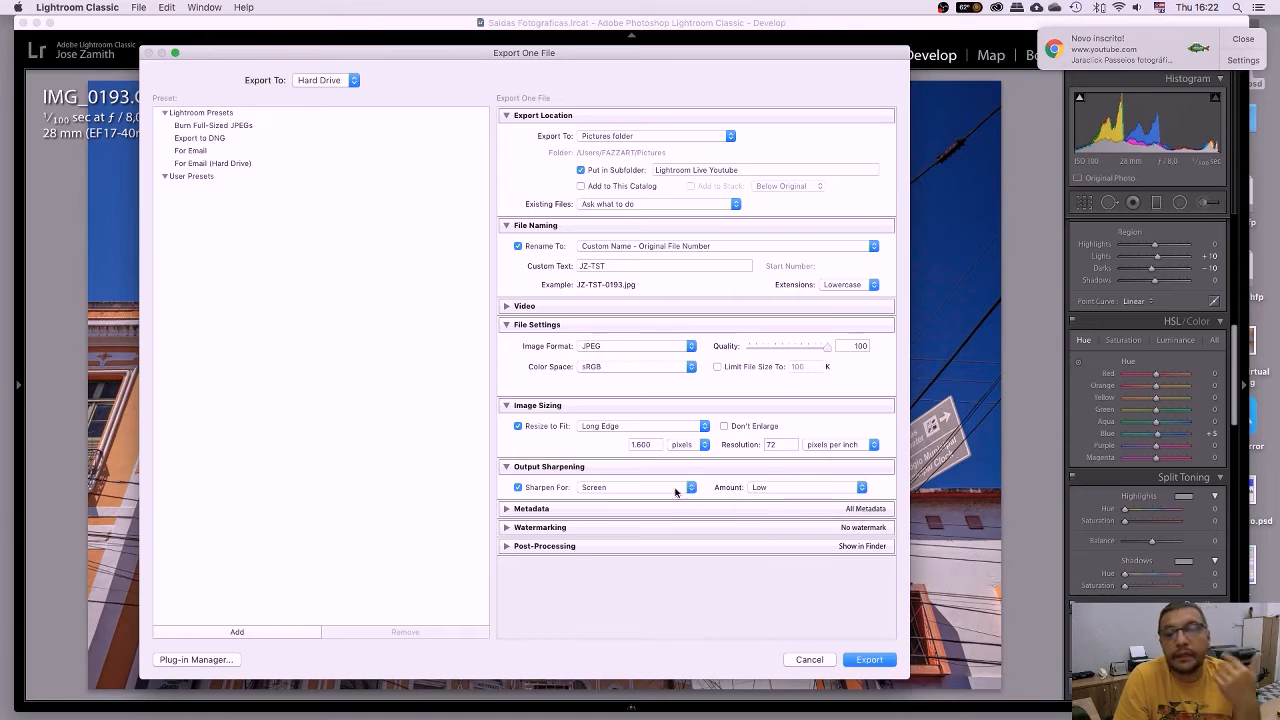
left_click(675, 490)
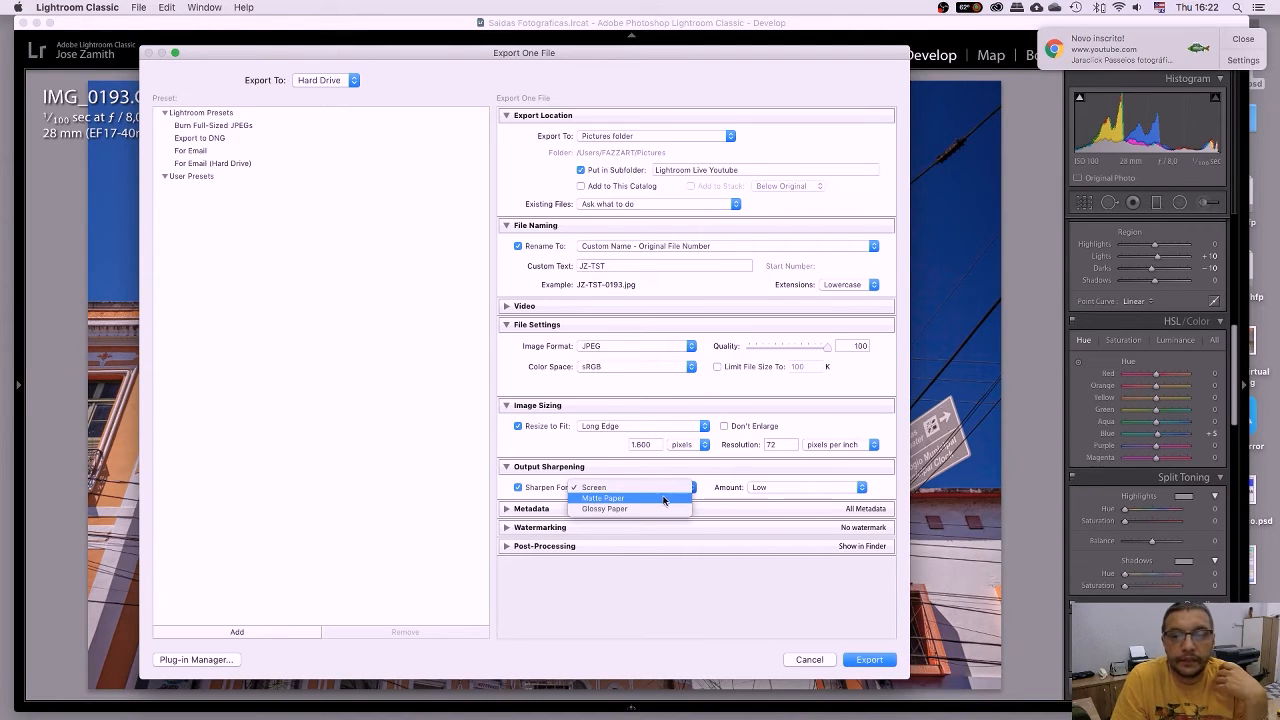
left_click(663, 499)
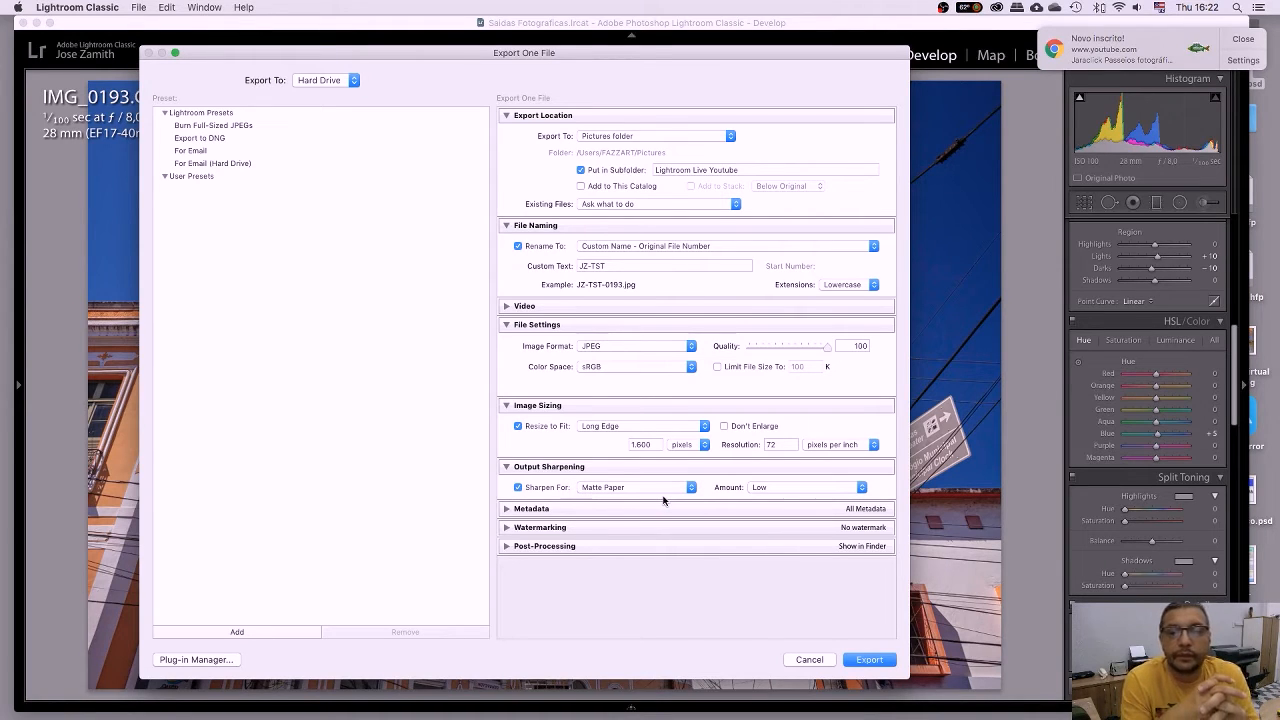
left_click(806, 489)
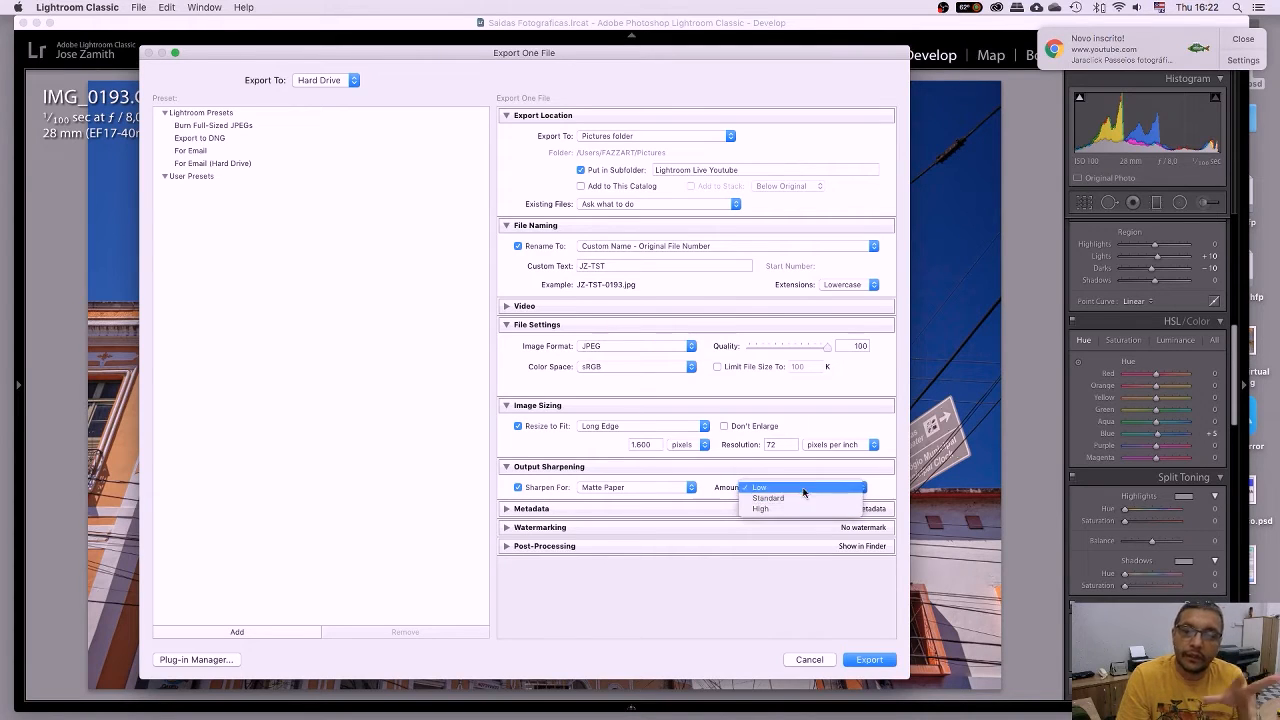
left_click(805, 489)
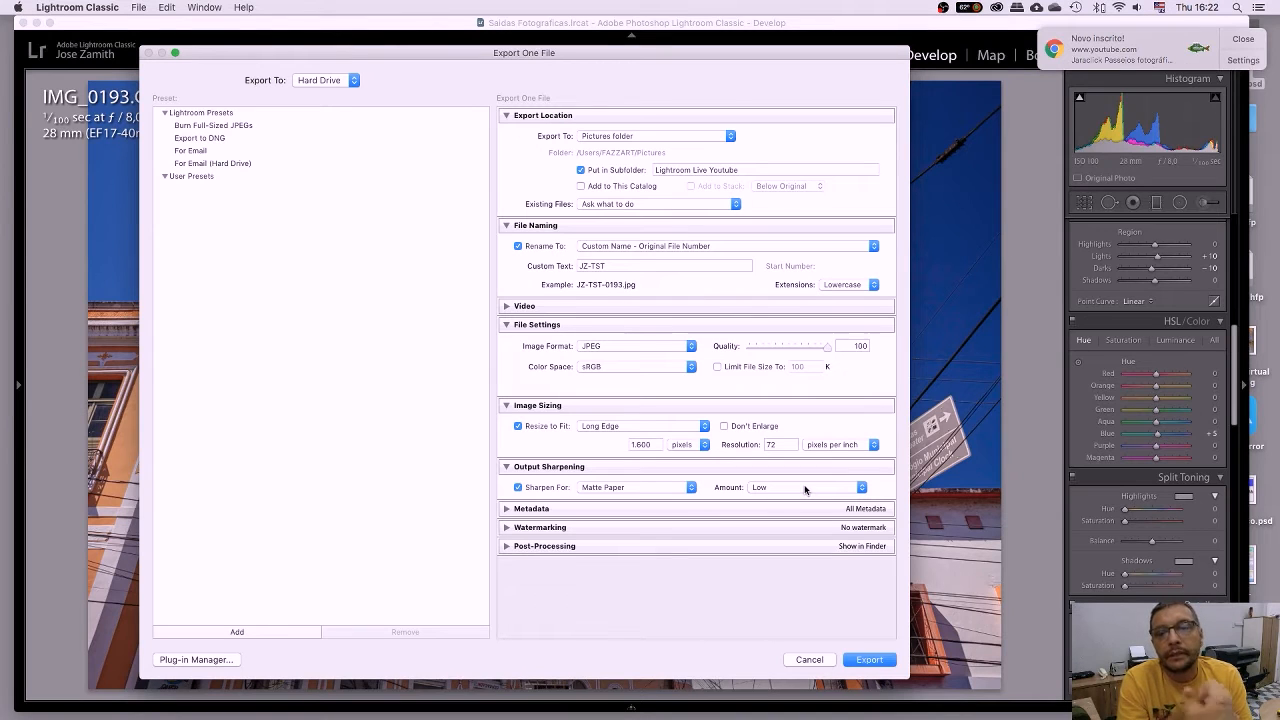
Try output sharpening for Glossy Paper at the Standard amount.
left_click(652, 487)
left_click(649, 497)
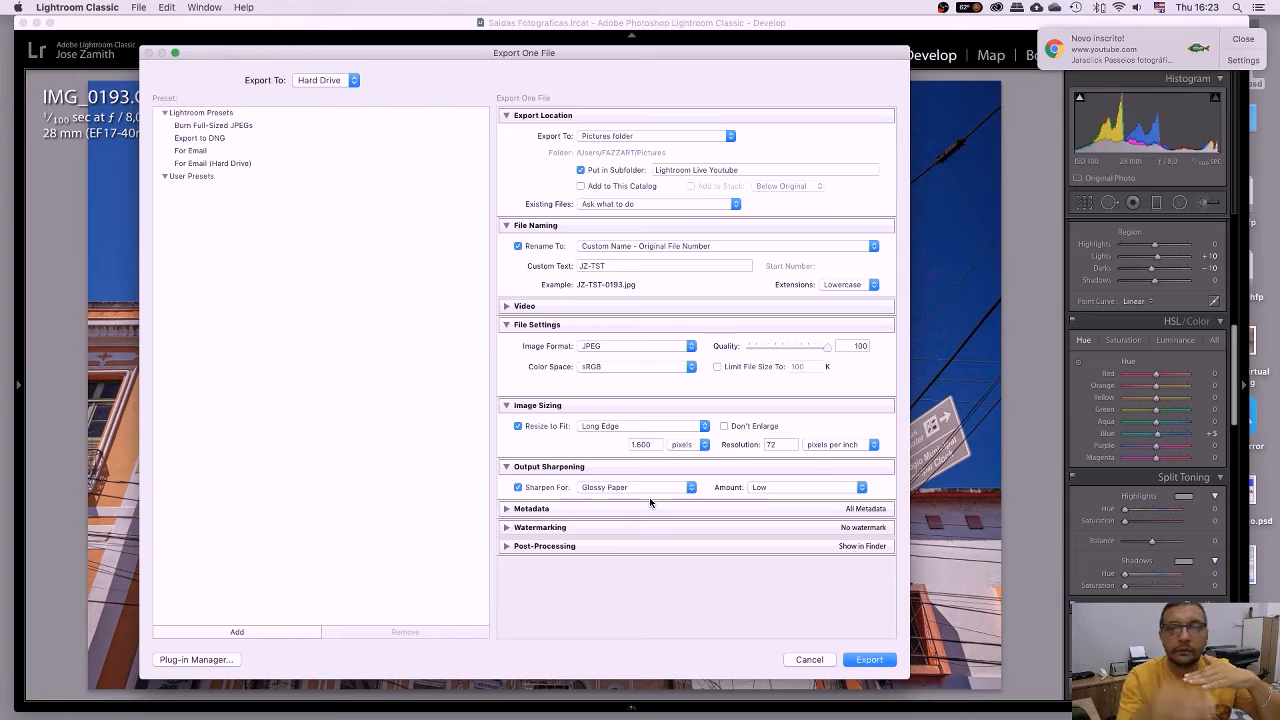
left_click(782, 488)
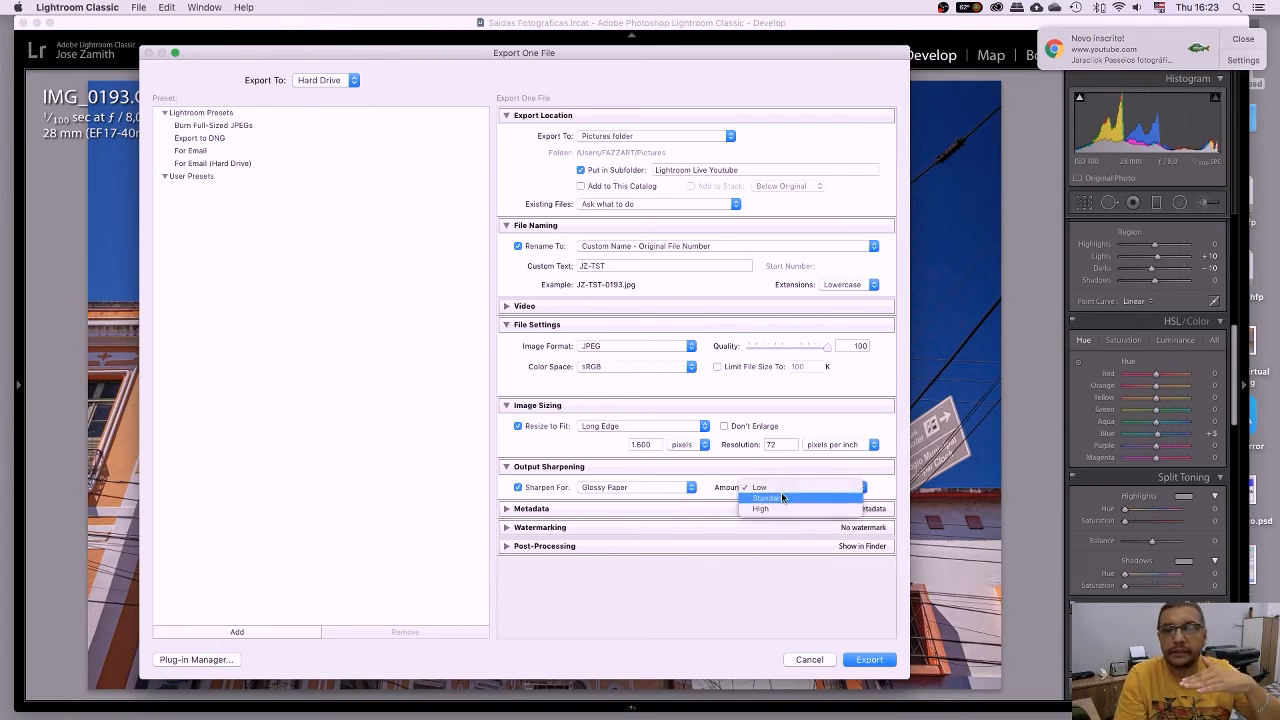
left_click(782, 497)
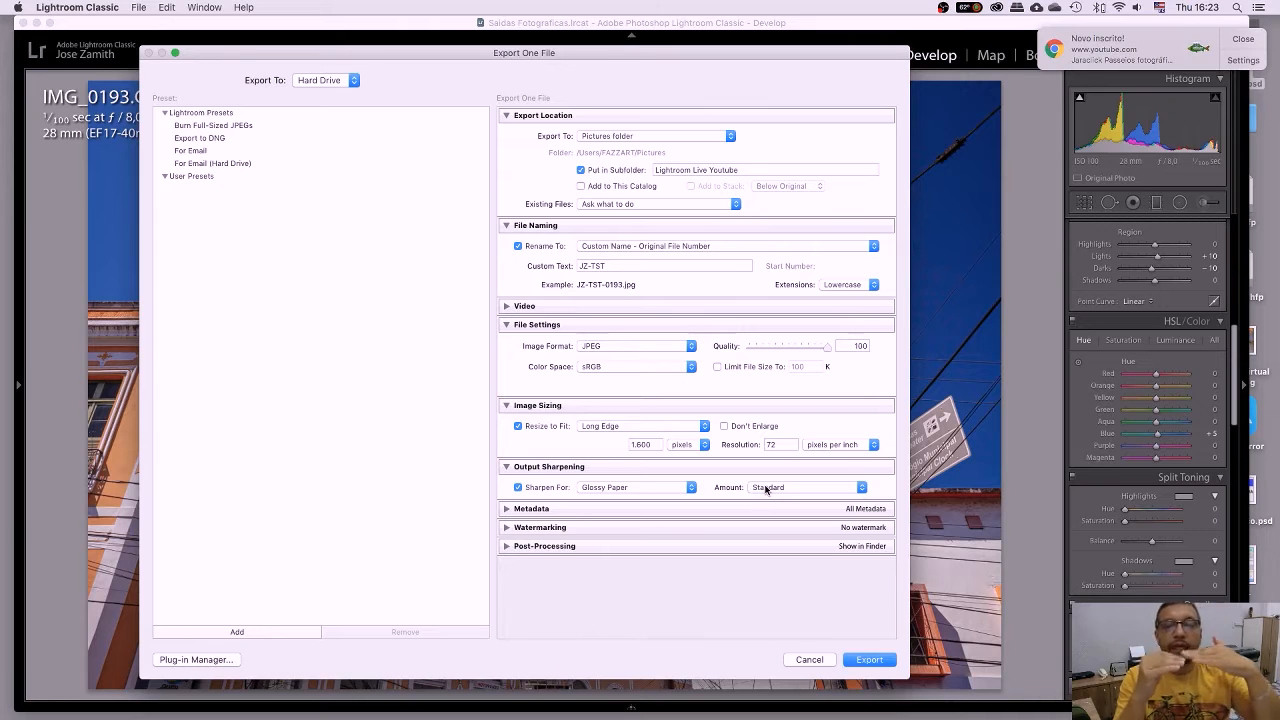
Return sharpening to Screen at Low and expand Metadata, which includes All Metadata.
left_click(688, 489)
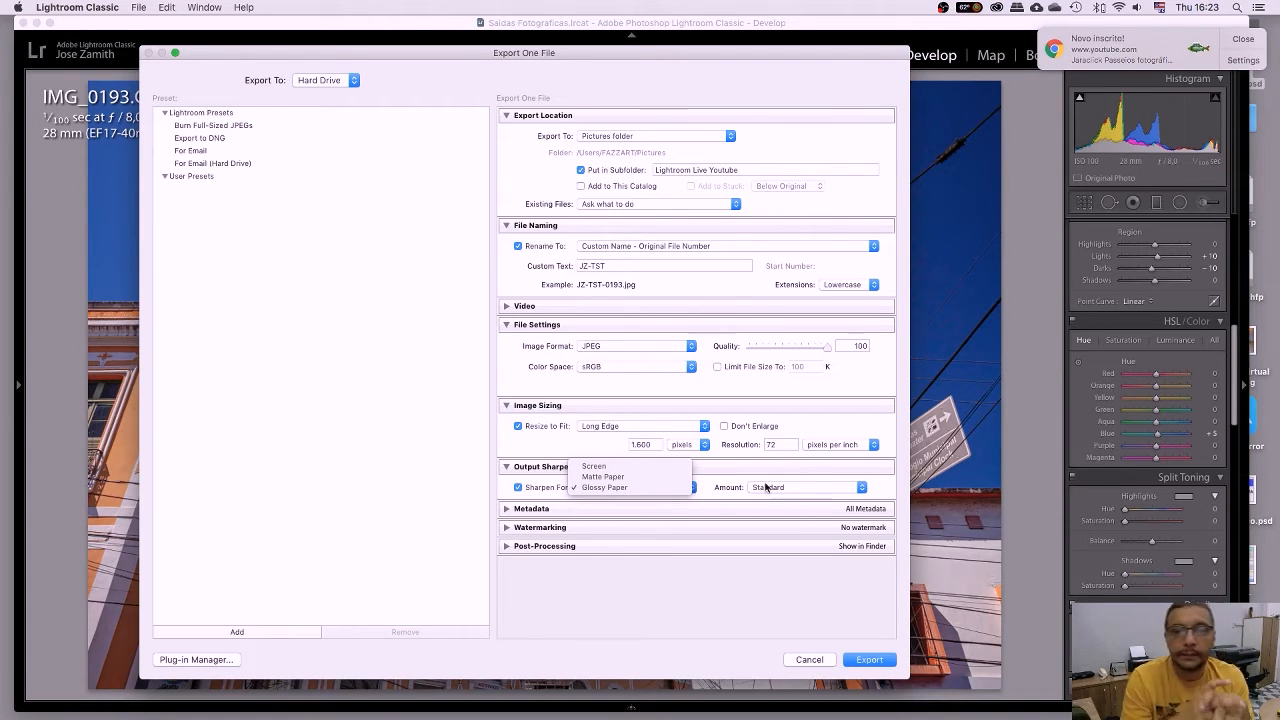
left_click(645, 466)
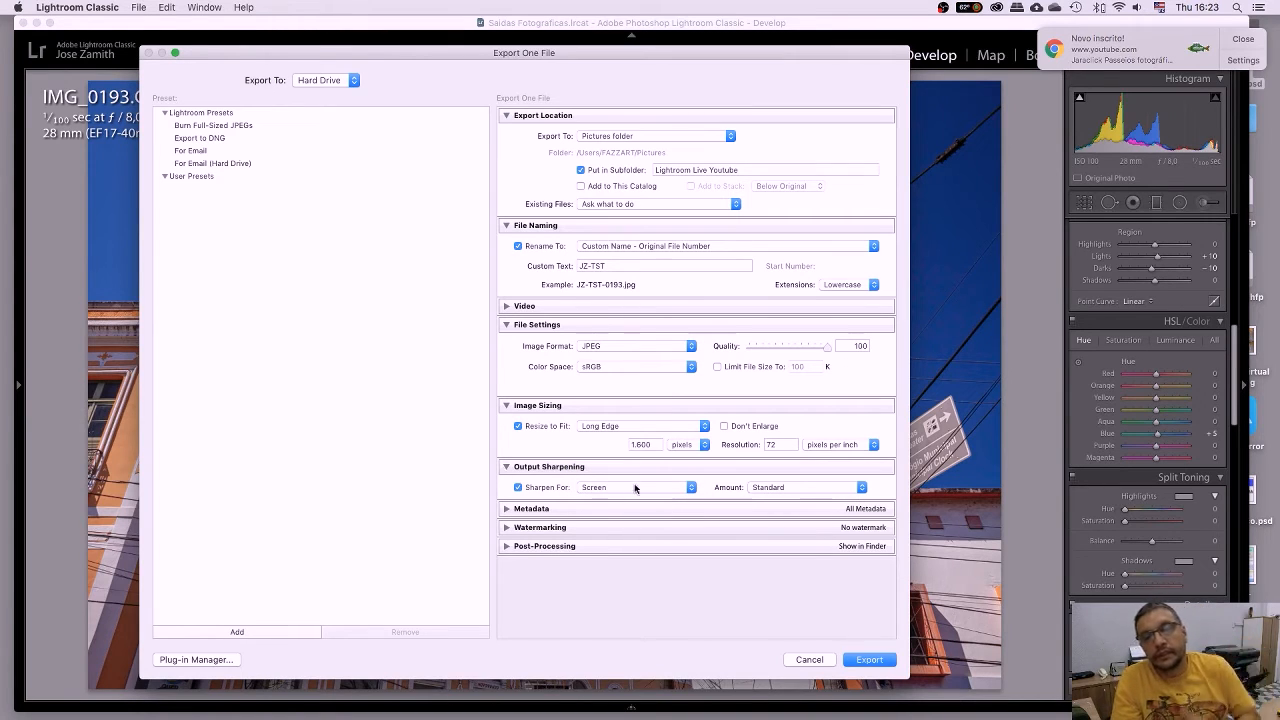
left_click(771, 488)
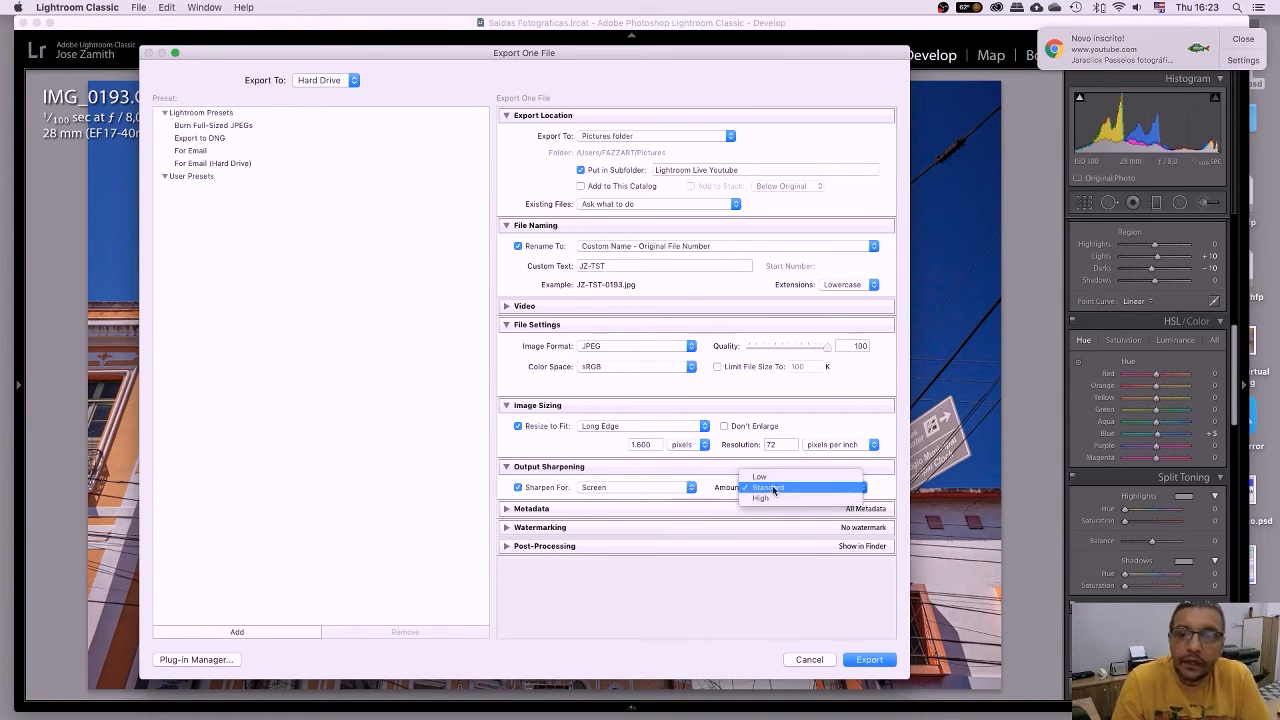
left_click(782, 477)
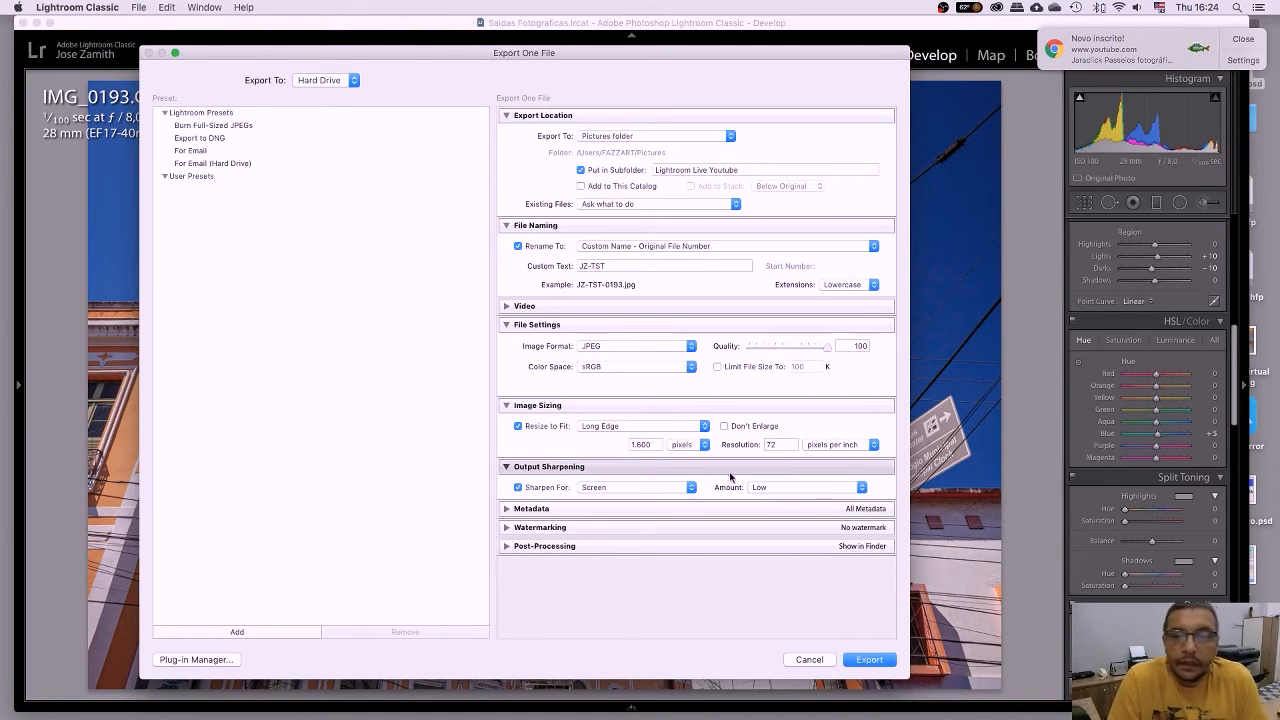
left_click(507, 509)
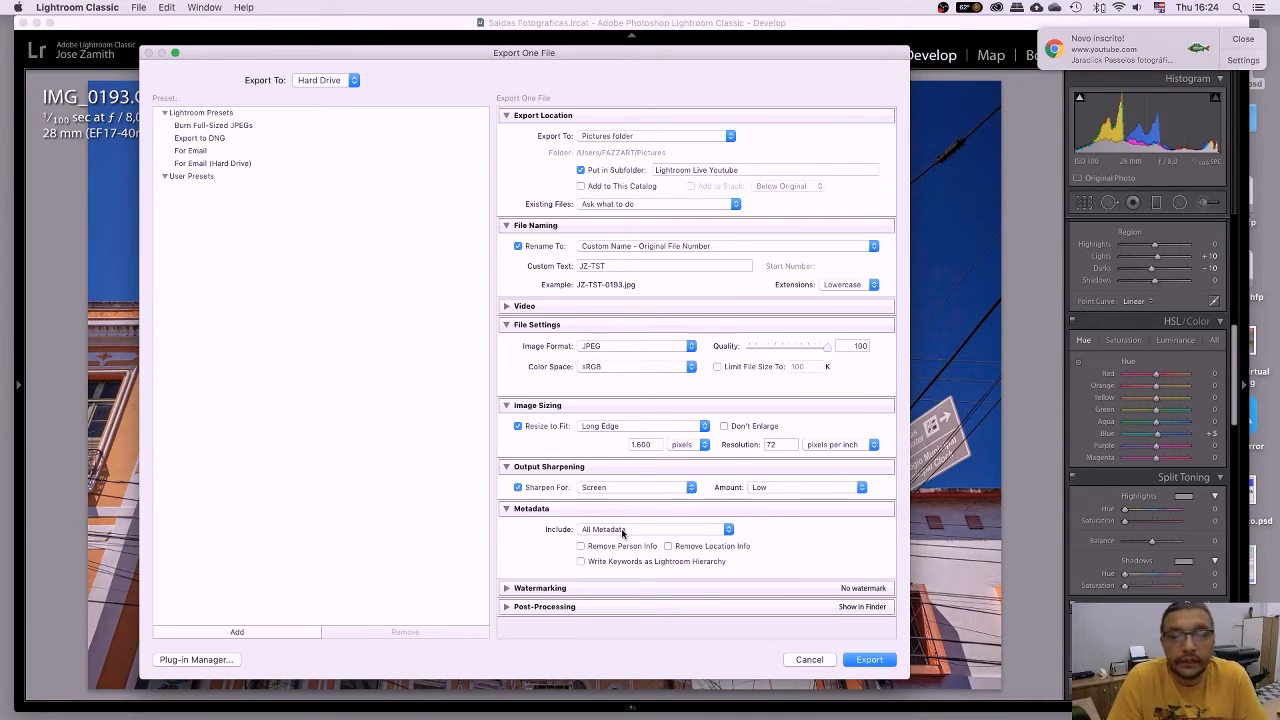
Collapse Metadata, confirm no watermark, and expand Post-Processing showing Show in Finder after export.
left_click(506, 509)
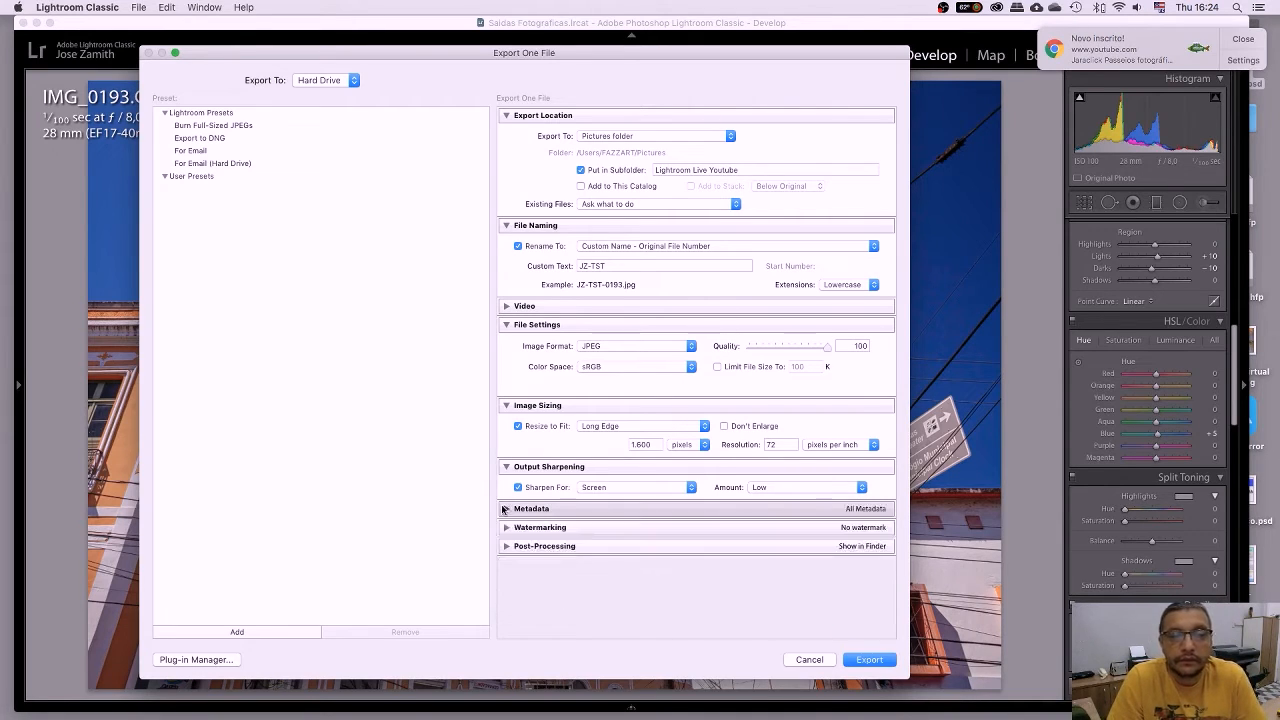
left_click(506, 528)
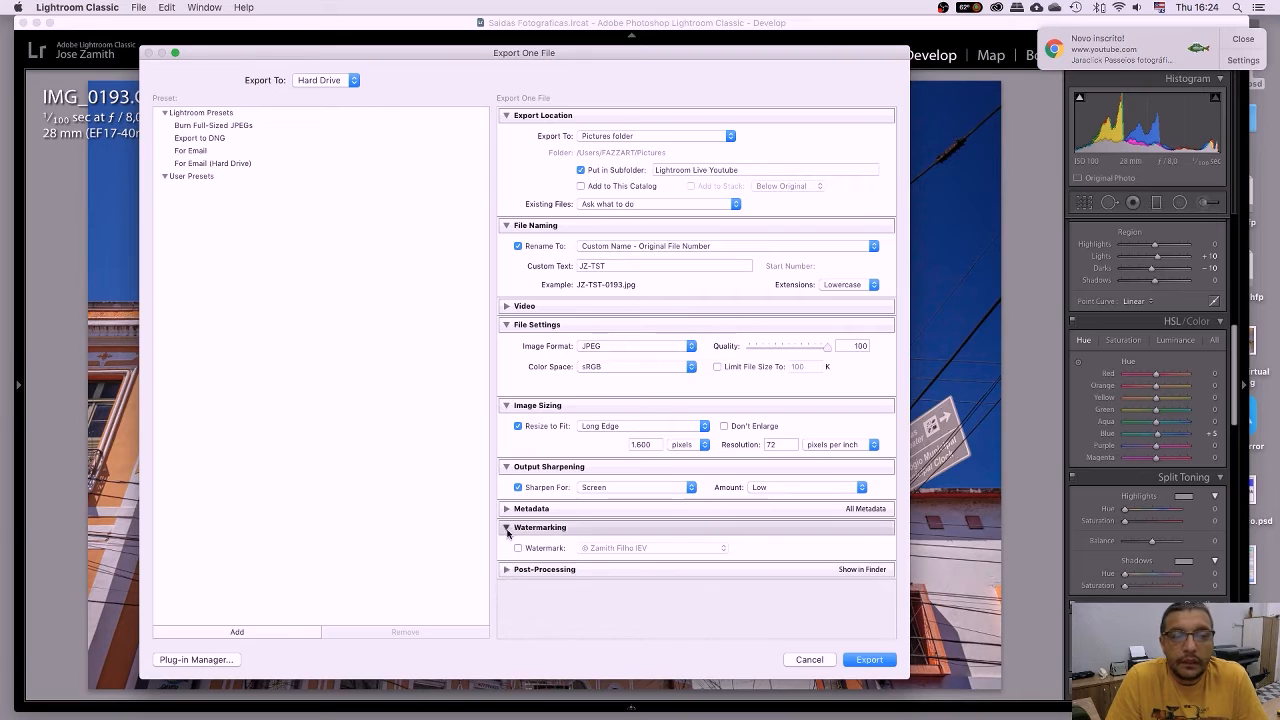
left_click(506, 528)
left_click(506, 546)
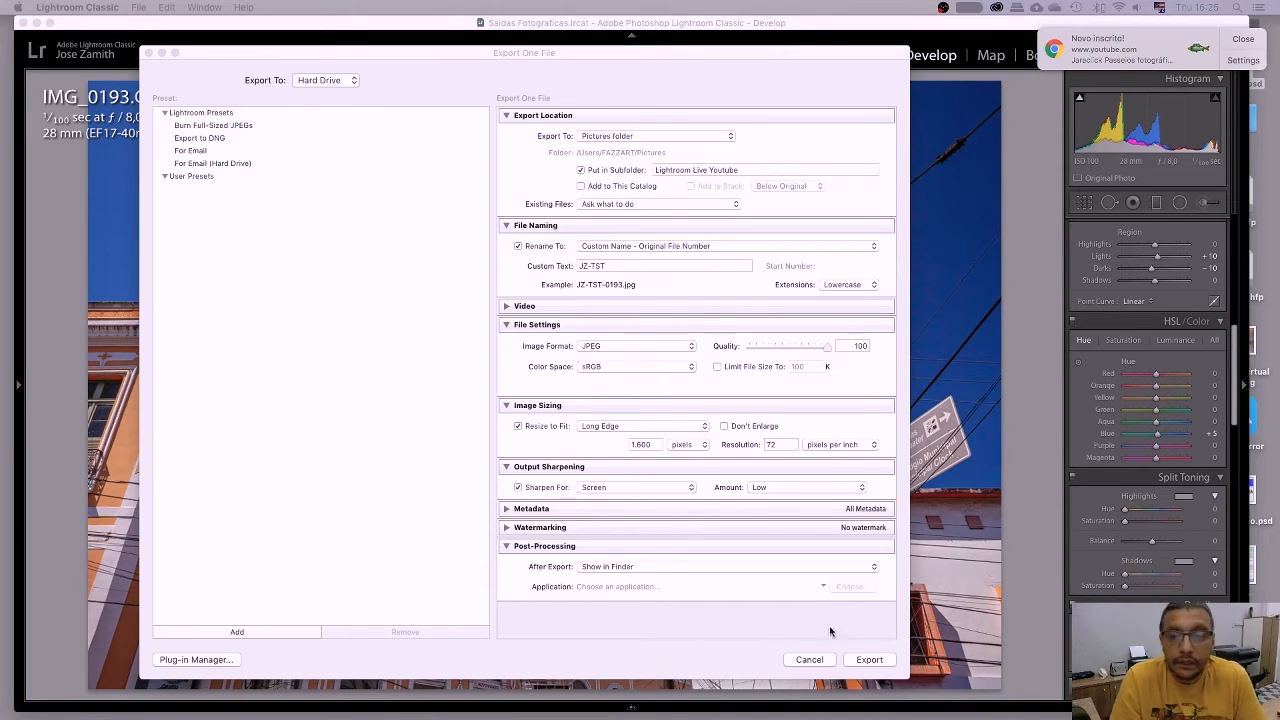
Export the photo with the current settings, producing the 1.7 MB JZ-TST-0193.jpg.
left_click(876, 660)
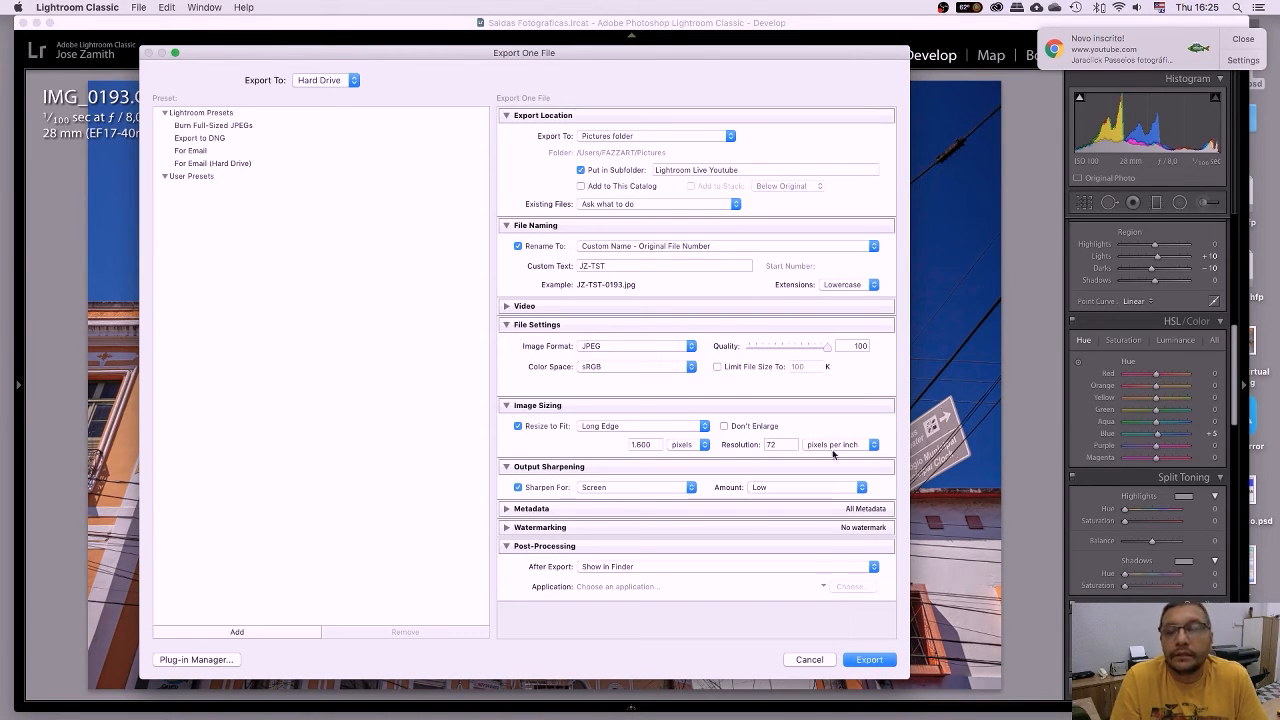
left_click(868, 659)
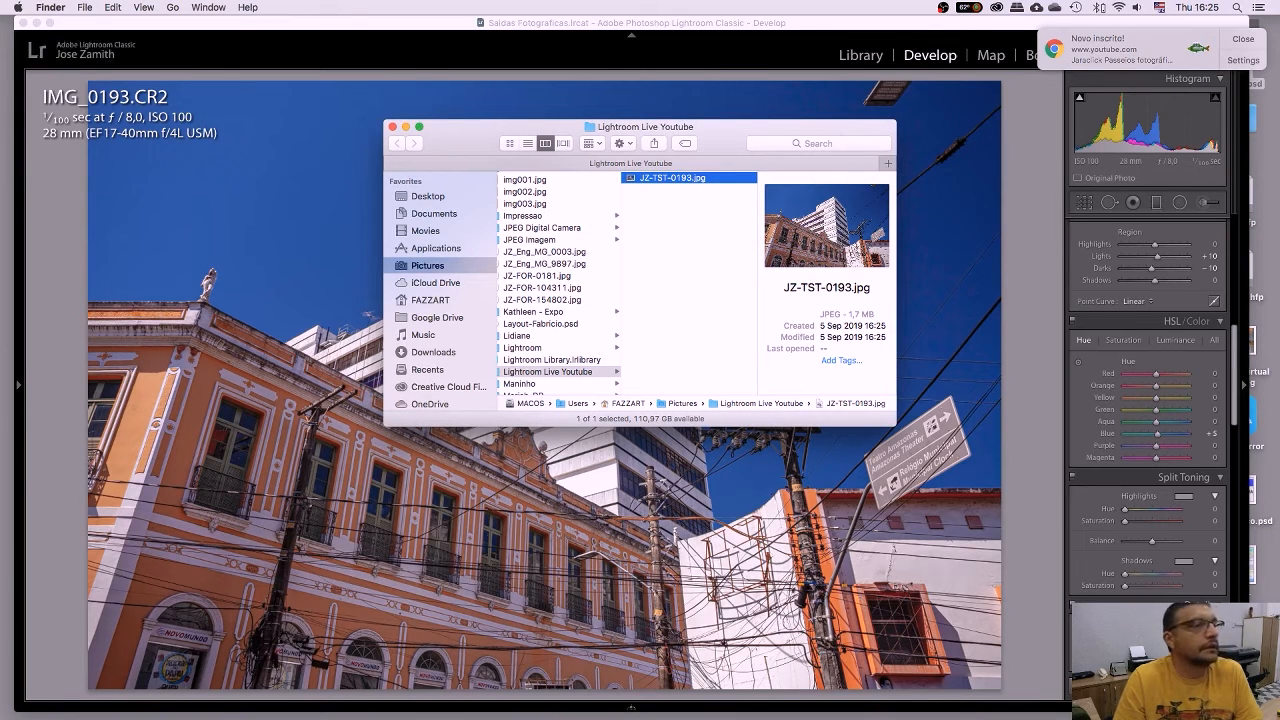
left_click_drag(478, 151, 452, 151)
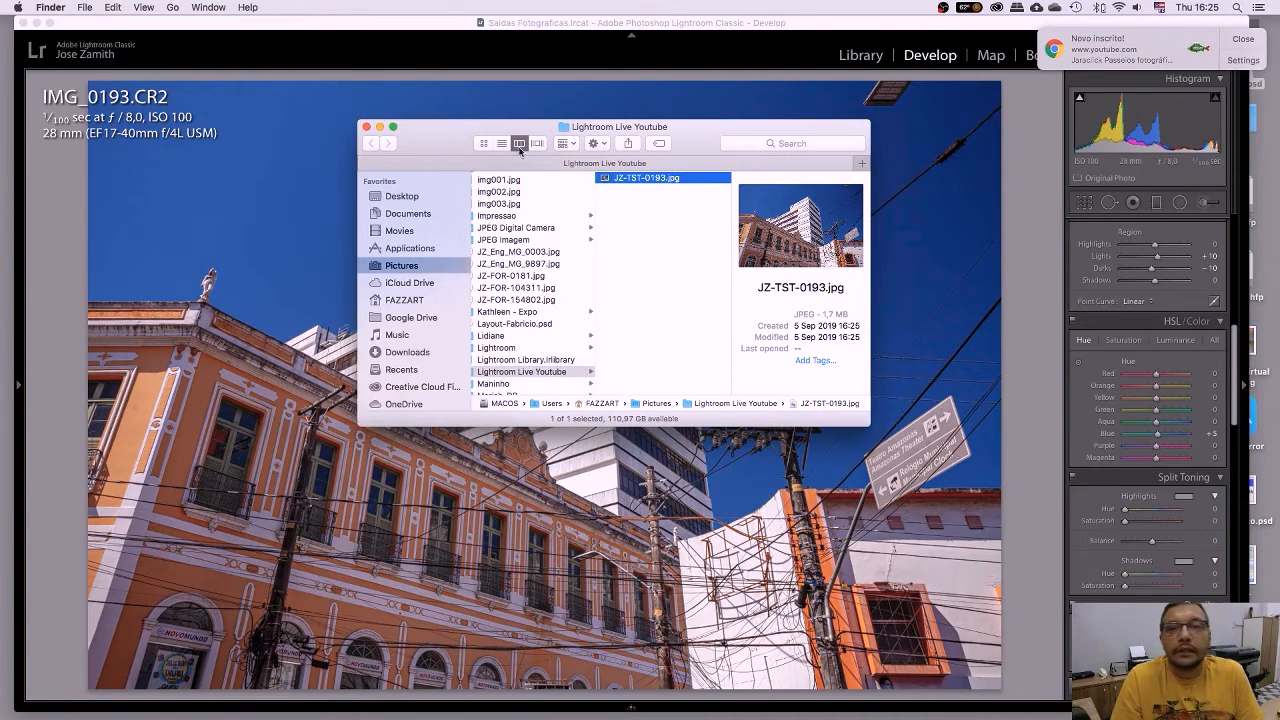
left_click_drag(702, 138, 683, 147)
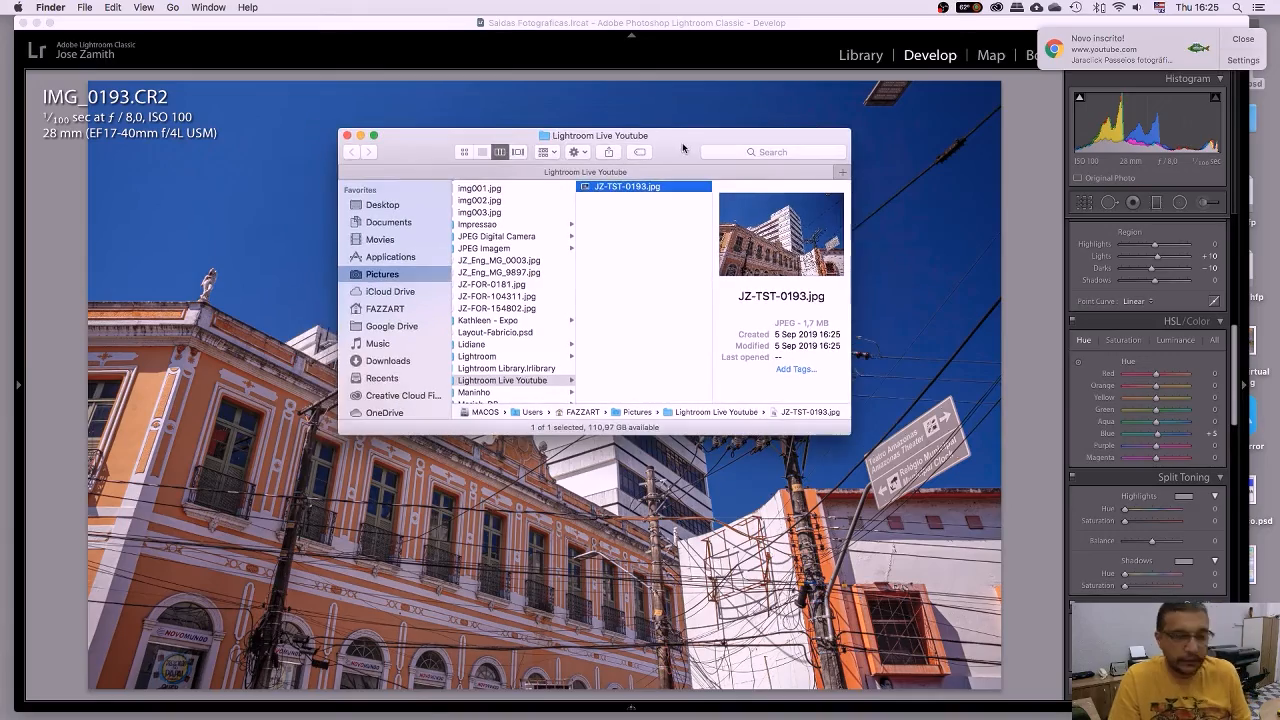
key("space")
left_click_drag(716, 49, 695, 65)
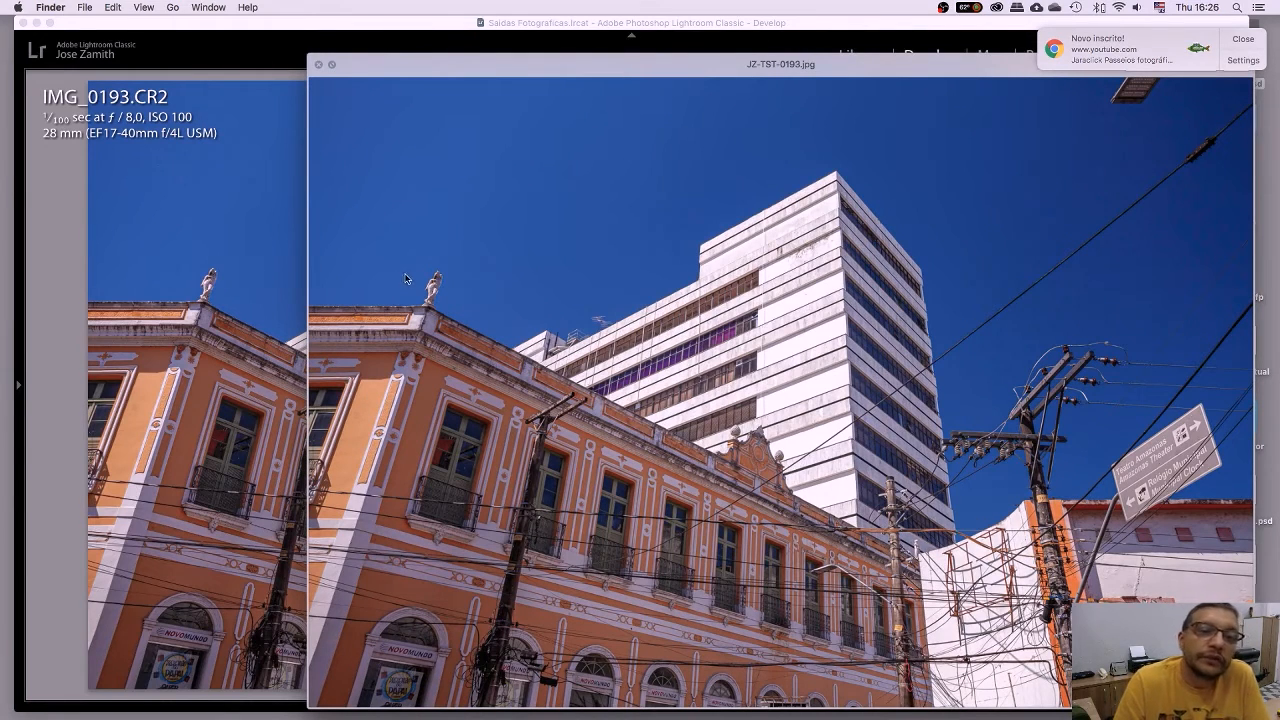
left_click_drag(583, 70, 572, 78)
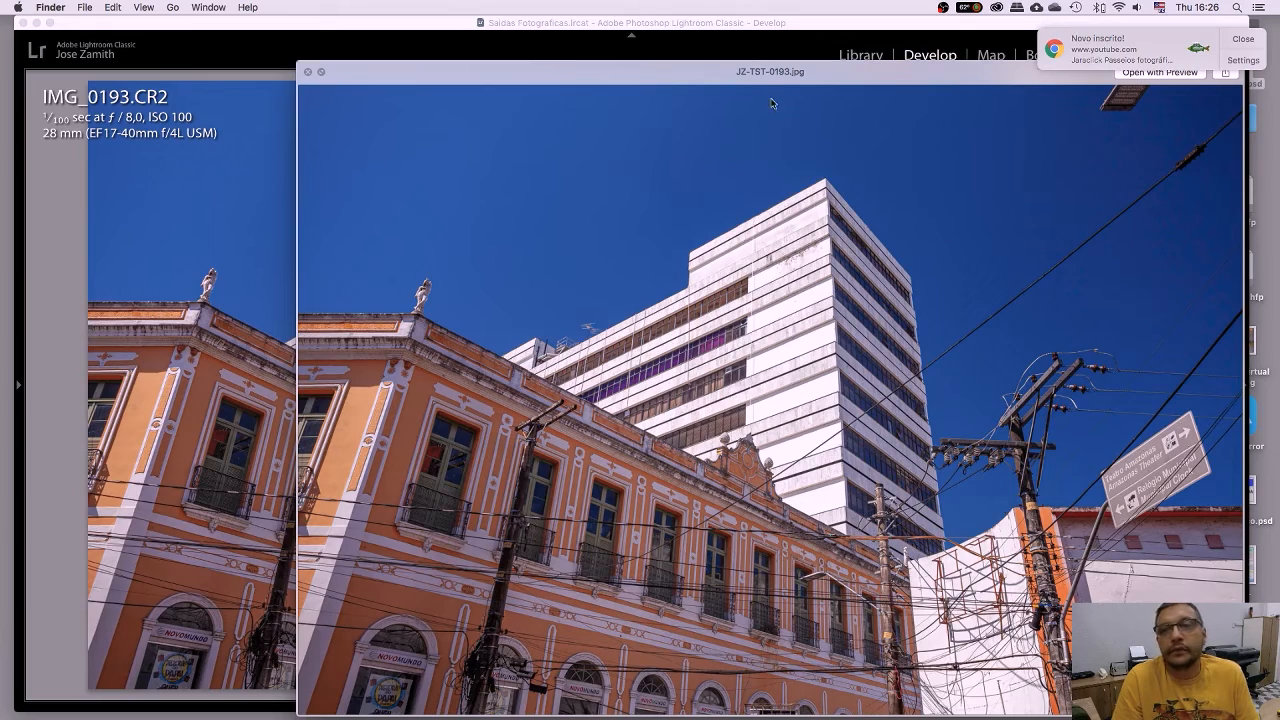
left_click_drag(776, 72, 608, 59)
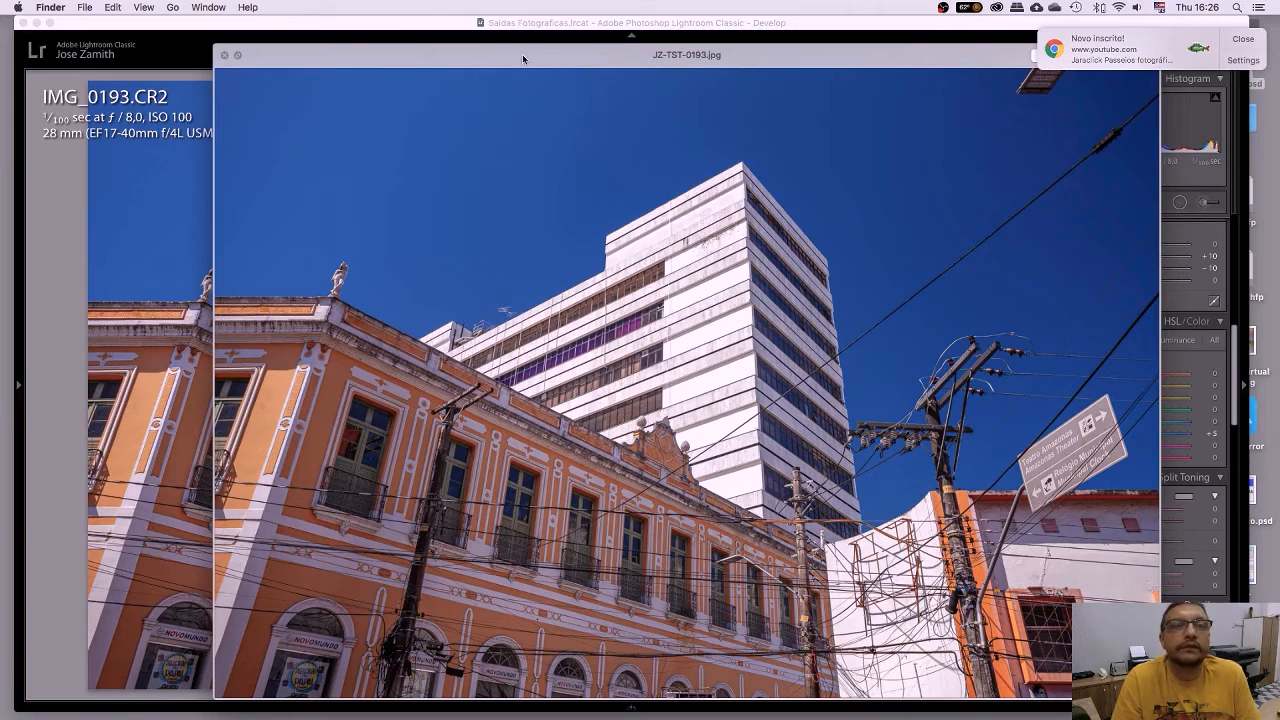
left_click_drag(863, 46, 737, 81)
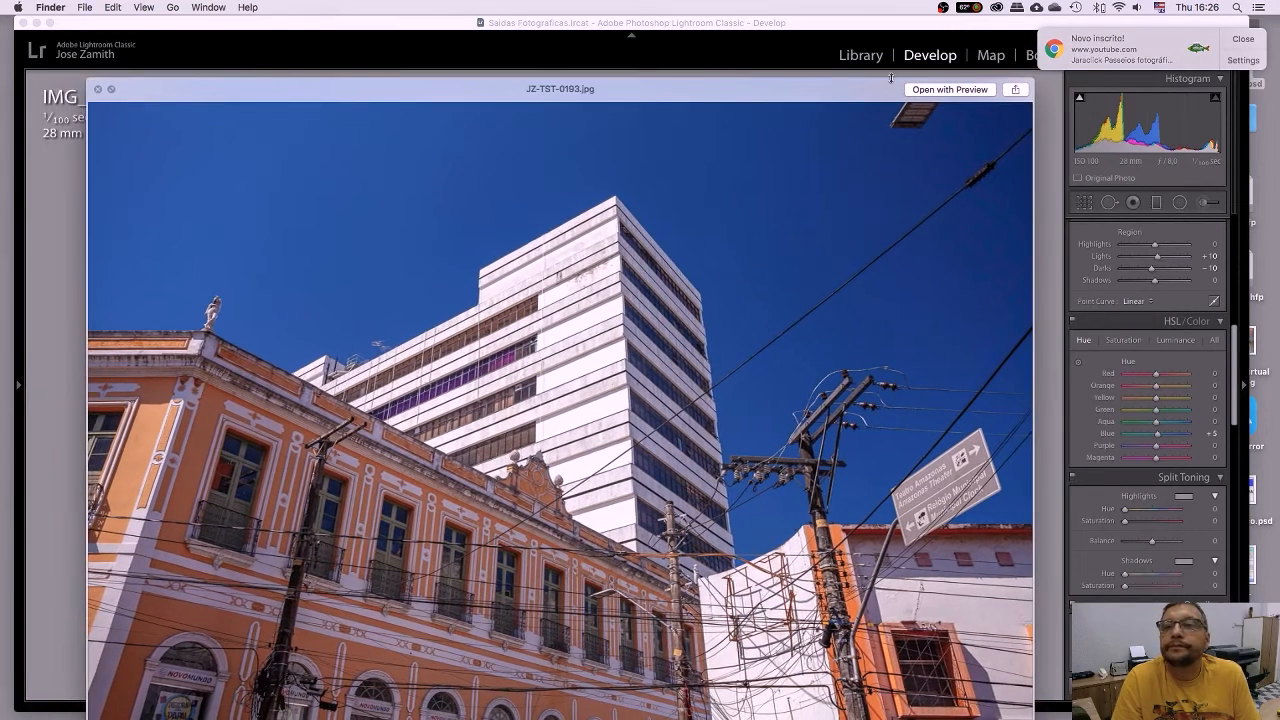
left_click(955, 90)
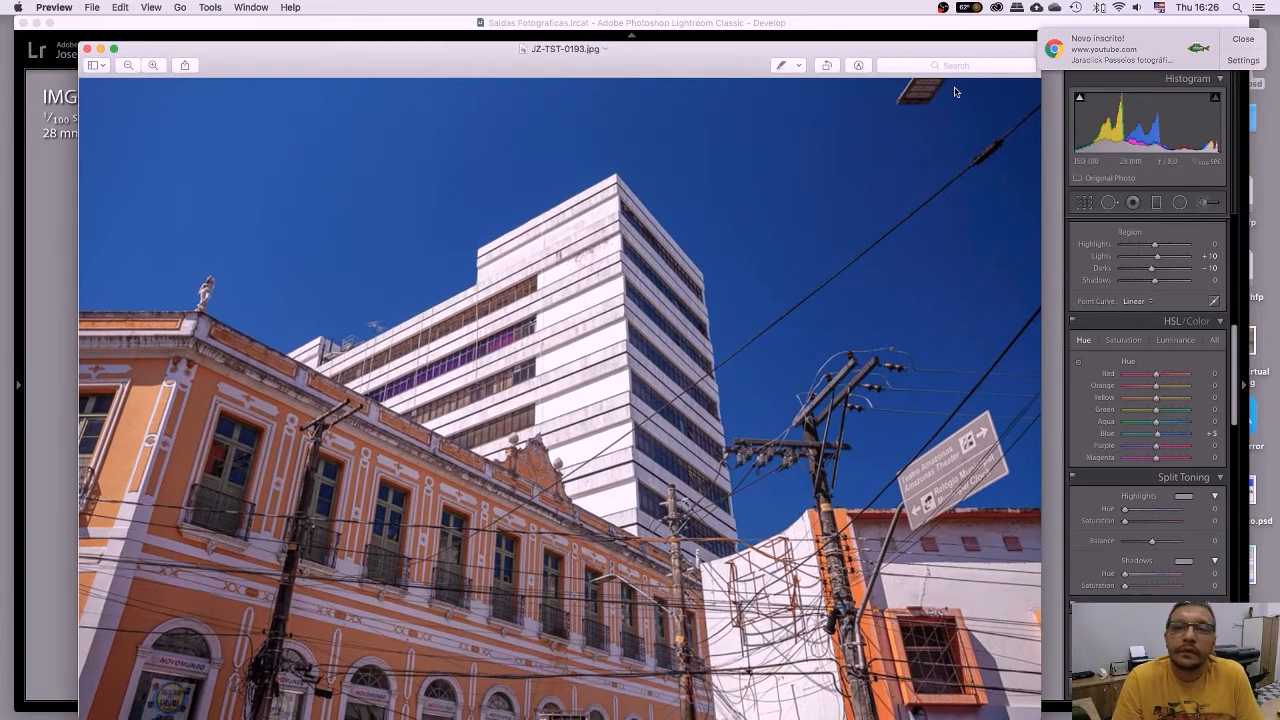
left_click(152, 7)
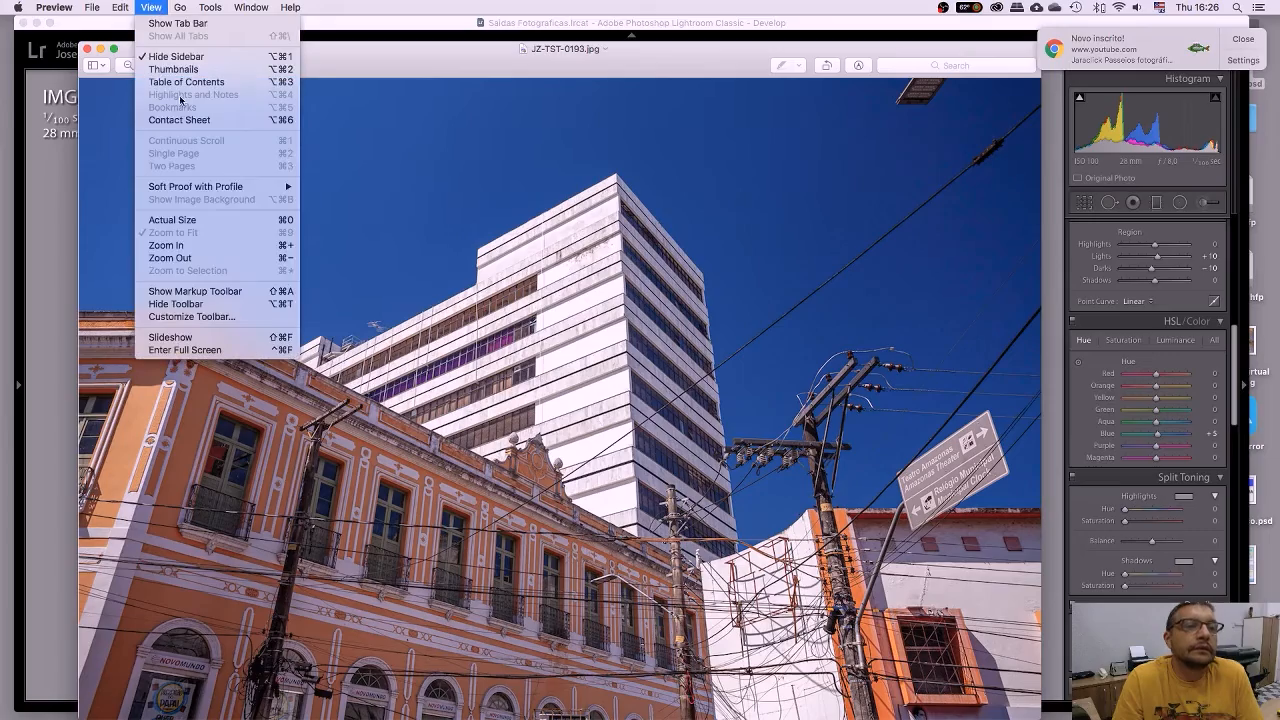
left_click(190, 220)
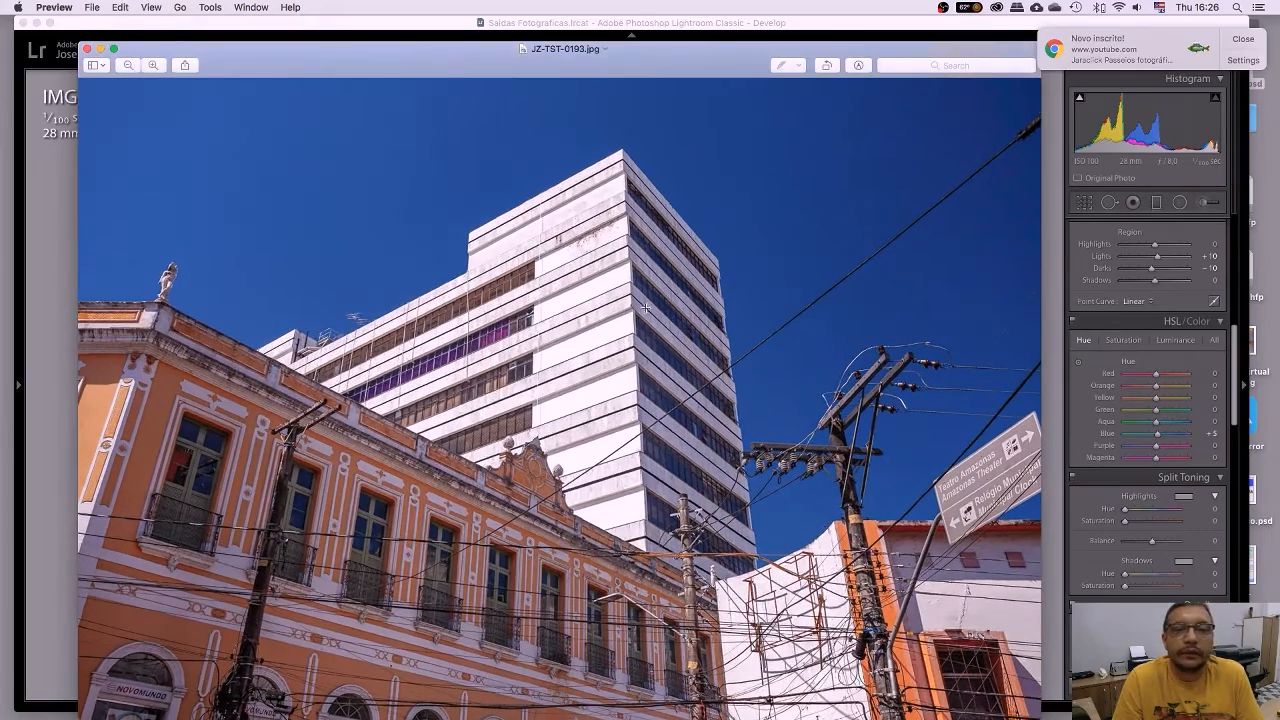
scroll(583, 471, "down", 4)
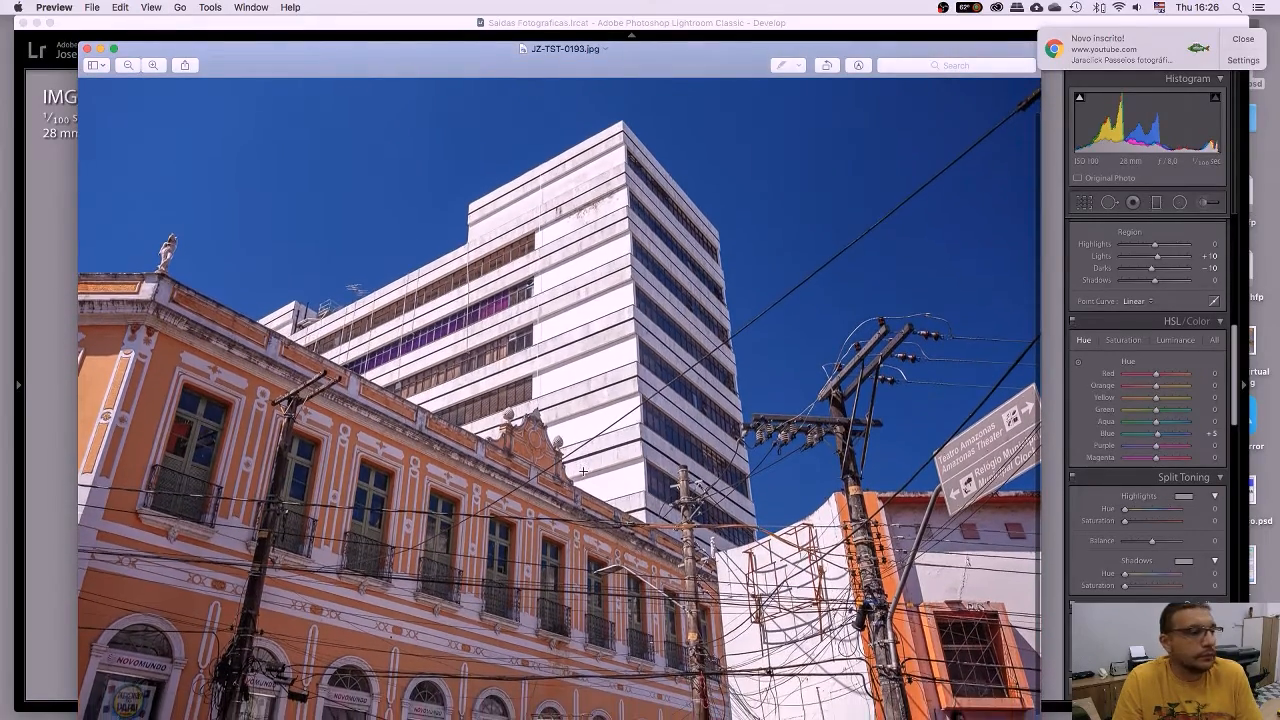
scroll(583, 471, "up", 5)
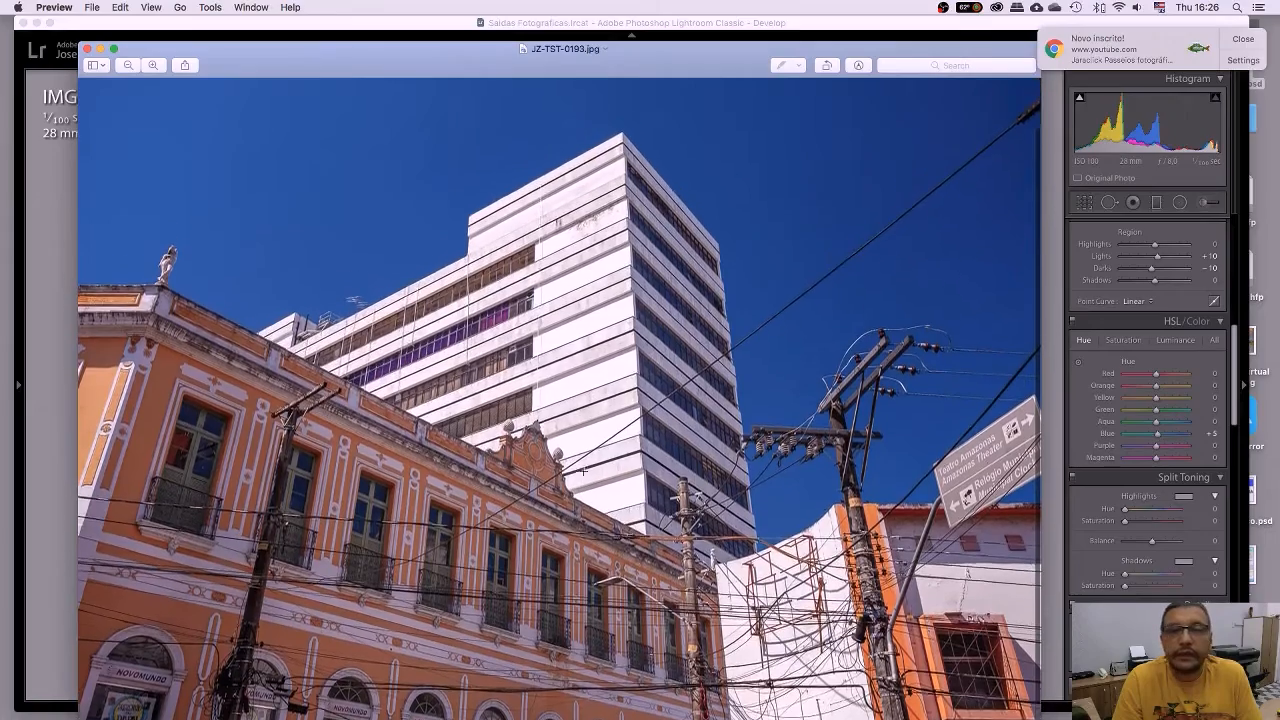
scroll(583, 471, "left", 5)
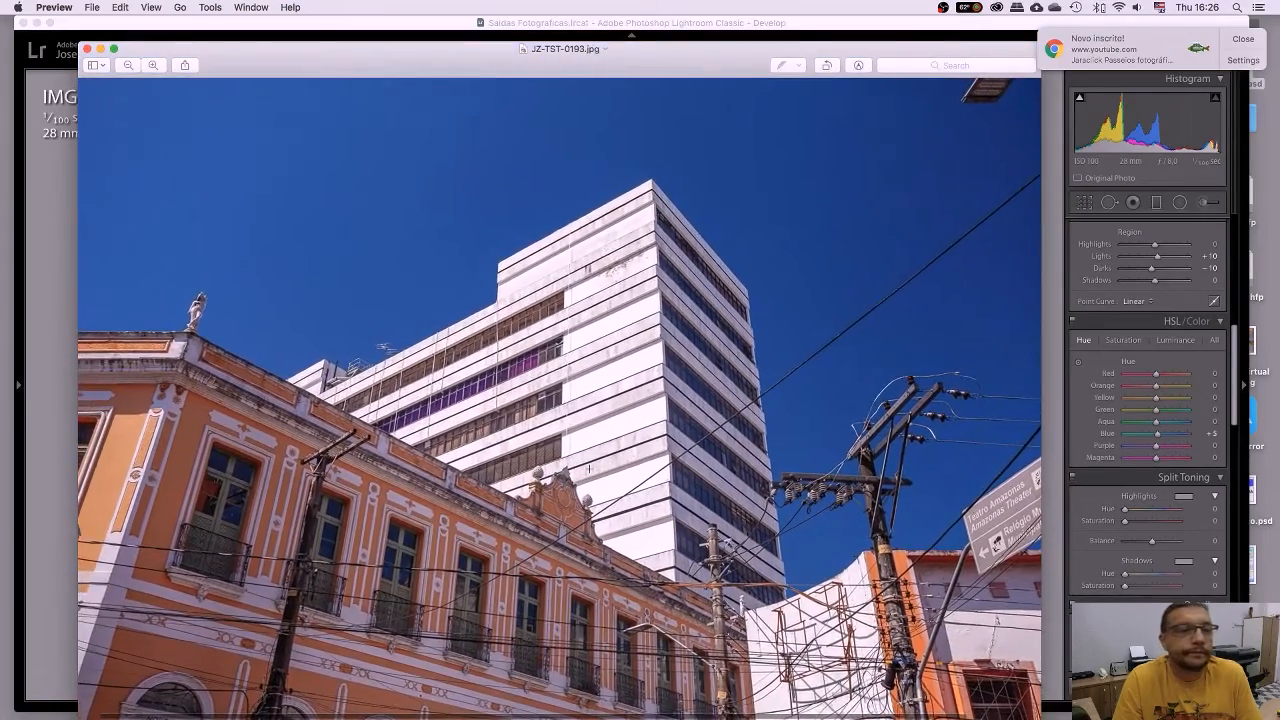
scroll(590, 468, "right", 8)
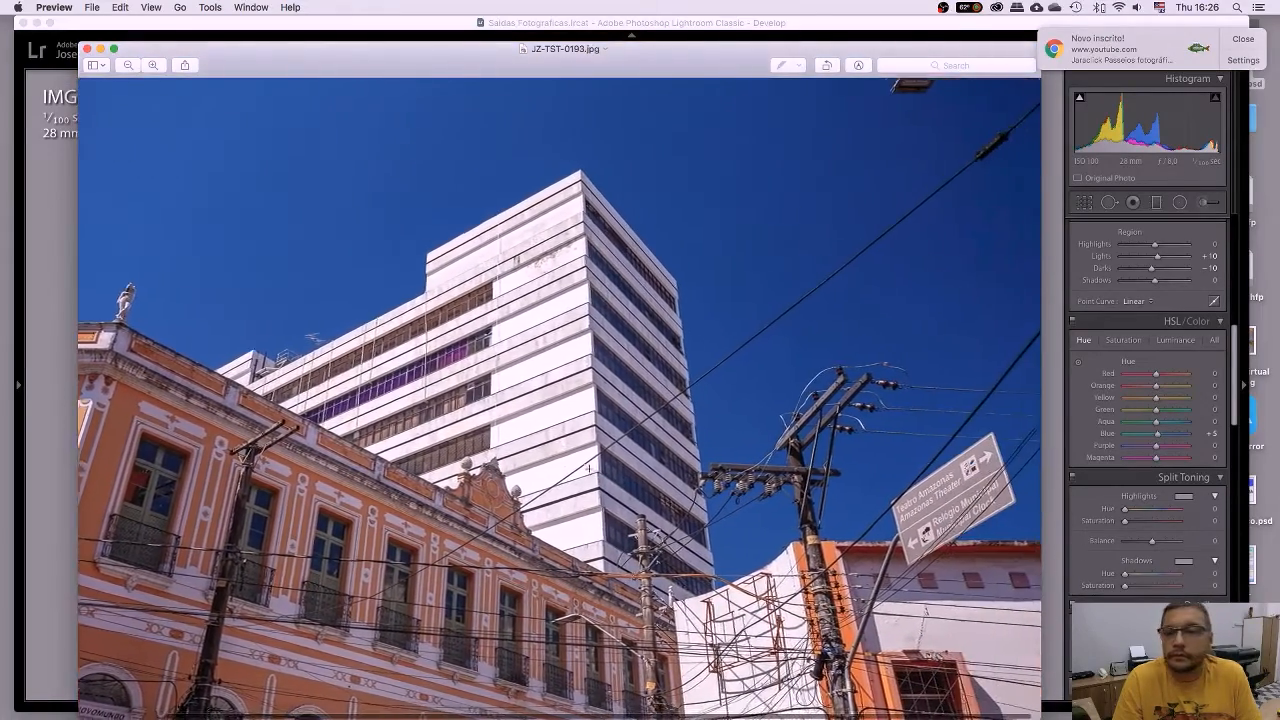
scroll(590, 468, "down", 4)
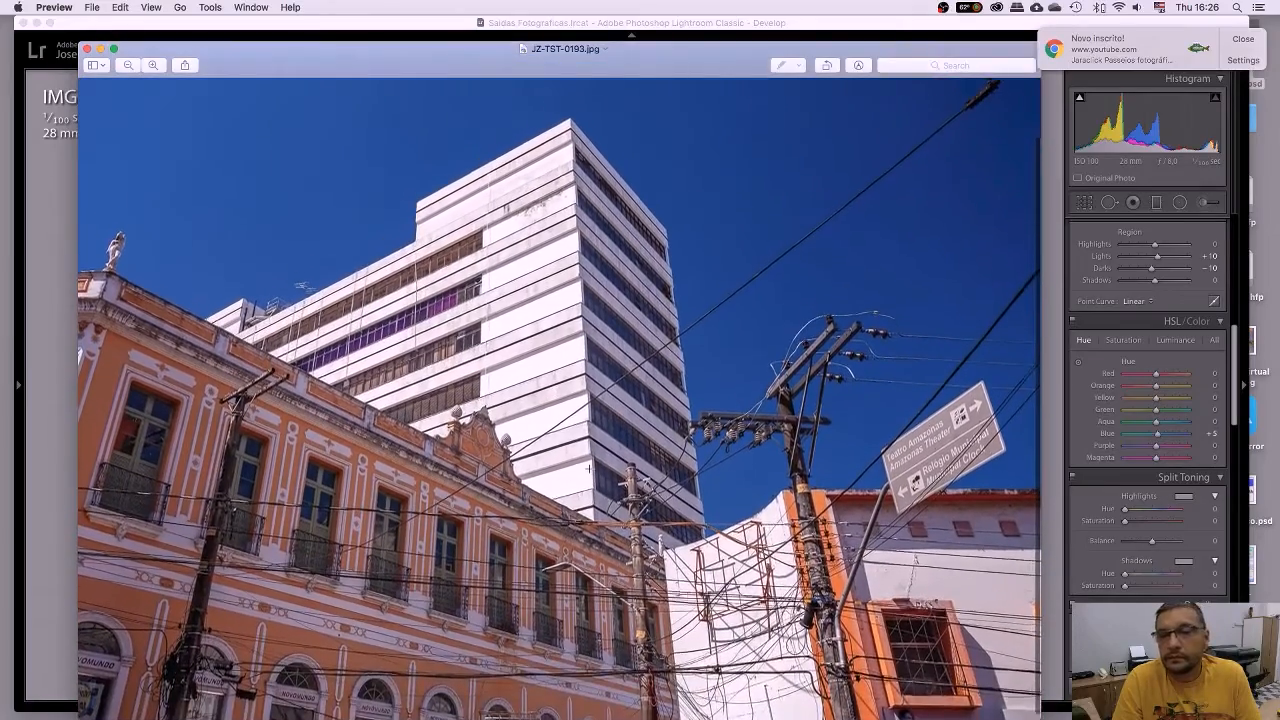
scroll(590, 468, "up", 3)
left_click(86, 48)
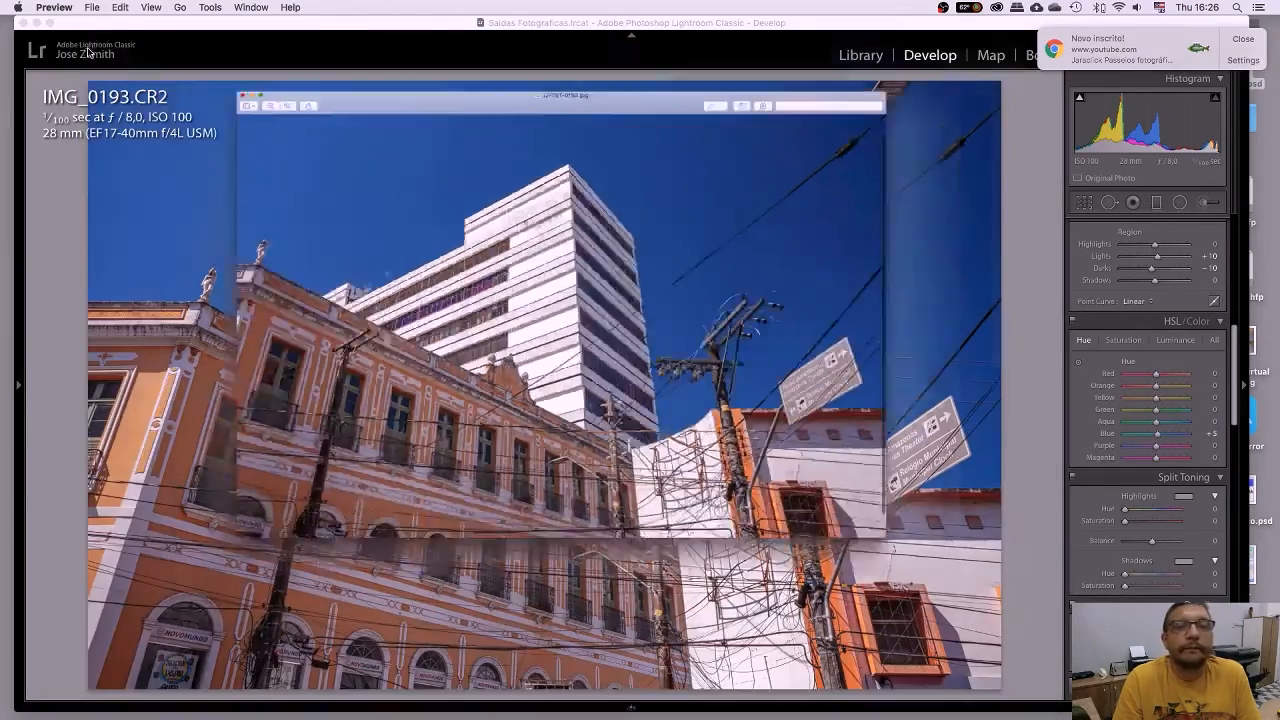
Select JZ-TST-0193.jpg in Finder and check its 1,7 MB file size.
left_click(650, 192)
key("Return")
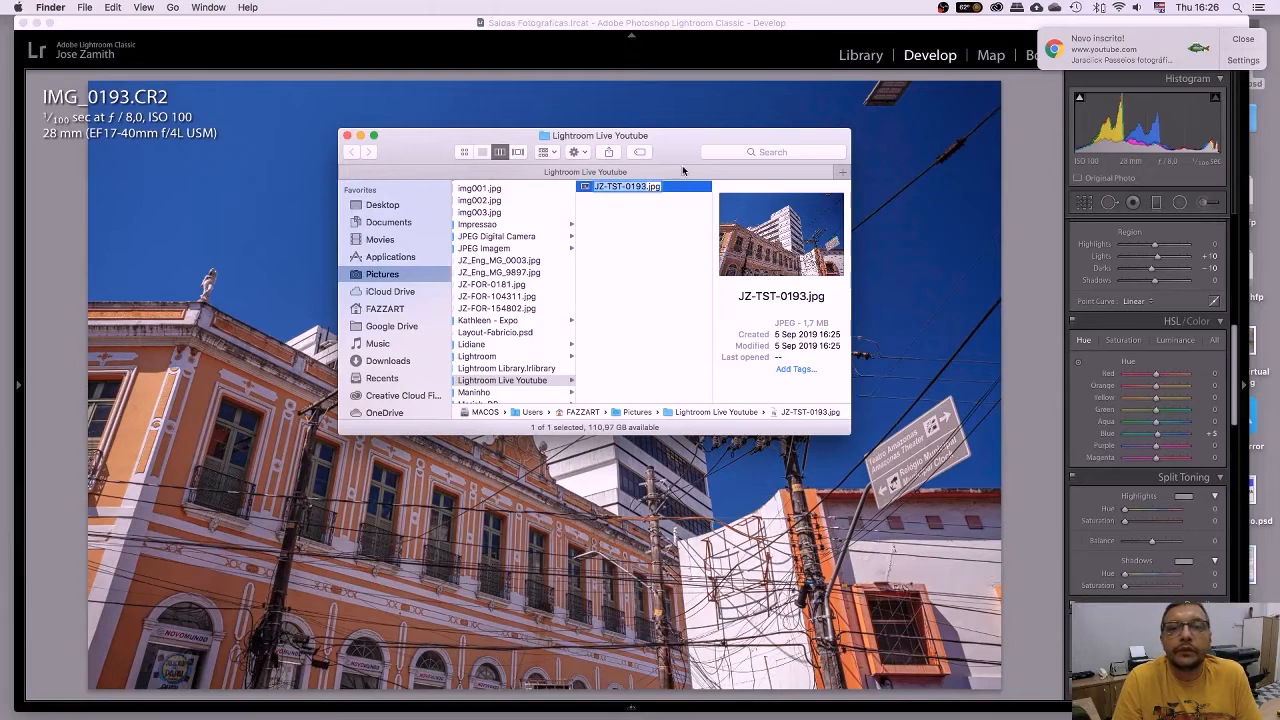
left_click(613, 187)
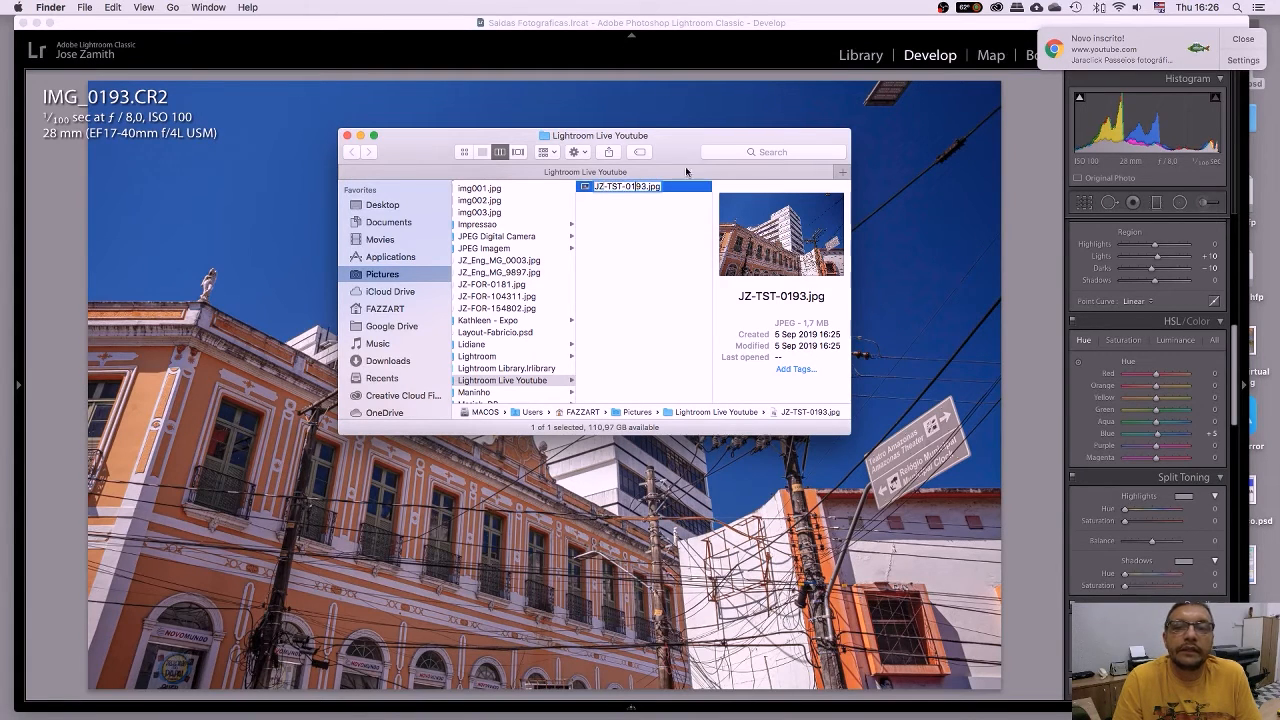
left_click_drag(686, 154, 730, 142)
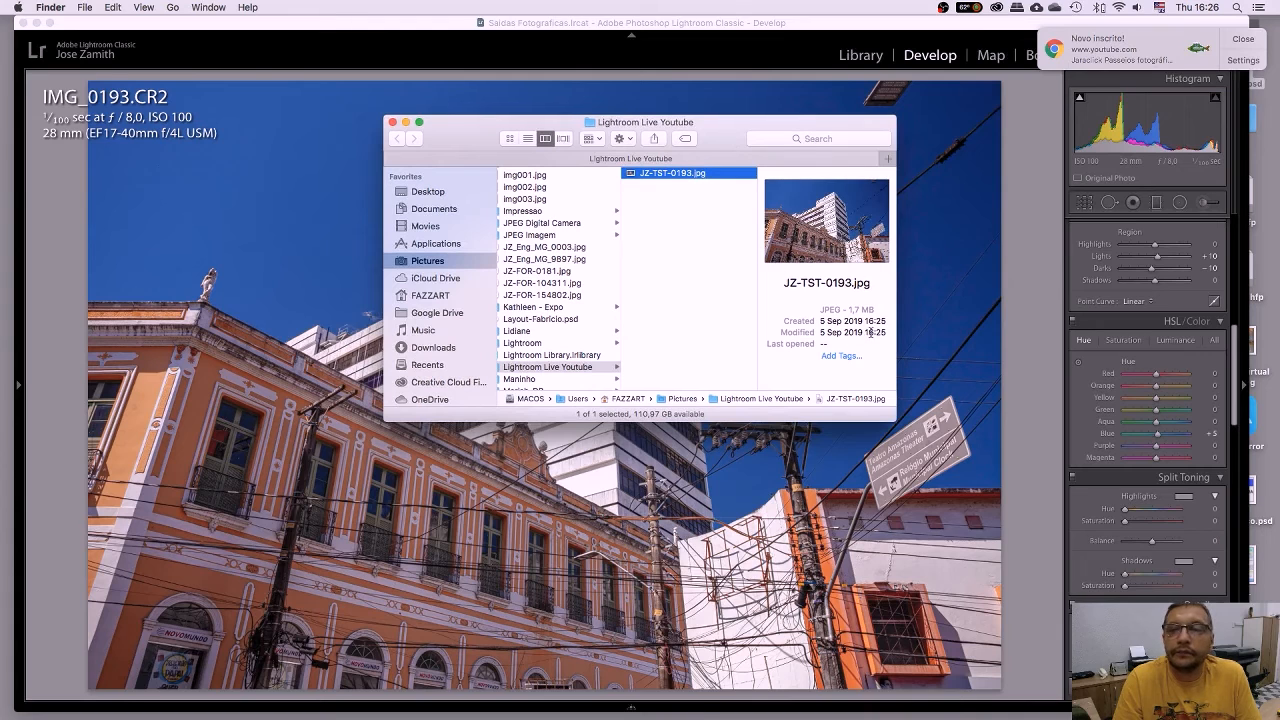
left_click_drag(845, 309, 887, 310)
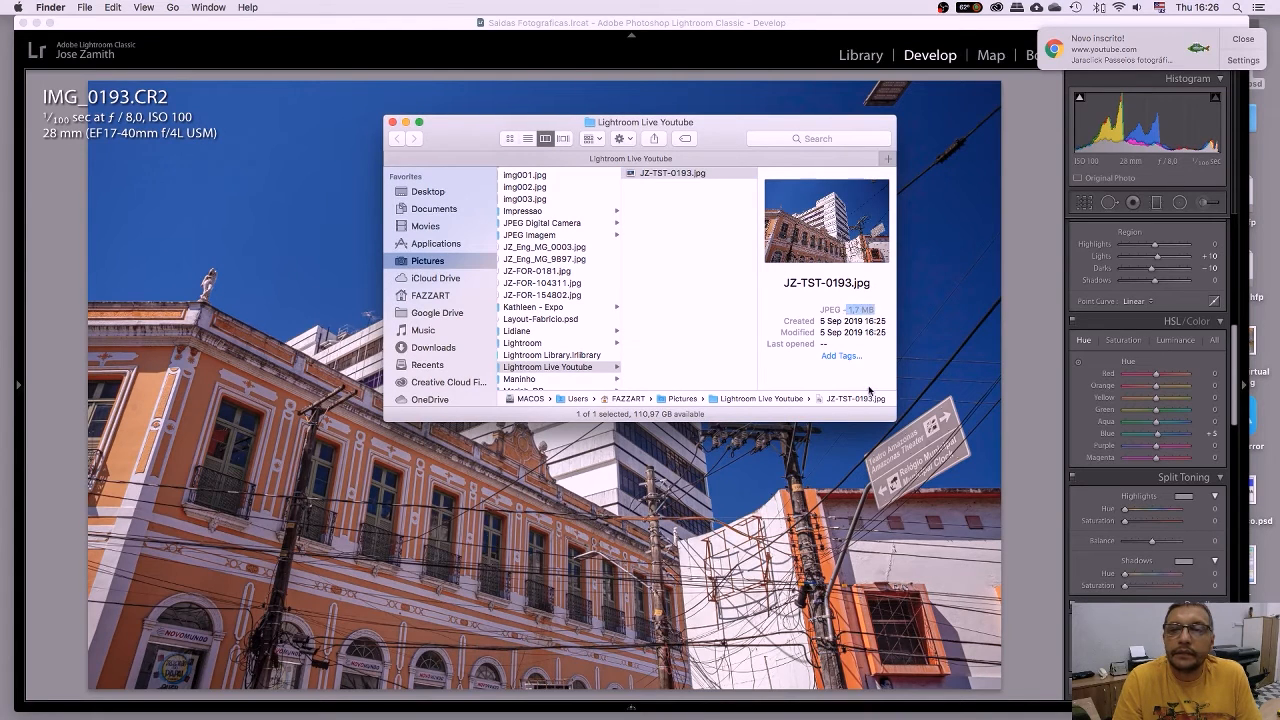
Enlarge and reposition the Finder window, then close the Lightroom Live Youtube folder window.
left_click_drag(889, 416, 965, 458)
left_click_drag(738, 137, 792, 116)
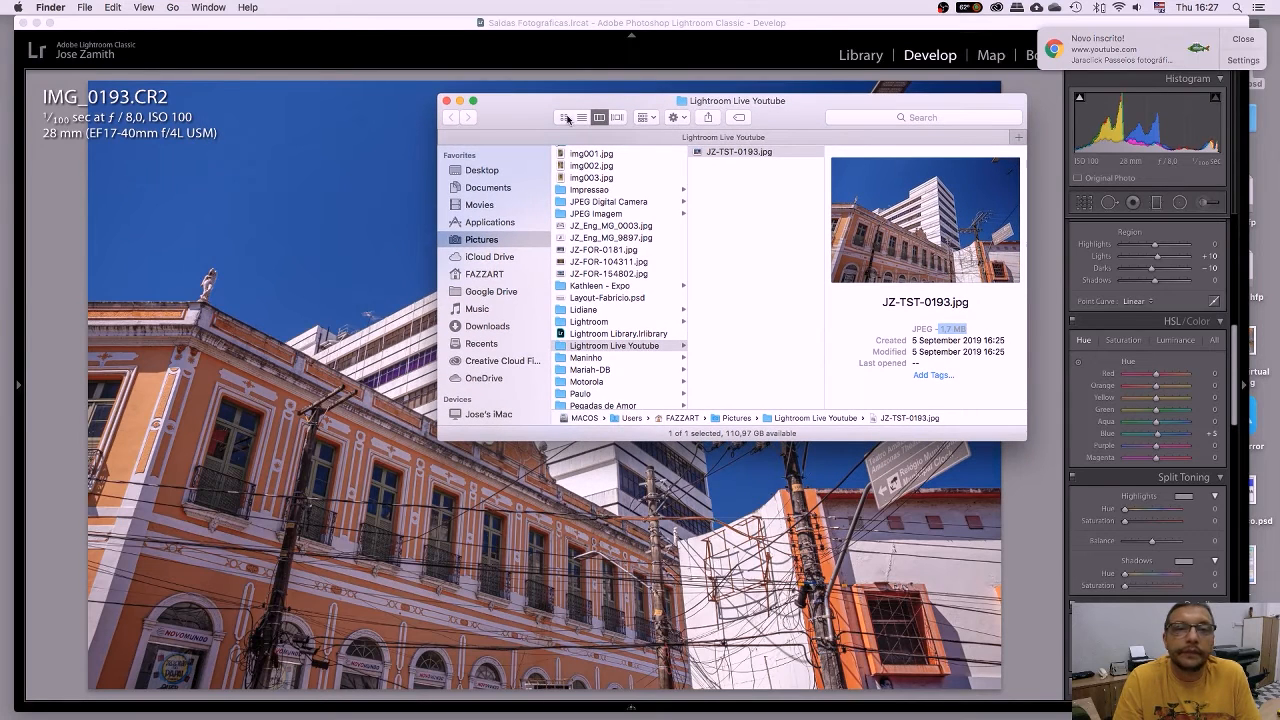
left_click(446, 101)
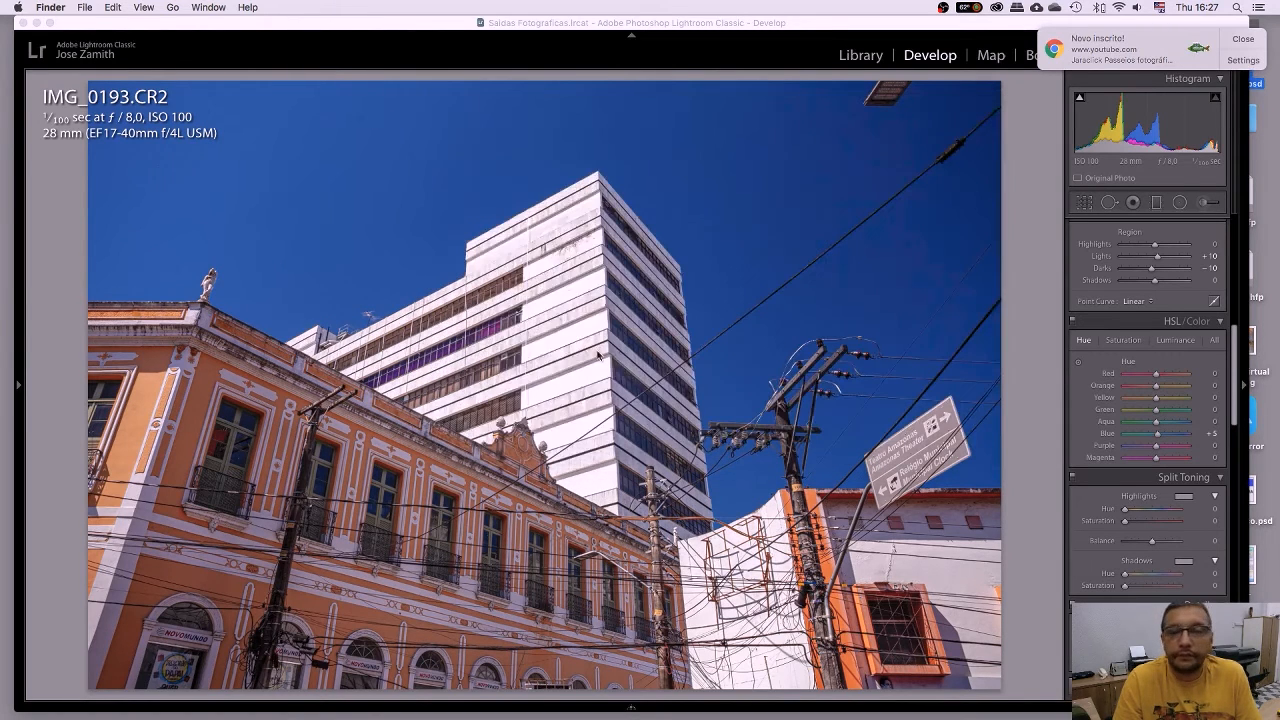
Switch back to Lightroom Classic and reopen the Export dialog via File > Export.
left_click(85, 8)
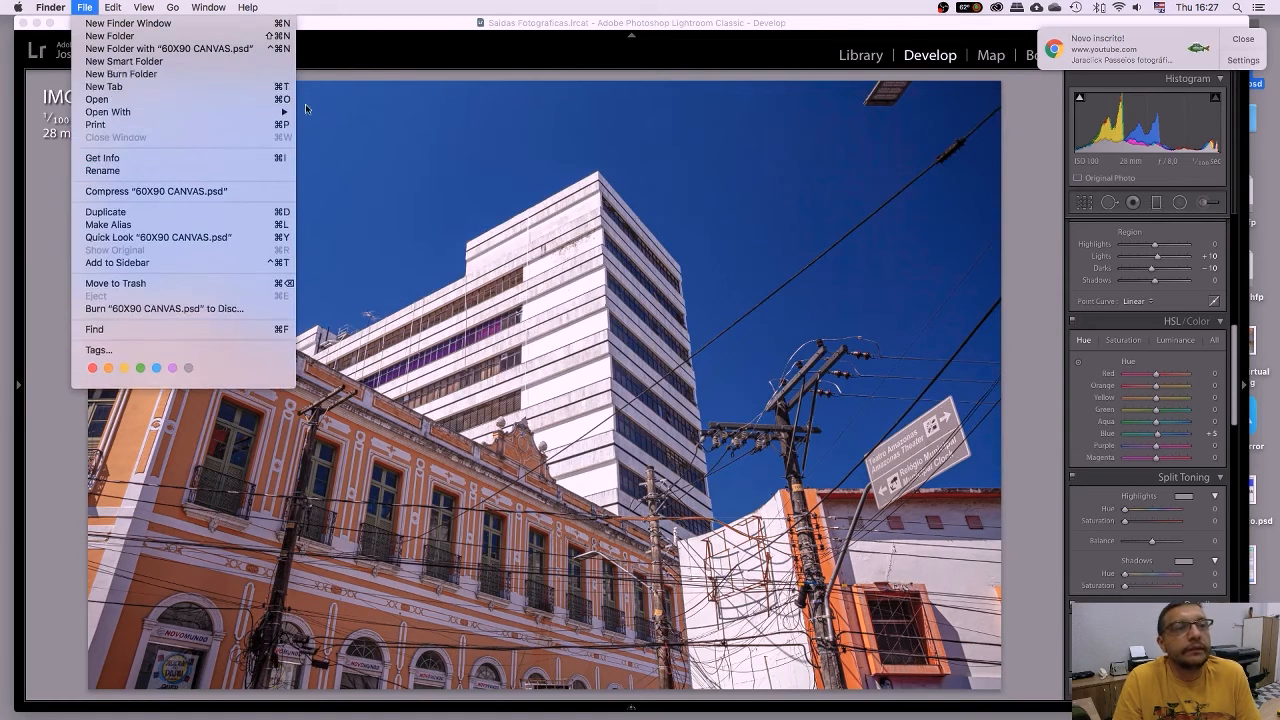
left_click(380, 30)
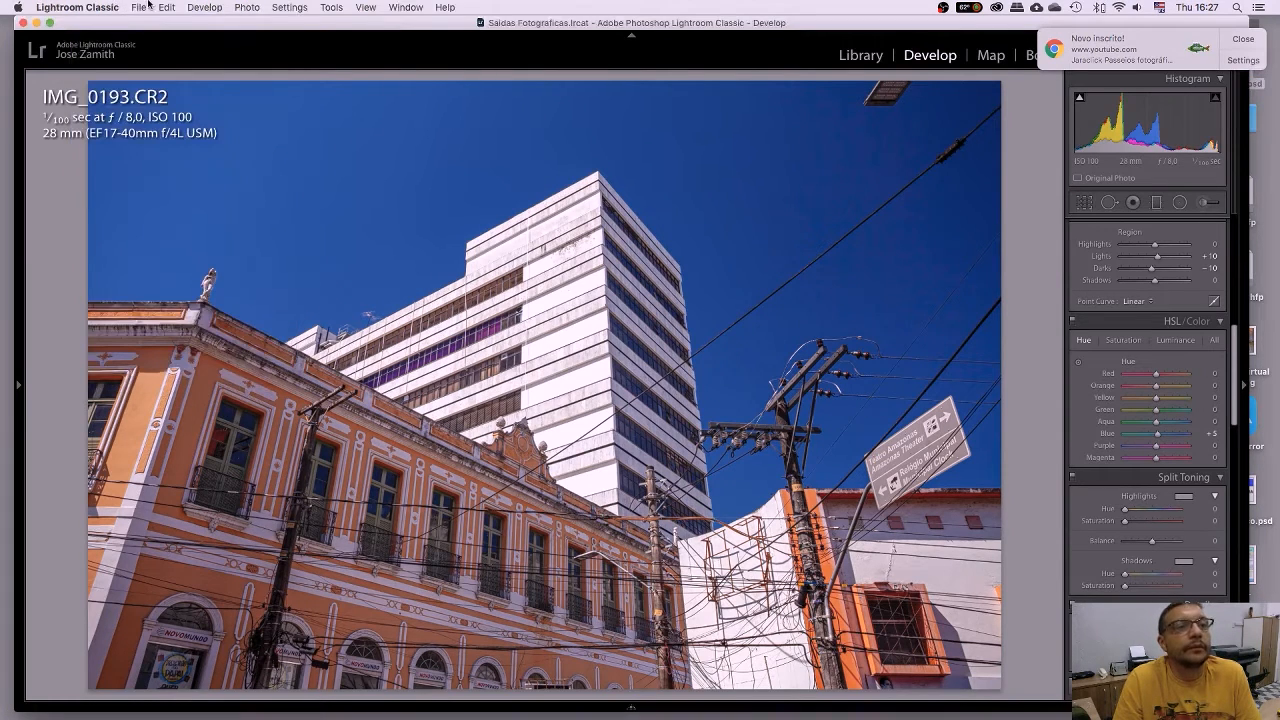
left_click(140, 7)
left_click(170, 190)
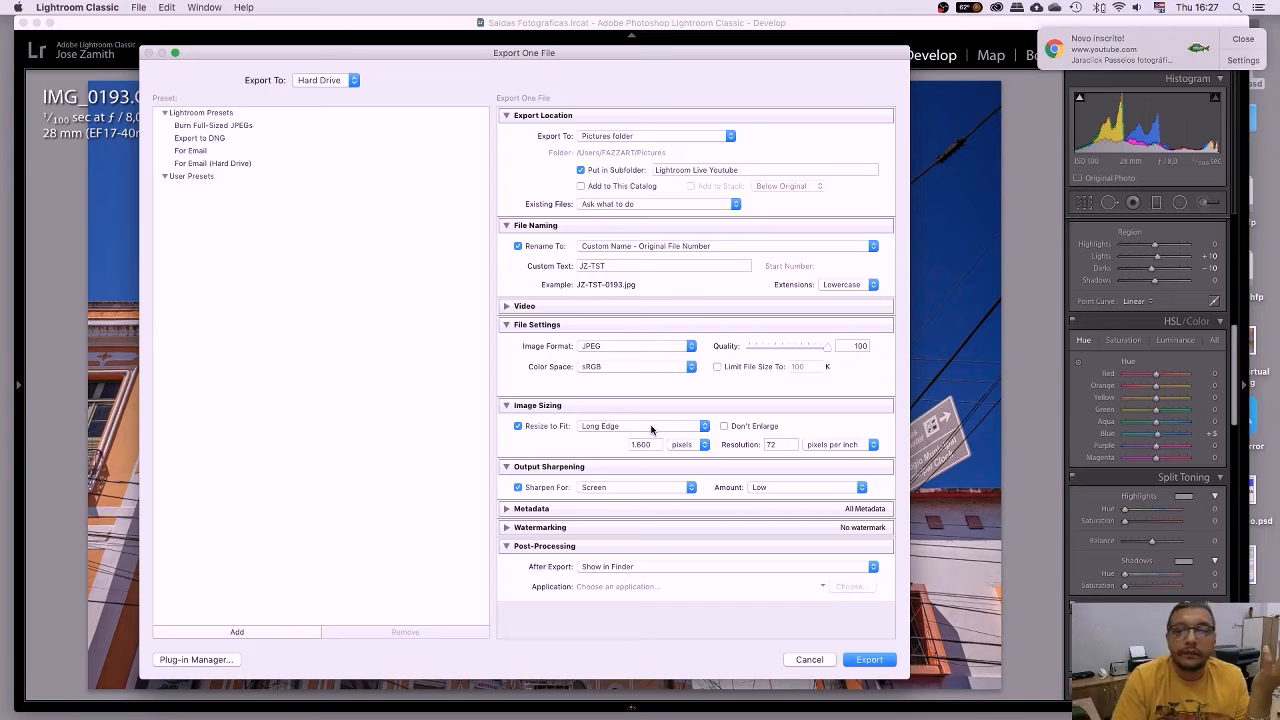
Measure the long edge in centimetres and set the resolution to 300 ppi.
left_click(690, 447)
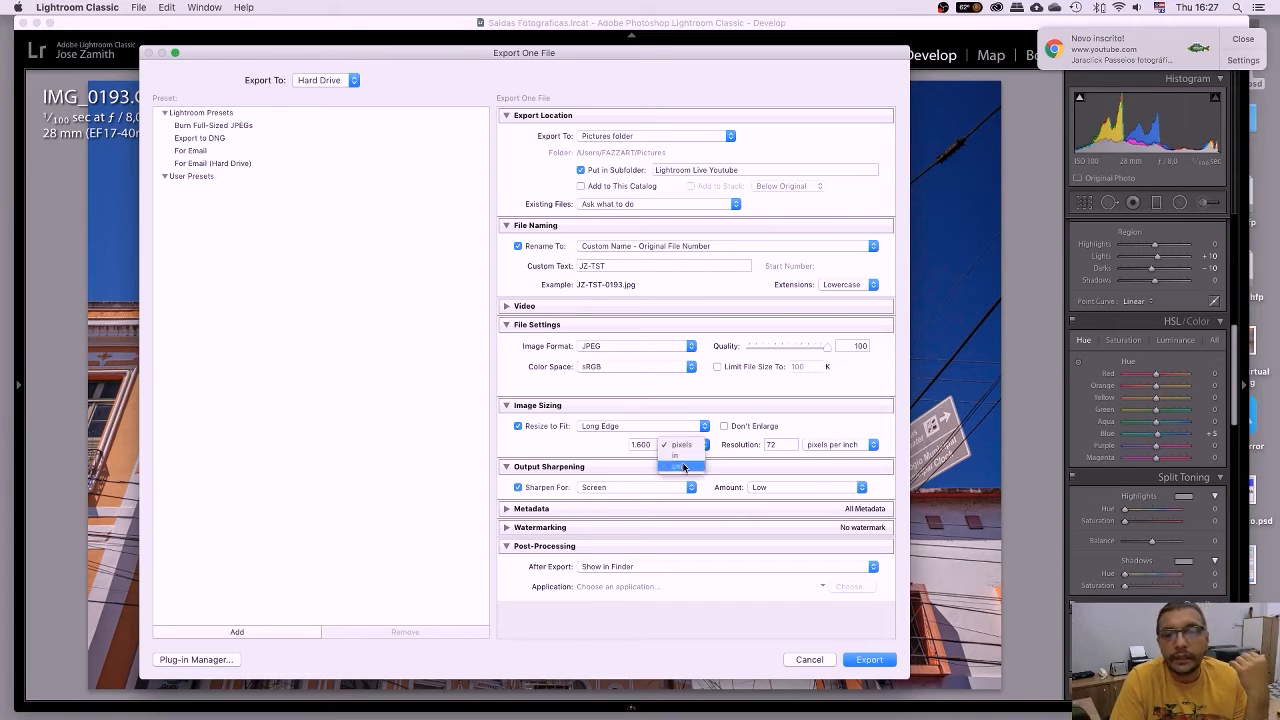
left_click(684, 466)
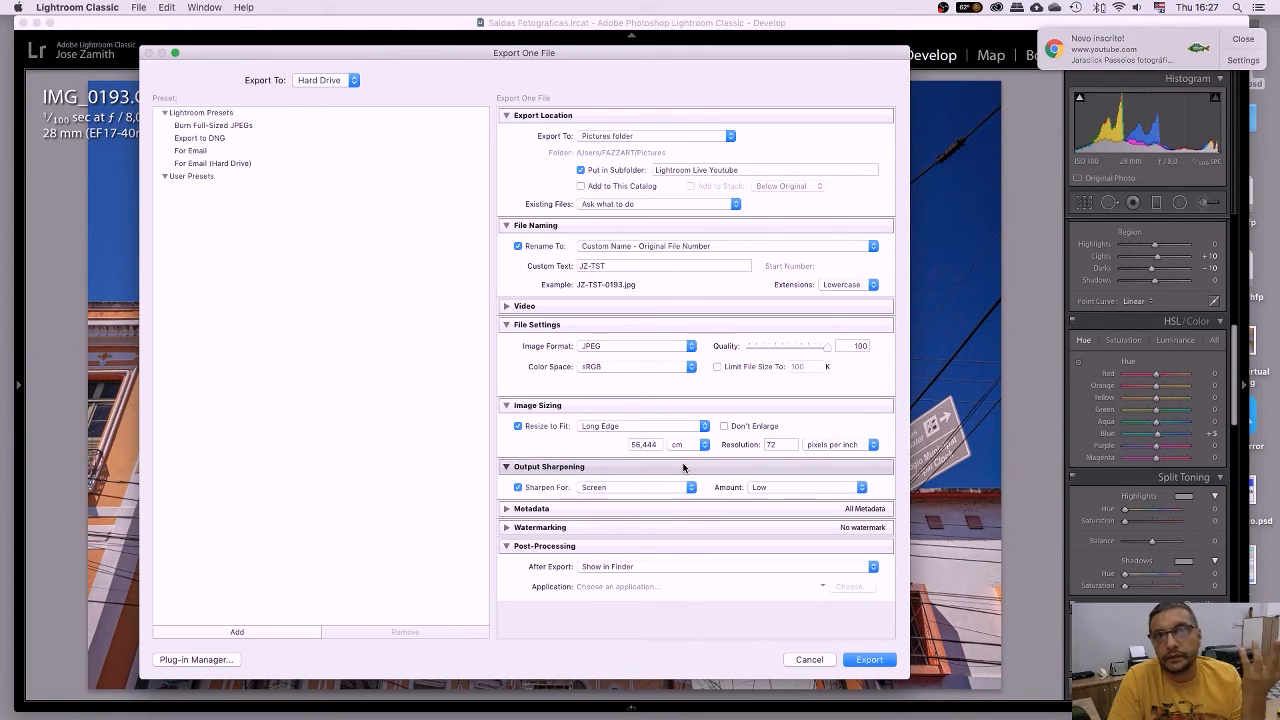
double_click(770, 444)
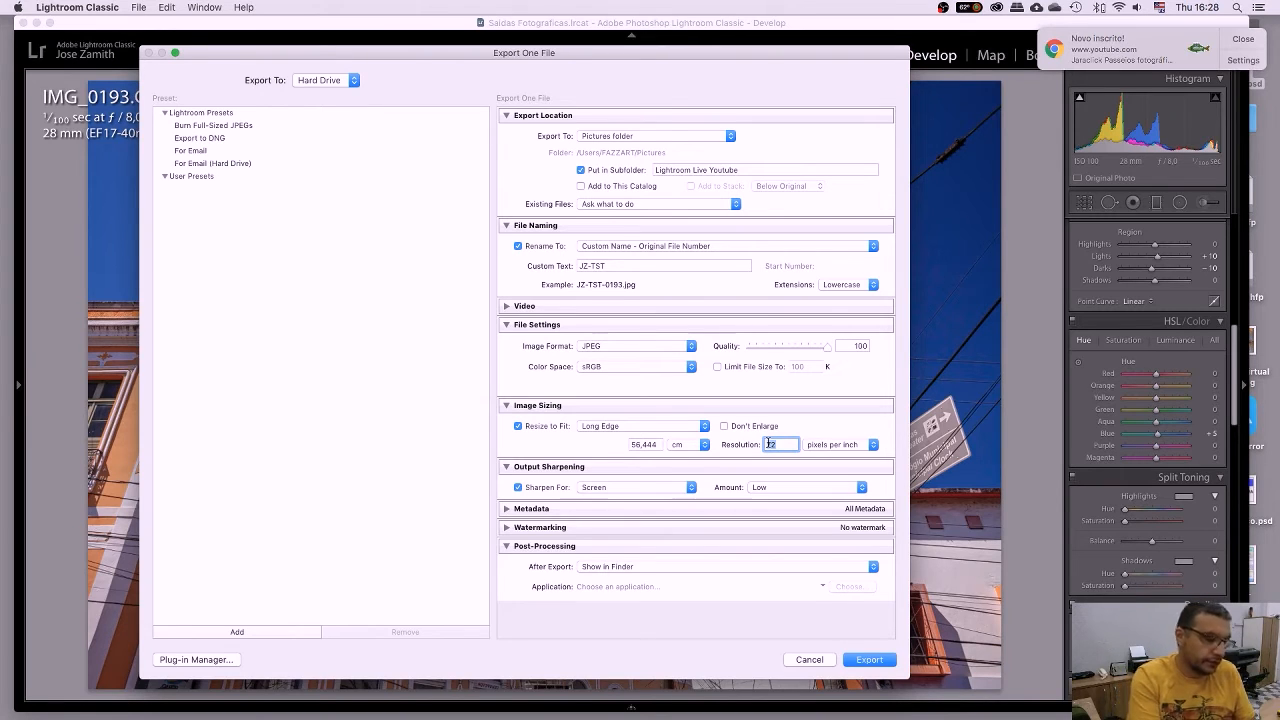
type("300")
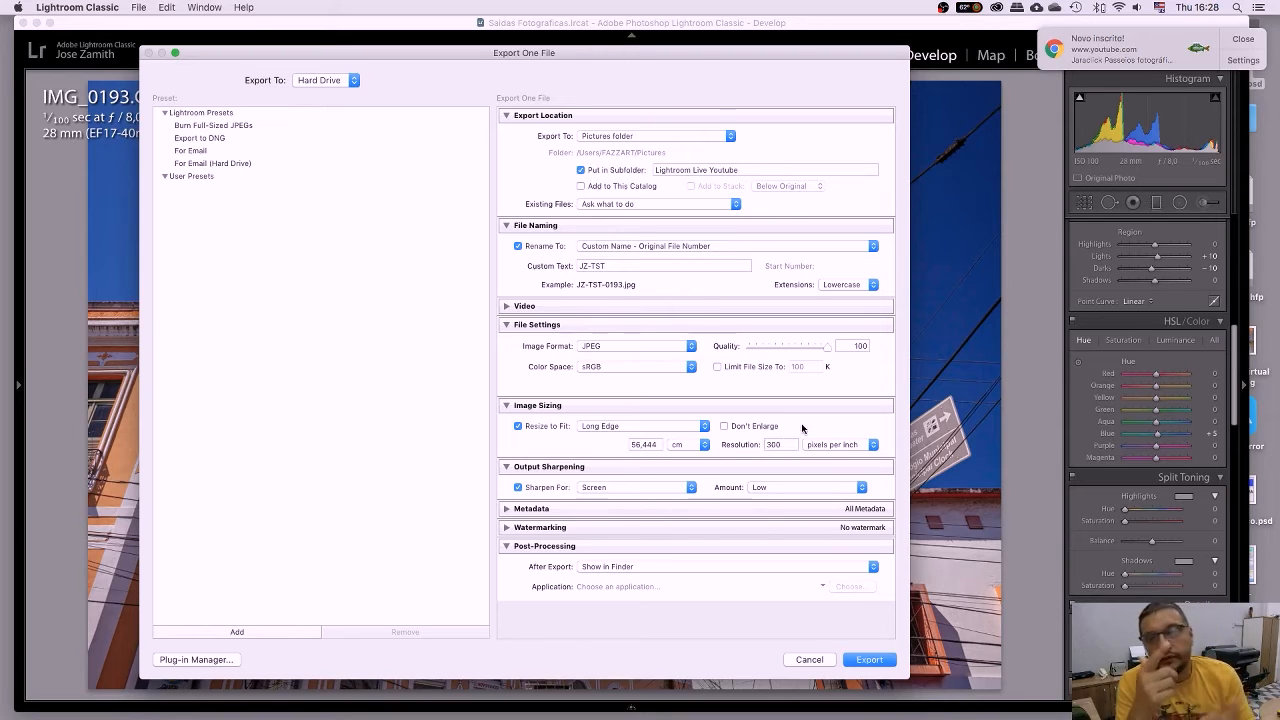
Compare the long edge in pixels, then switch back to centimetres showing 56,444 cm.
left_click(703, 444)
left_click(692, 421)
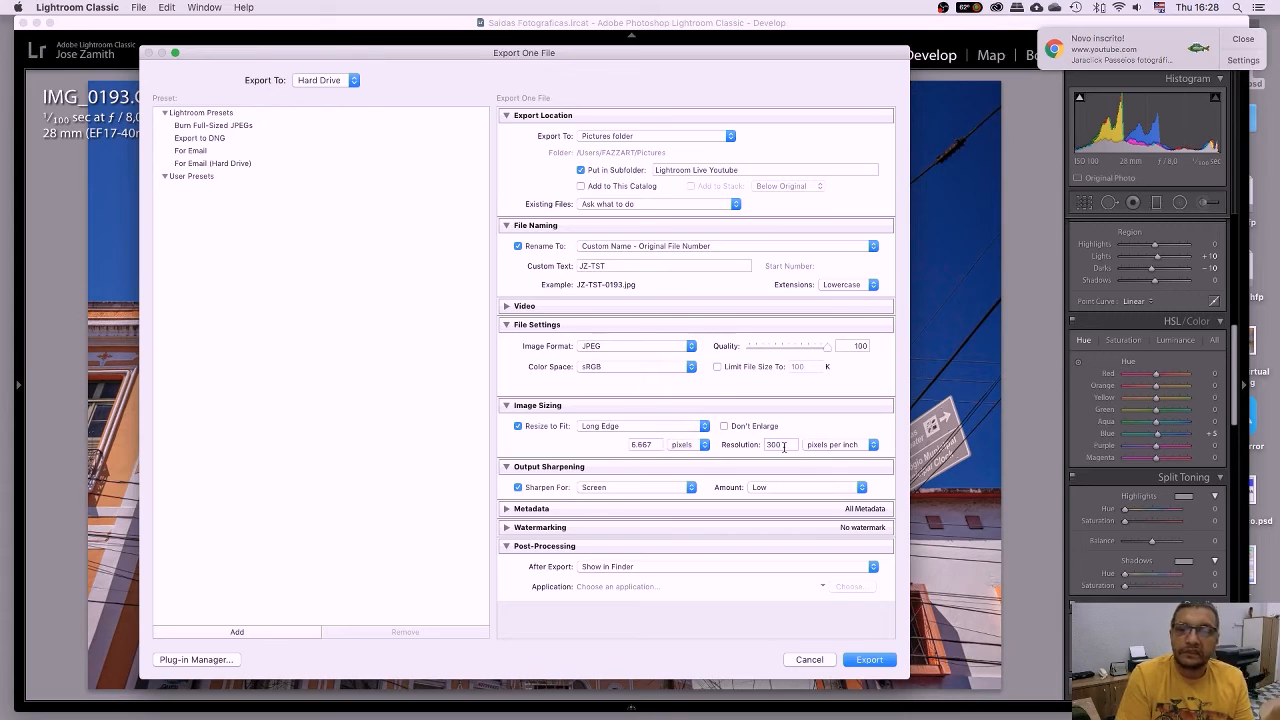
double_click(781, 444)
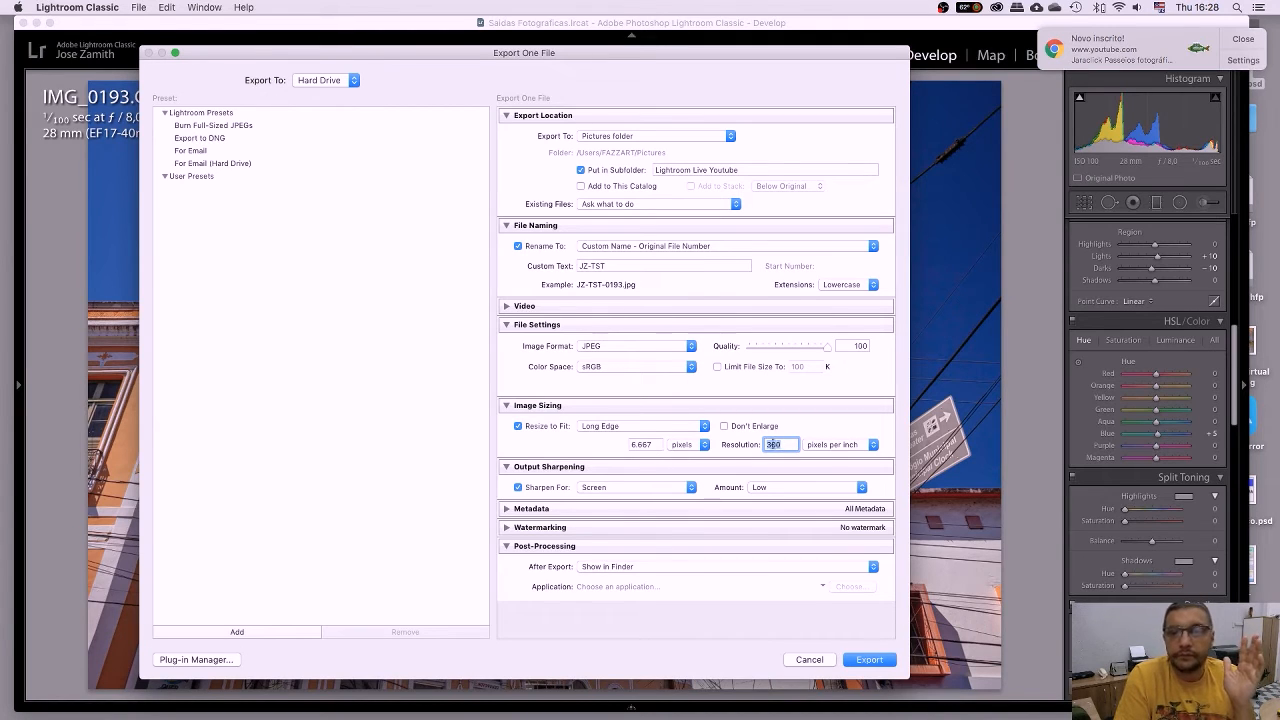
left_click(690, 445)
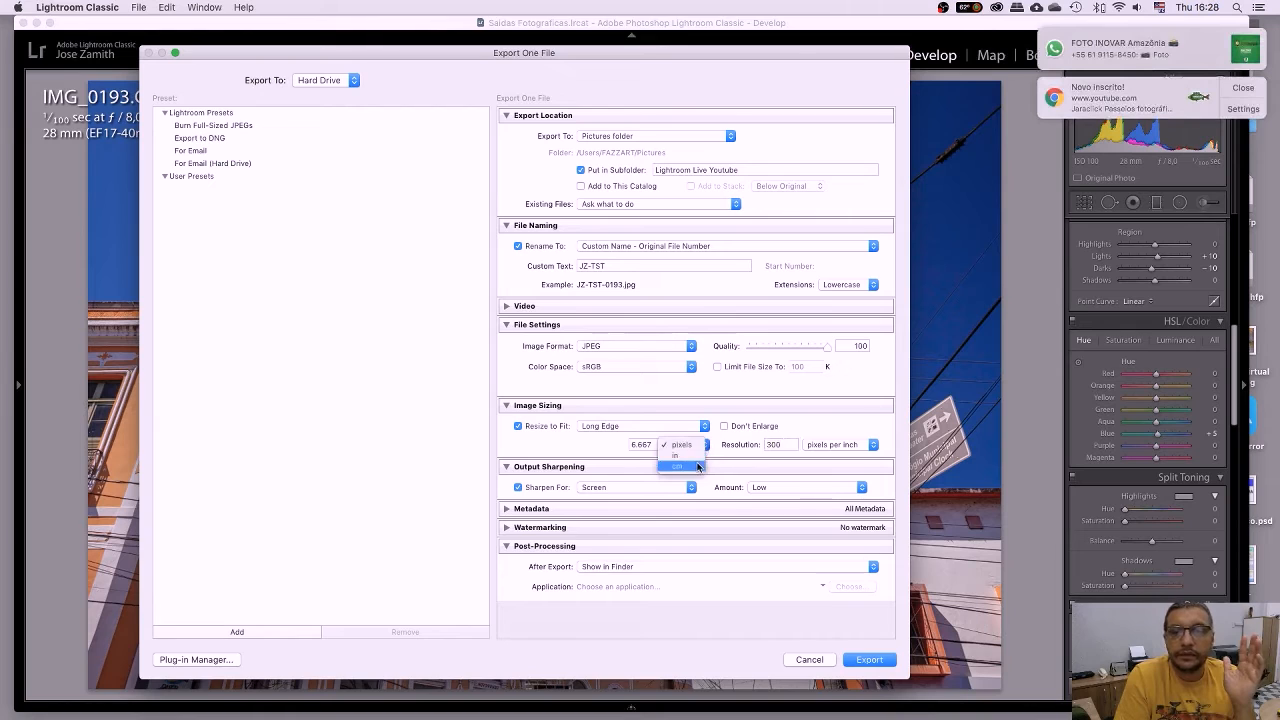
left_click(697, 466)
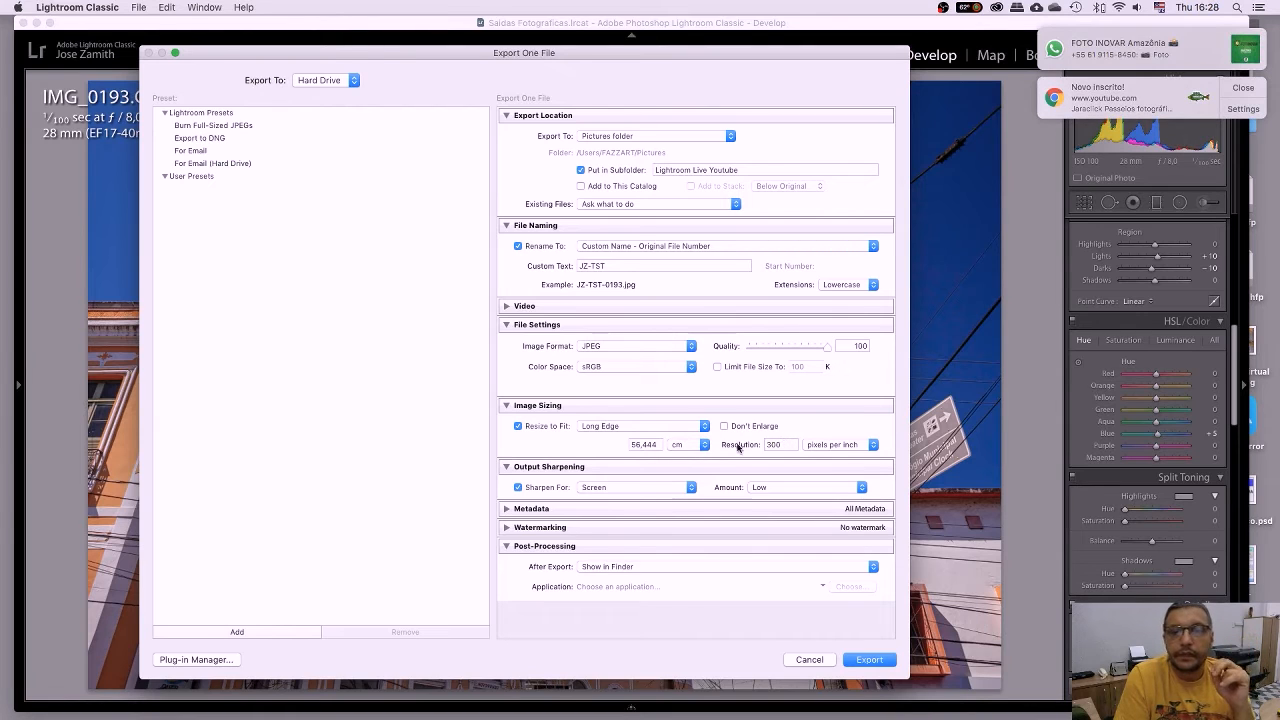
left_click(656, 445)
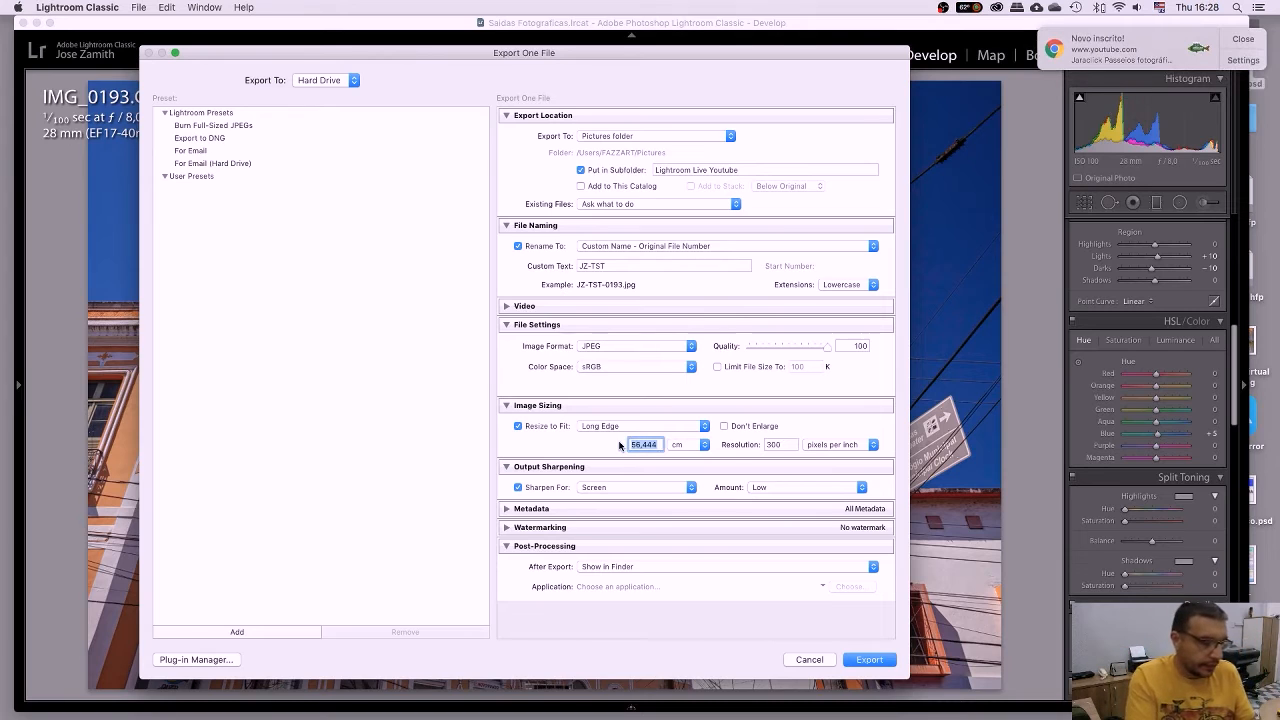
Set the long edge to 60 cm at 300 ppi and sharpen the export for Glossy Paper.
type("60")
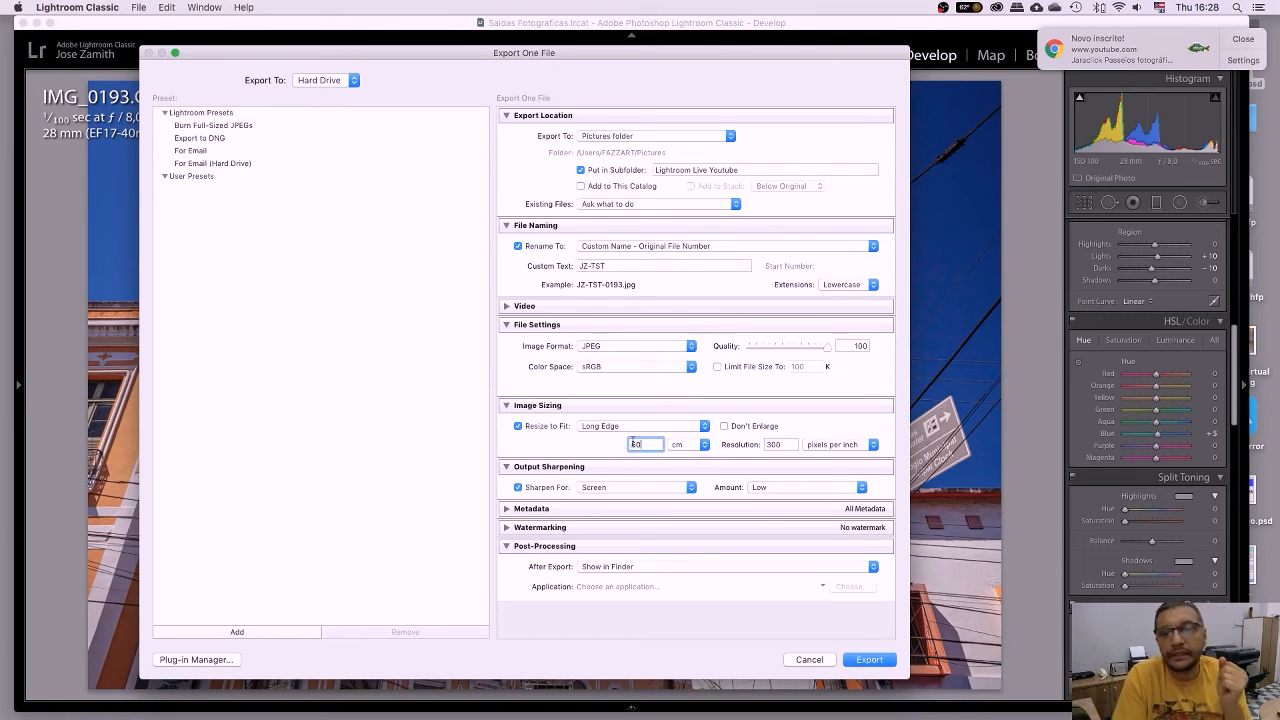
left_click(786, 445)
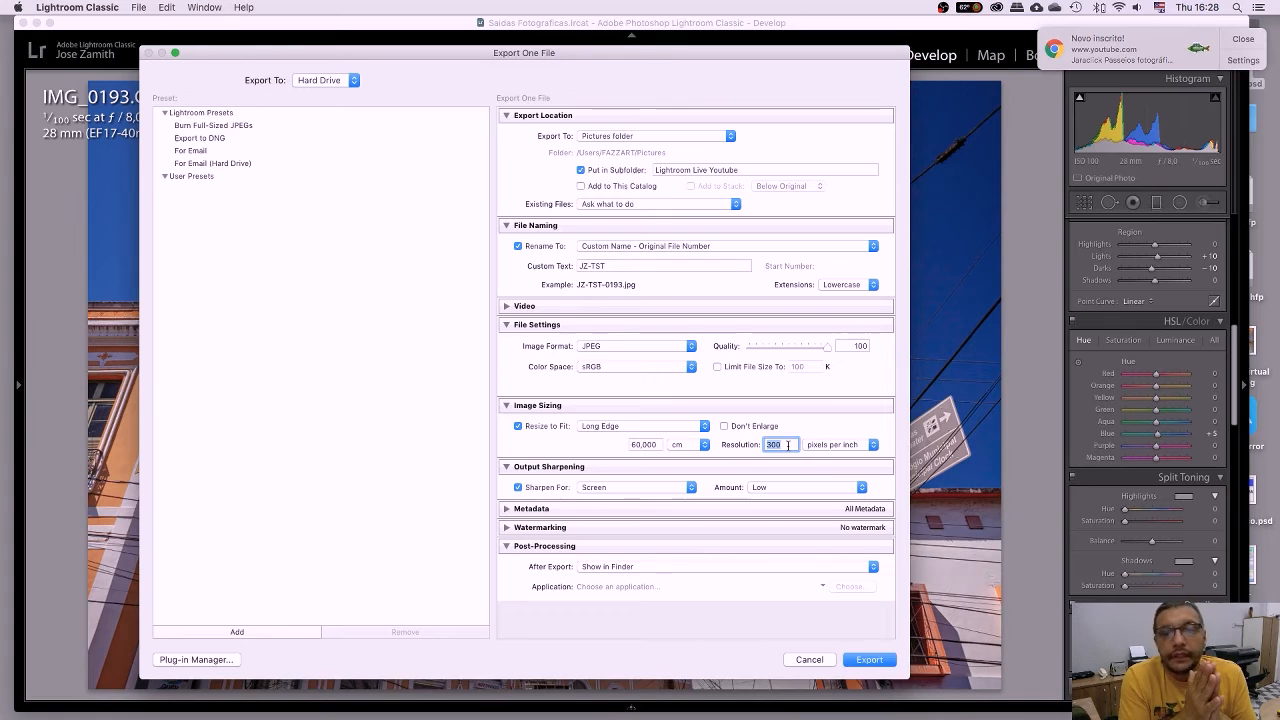
left_click(696, 446)
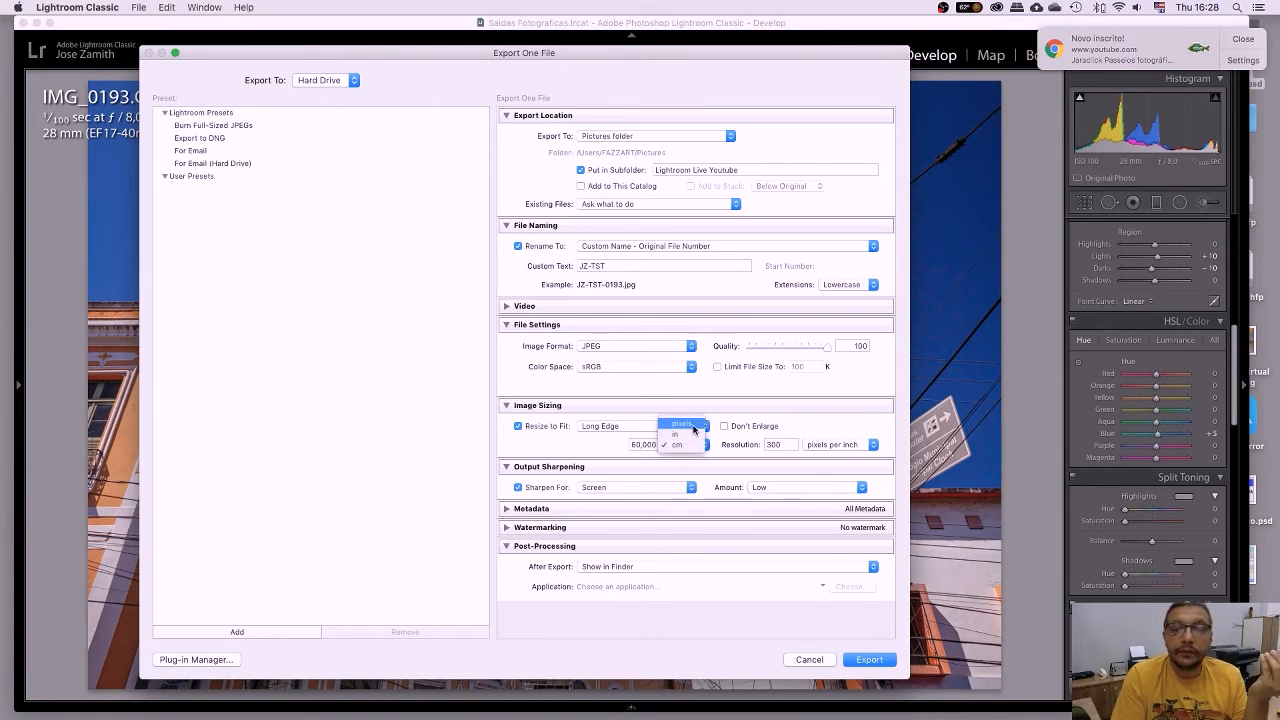
left_click(693, 426)
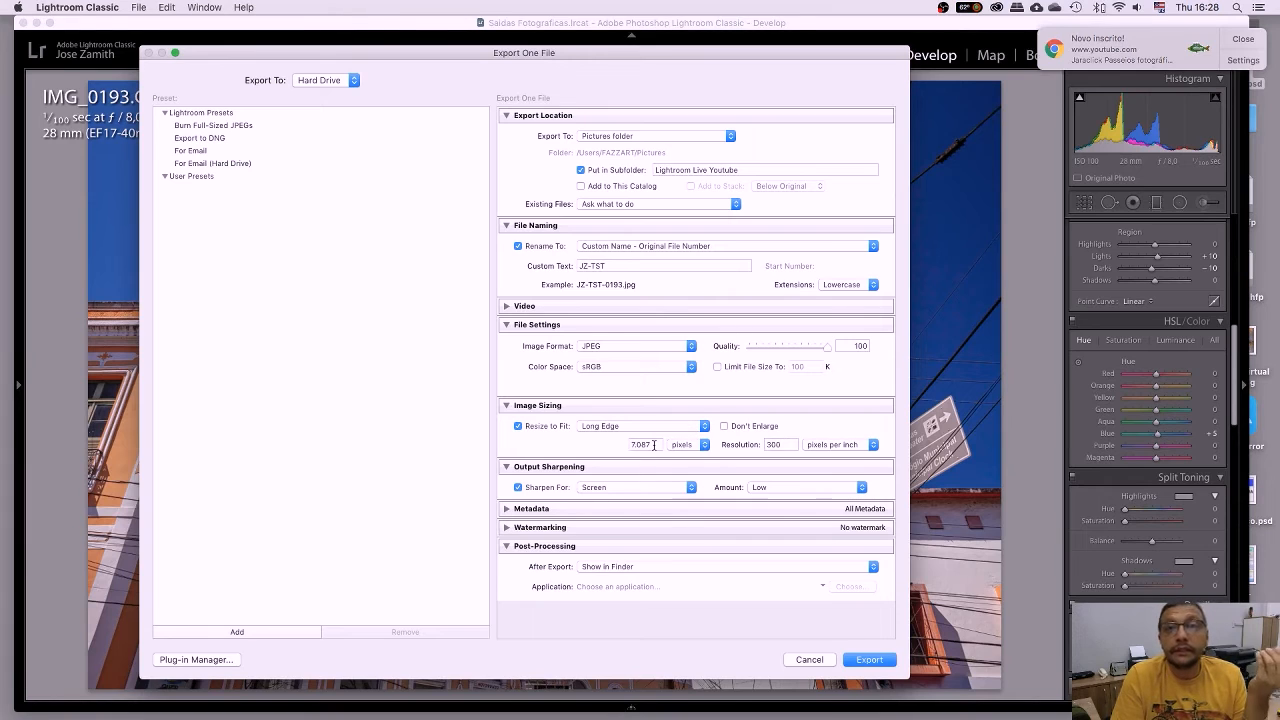
left_click(704, 446)
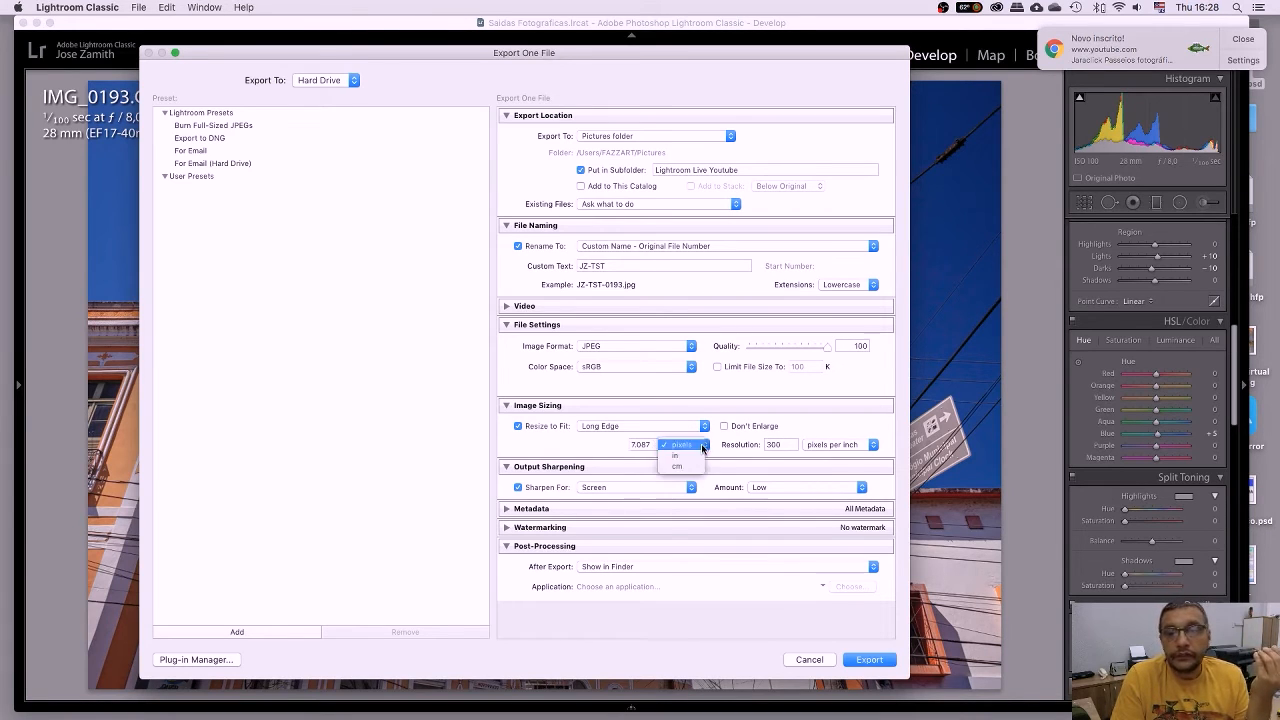
left_click(690, 472)
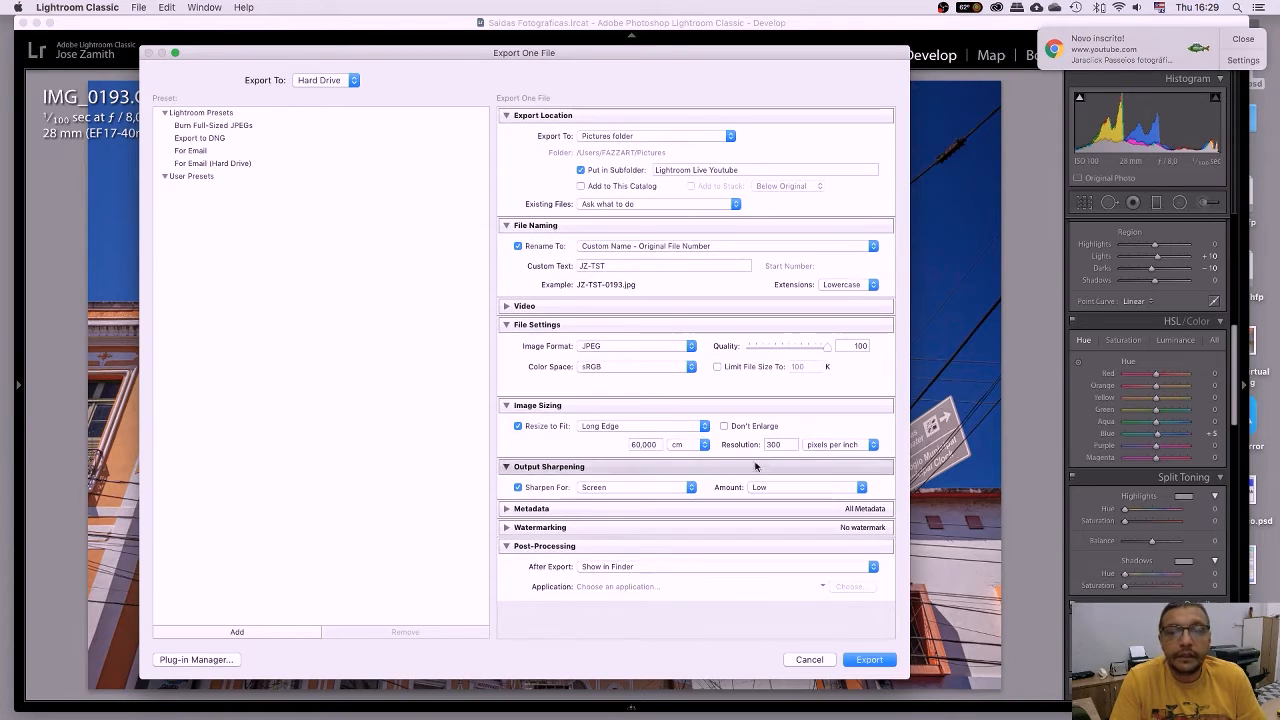
left_click(685, 490)
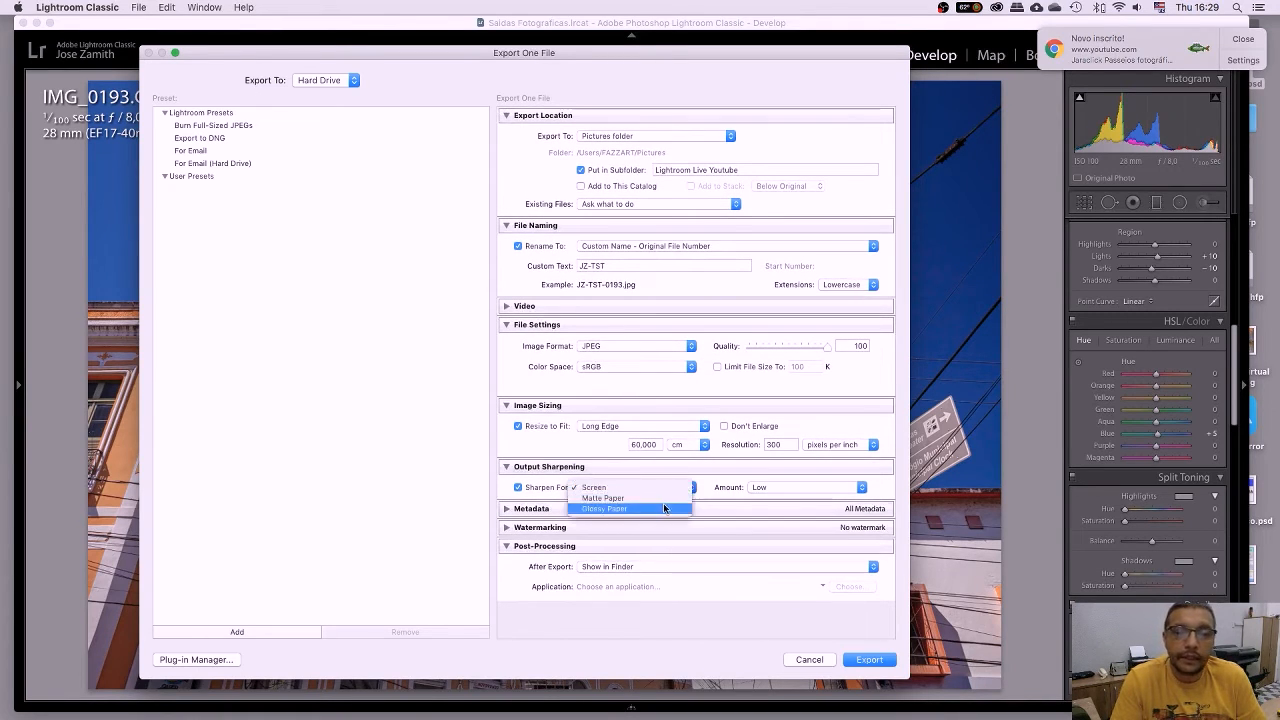
left_click(664, 510)
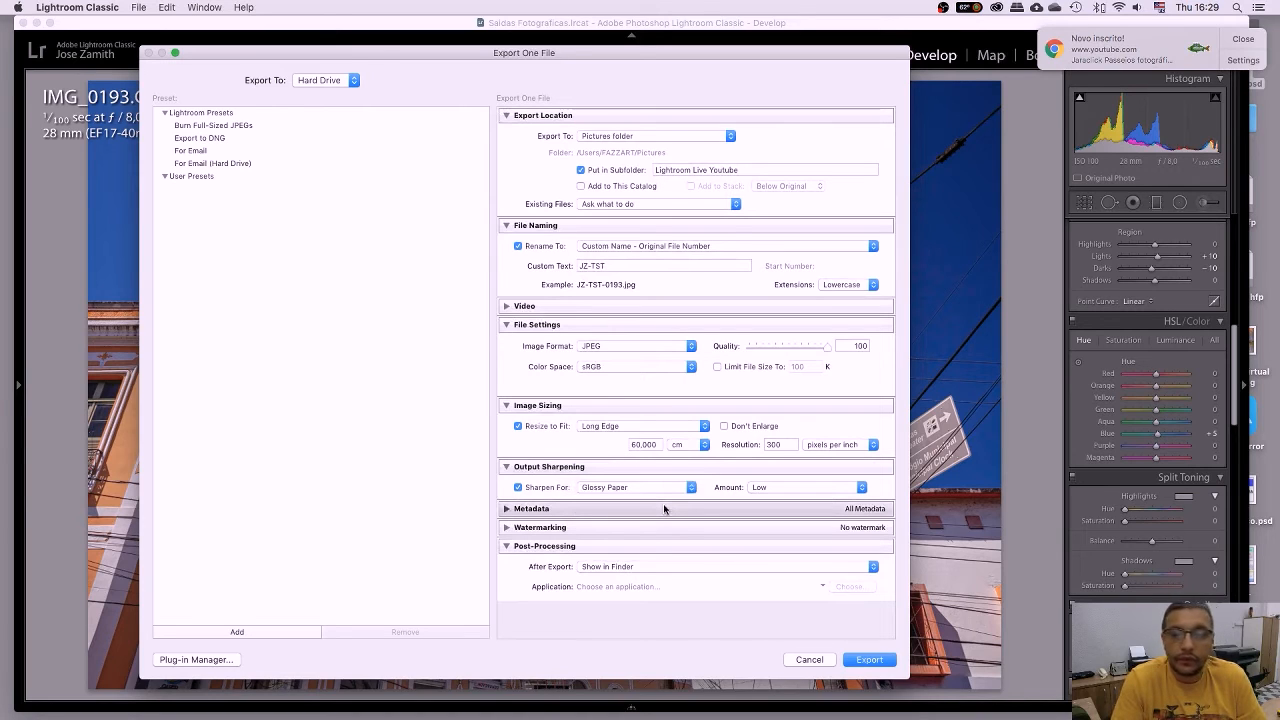
Raise the Glossy Paper sharpening amount from Low to Standard.
left_click(781, 491)
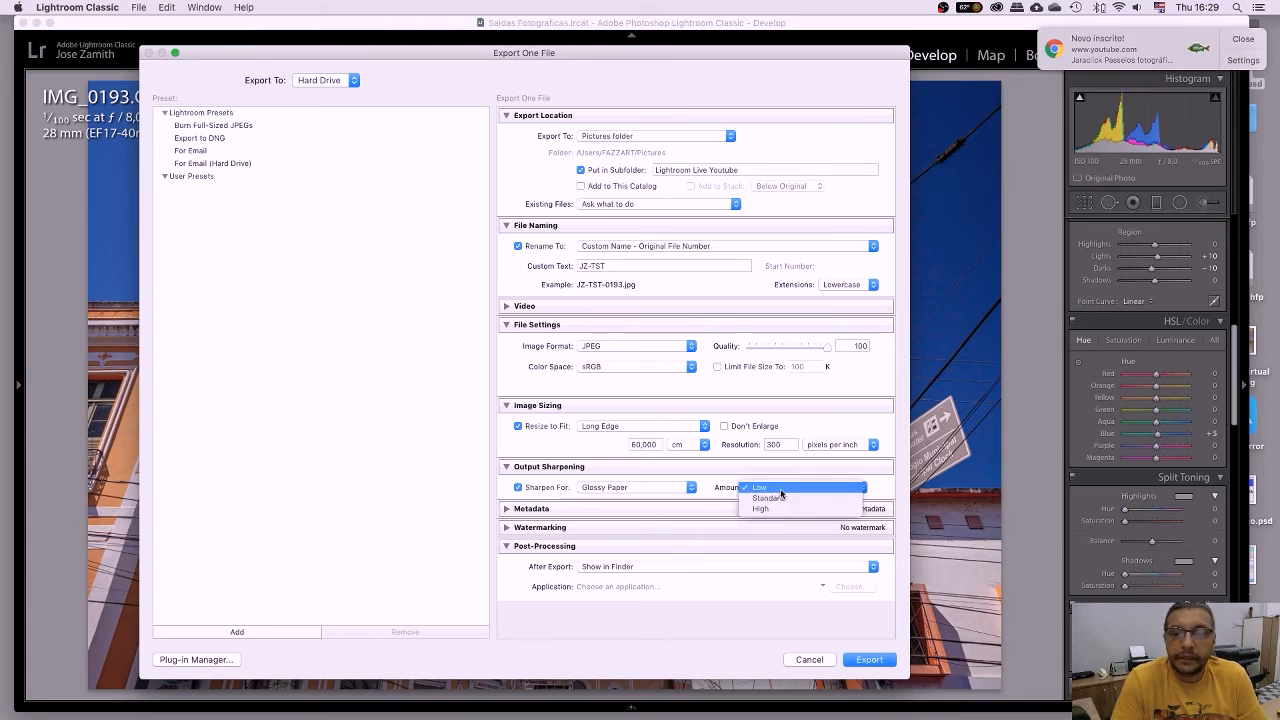
left_click(780, 495)
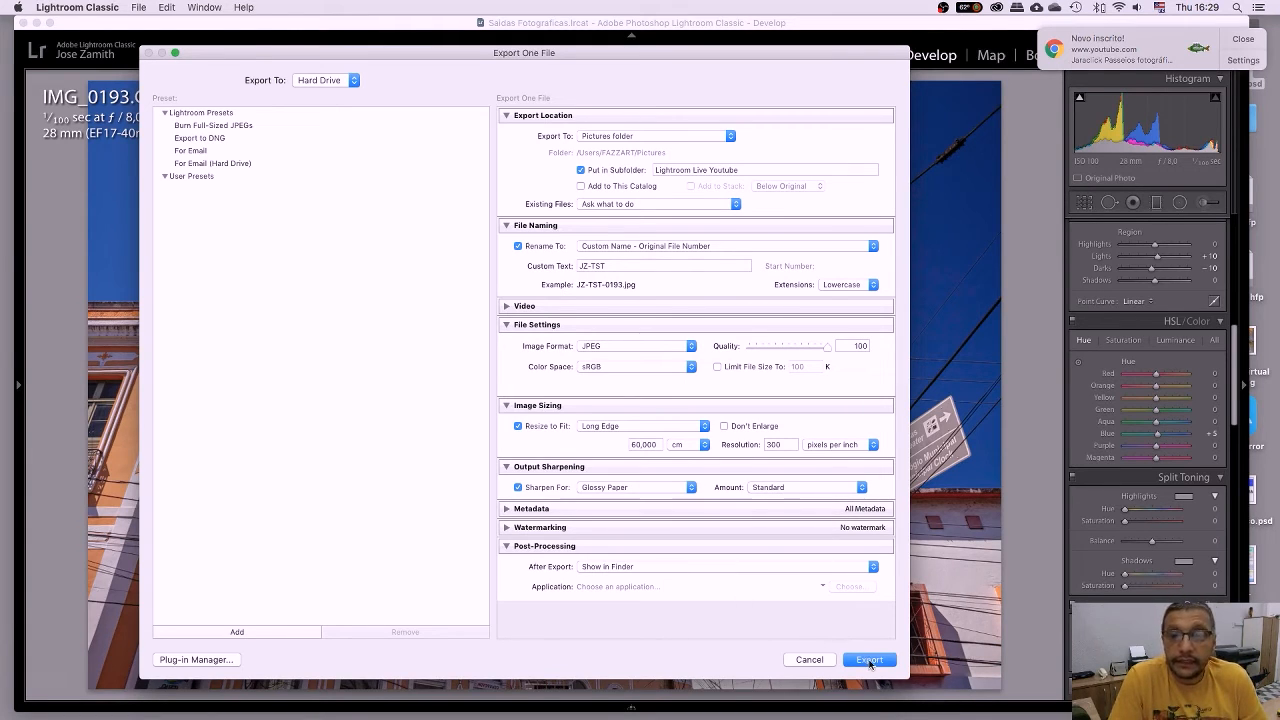
scroll(741, 398, "up", 1)
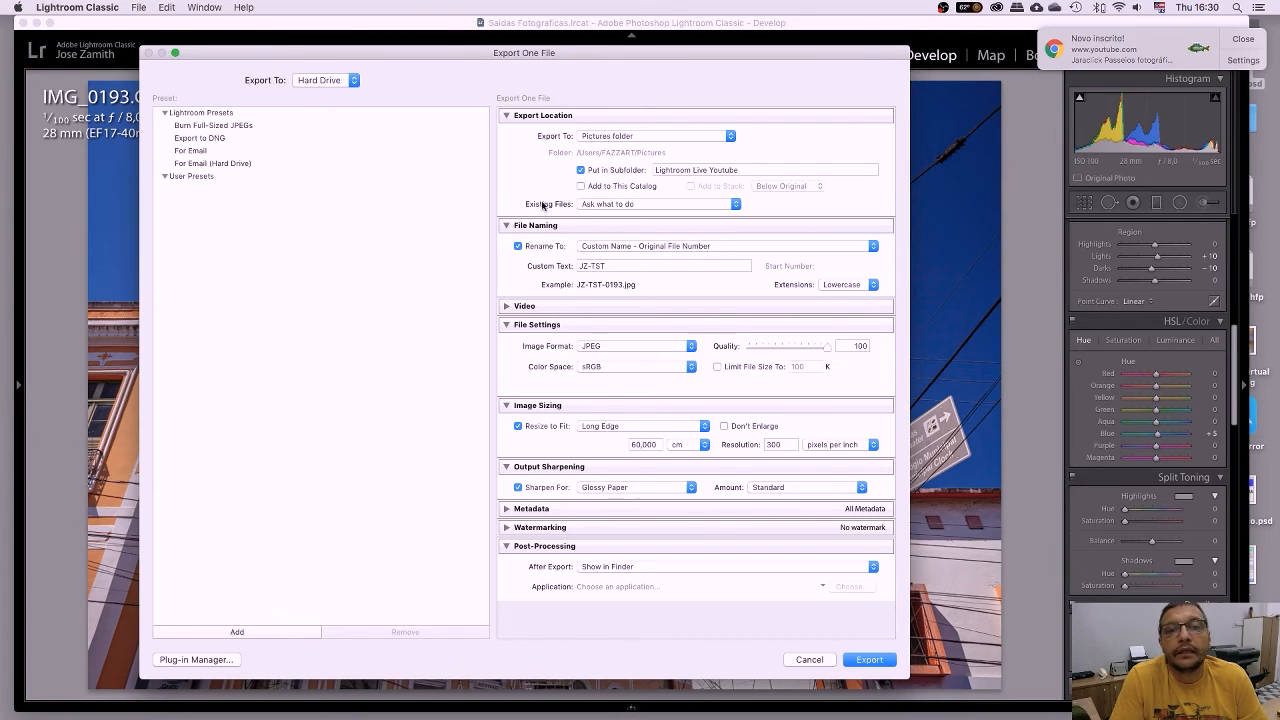
Leave Existing Files on 'Ask what to do' and start the export.
left_click(605, 206)
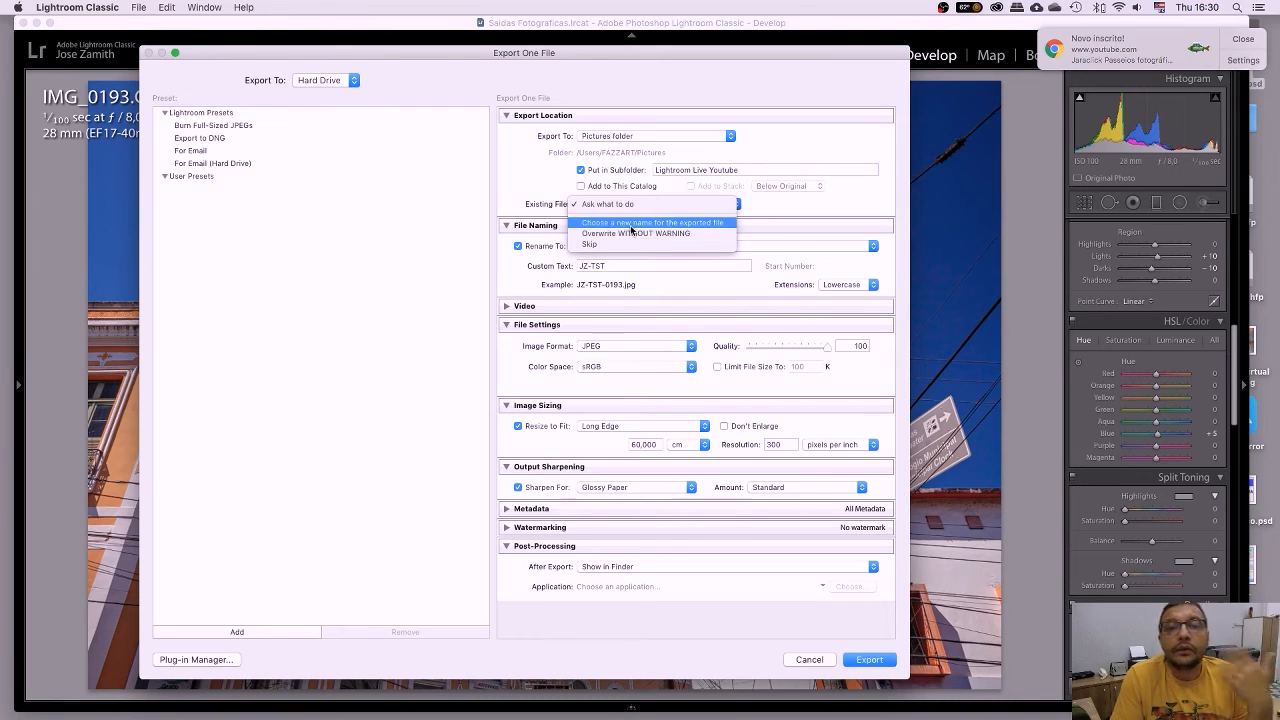
left_click(624, 204)
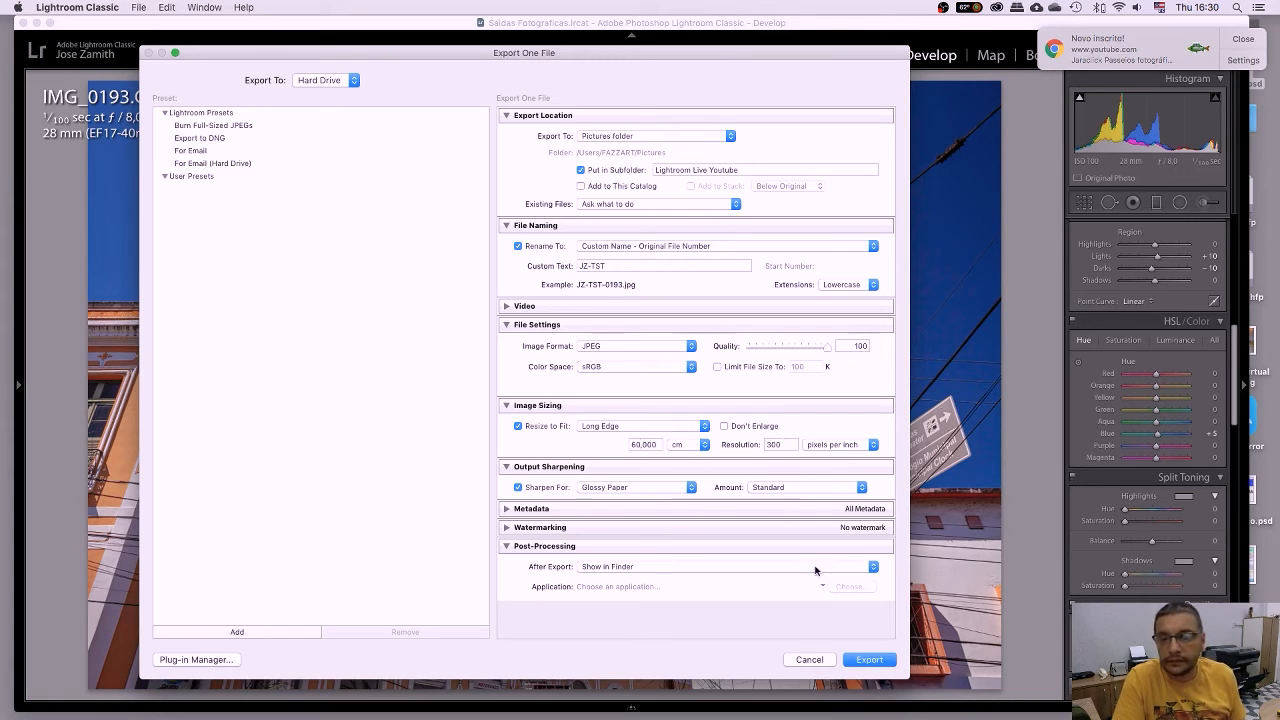
left_click(869, 659)
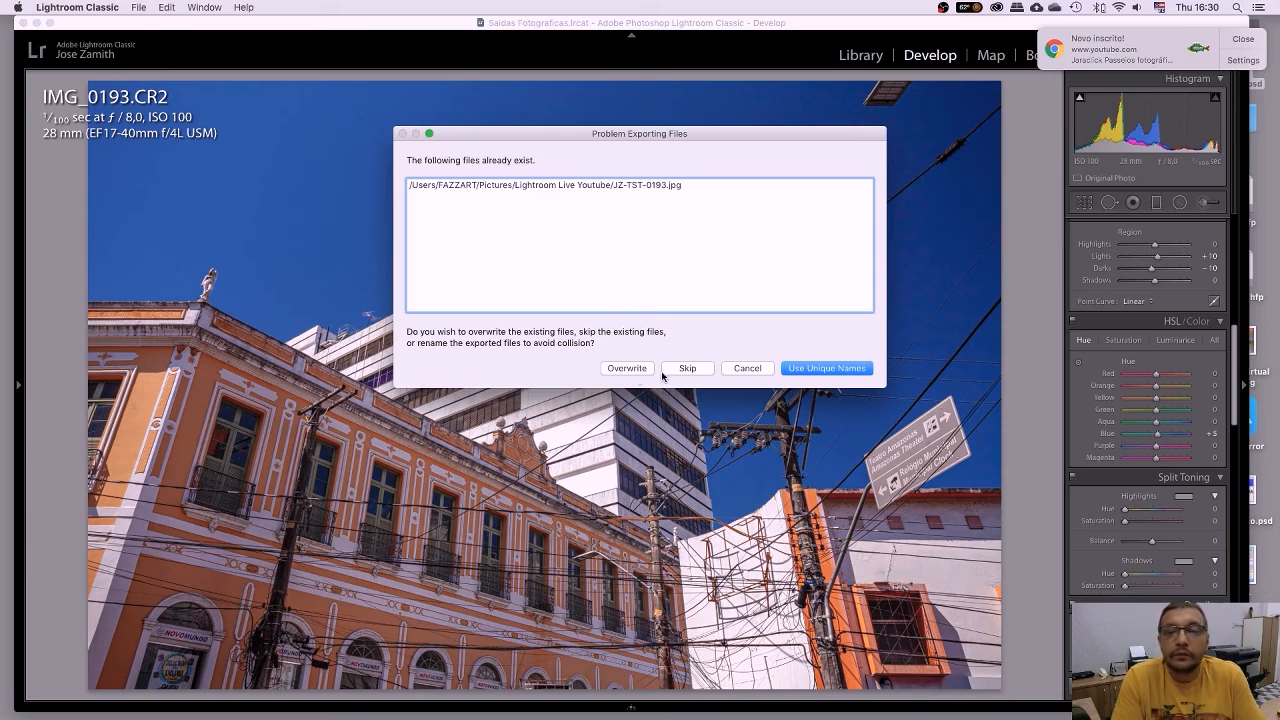
Choose Use Unique Names to save JZ-TST-0193-2.jpg, then dismiss the notification.
left_click(814, 372)
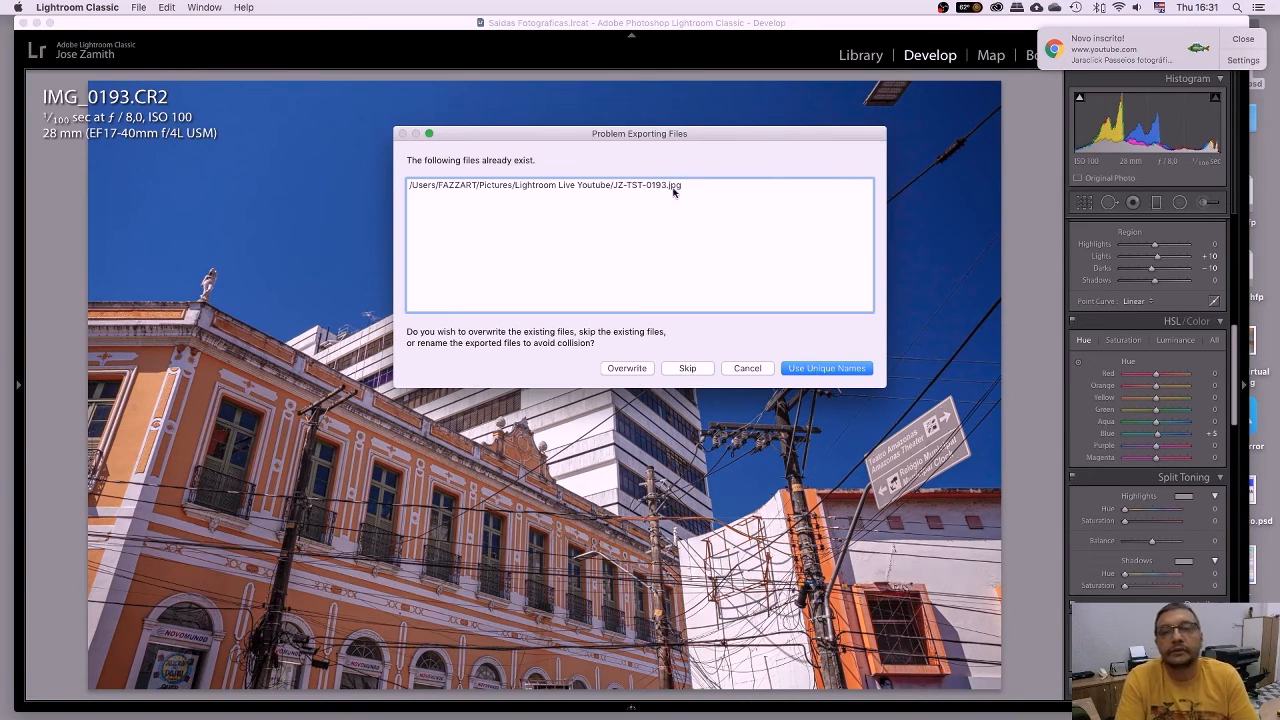
left_click(811, 369)
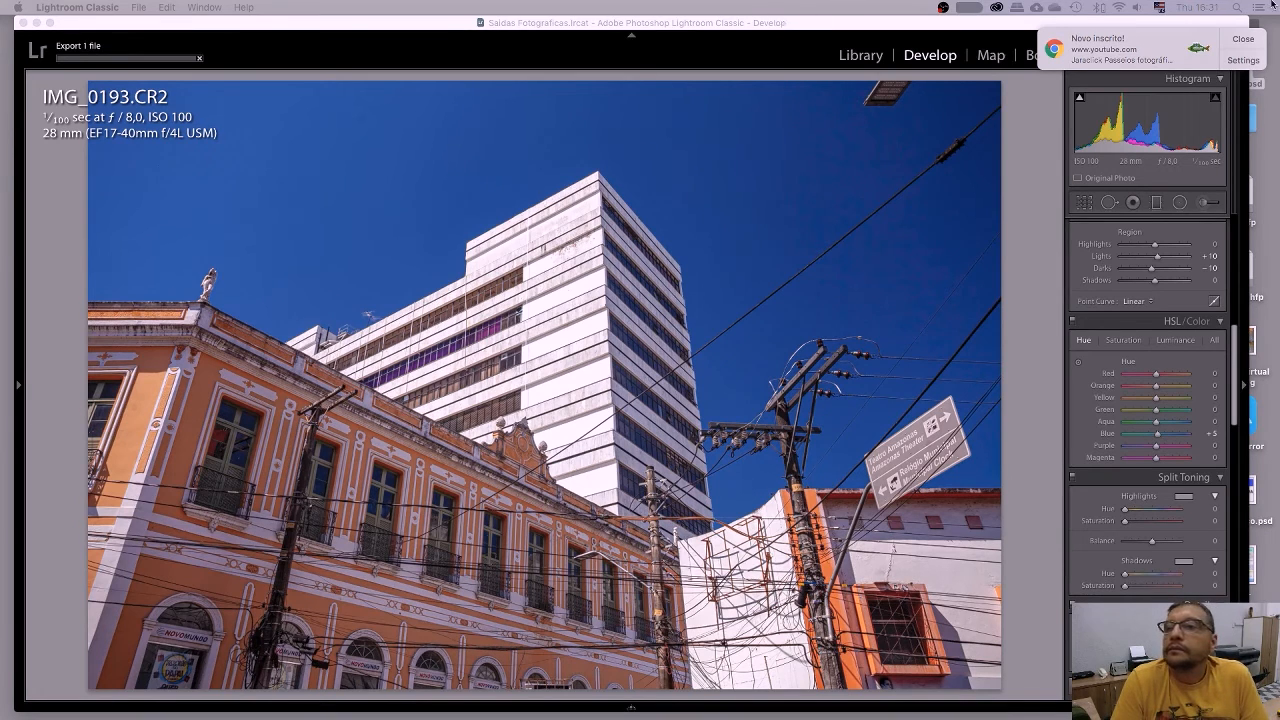
left_click(1246, 40)
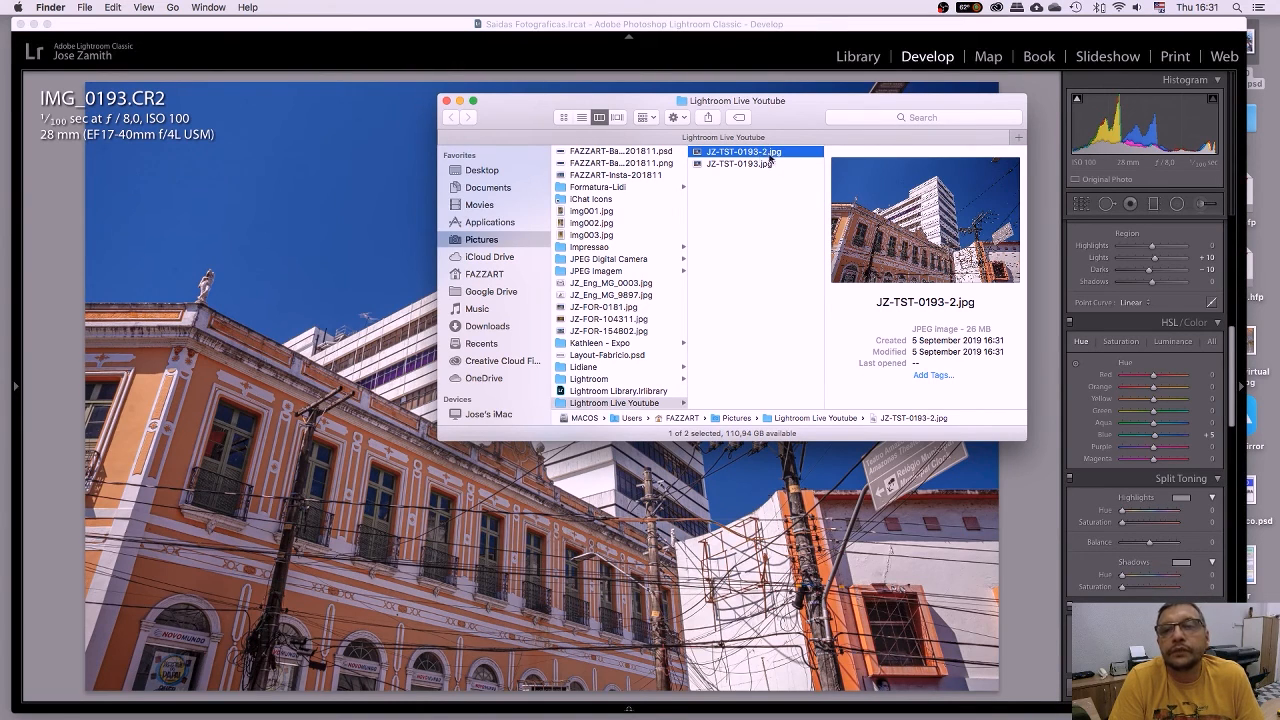
Quick Look JZ-TST-0193-2.jpg in the Lightroom Live Youtube folder.
left_click_drag(814, 106, 804, 105)
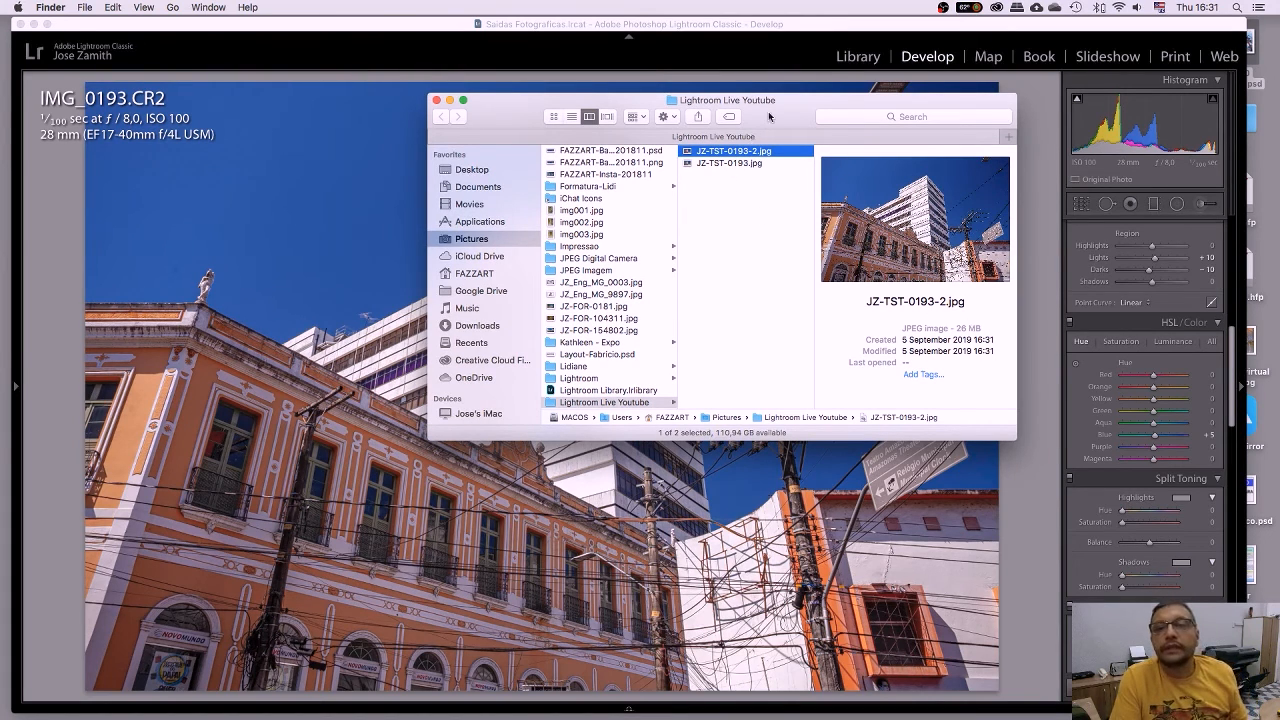
key("space")
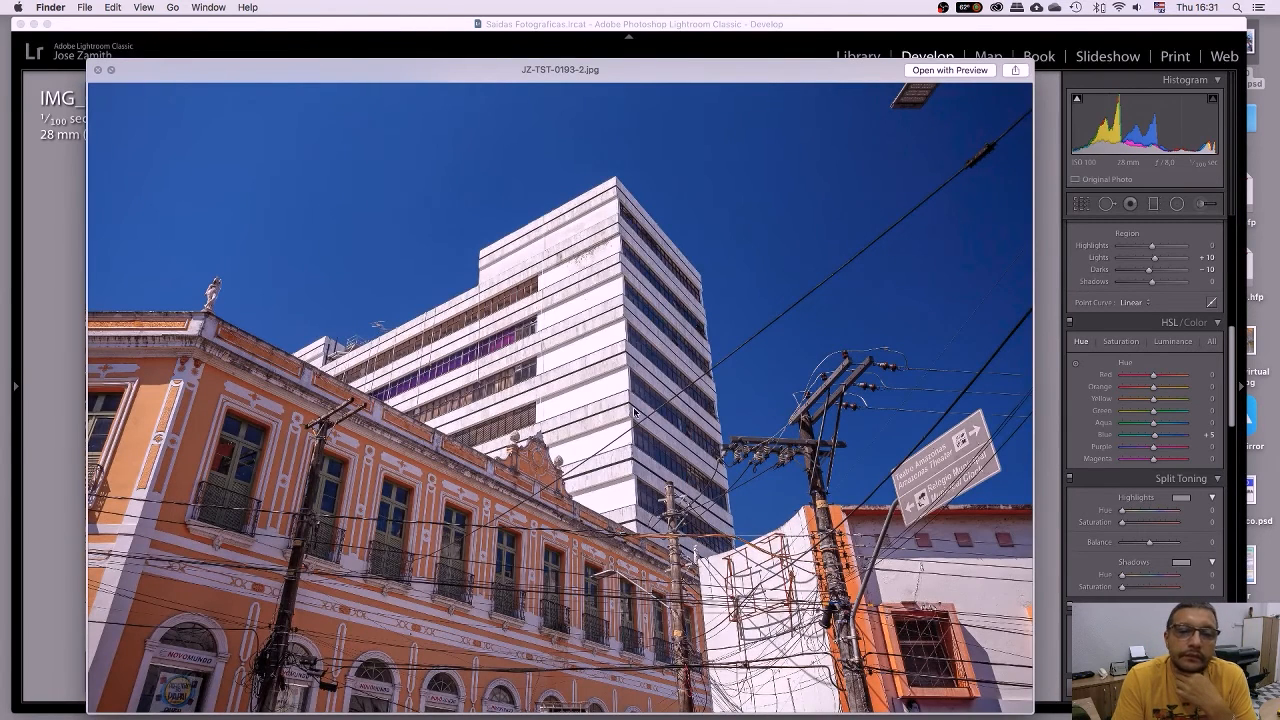
Open JZ-TST-0193-2.jpg in Preview and show it at Actual Size.
left_click(949, 70)
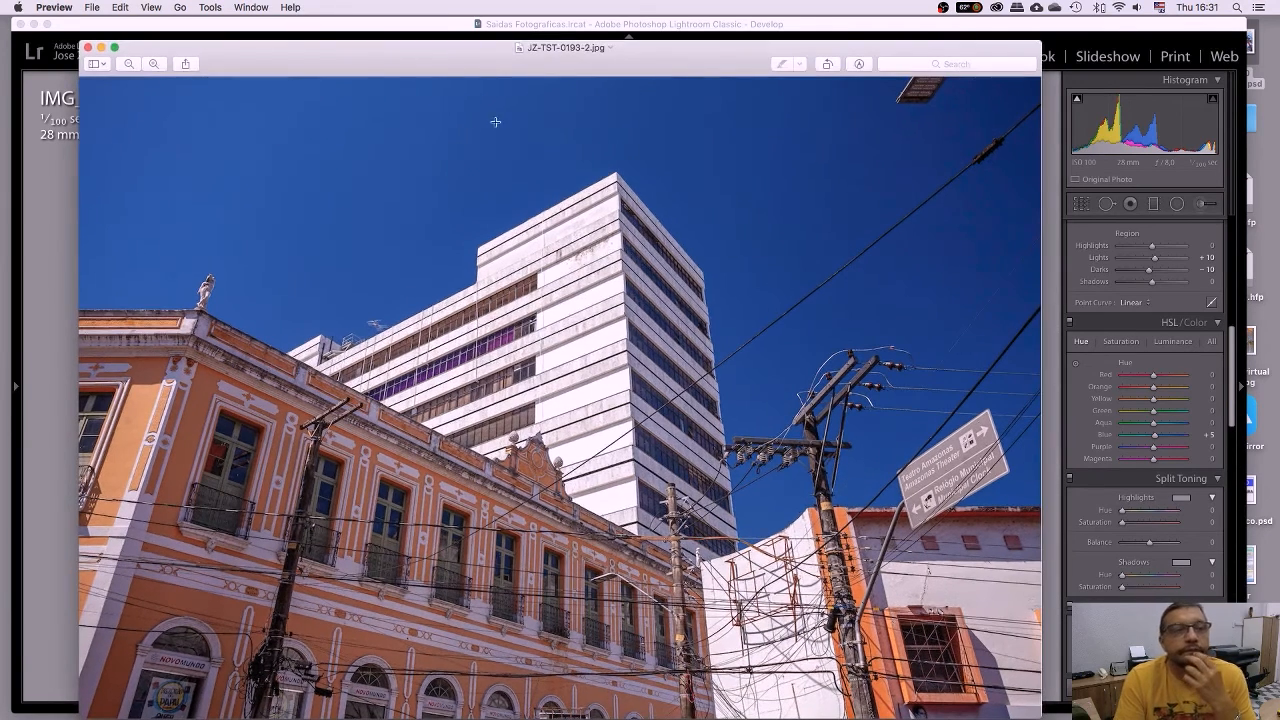
left_click(152, 8)
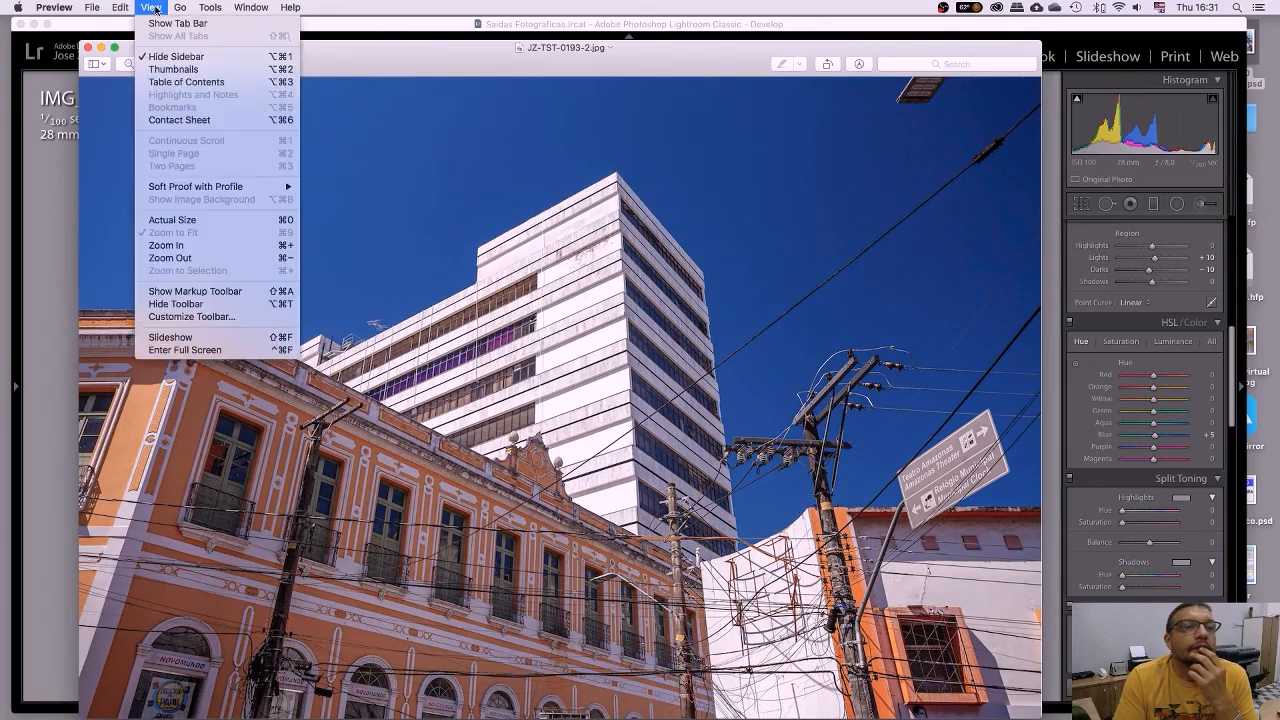
left_click(174, 219)
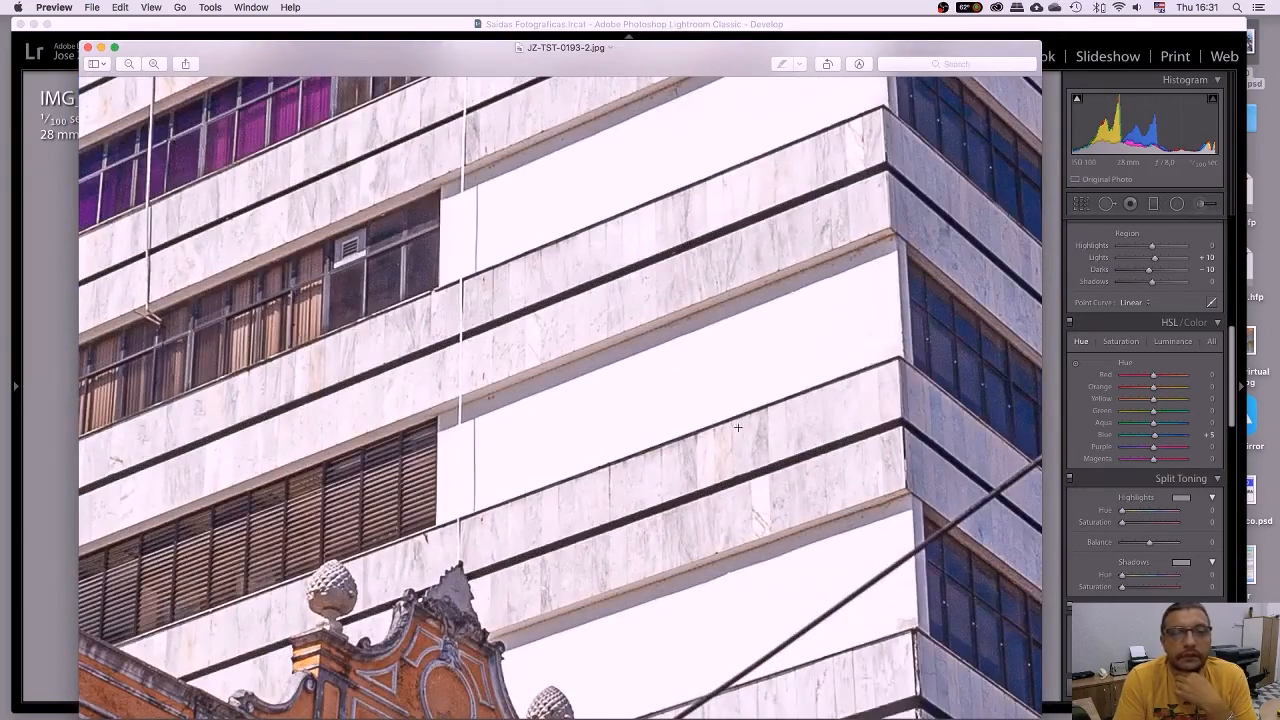
left_click_drag(801, 387, 748, 363)
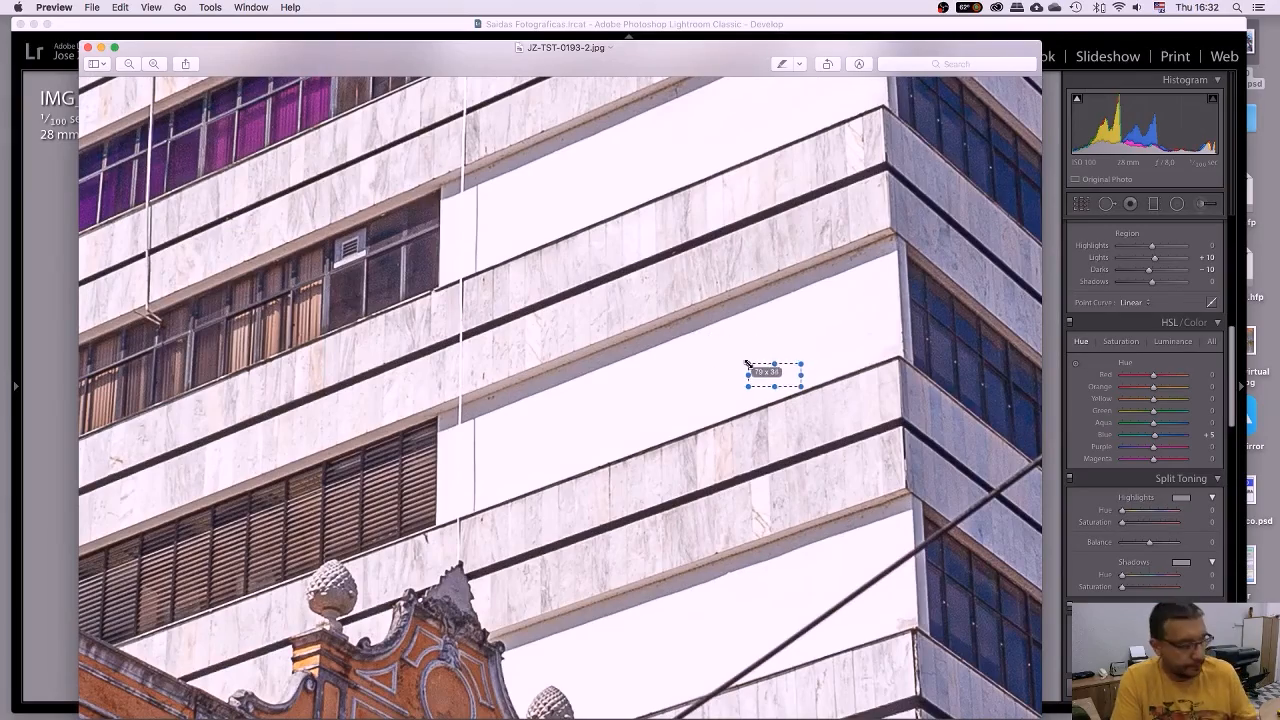
key("Escape")
Inspect the facade details at full size, then close the large image.
scroll(748, 363, "down", 10)
scroll(748, 363, "up", 15)
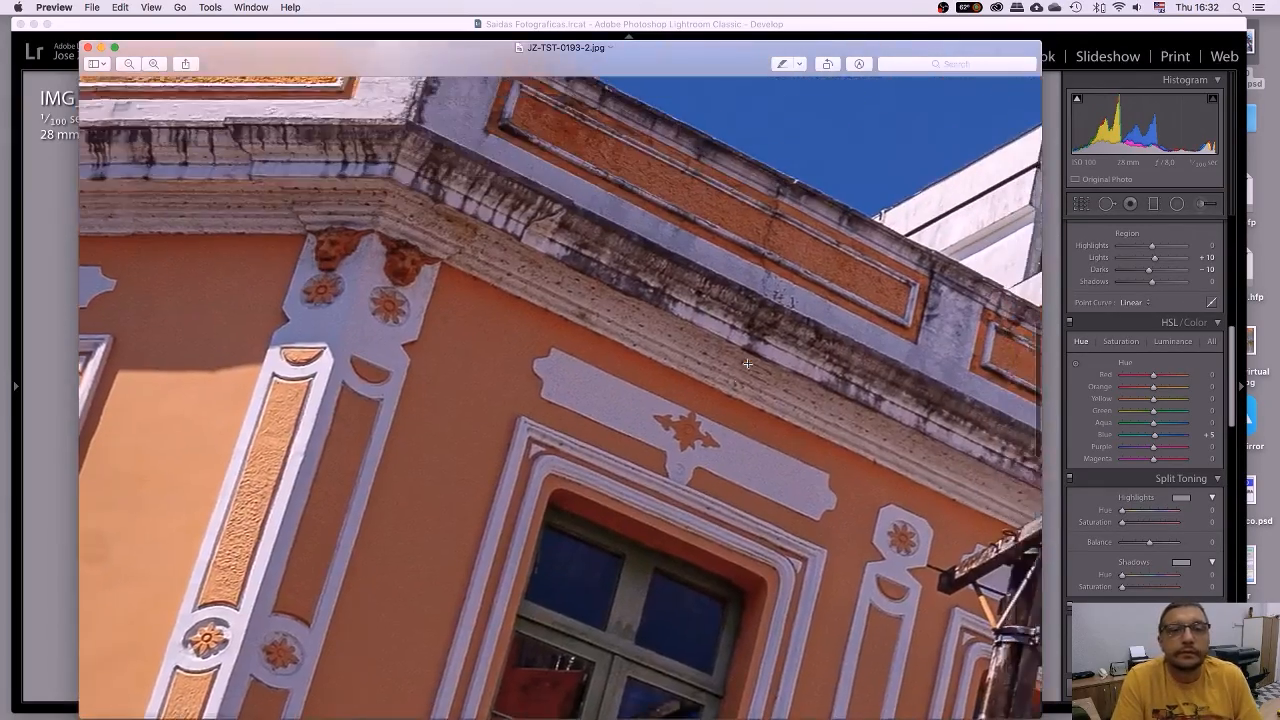
scroll(748, 363, "down", 10)
scroll(748, 363, "right", 4)
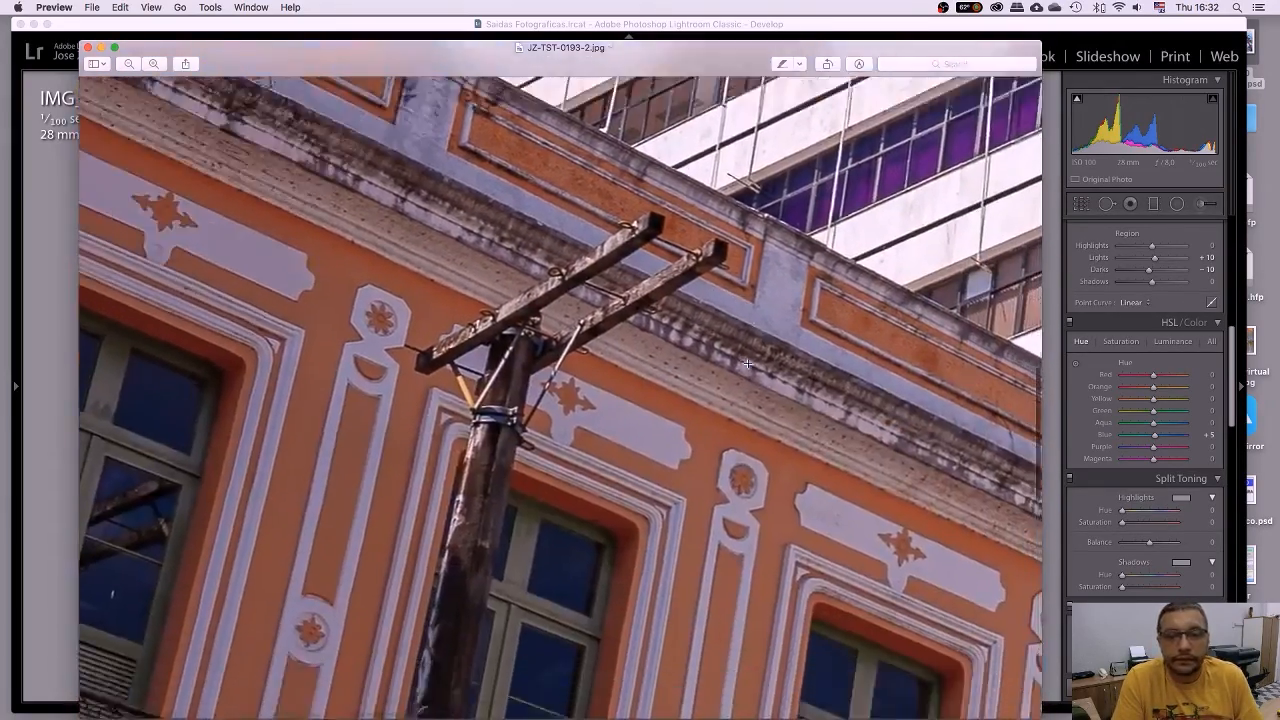
scroll(748, 363, "up", 15)
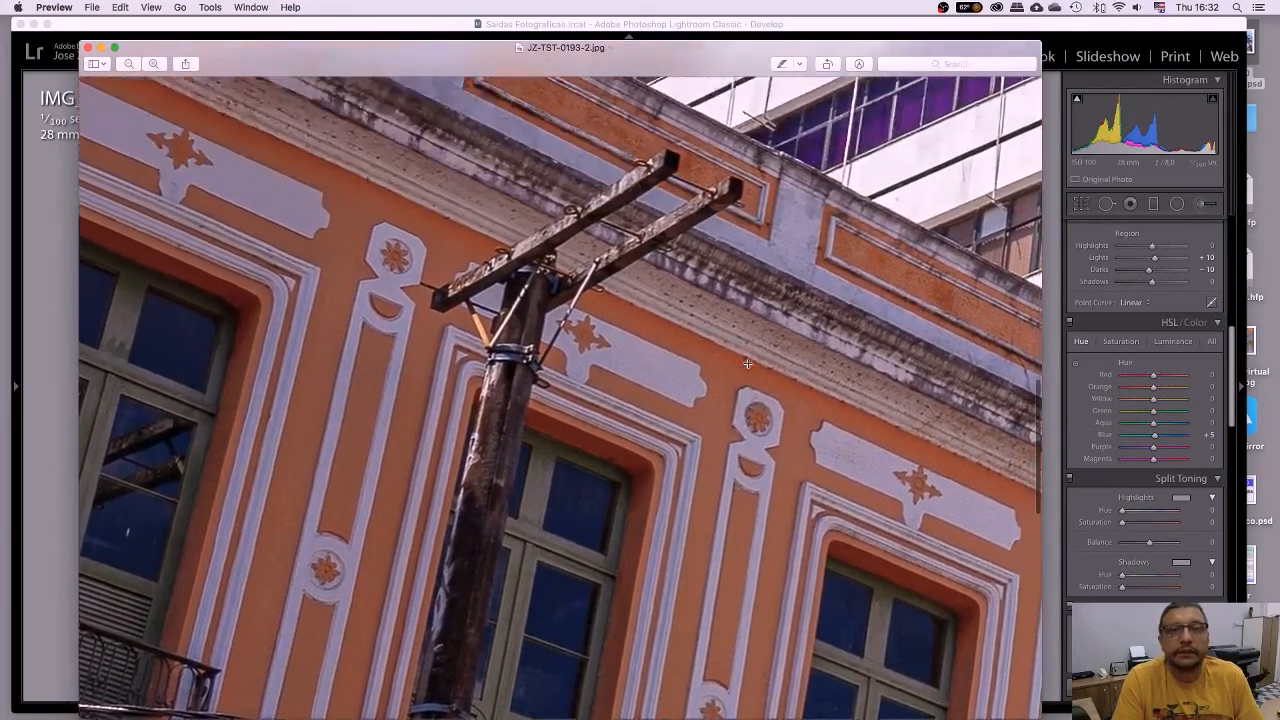
scroll(748, 363, "down", 5)
scroll(748, 363, "right", 5)
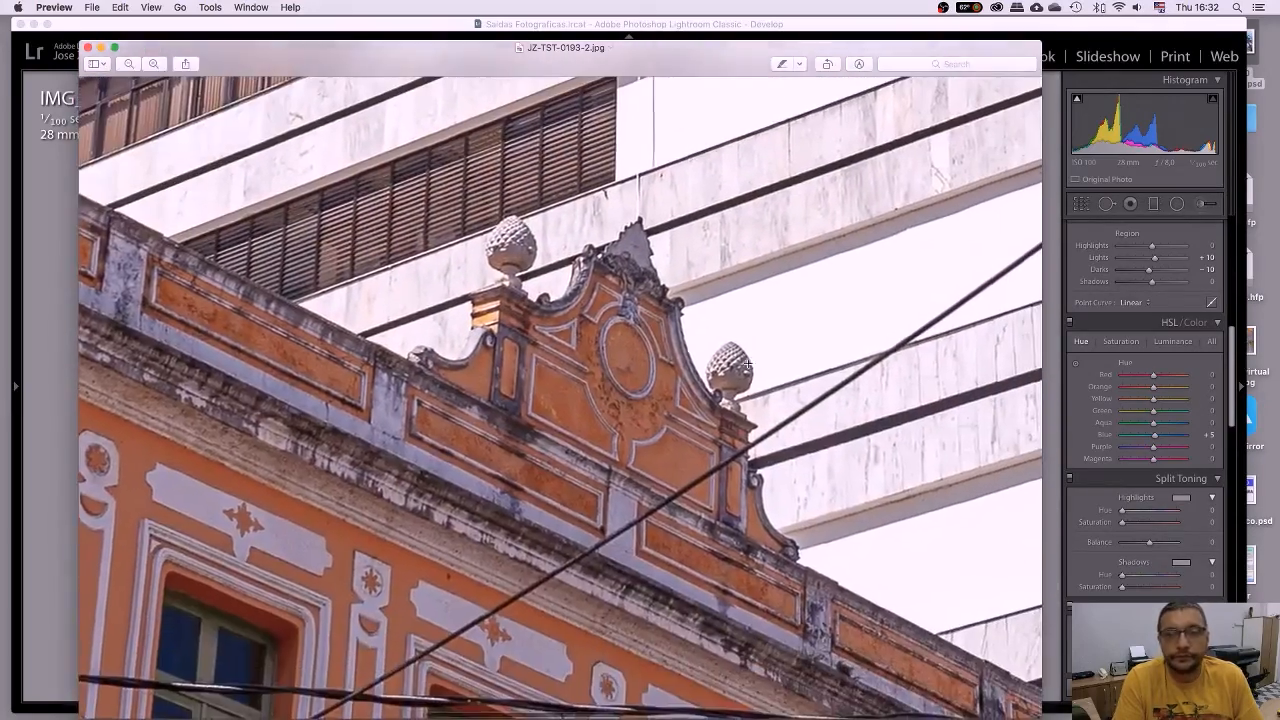
scroll(746, 363, "up", 3)
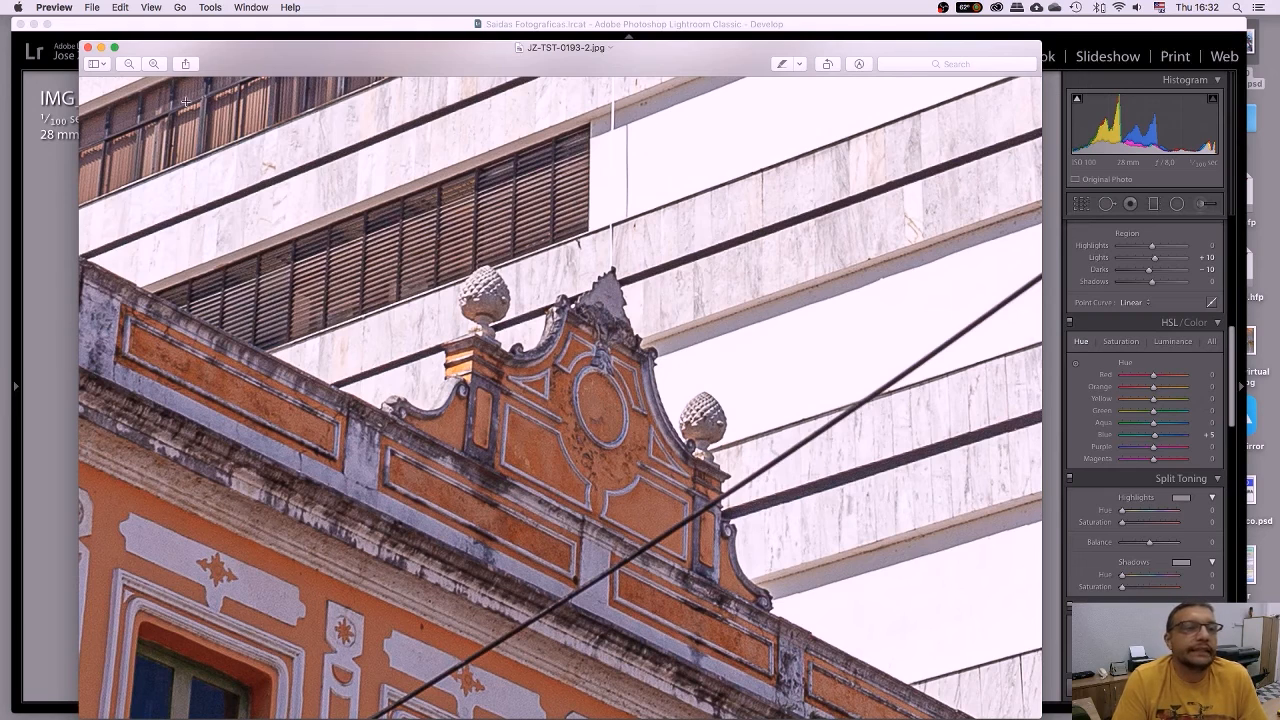
left_click(88, 47)
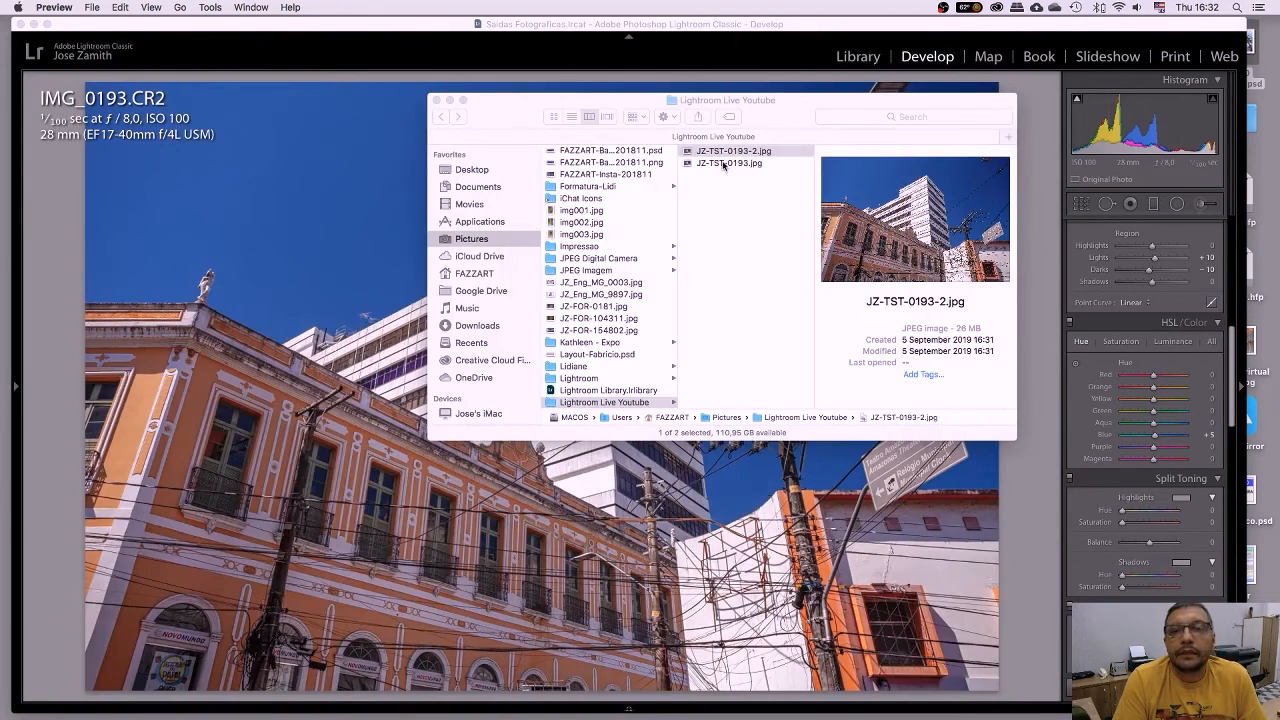
Open the smaller JZ-TST-0193.jpg in Preview via Open With.
left_click(723, 164)
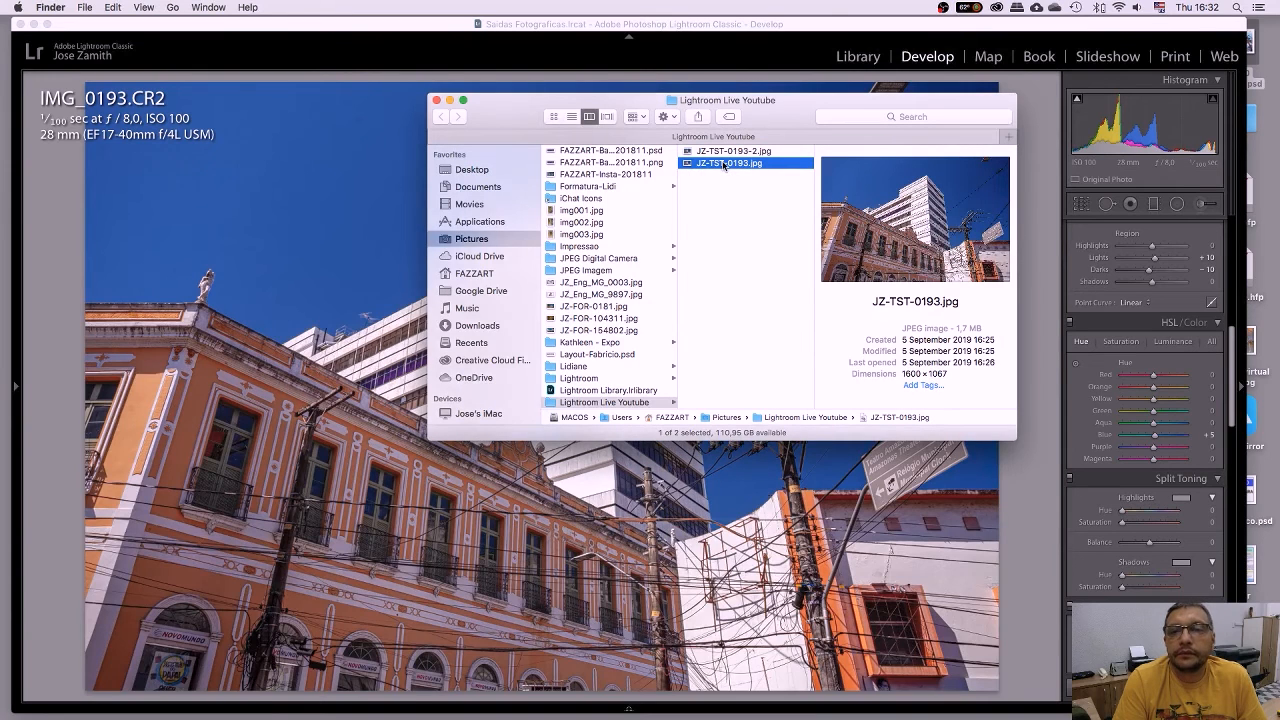
left_click(733, 166)
left_click(790, 164)
right_click(795, 163)
mouse_move(848, 178)
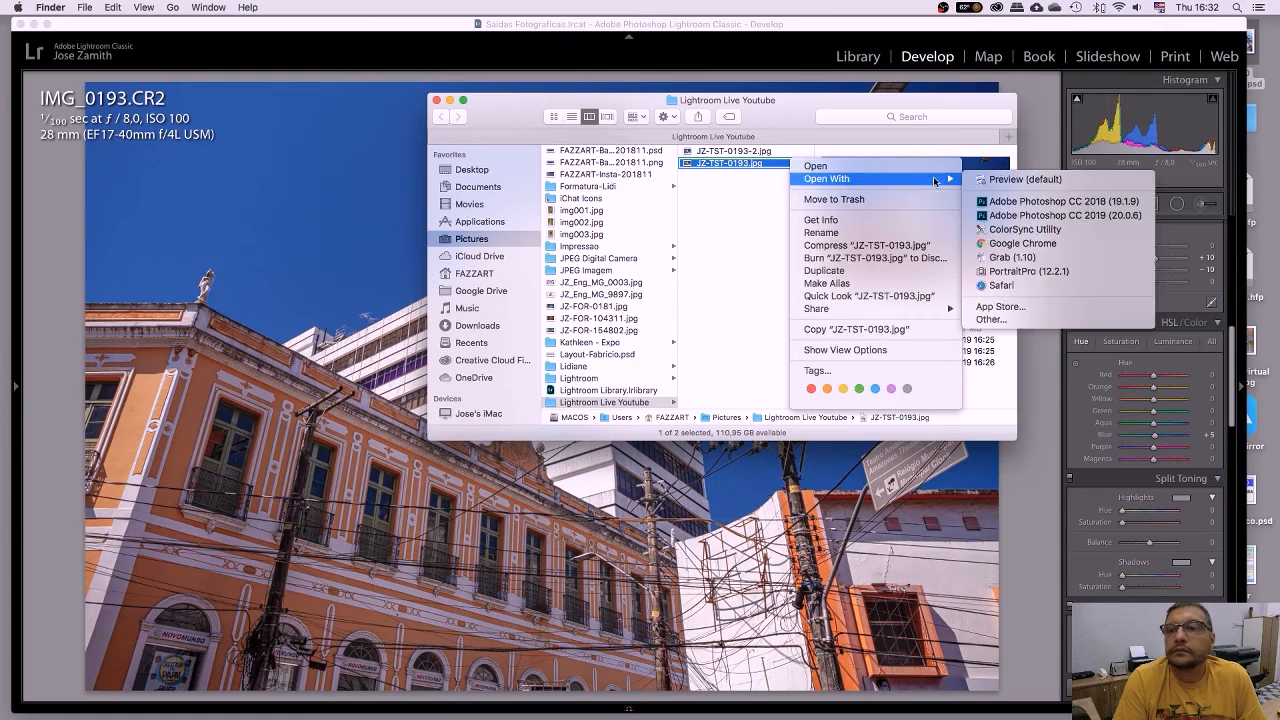
left_click(1001, 182)
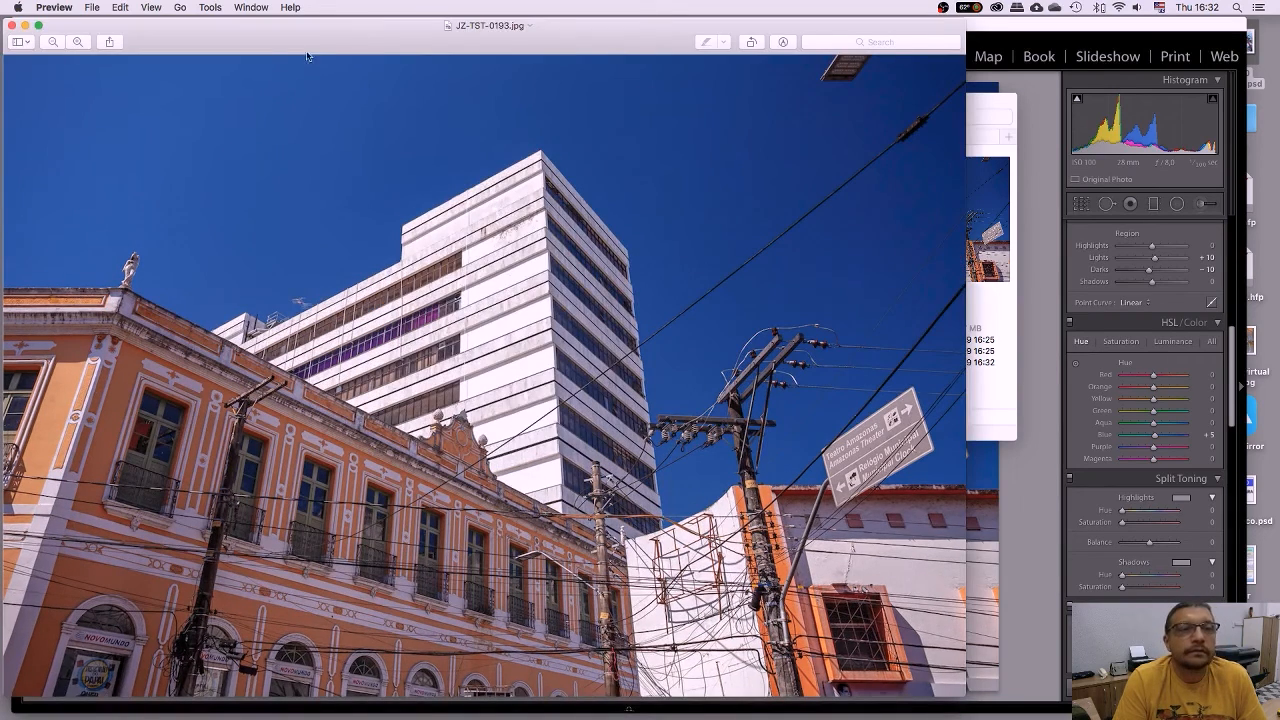
View JZ-TST-0193.jpg at Actual Size and inspect the facade.
left_click(151, 7)
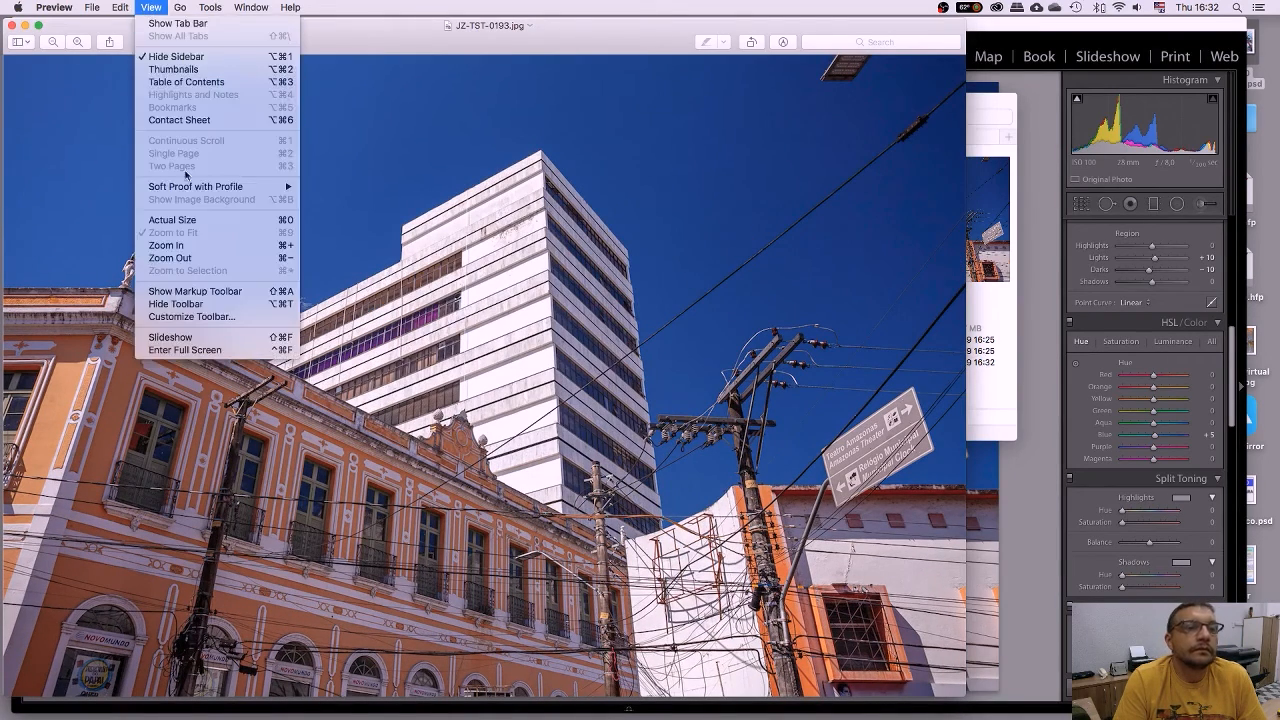
left_click(194, 222)
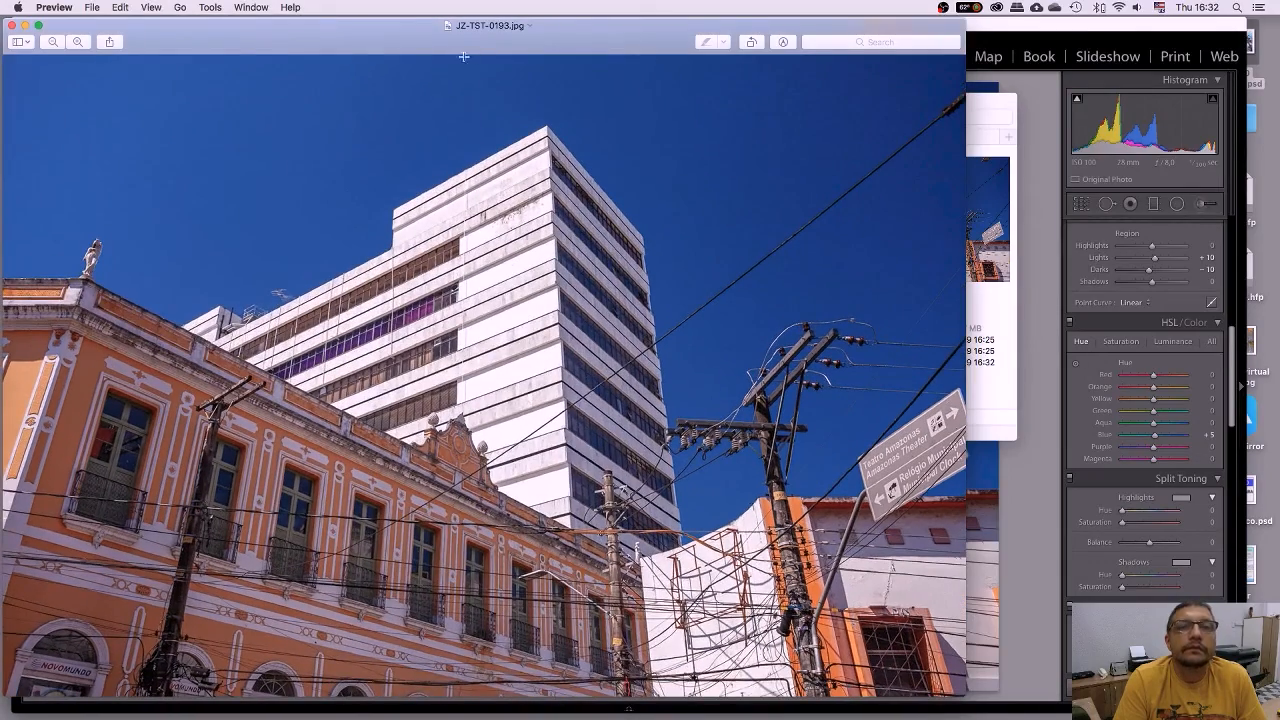
left_click_drag(471, 49, 639, 46)
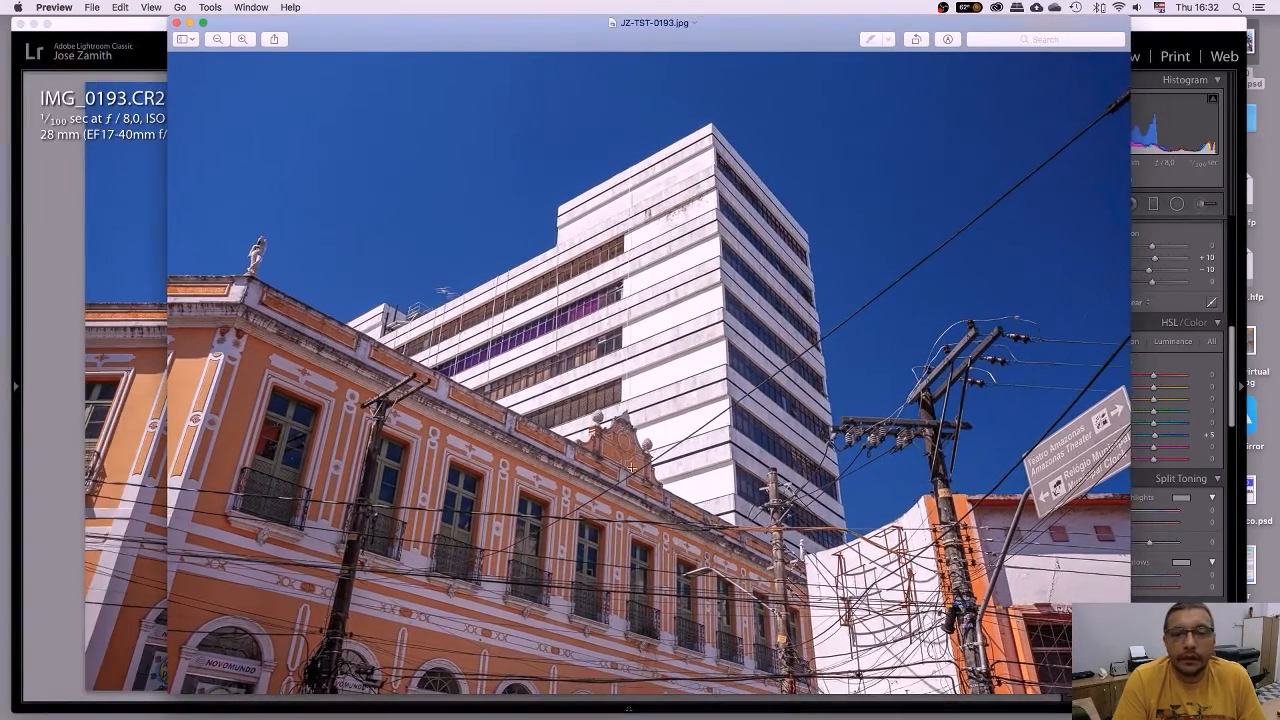
scroll(631, 467, "down", 3)
scroll(631, 467, "down", 1)
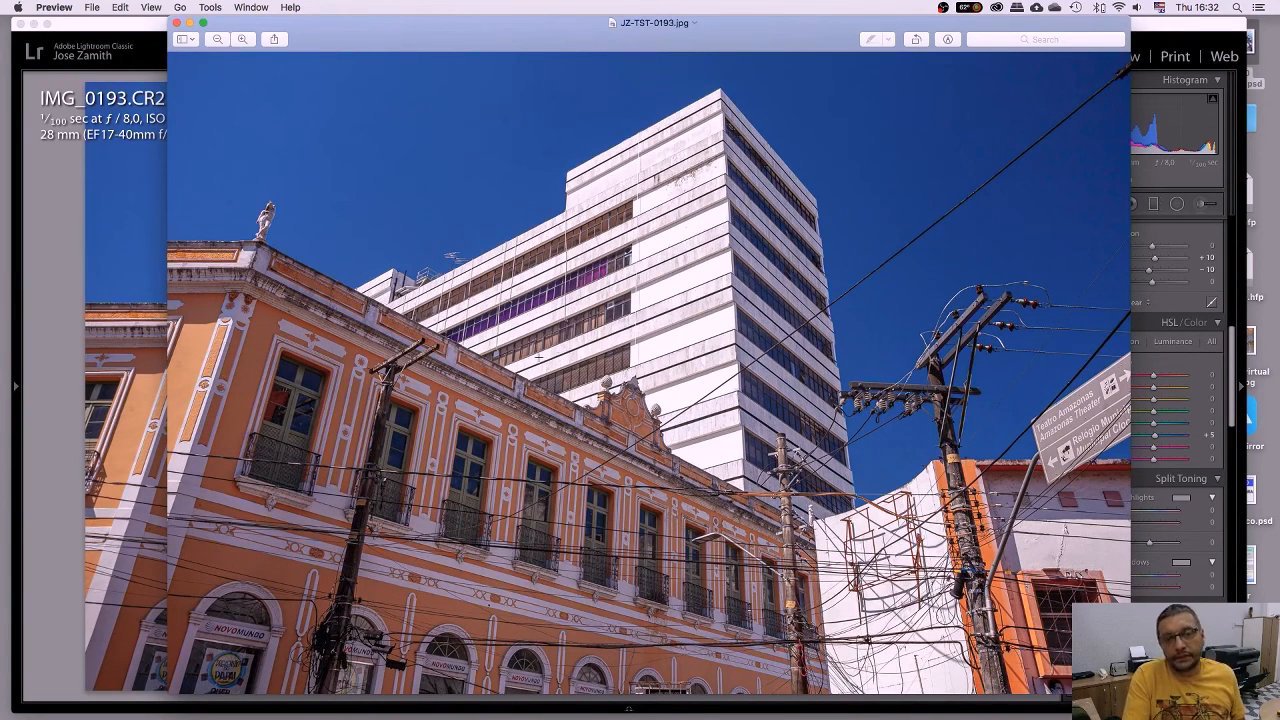
left_click_drag(537, 347, 711, 507)
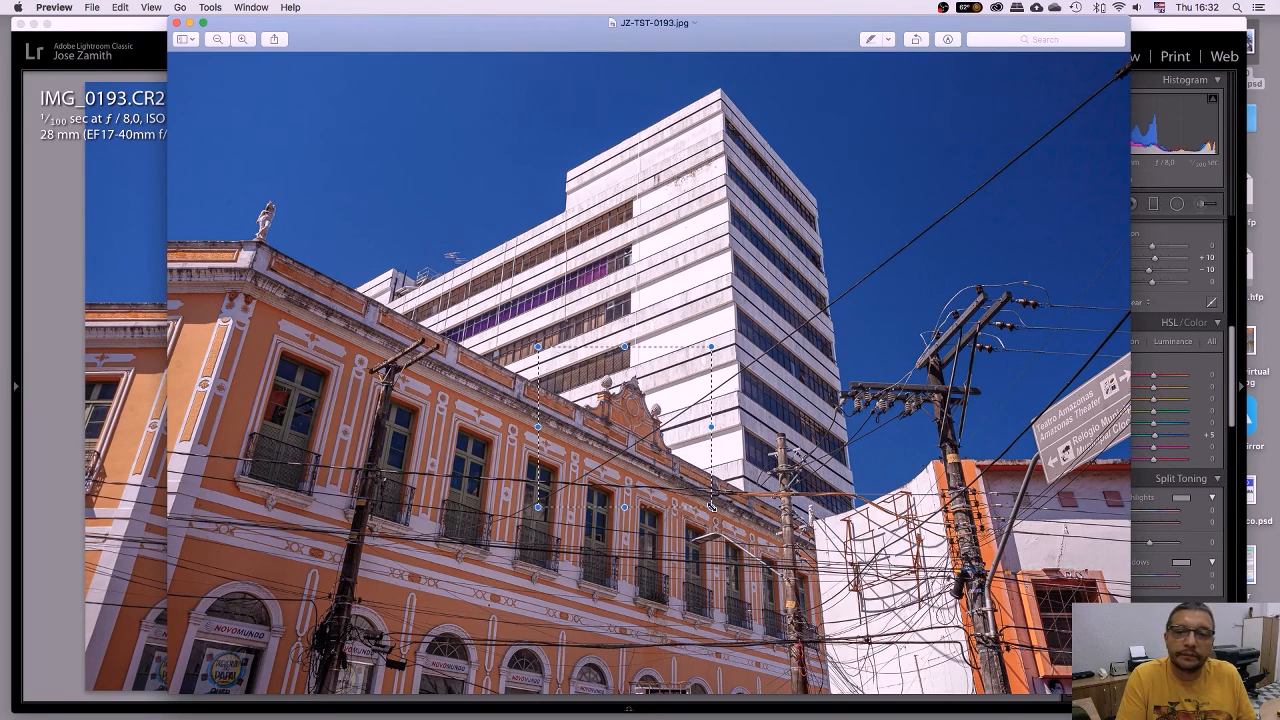
key("Escape")
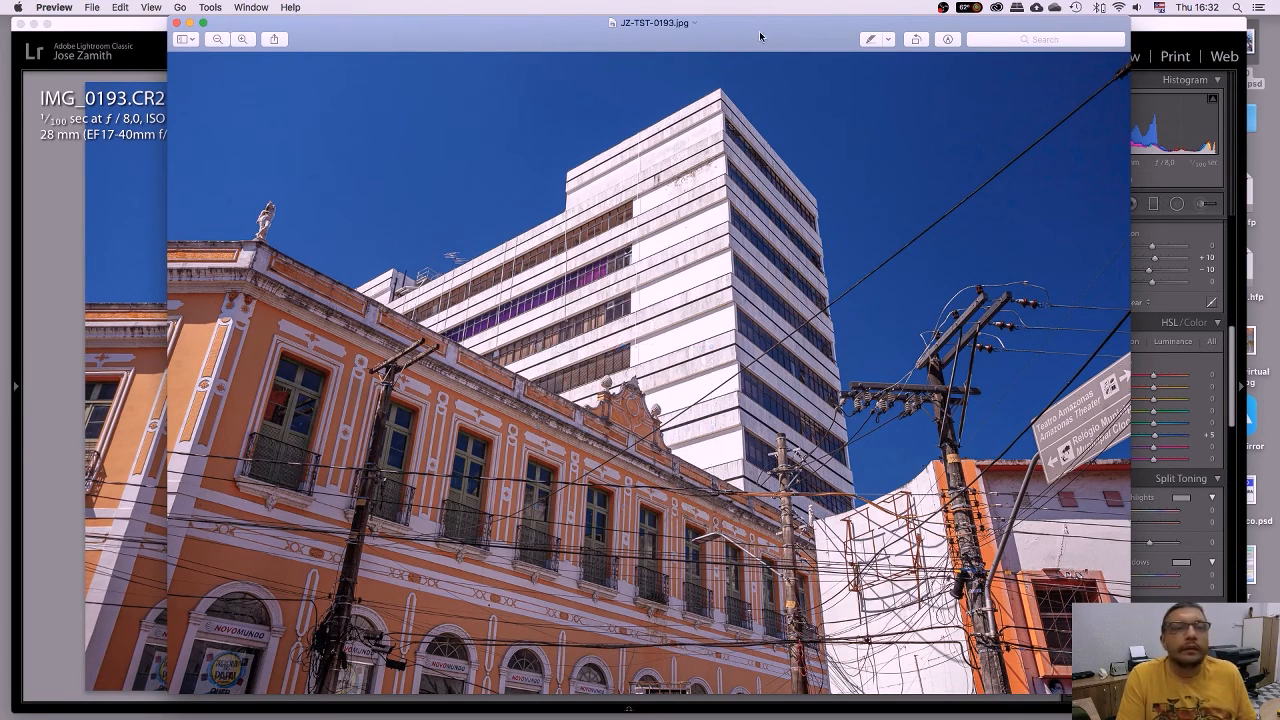
Close the small image in Preview and the exports Finder window.
left_click_drag(760, 37, 728, 37)
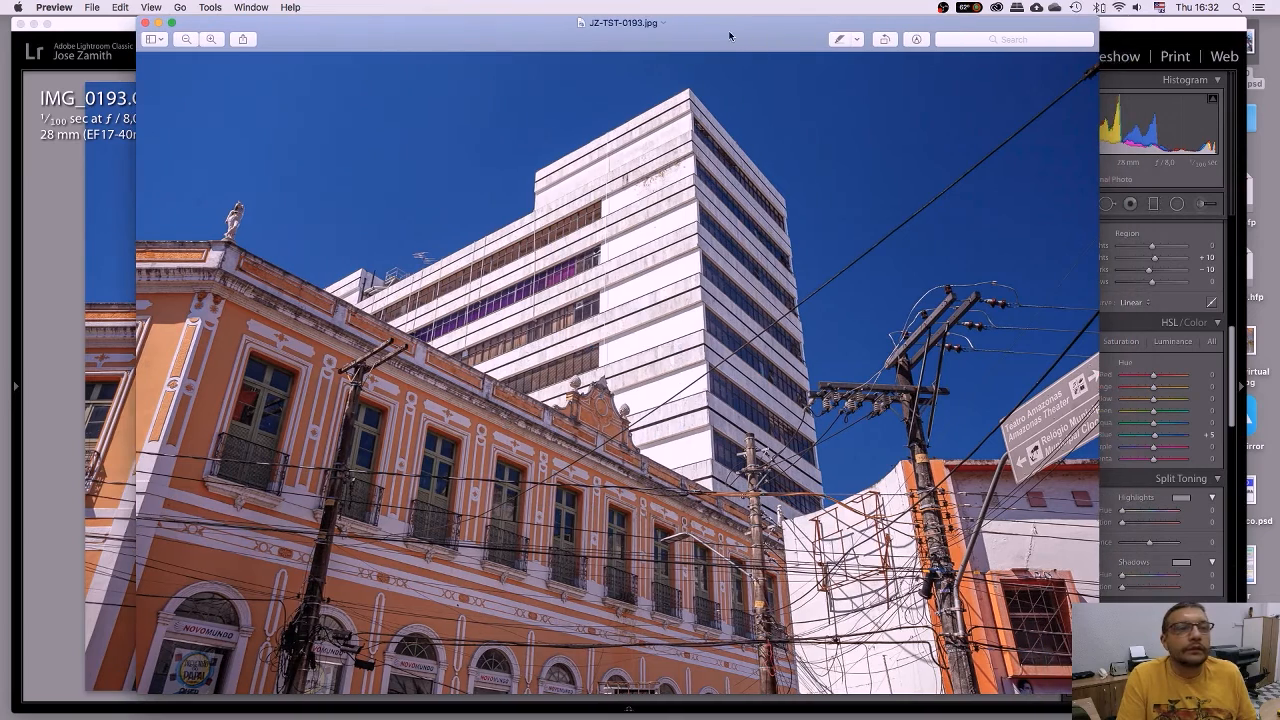
left_click(146, 23)
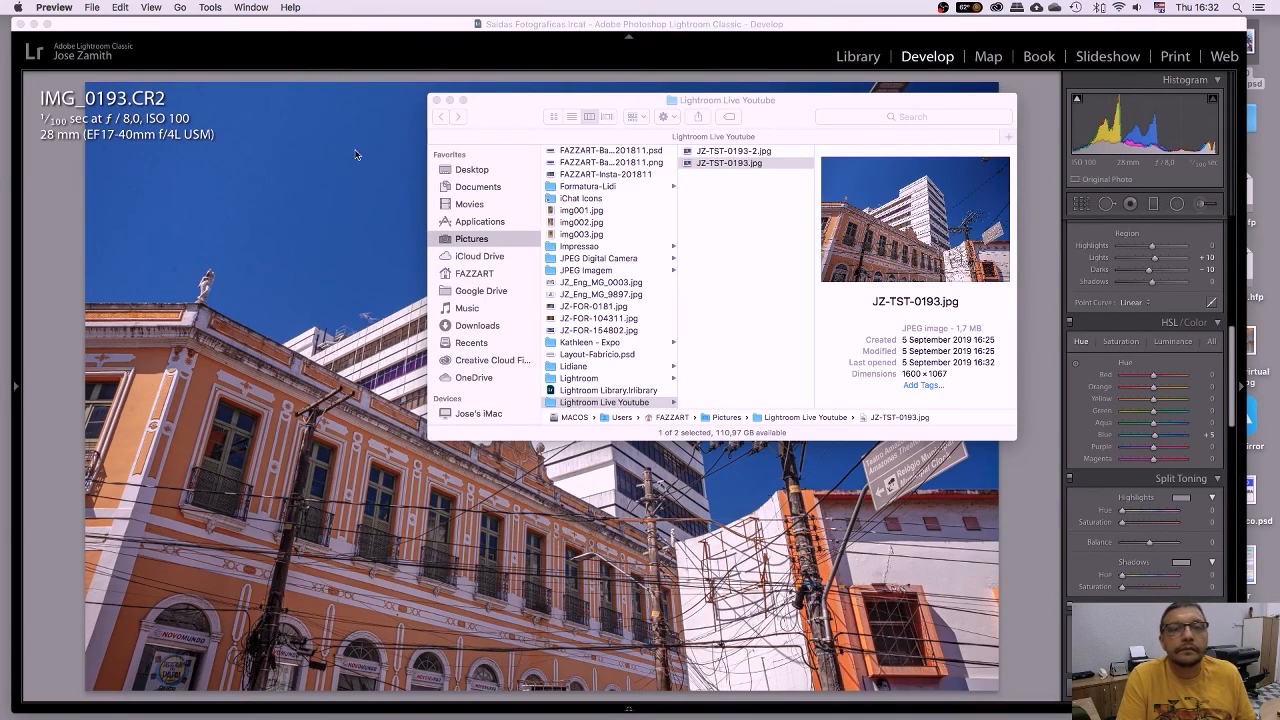
left_click(436, 100)
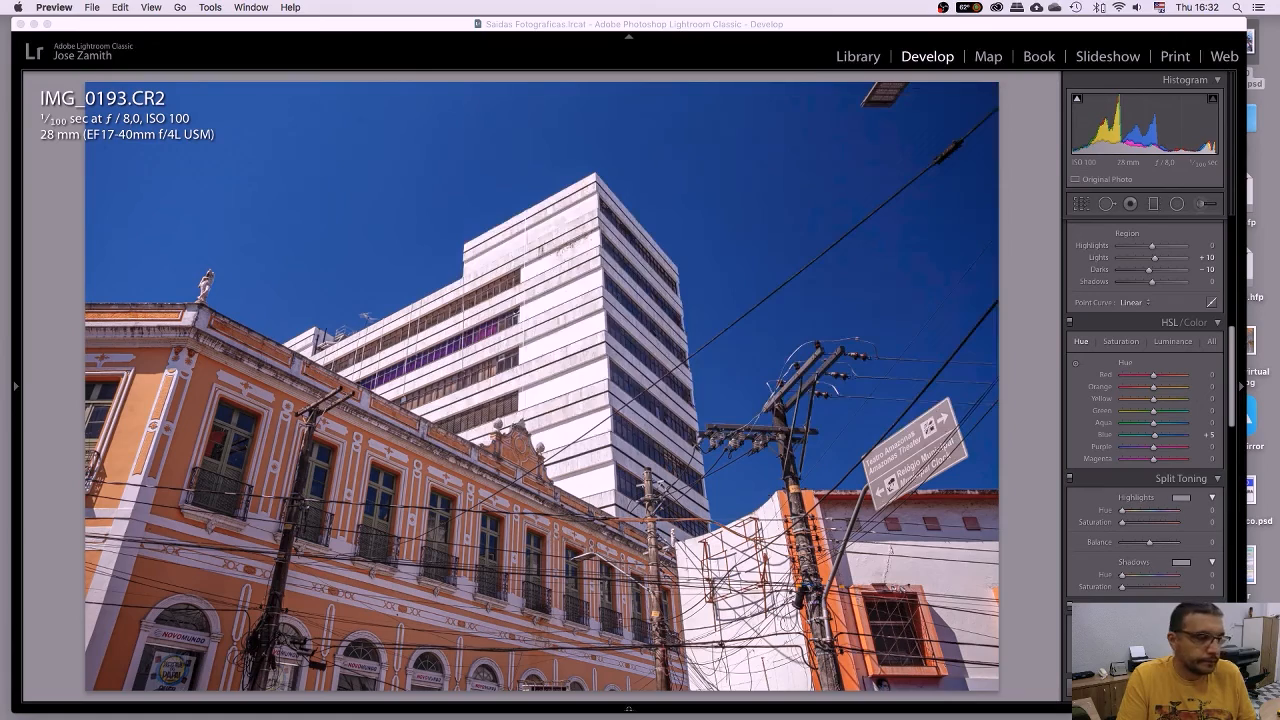